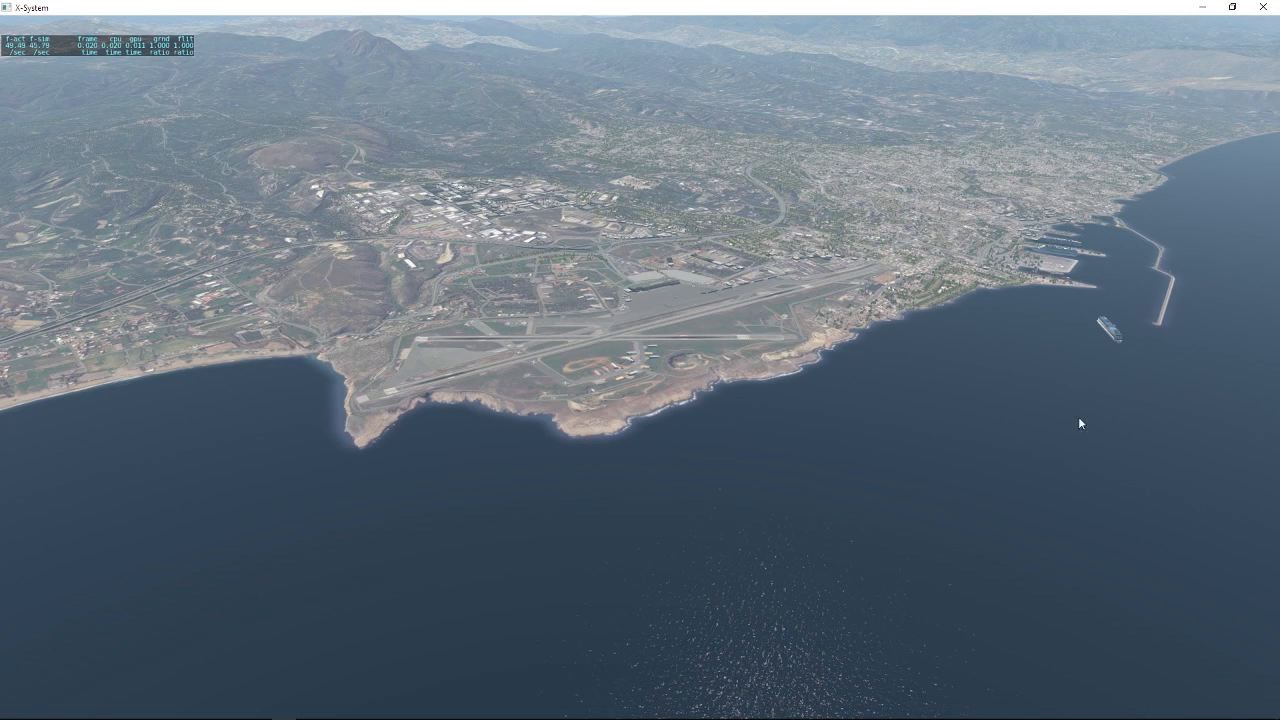
Switch to OBS and lower the Desktop Audio level slightly.
mouse_move(288, 708)
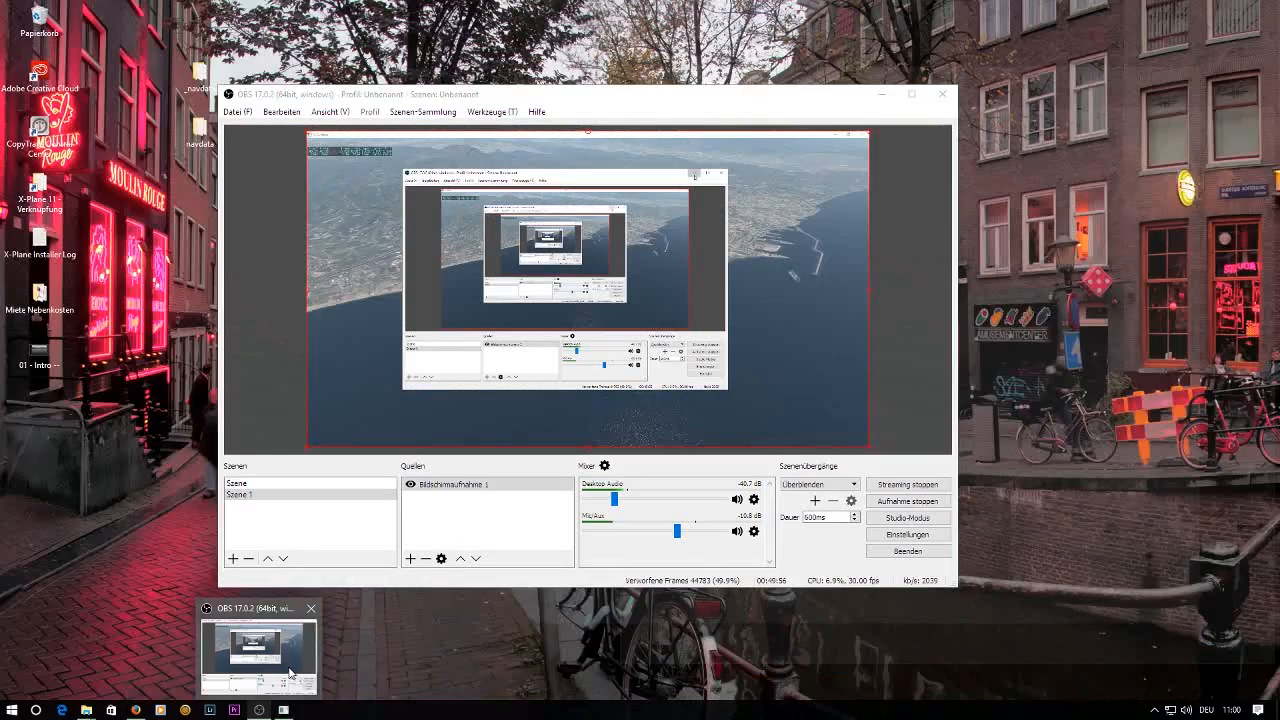
left_click(291, 674)
left_click_drag(614, 499, 600, 500)
left_click(881, 95)
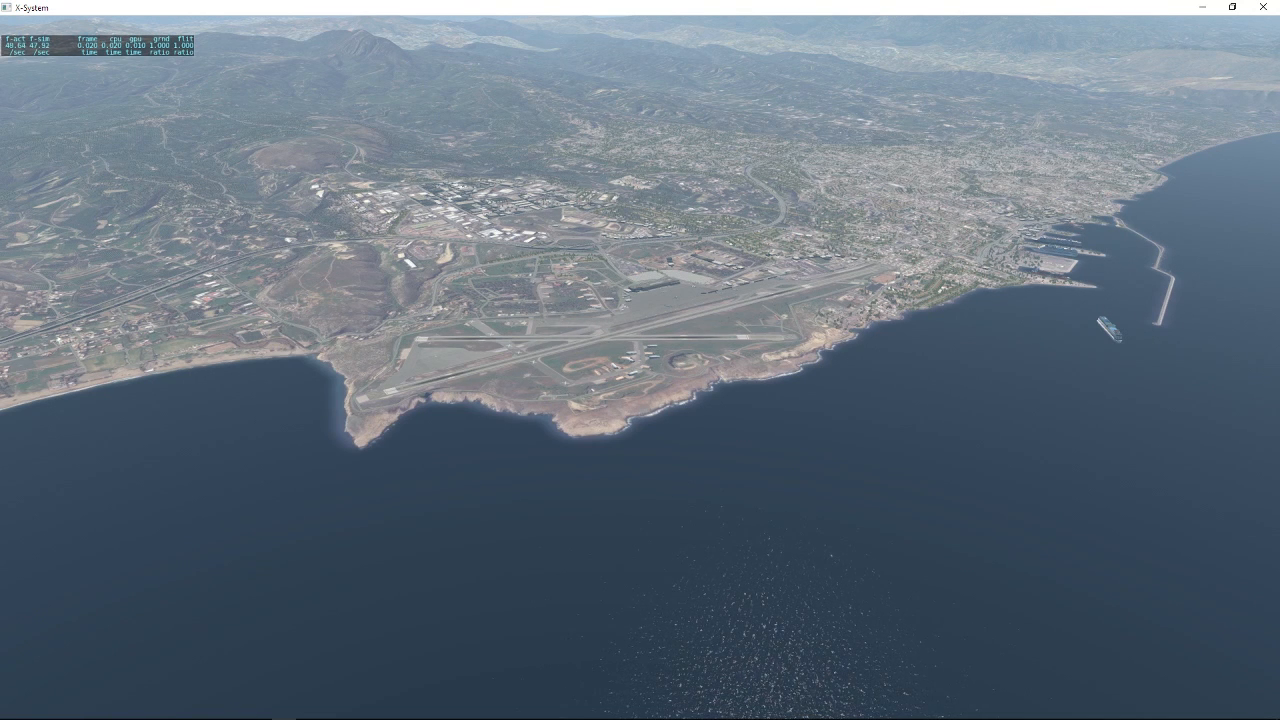
In OBS, turn Desktop Audio all the way down and raise the Mic/Aux level to -6.5 dB.
left_click(259, 709)
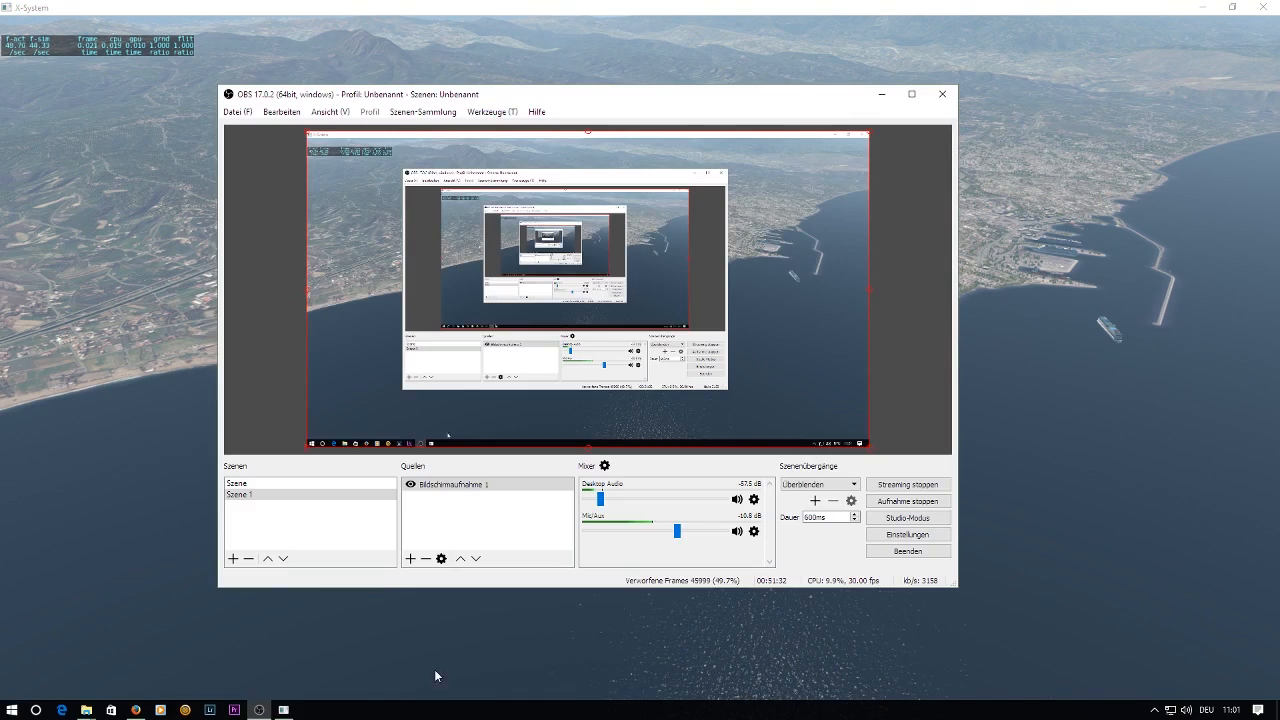
left_click_drag(600, 499, 576, 505)
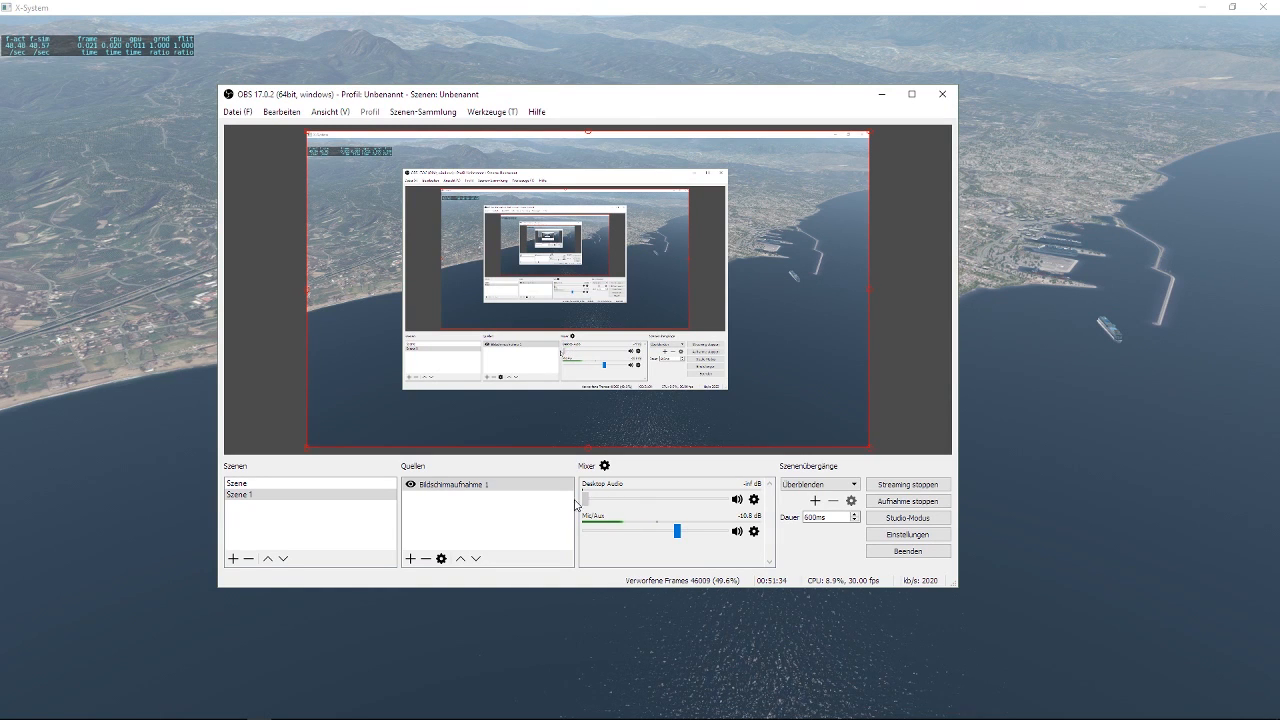
left_click_drag(677, 535, 695, 537)
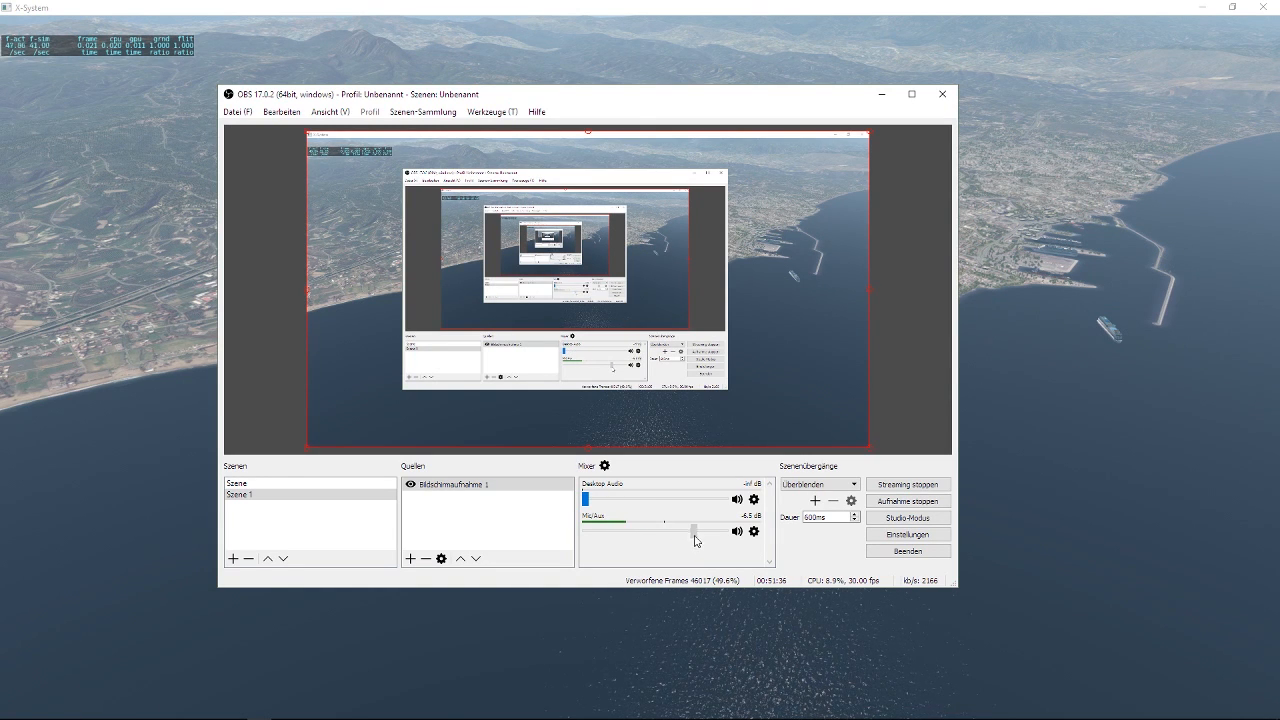
left_click(882, 101)
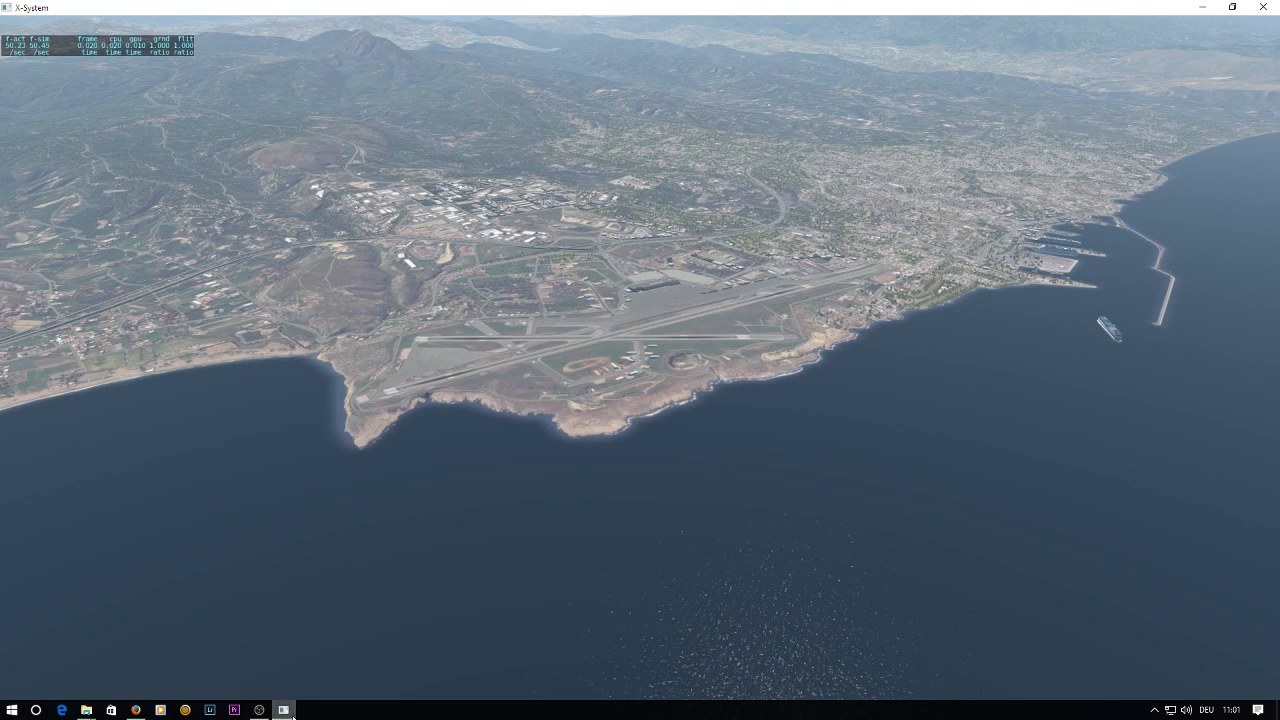
Switch to Firefox and pause the Chillstep livestream on YouTube.
mouse_move(136, 708)
left_click(152, 684)
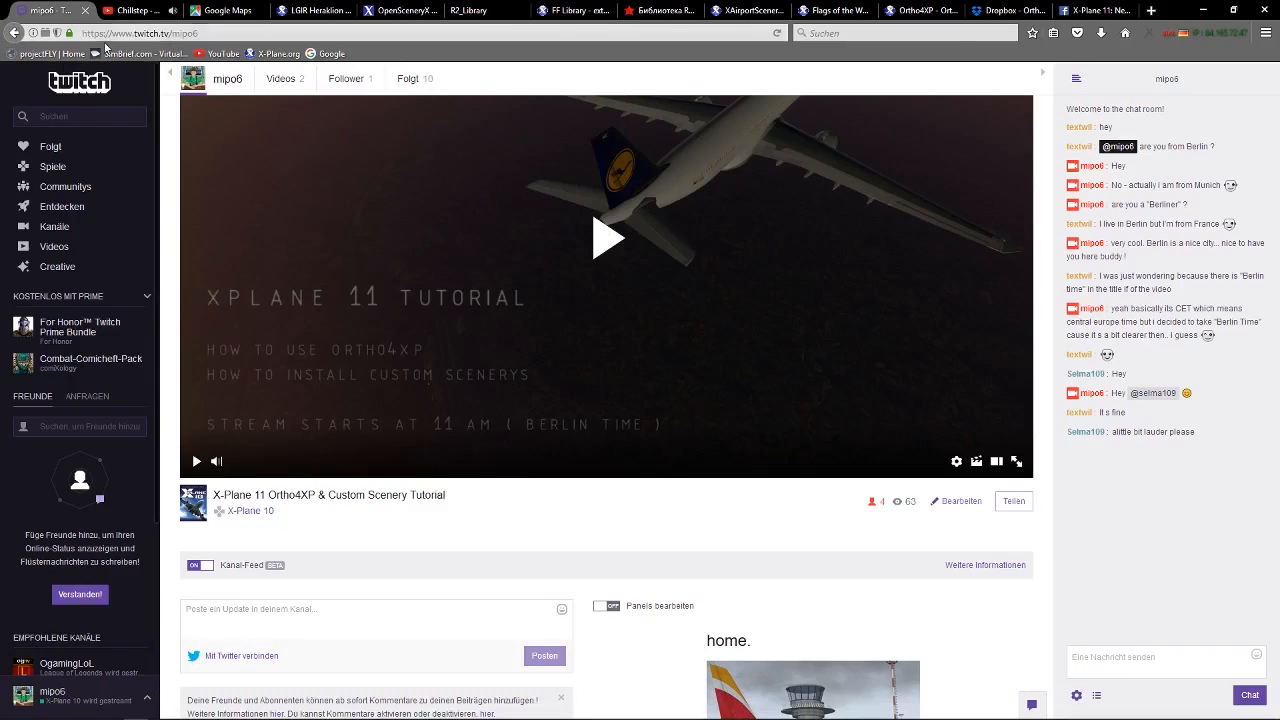
left_click(130, 10)
left_click(87, 610)
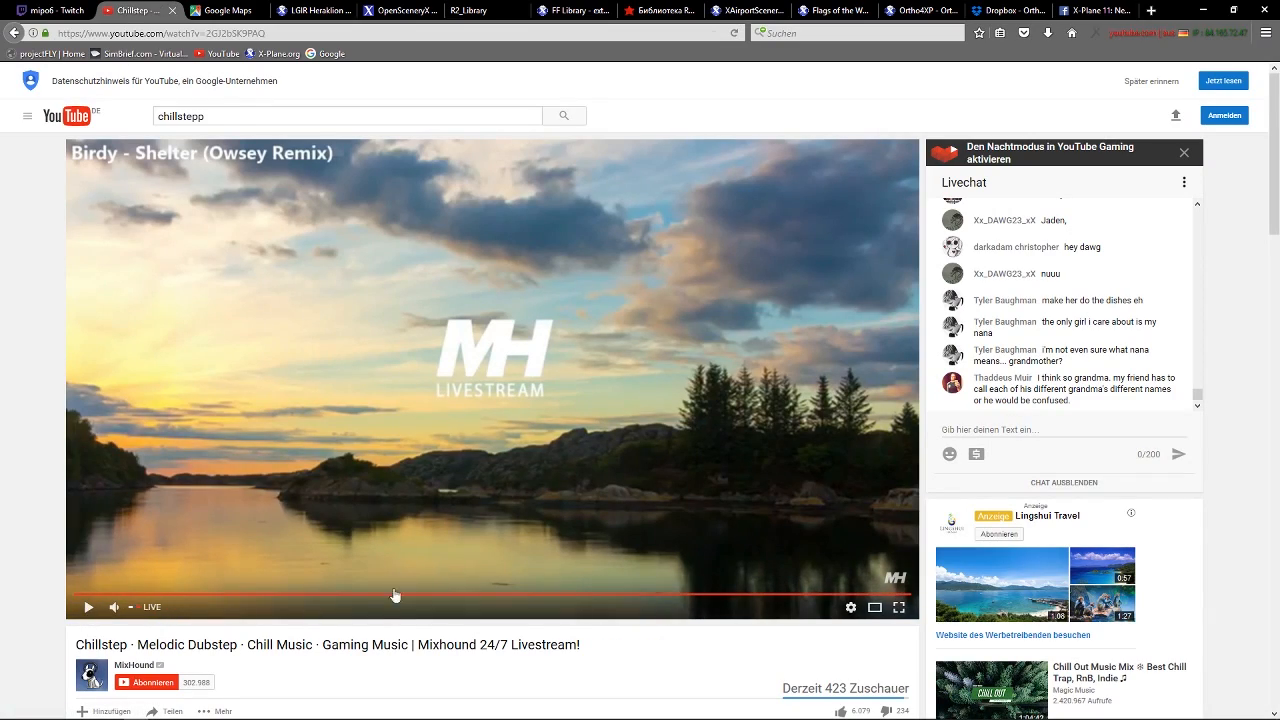
Locate Heraklion Airport on the north coast of Crete in the Google Maps satellite view.
left_click(247, 11)
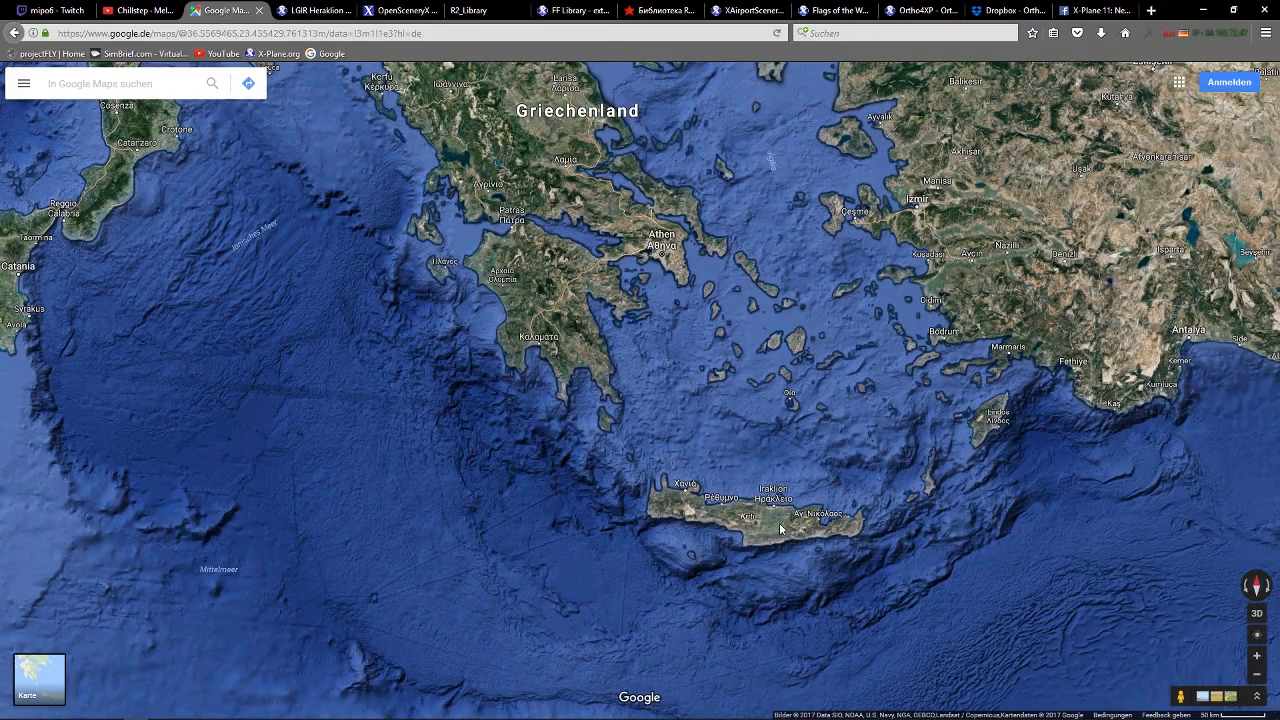
scroll(782, 533, "up", 1)
scroll(764, 476, "up", 3)
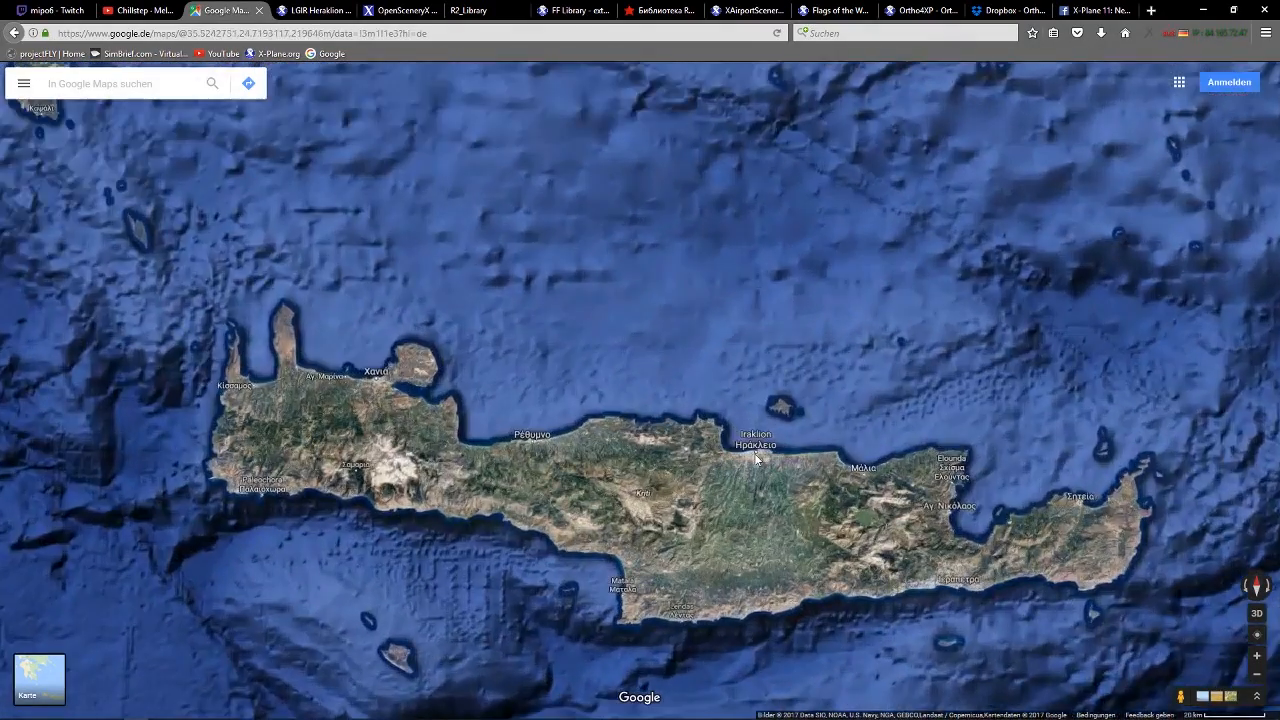
scroll(762, 459, "up", 2)
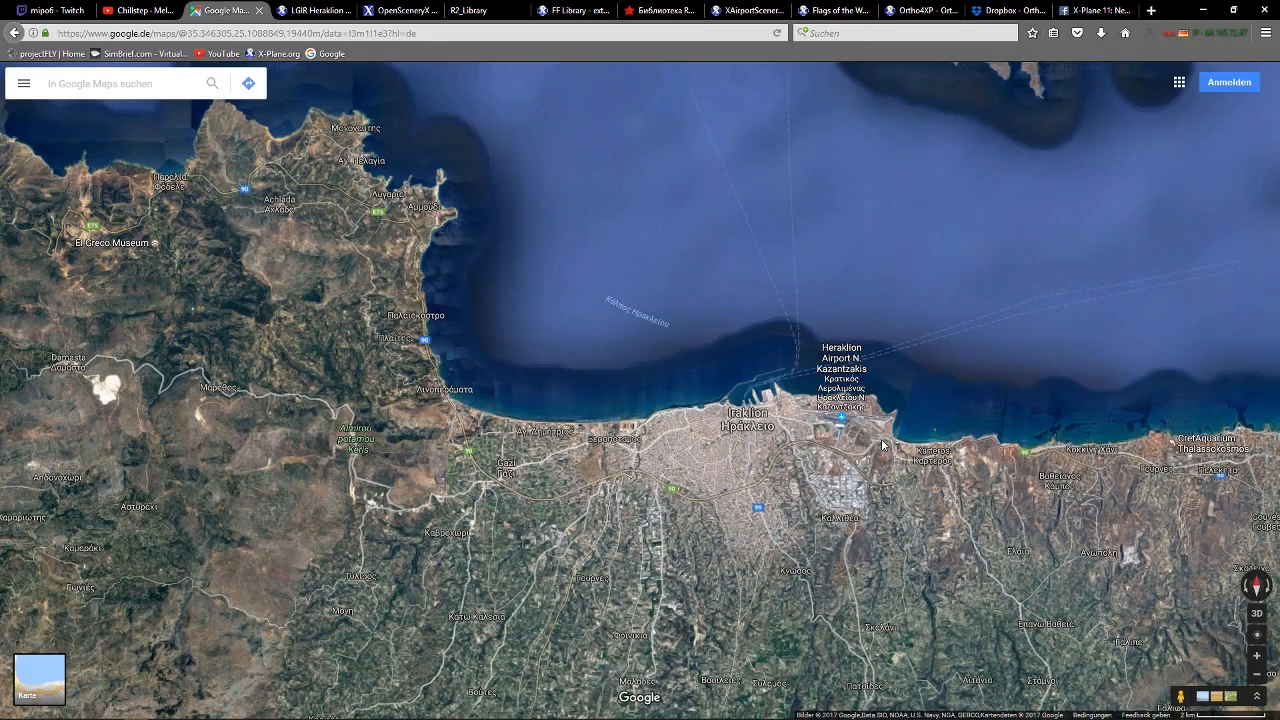
scroll(882, 444, "up", 2)
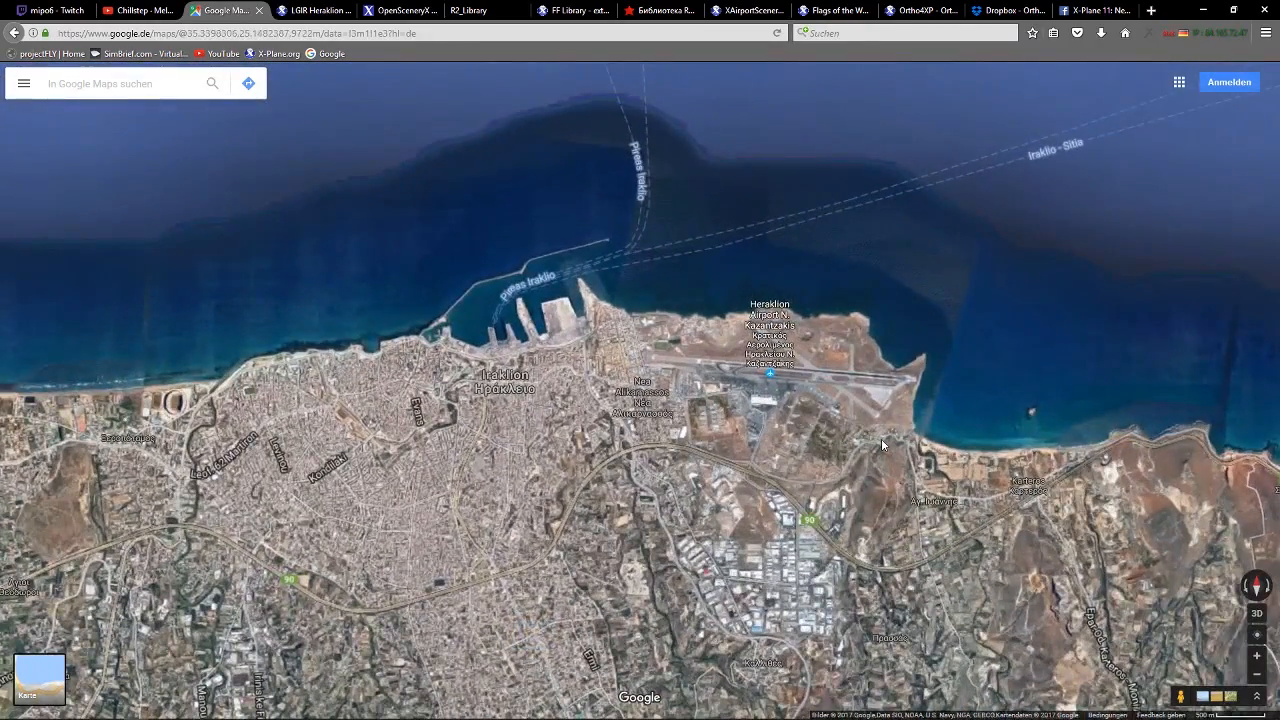
scroll(882, 444, "up", 1)
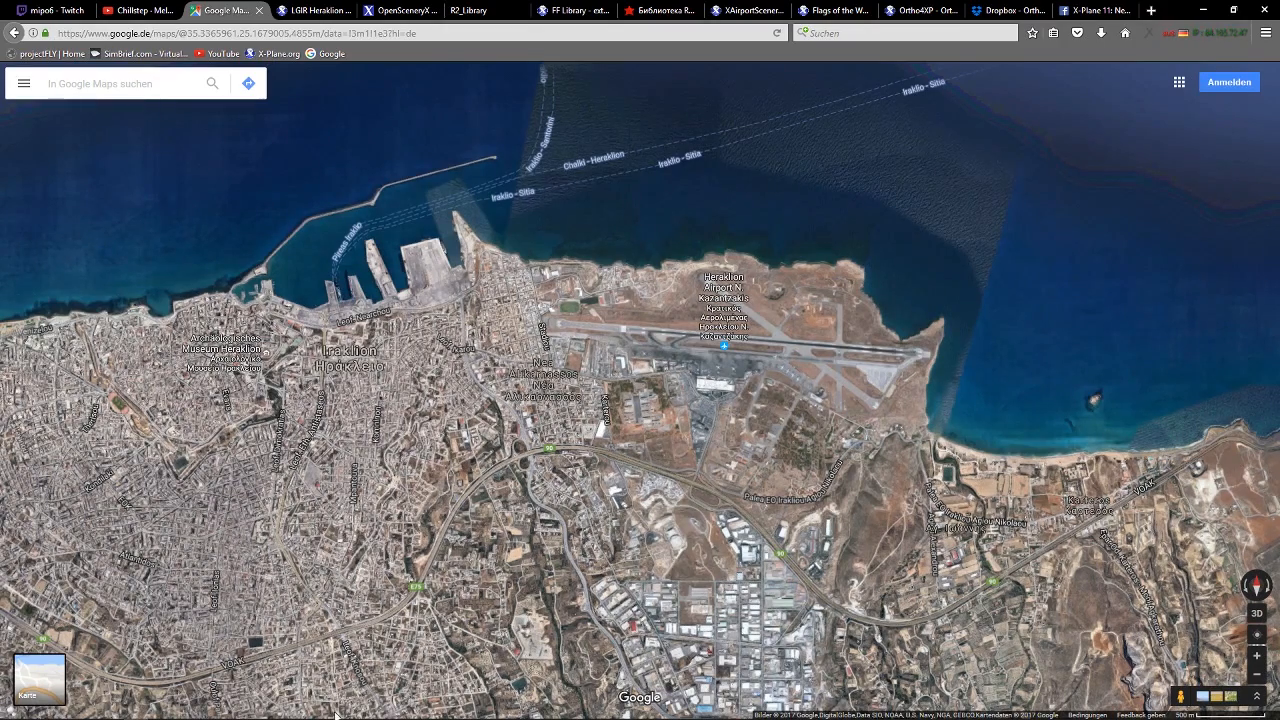
Switch to X-Plane and examine the Heraklion airport scenery up close and from a distance.
mouse_move(312, 706)
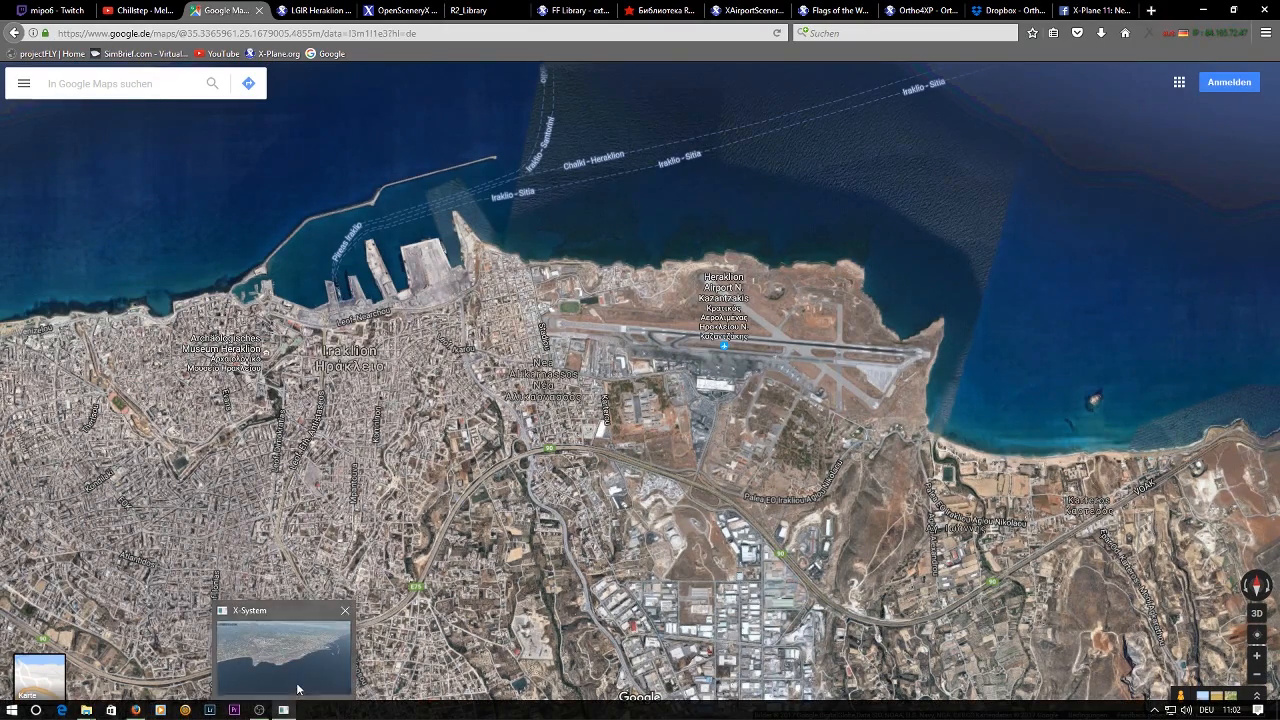
left_click(286, 710)
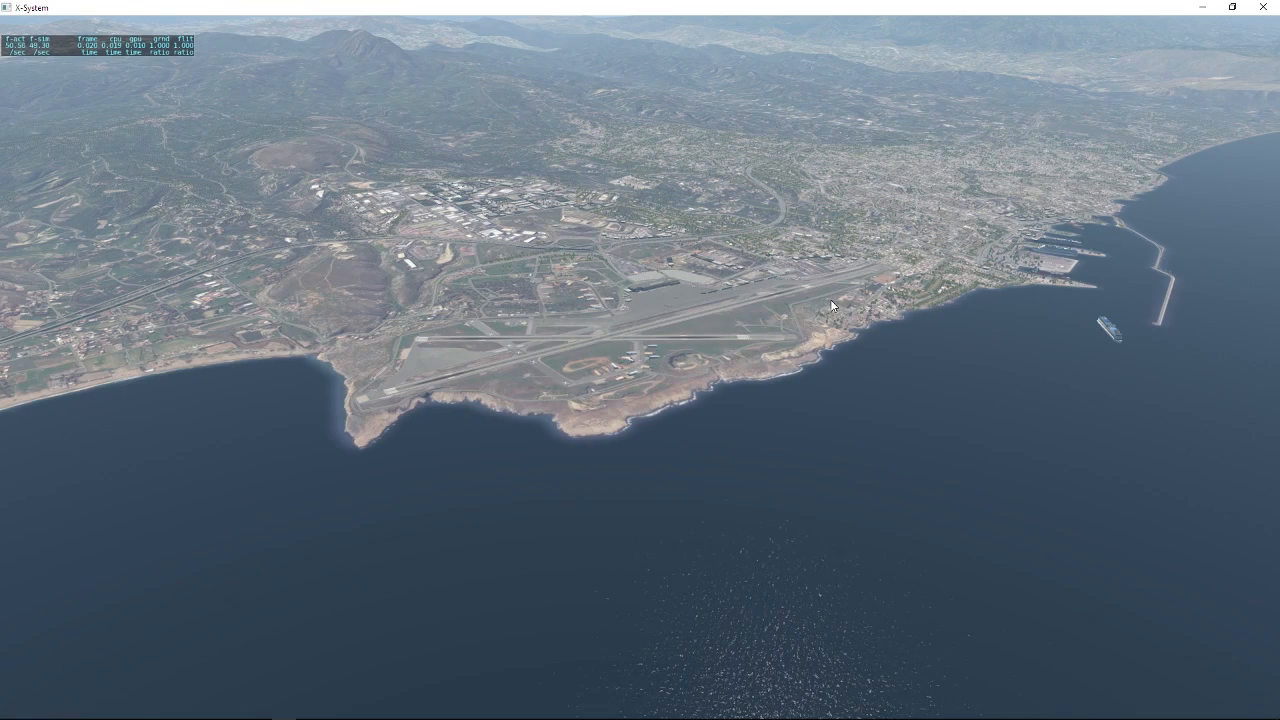
scroll(496, 342, "up", 5)
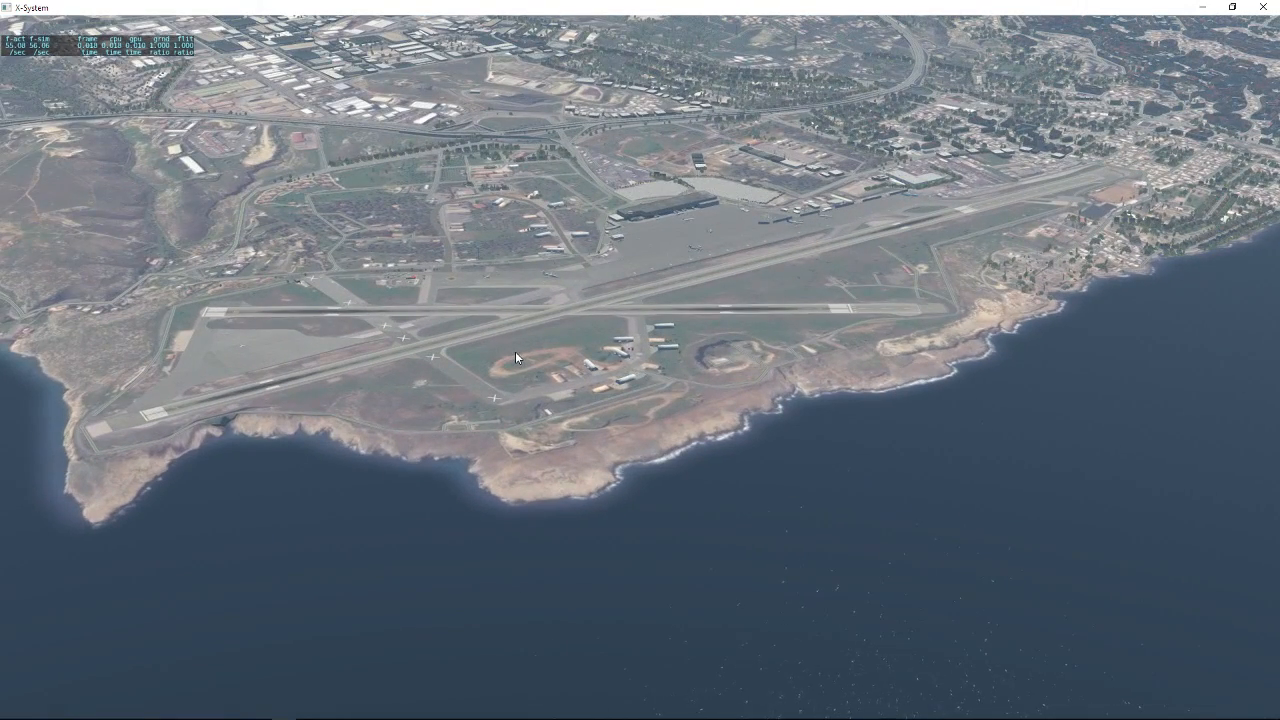
scroll(515, 353, "up", 2)
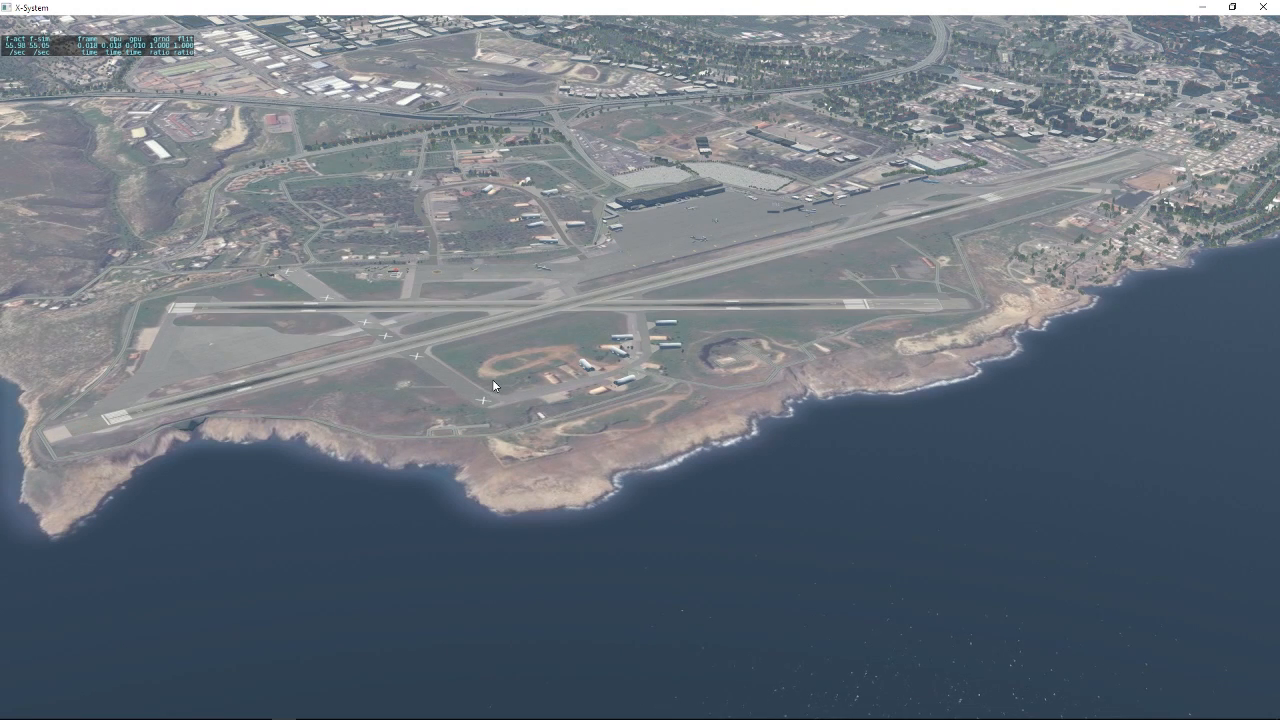
scroll(493, 379, "up", 5)
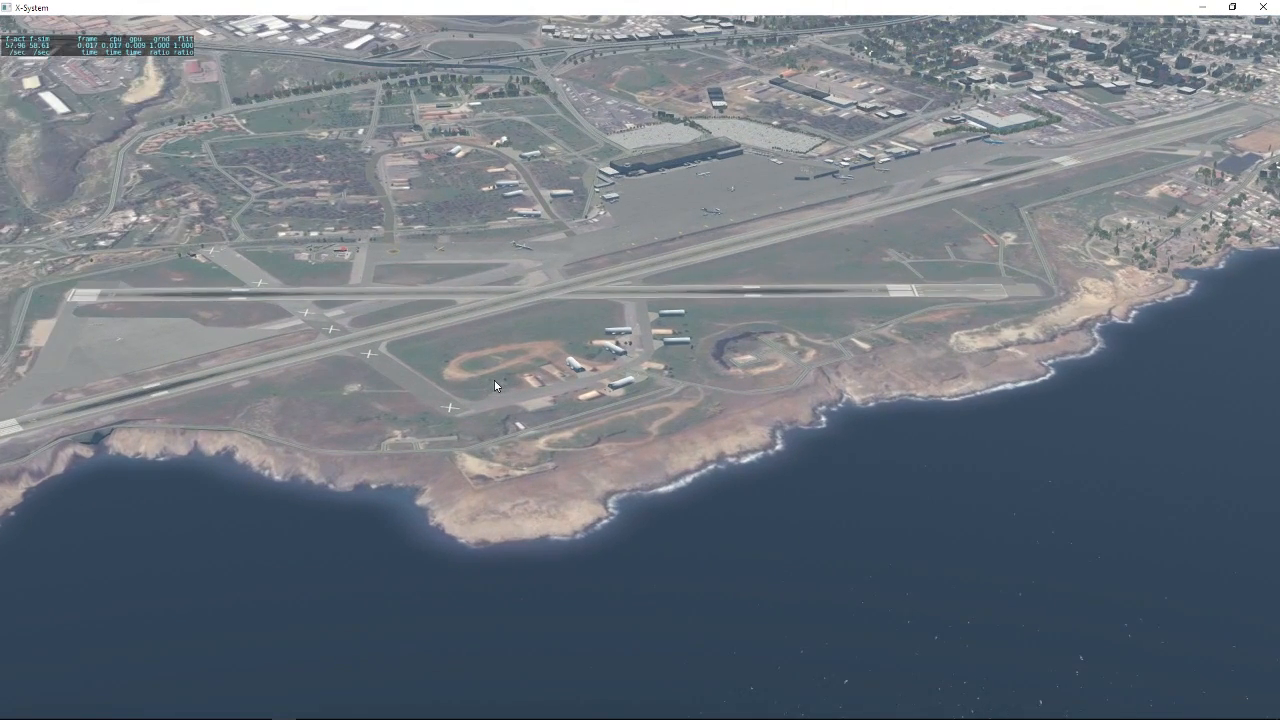
scroll(494, 386, "up", 1)
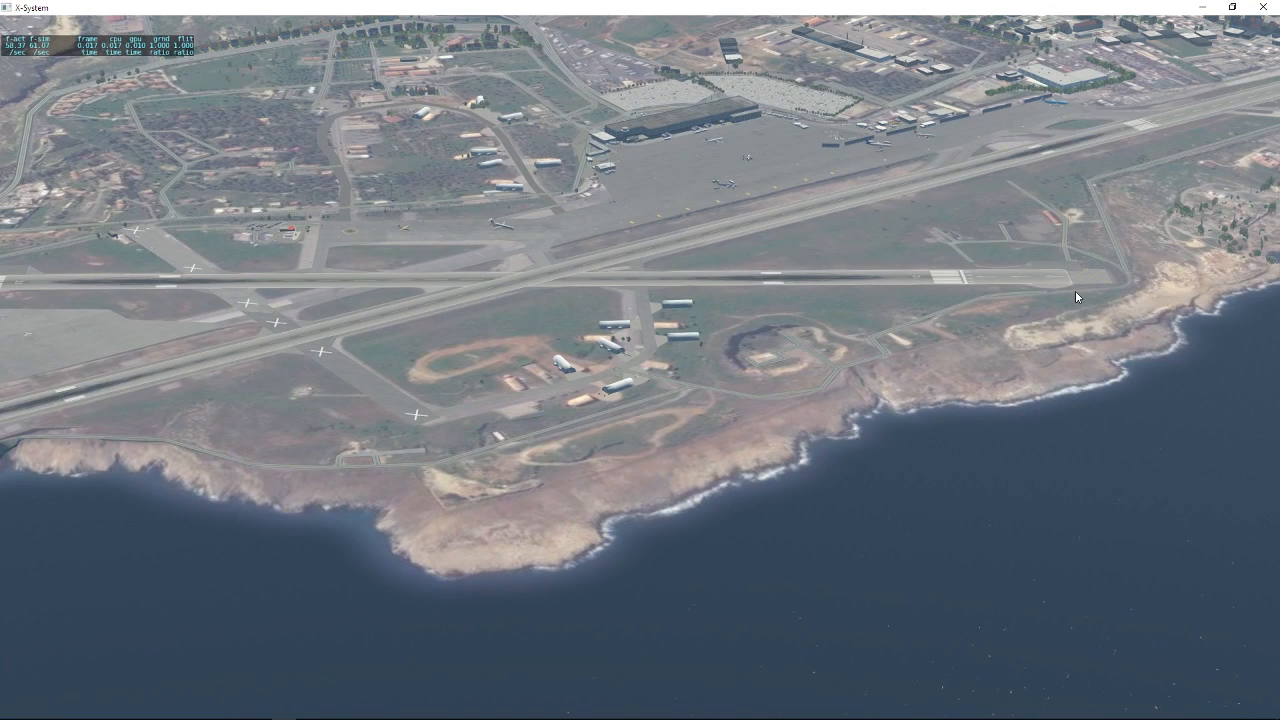
scroll(534, 322, "up", 6)
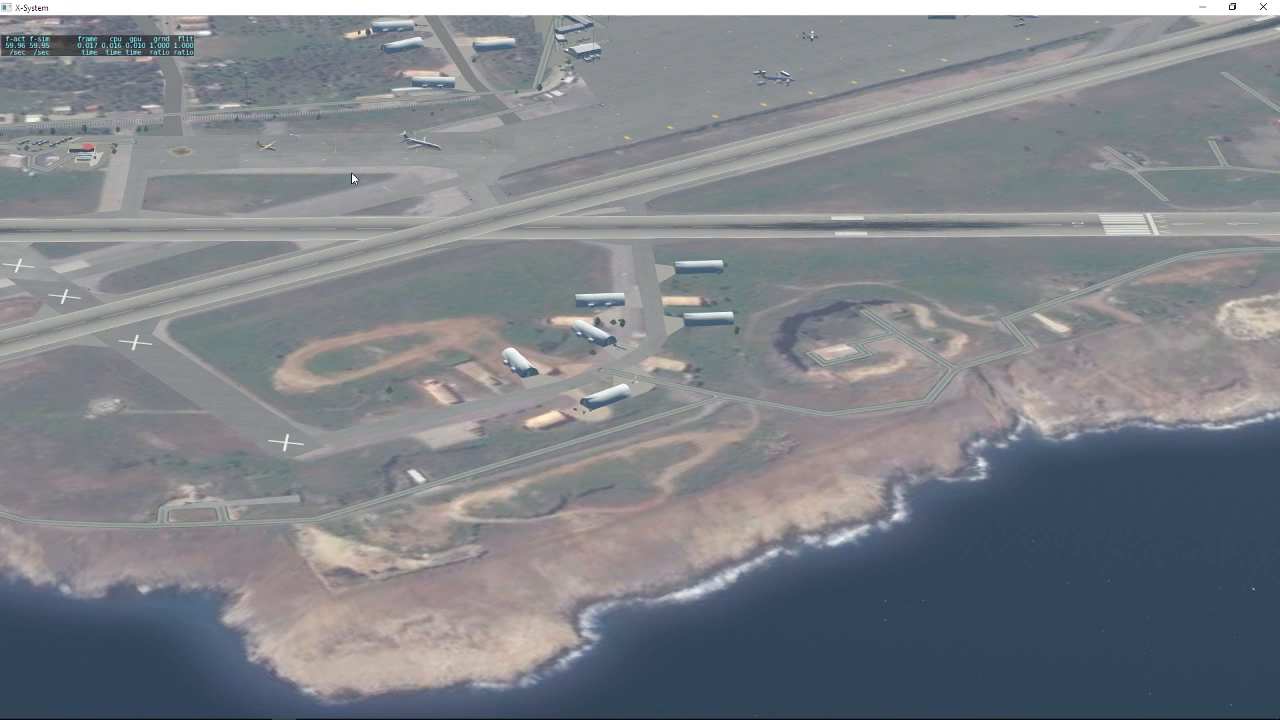
scroll(353, 177, "down", 6)
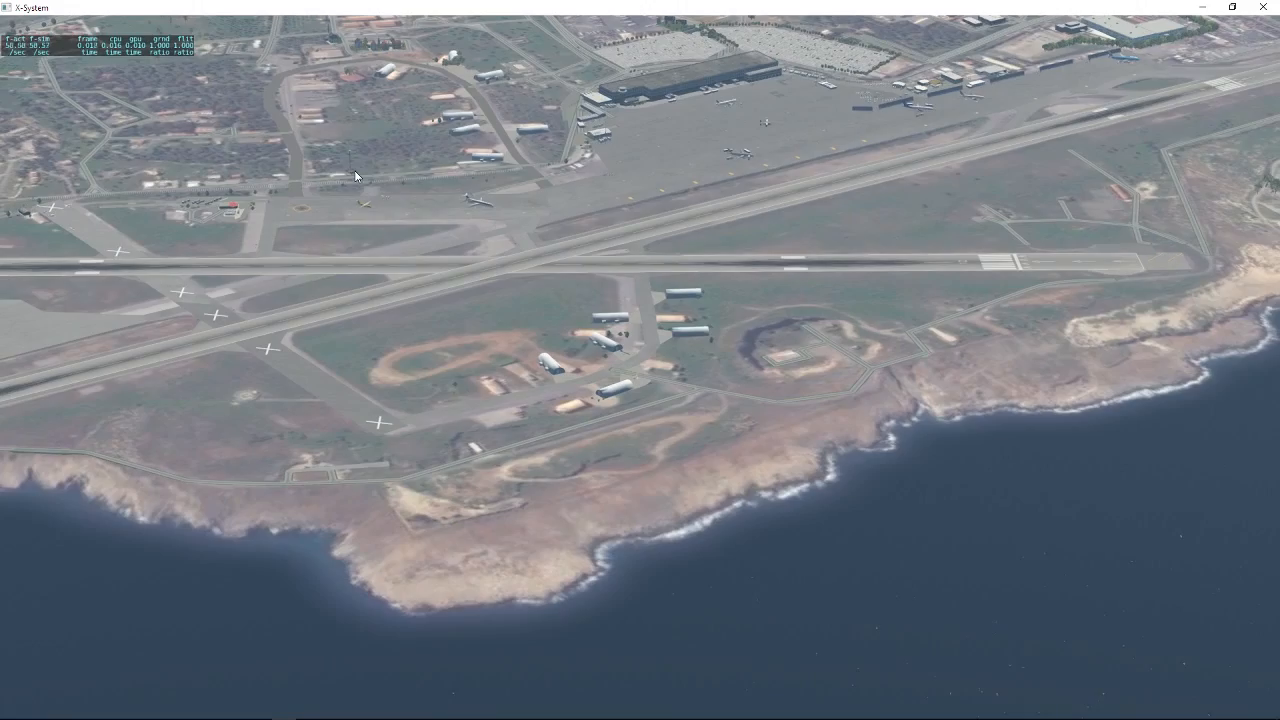
scroll(355, 175, "down", 8)
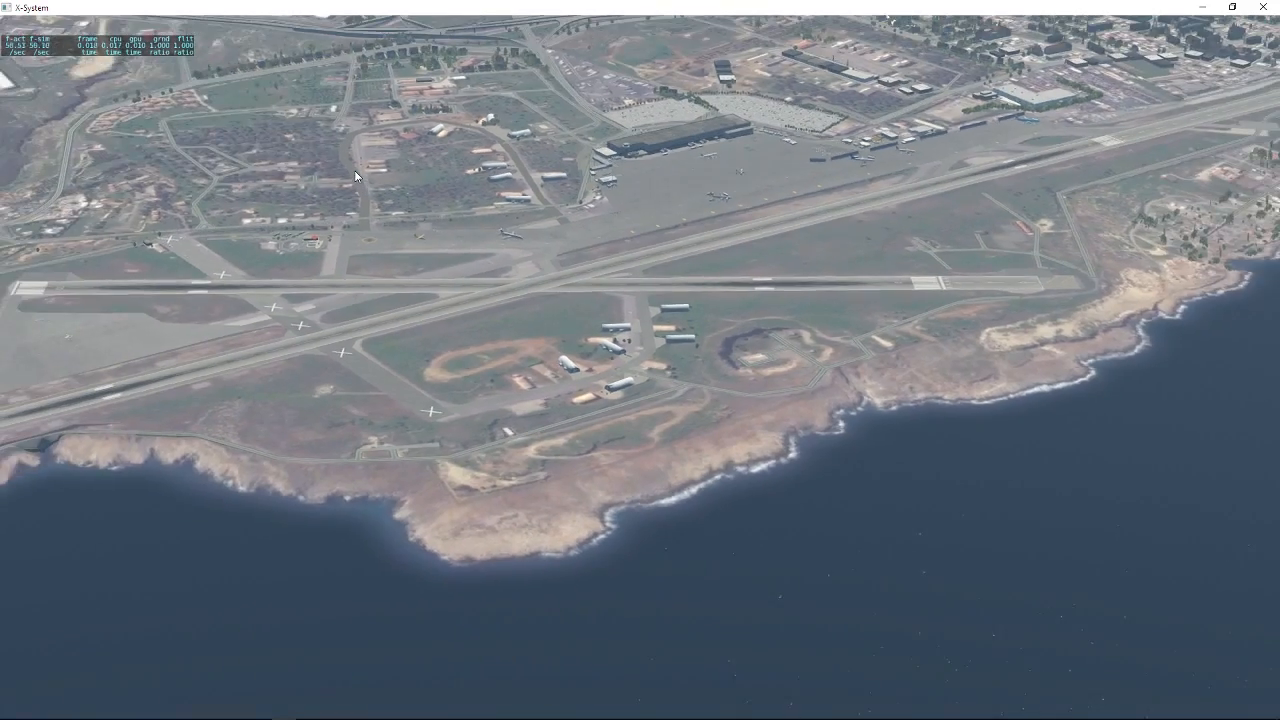
scroll(356, 168, "down", 2)
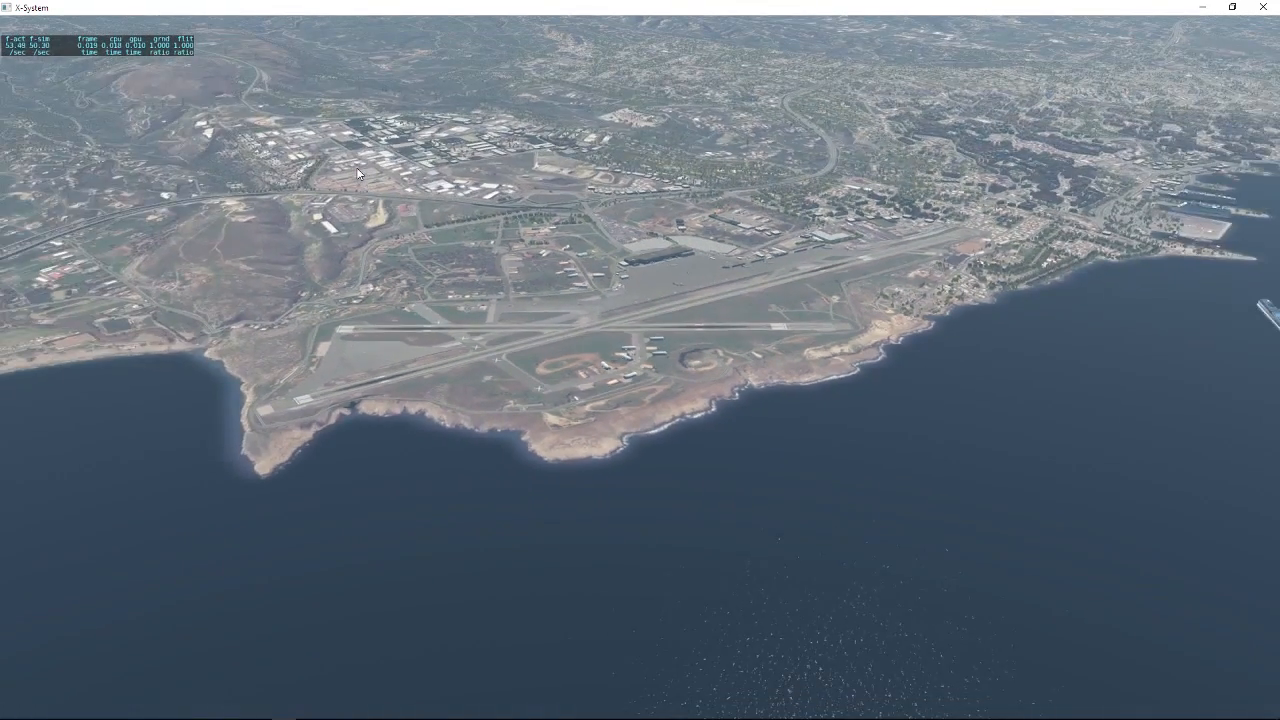
scroll(356, 172, "down", 3)
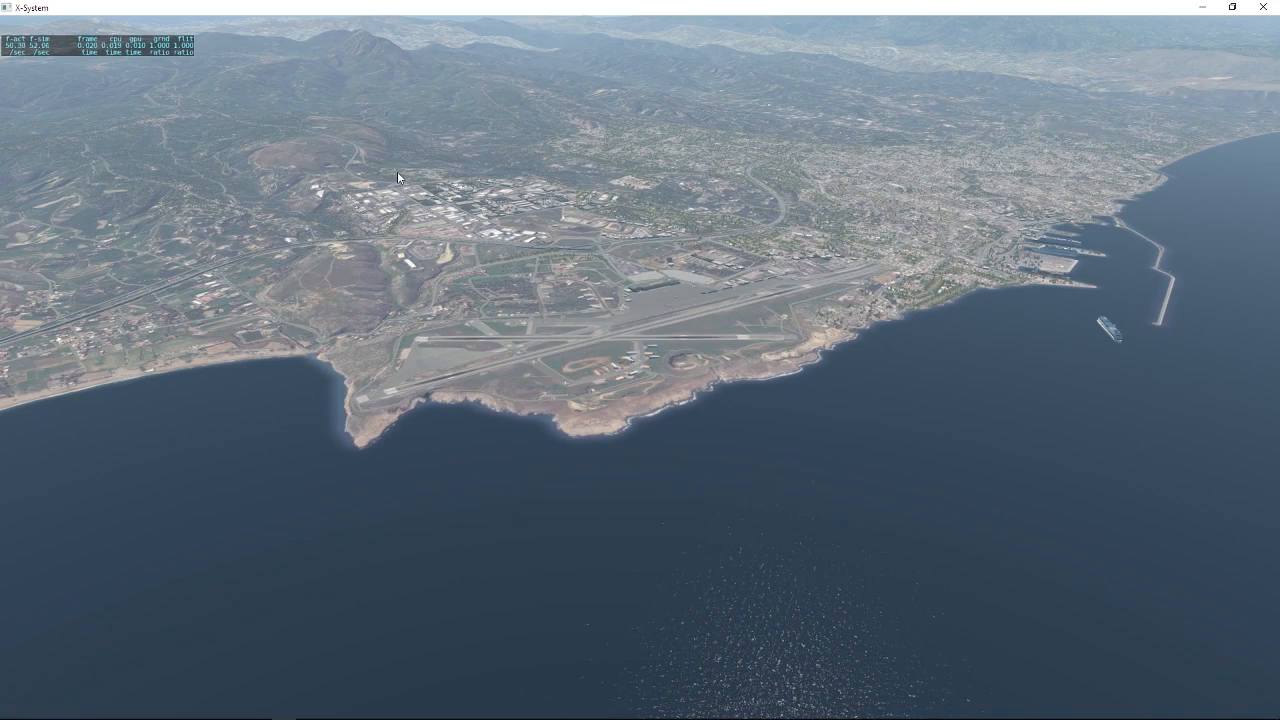
Examine the orthophoto coastline and hills around the airport from different viewing angles.
left_click_drag(398, 173, 430, 214)
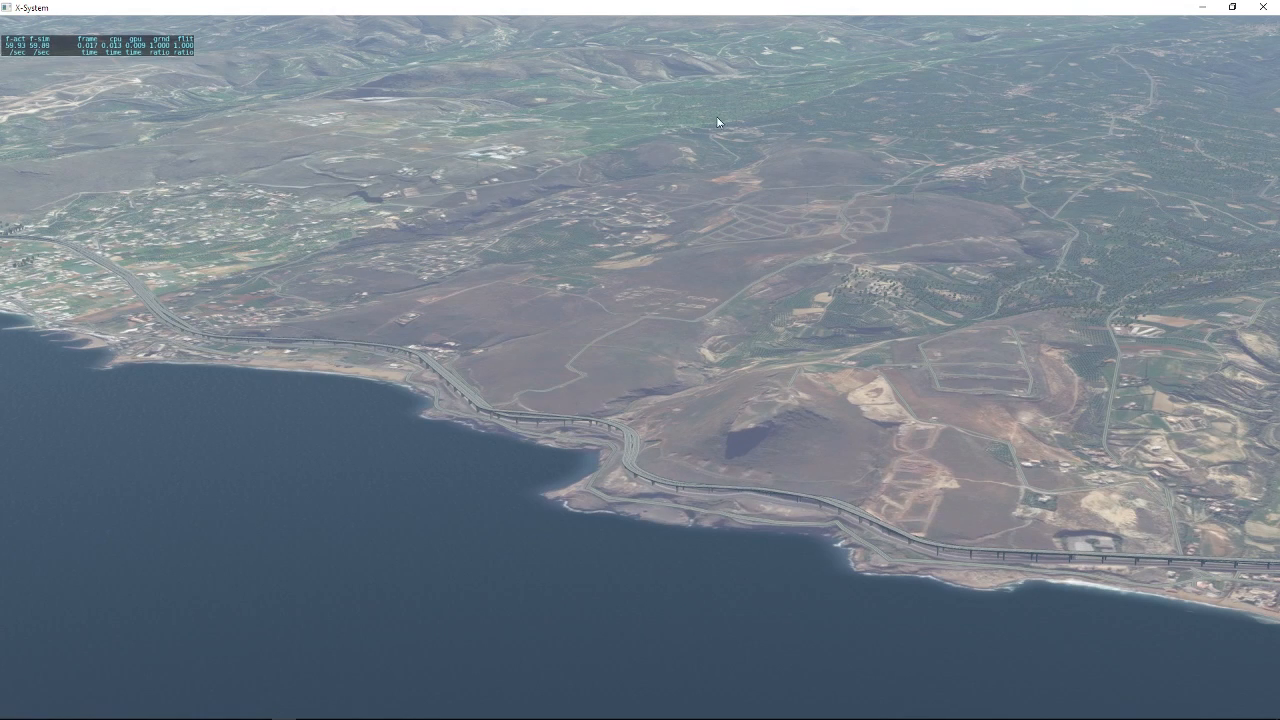
left_click_drag(604, 133, 665, 135)
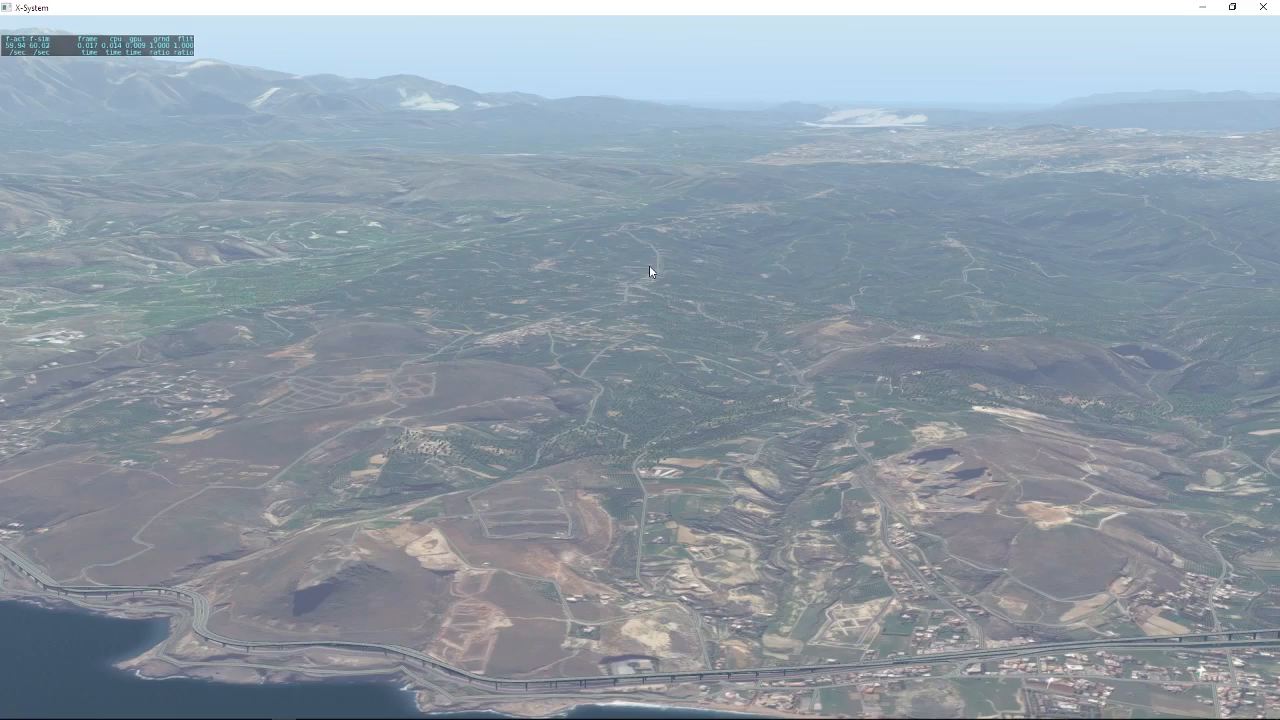
left_click_drag(565, 265, 821, 436)
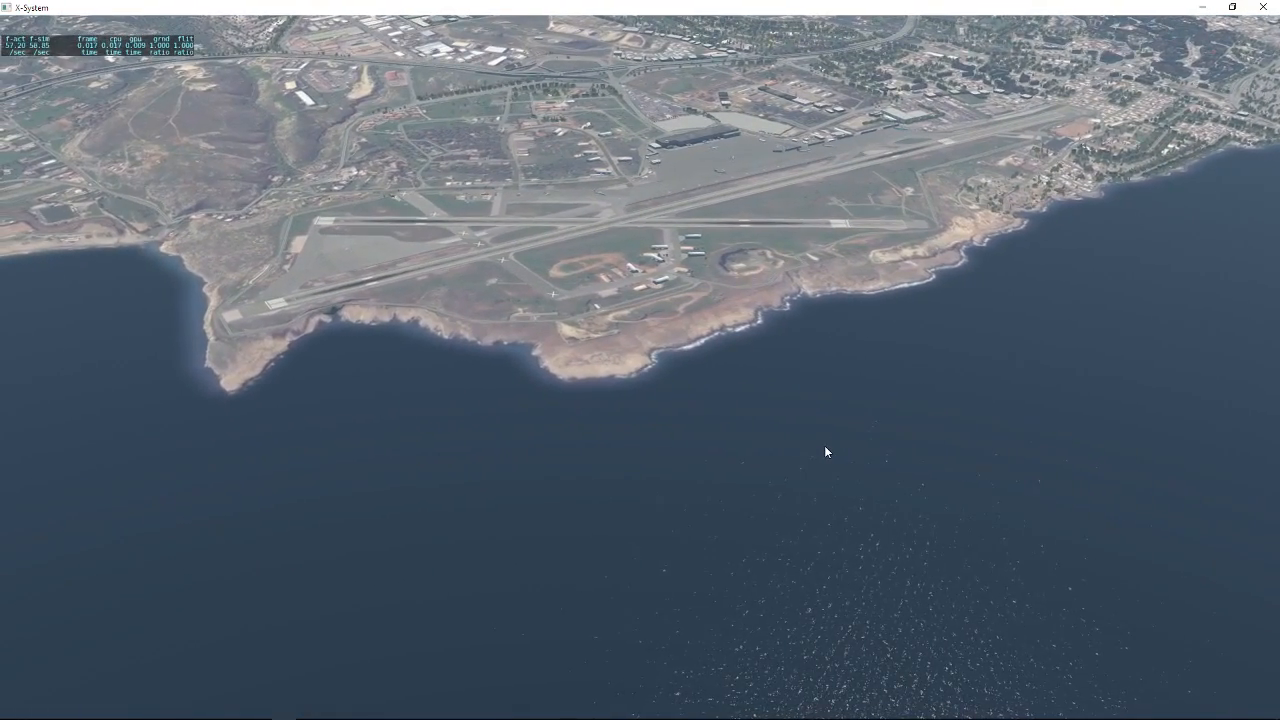
left_click_drag(825, 452, 866, 398)
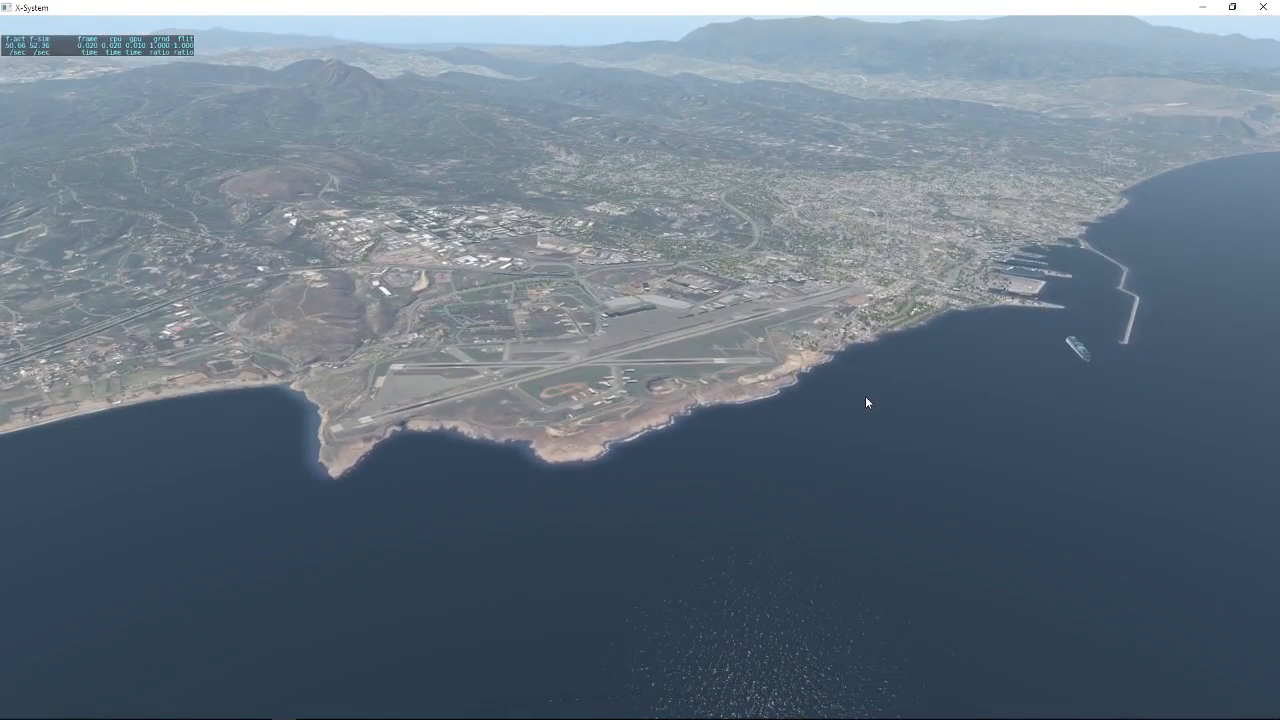
Quit the X-Plane simulator and confirm closing it.
mouse_move(17, 22)
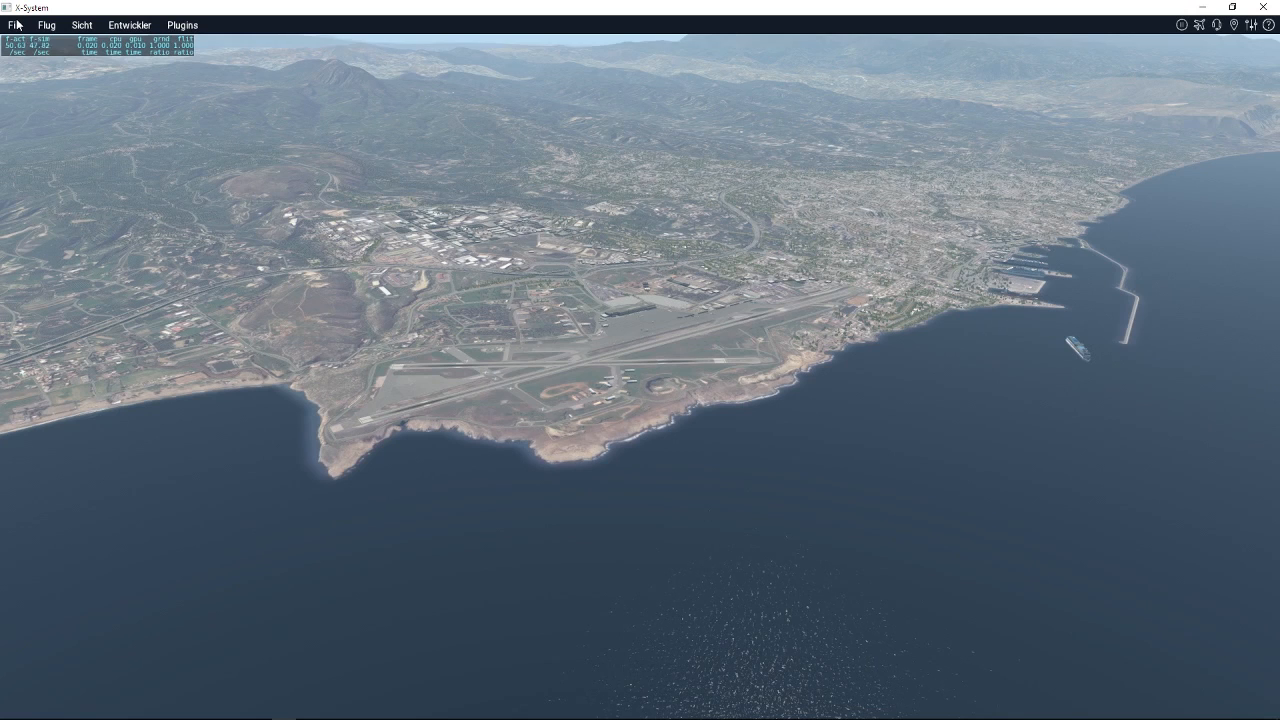
left_click(17, 22)
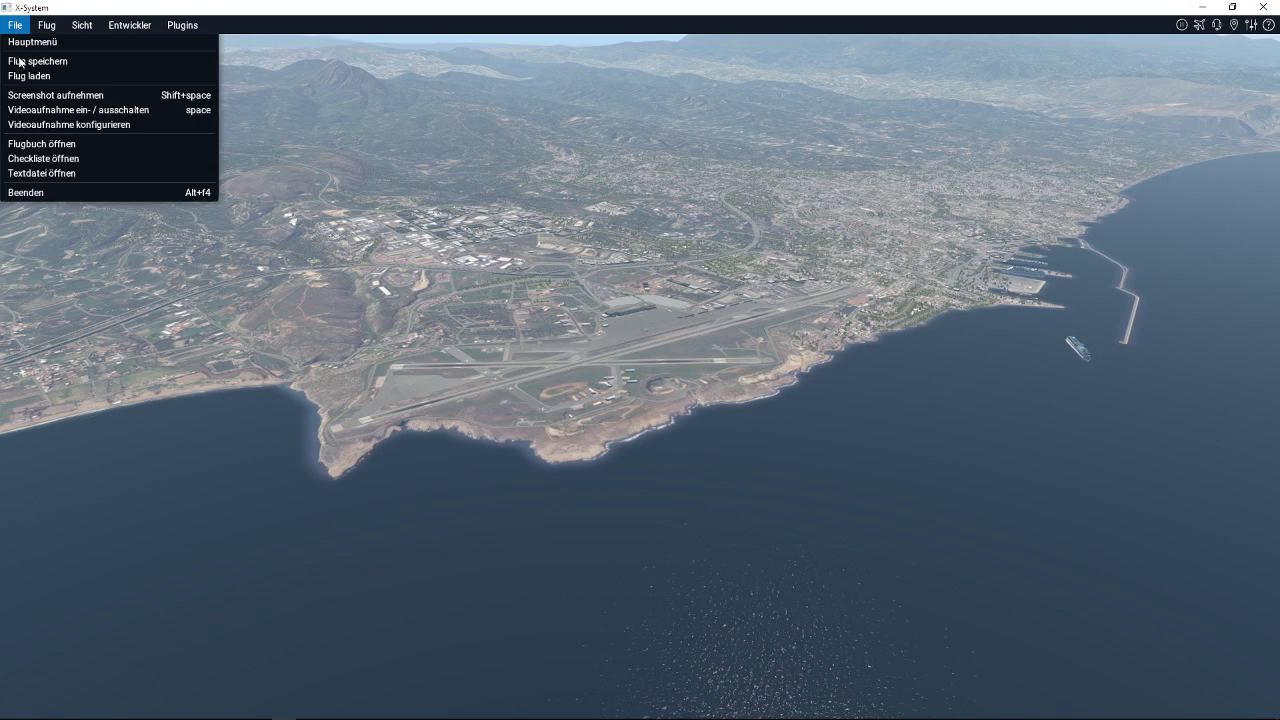
left_click(79, 194)
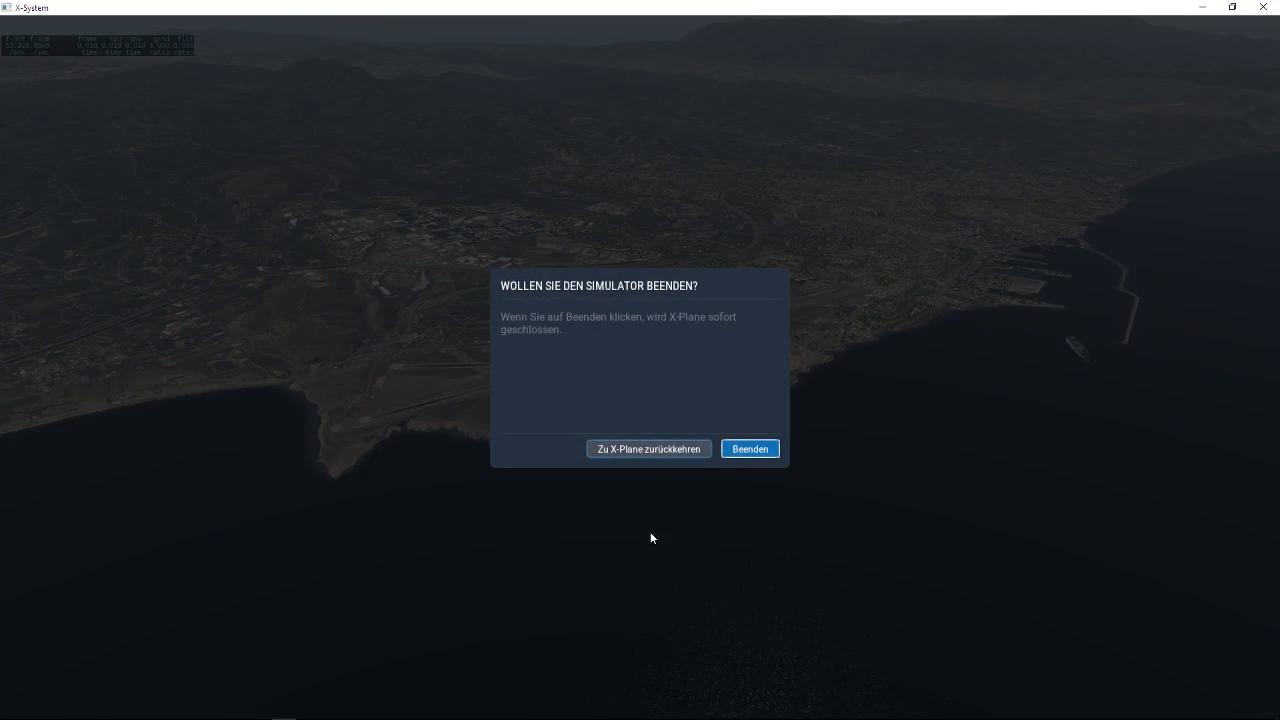
left_click(728, 452)
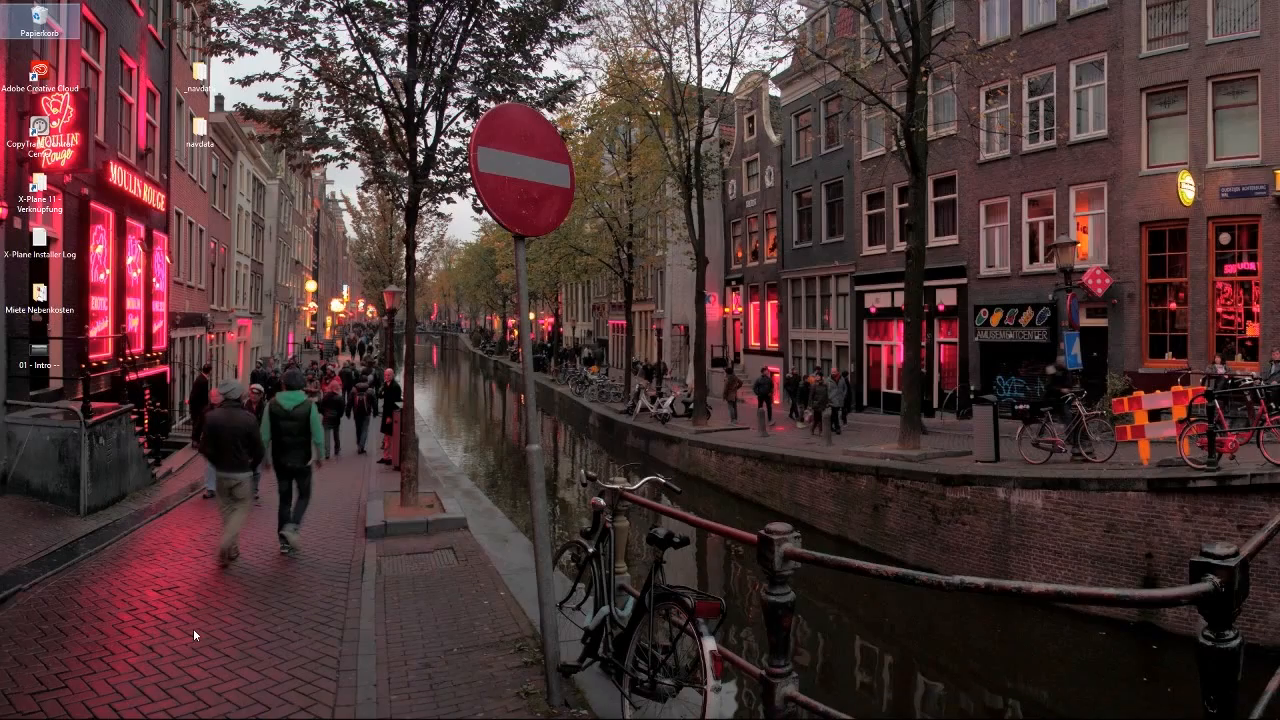
Switch to Firefox and show the X-Plane.org file page for LGIR Heraklion International Airport Greece.
mouse_move(88, 709)
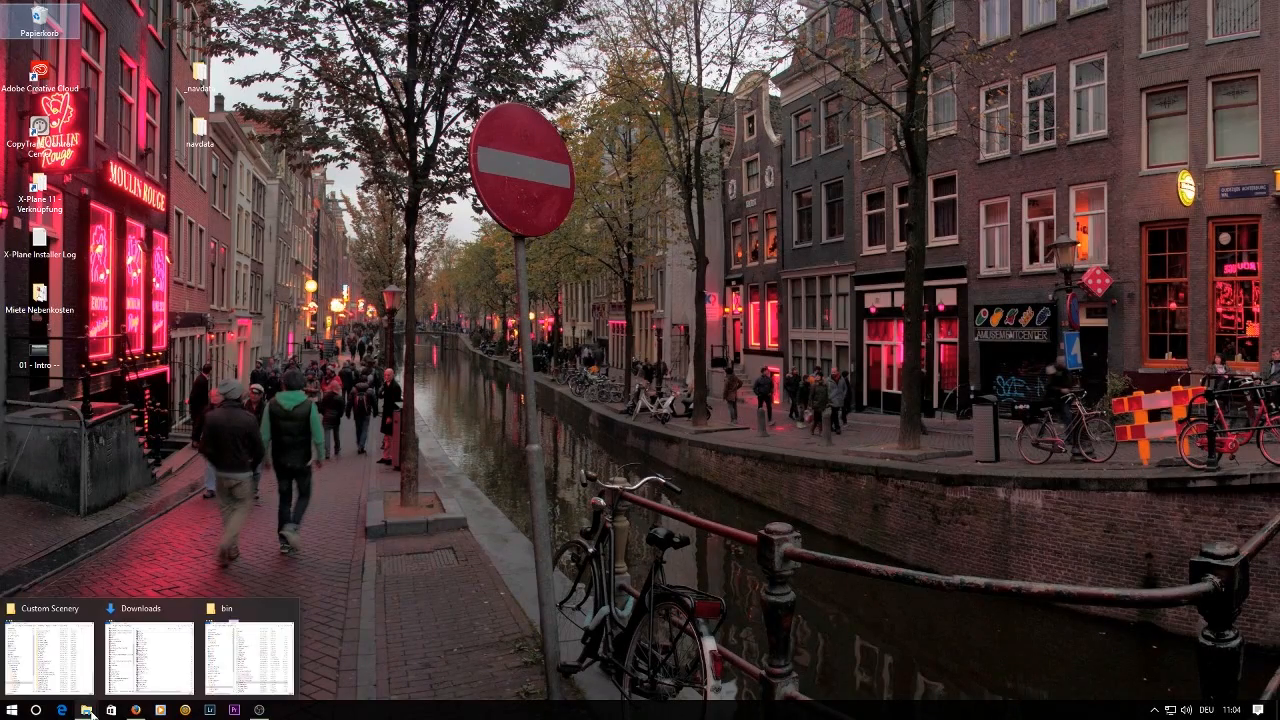
left_click(135, 709)
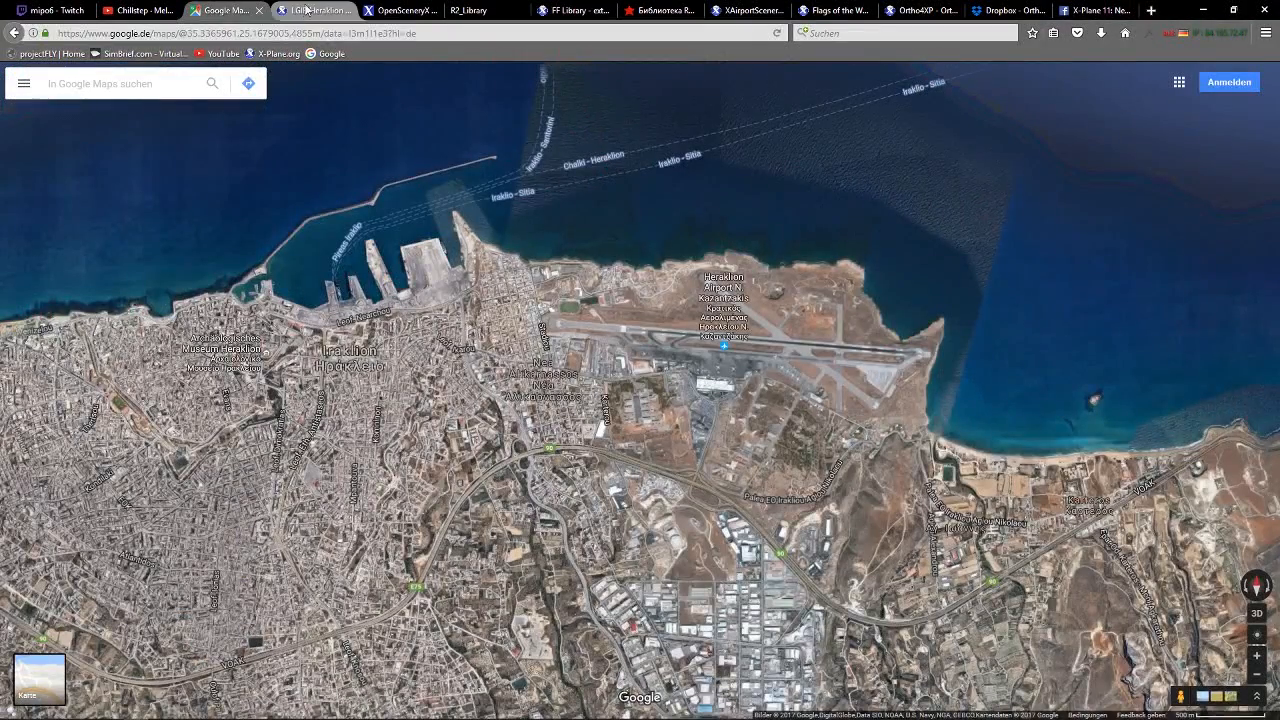
left_click(307, 10)
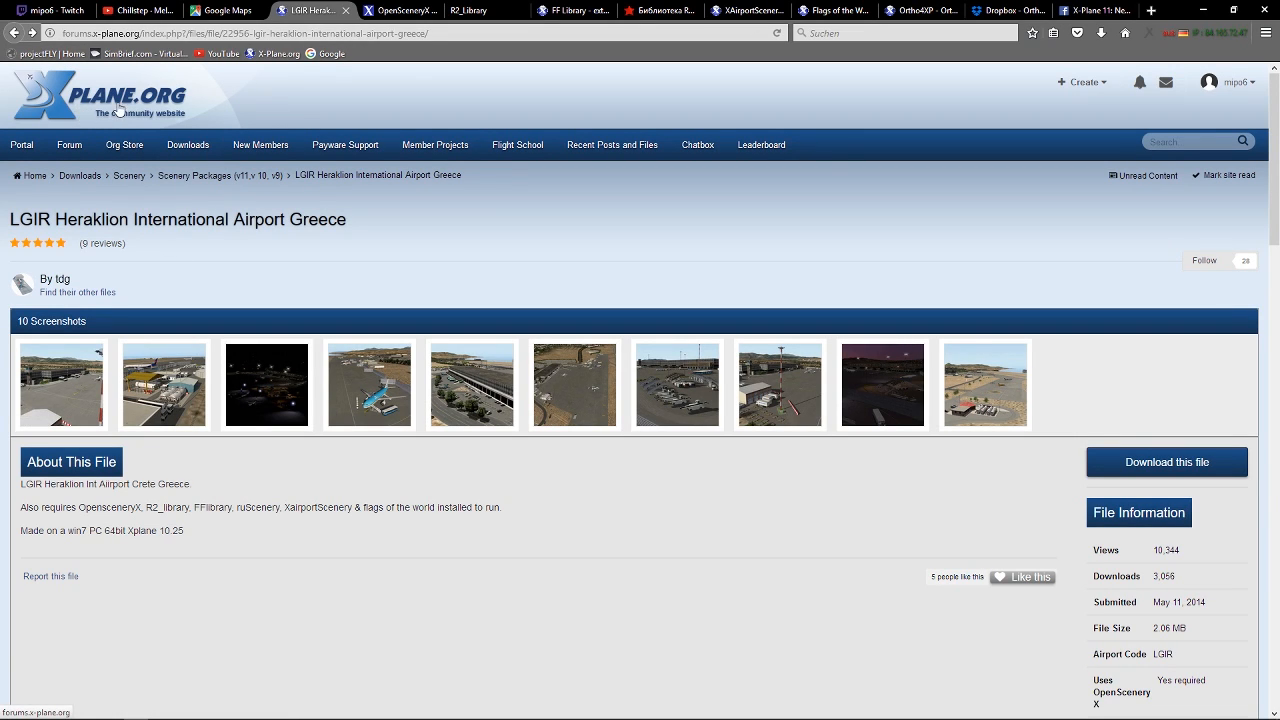
Open the downloaded LGIR tdg.zip archive from the Downloads folder in WinRAR and minimize the Downloads window.
mouse_move(188, 145)
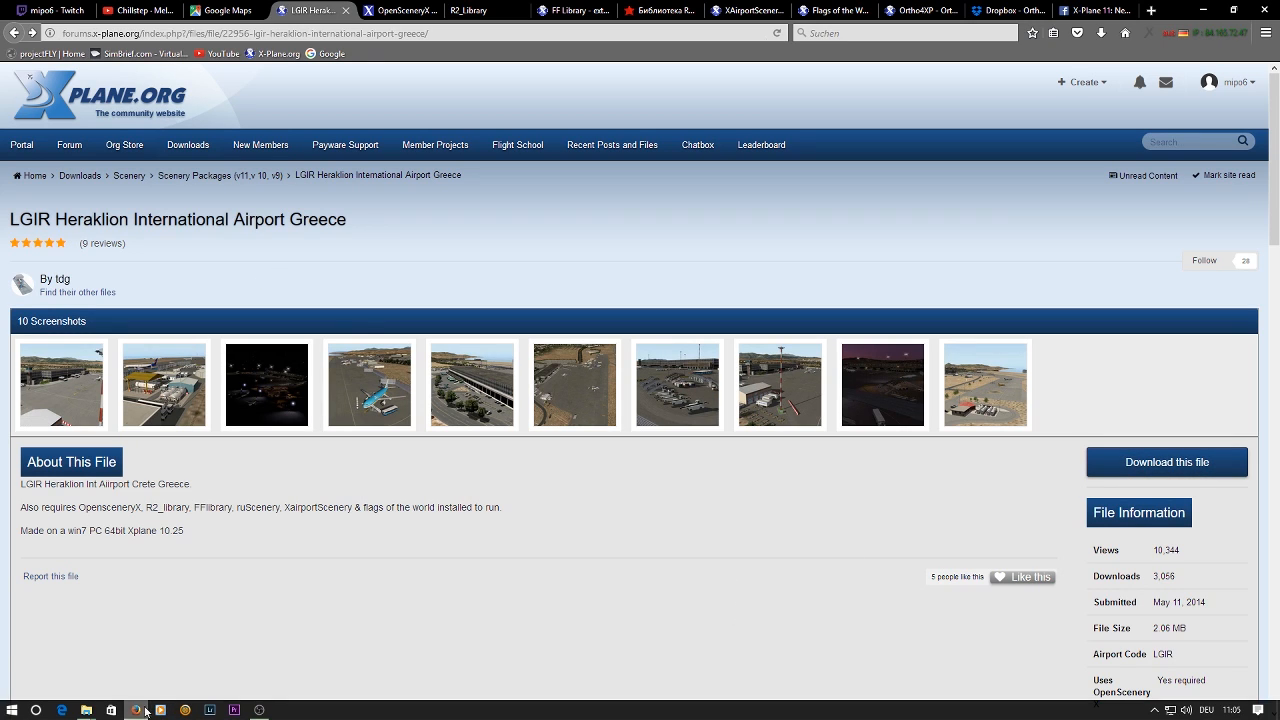
mouse_move(88, 712)
left_click(150, 650)
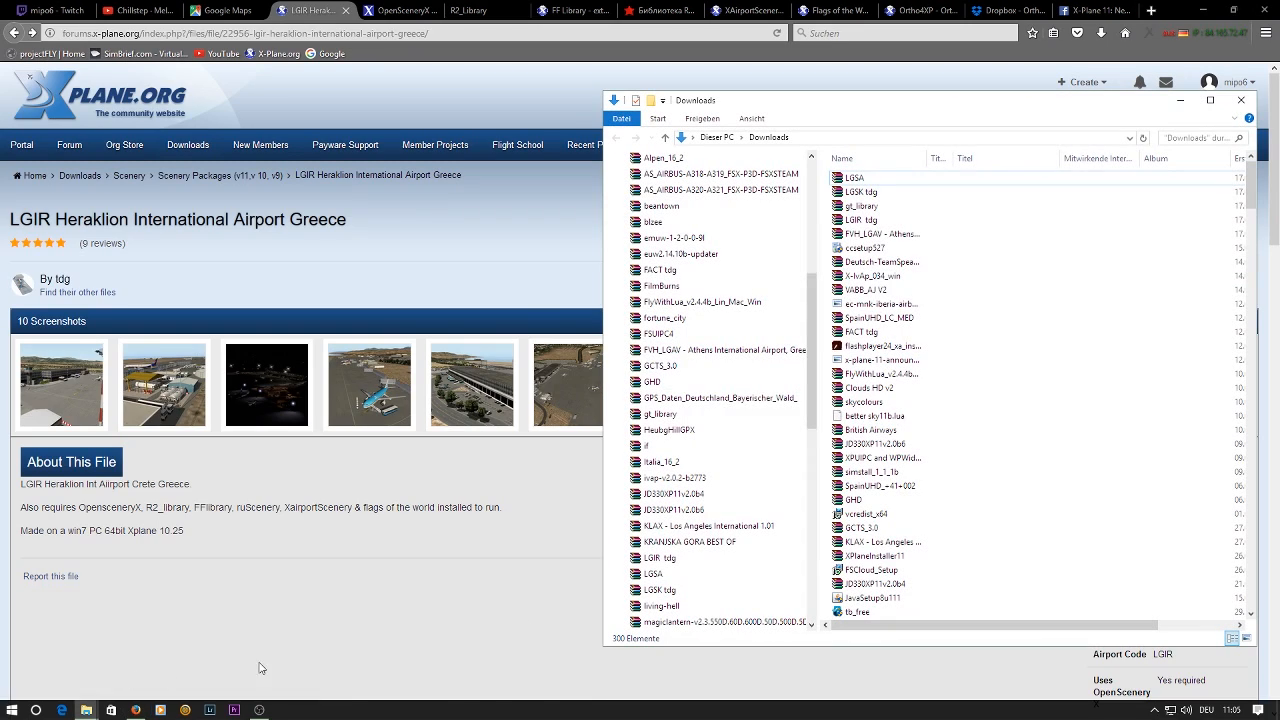
left_click(858, 221)
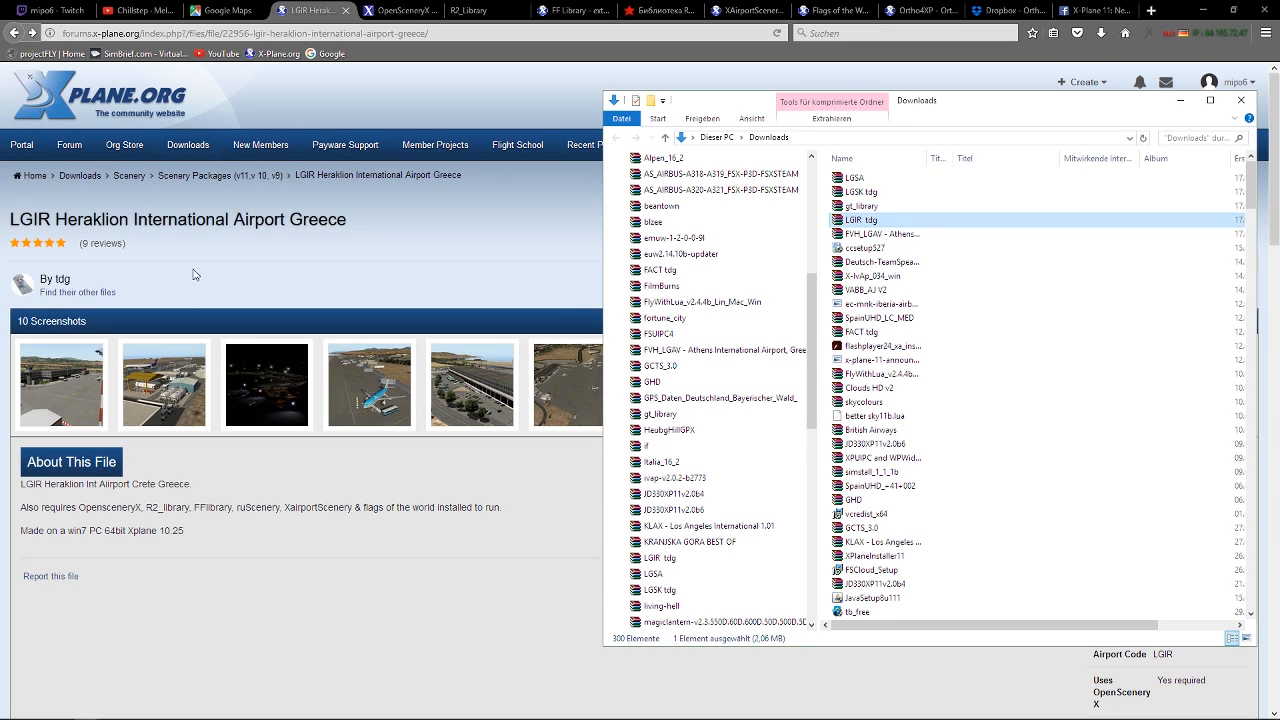
double_click(865, 230)
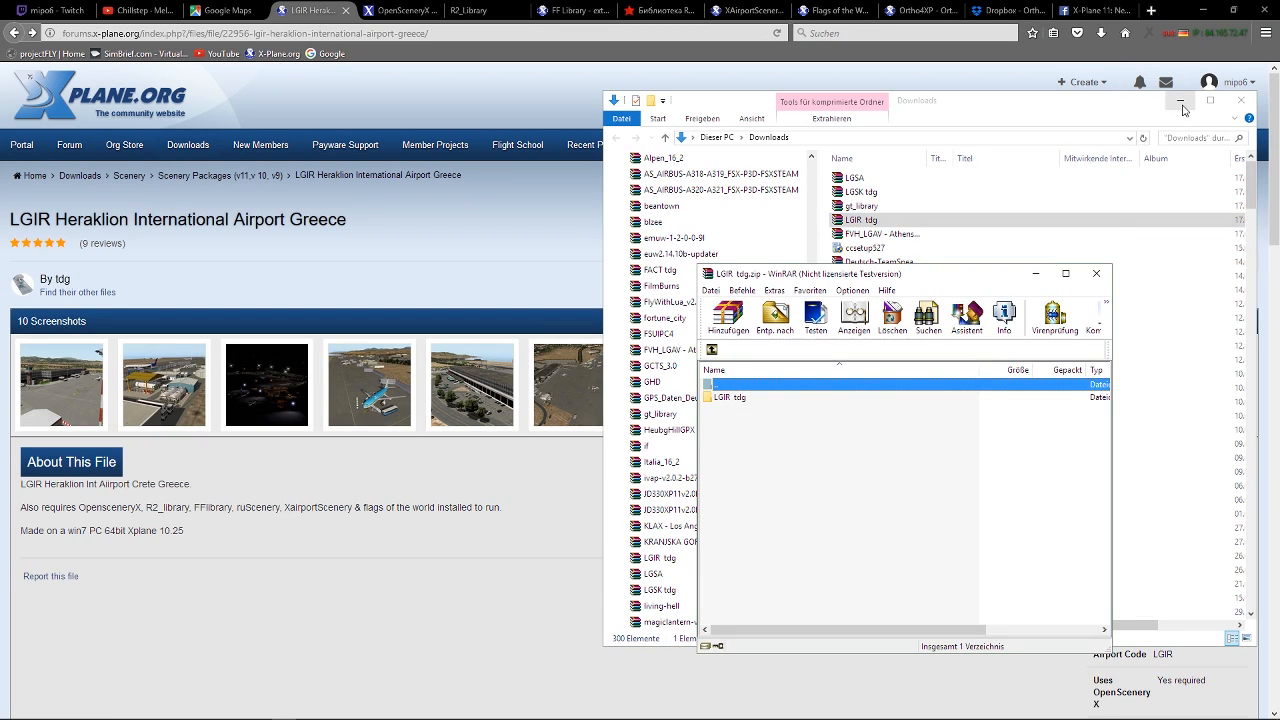
left_click(977, 458)
left_click(1178, 100)
Examine the contents of the LGIR tdg folder inside the archive and return to the archive's root.
left_click_drag(954, 281, 1008, 160)
left_click(797, 280)
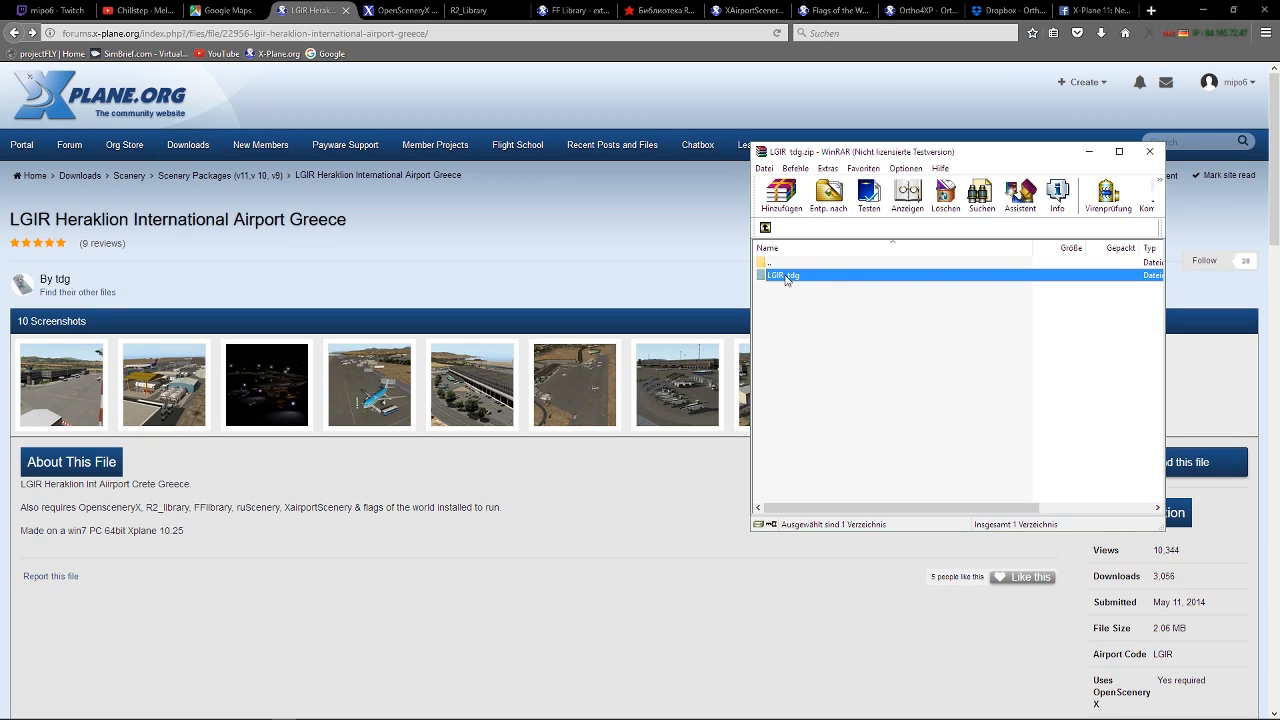
double_click(786, 277)
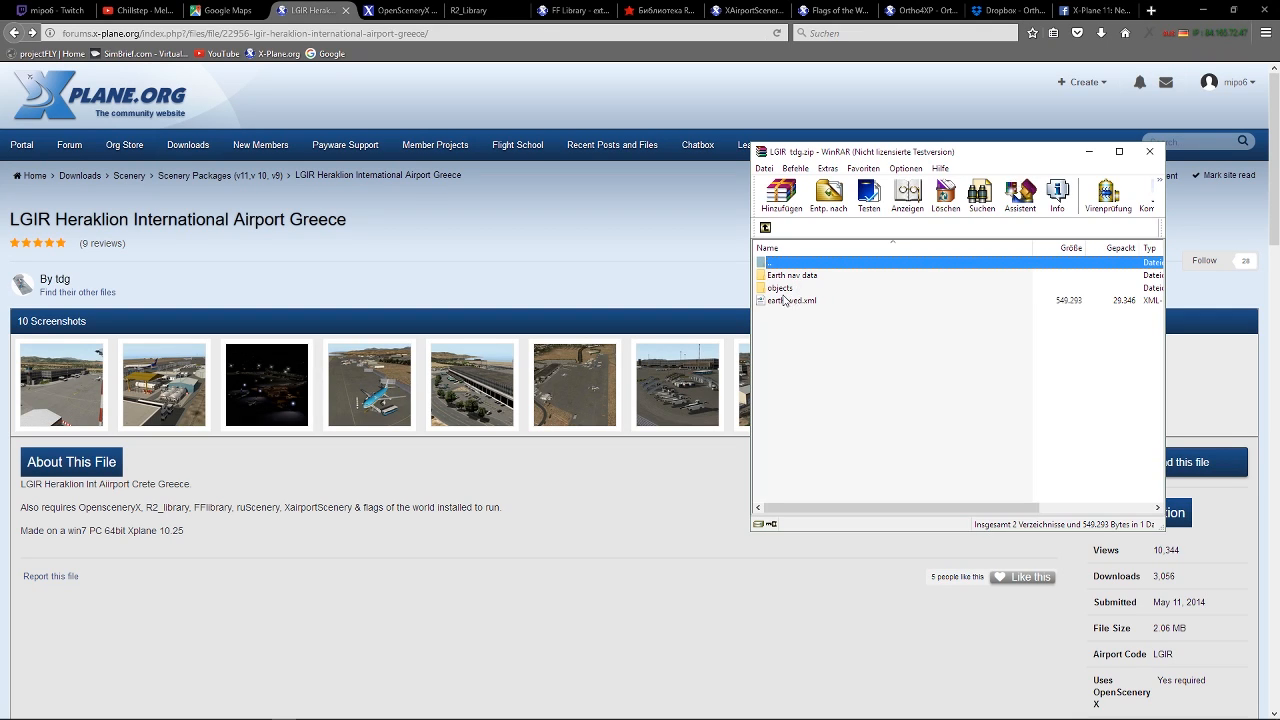
left_click(765, 227)
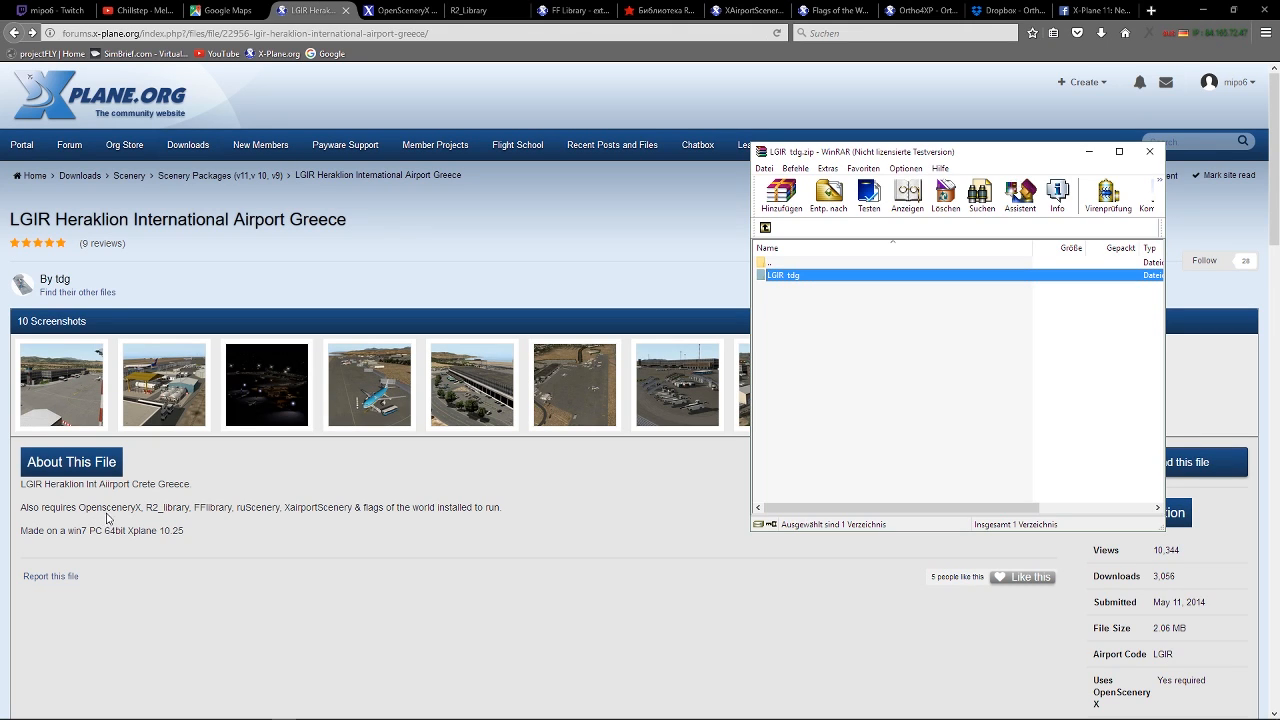
Highlight the required libraries in the Heraklion page's description and view one of the airport screenshots enlarged.
left_click(55, 527)
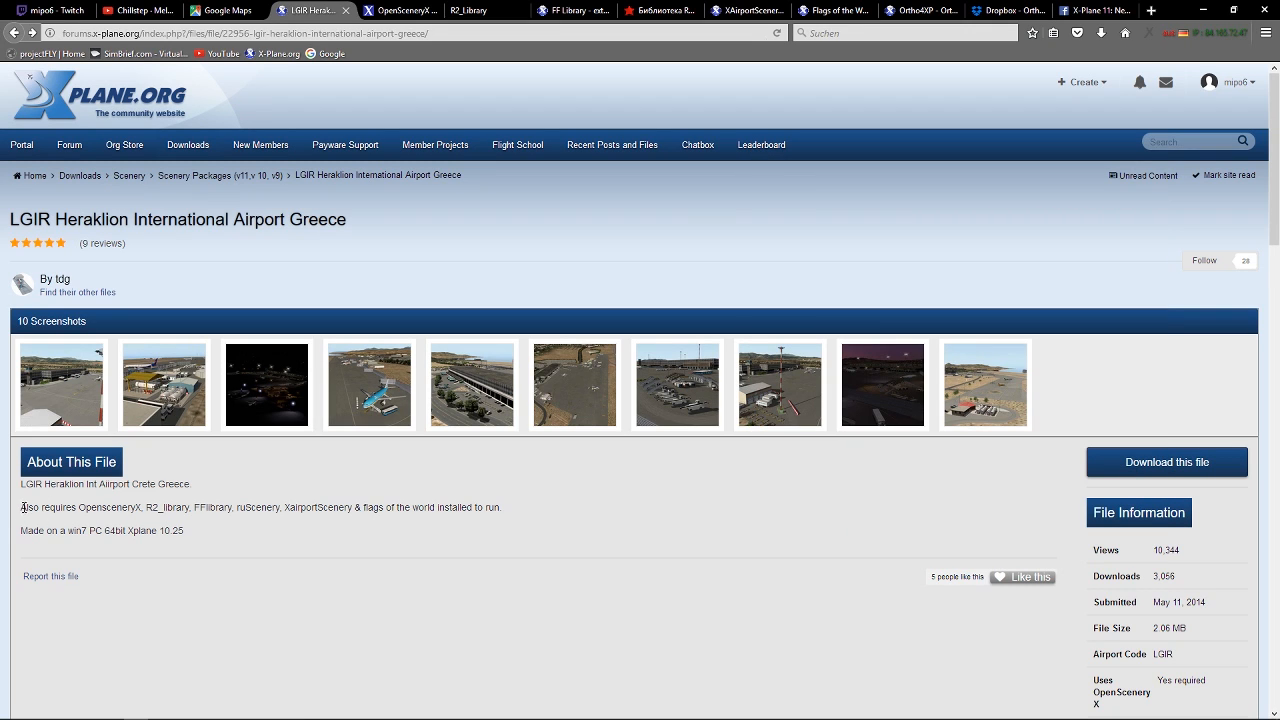
left_click_drag(23, 507, 437, 514)
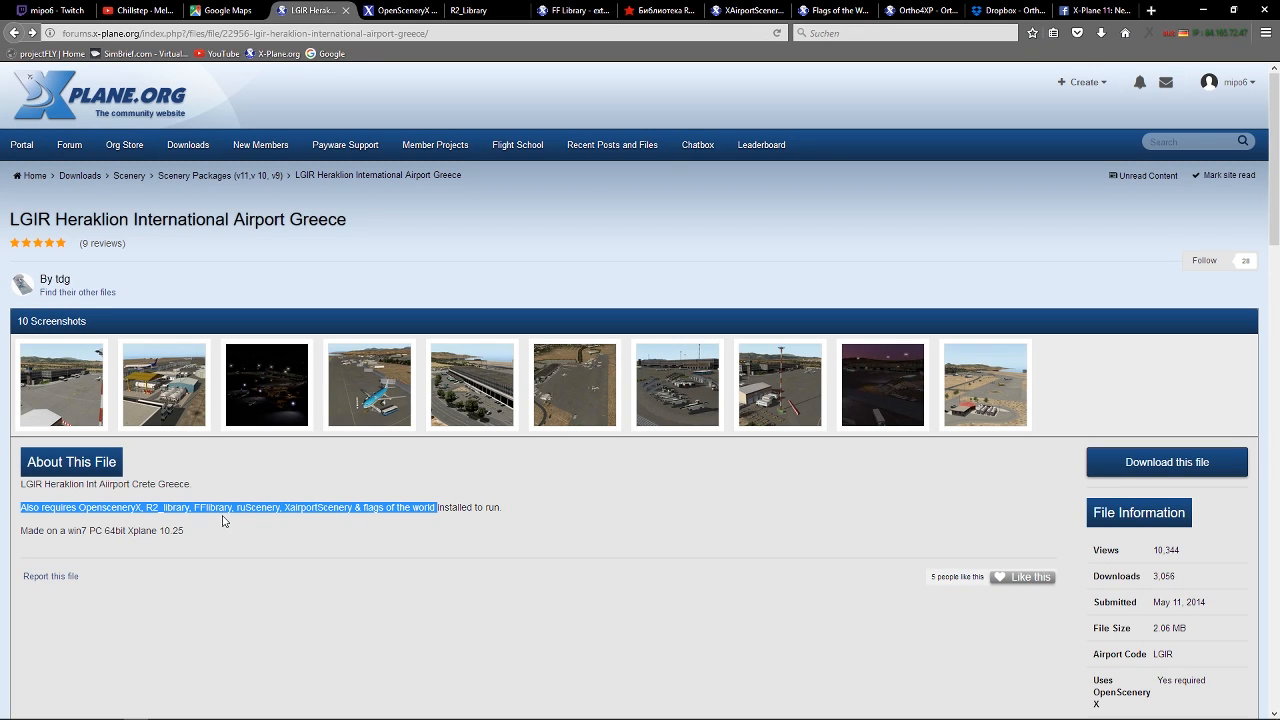
left_click(800, 408)
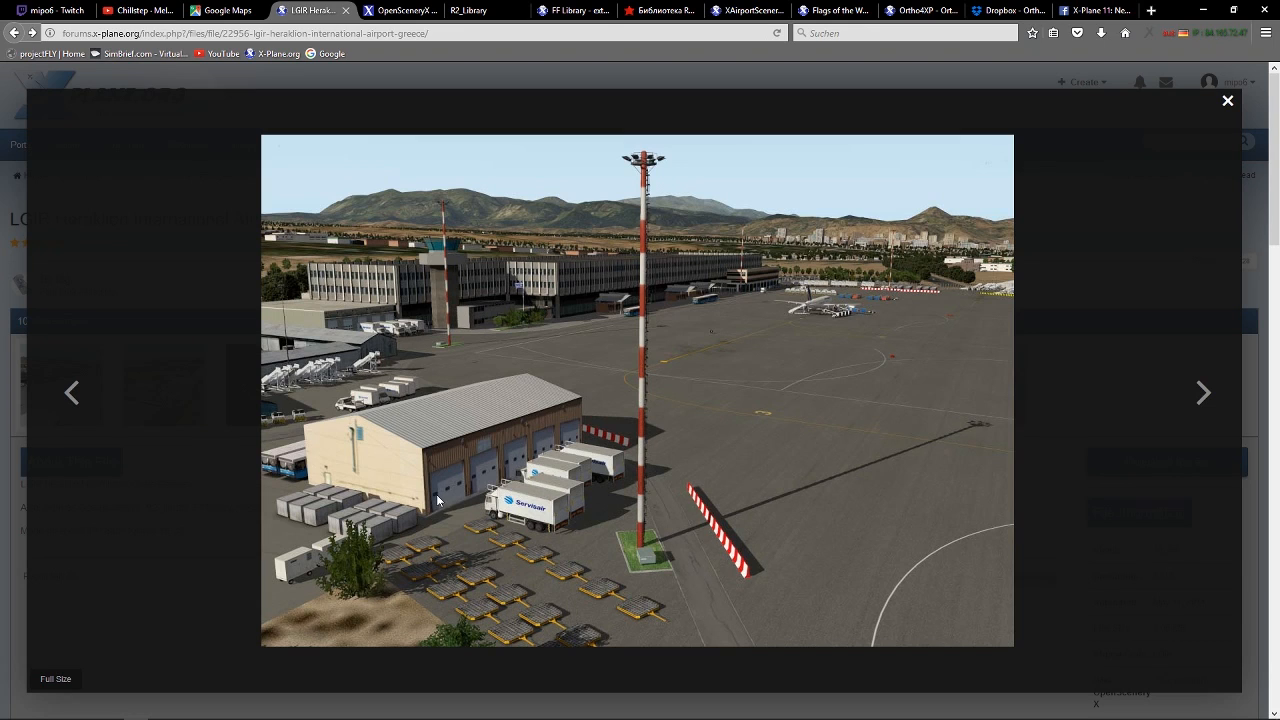
left_click(5, 507)
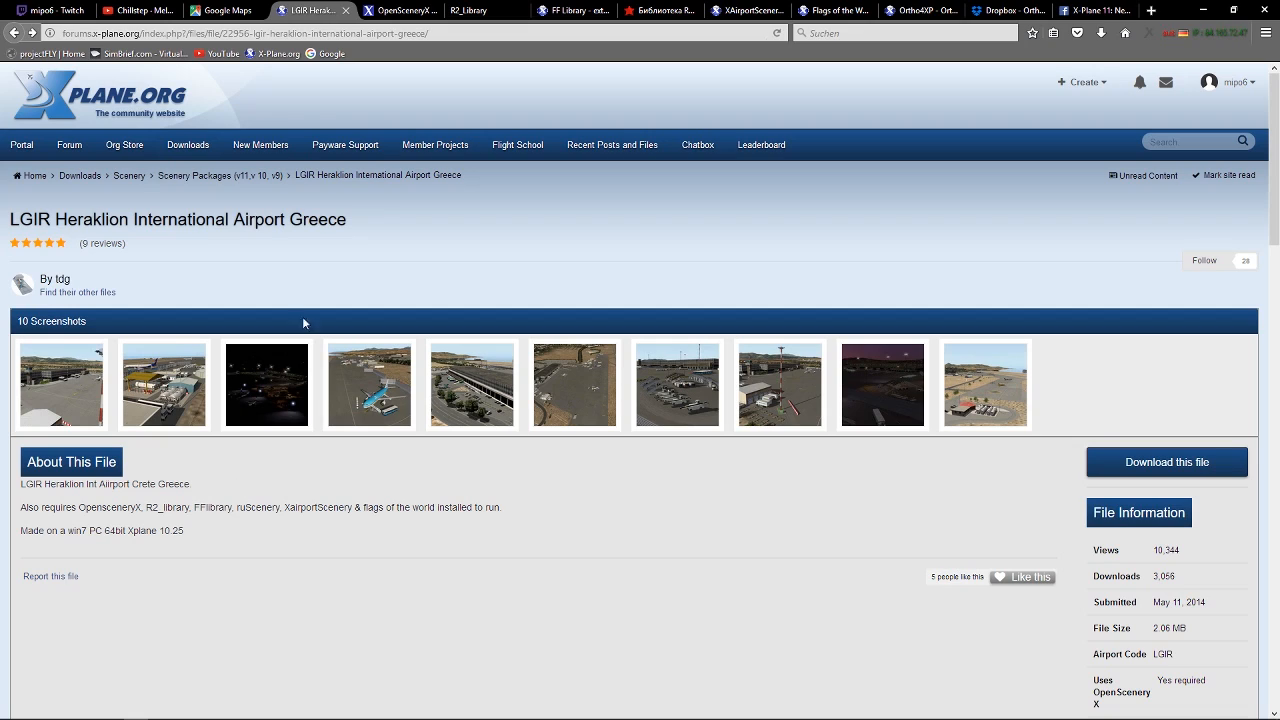
Copy the LGIR Heraklion file page address and post it in the Twitch chat.
left_click(316, 33)
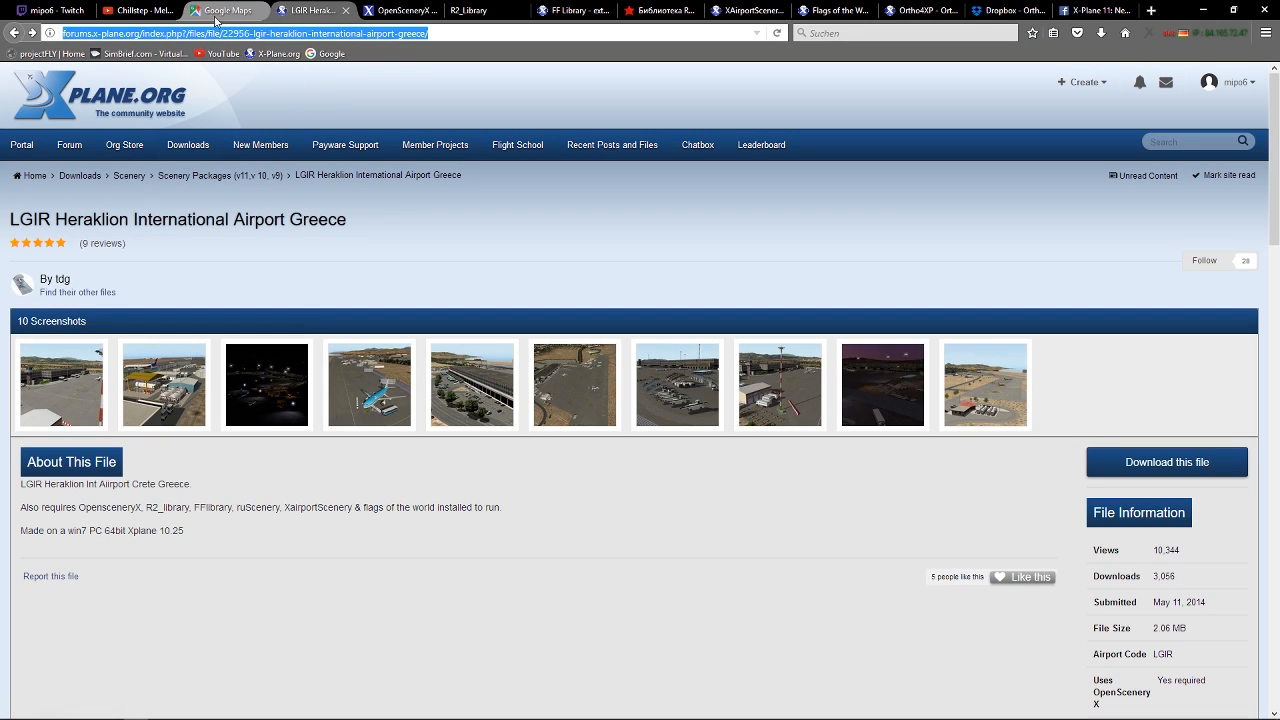
left_click(63, 16)
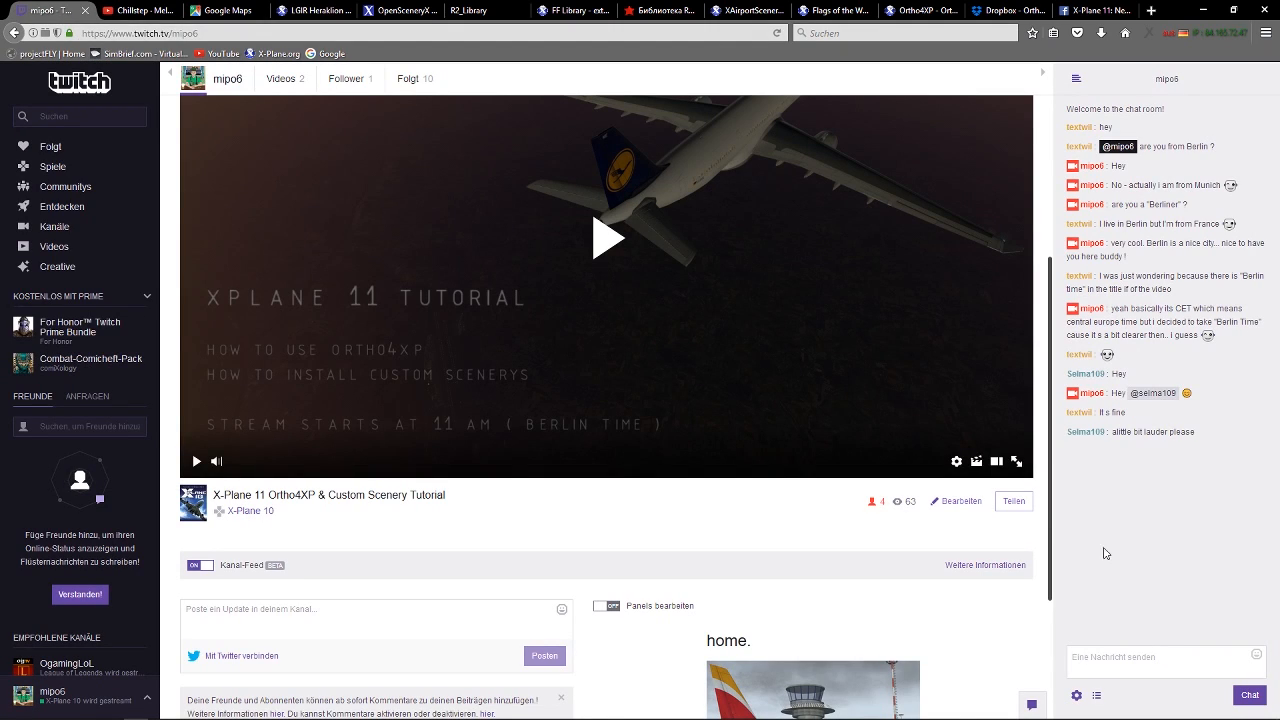
left_click(1146, 657)
key("ctrl+v")
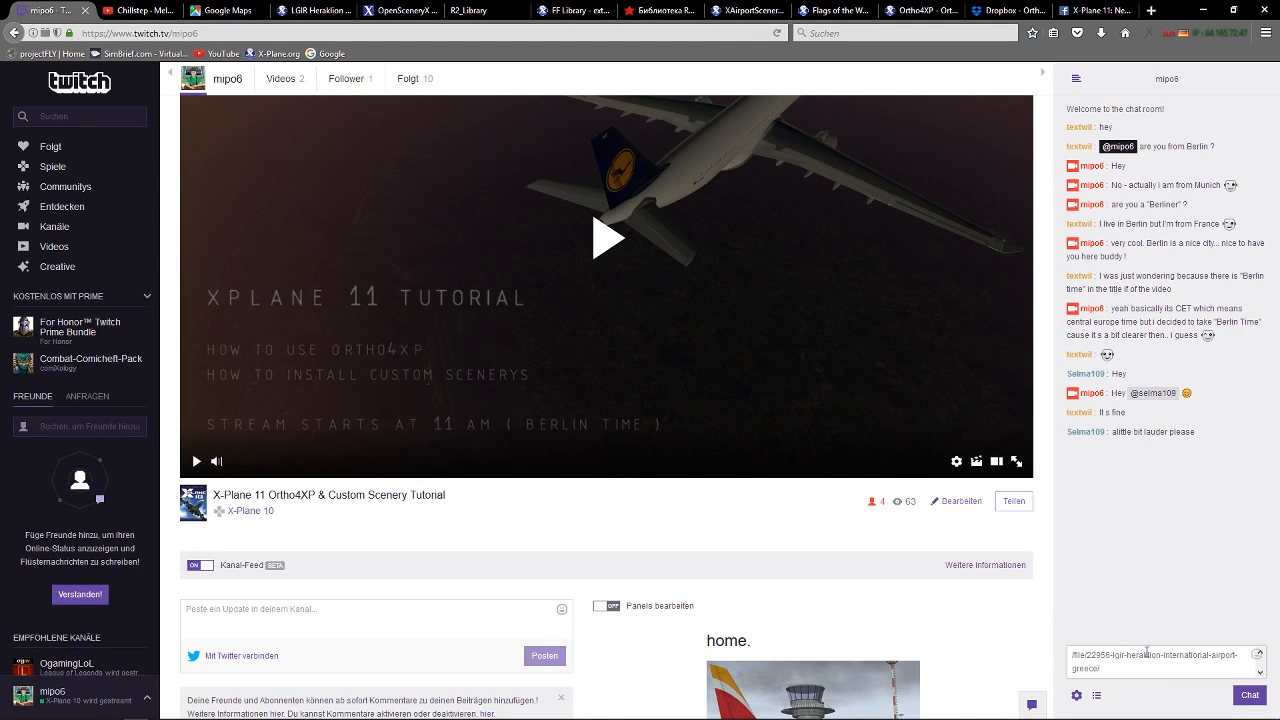
key("Return")
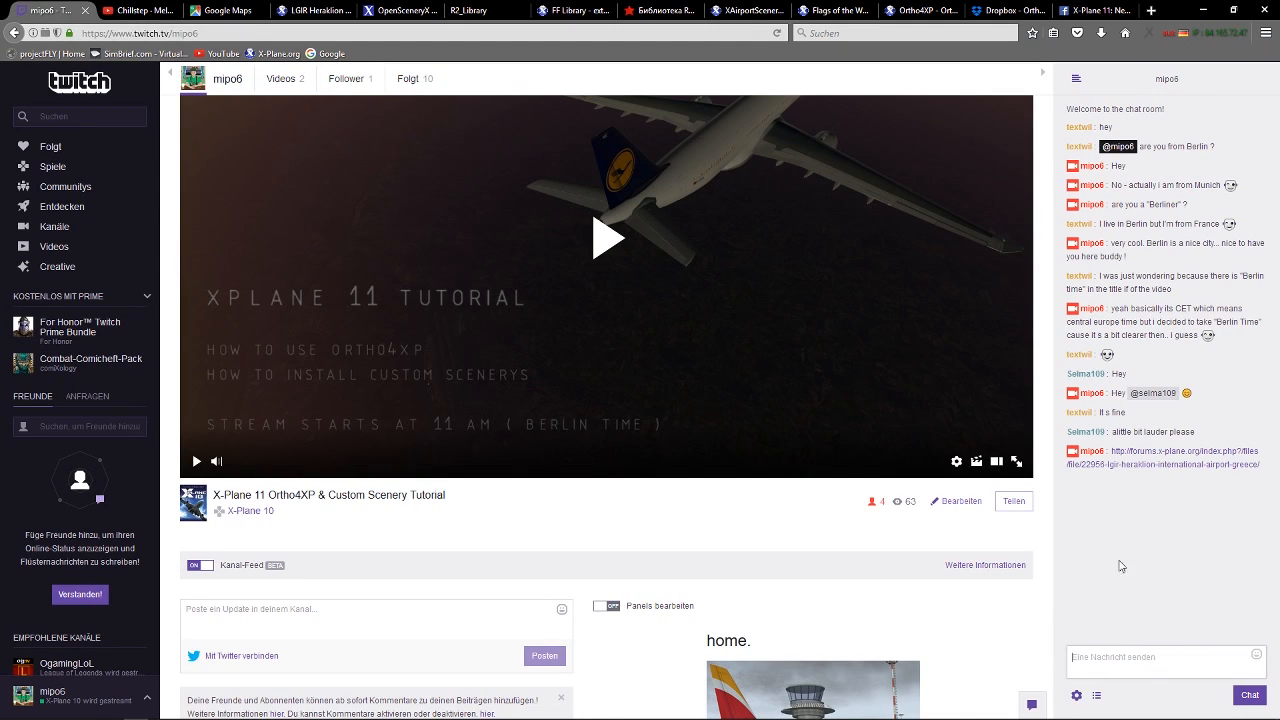
Copy the OpenSceneryX website address and post it in the Twitch chat.
left_click(378, 13)
left_click(332, 32)
key("ctrl+c")
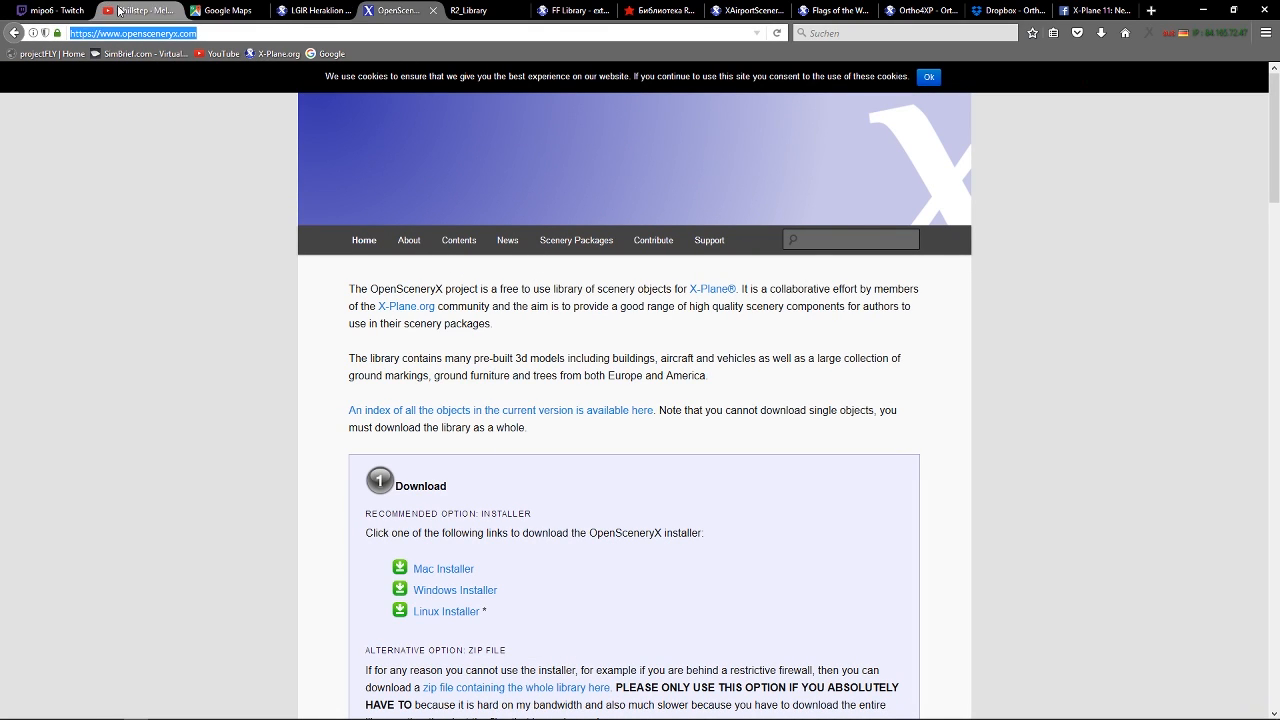
left_click(55, 10)
key("ctrl+v")
key("Return")
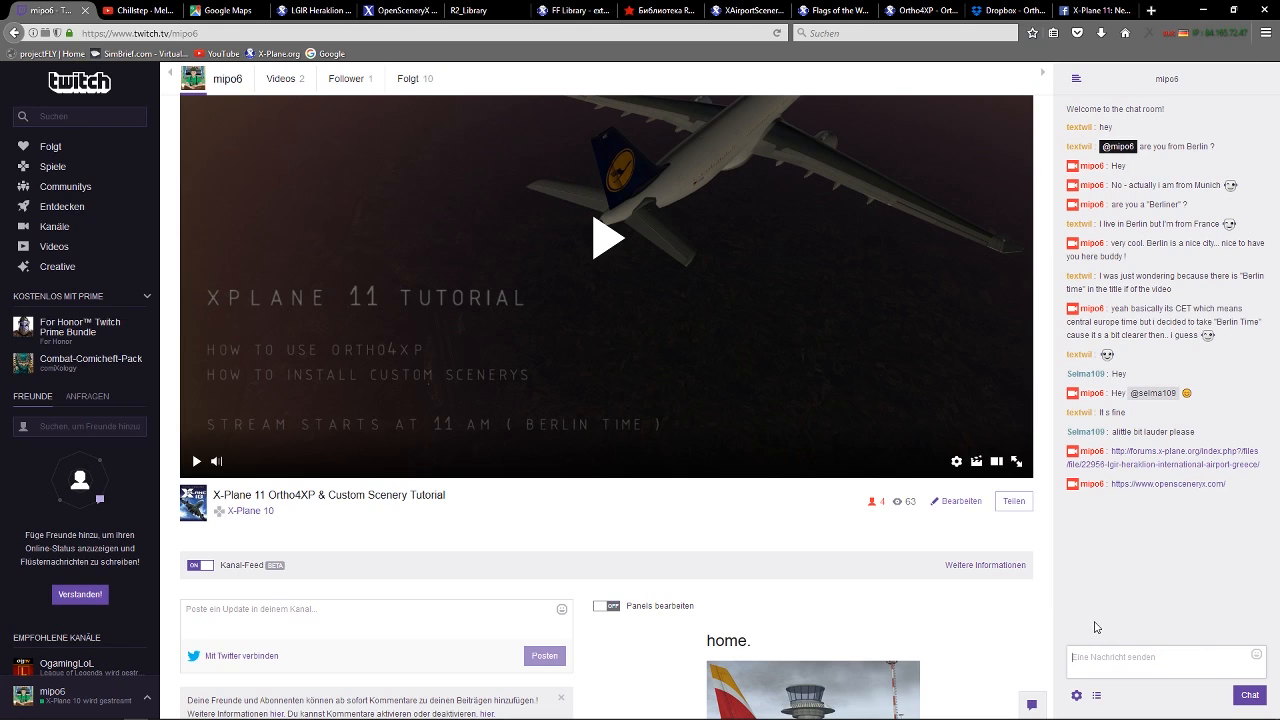
Copy the R2_Library website address and post it in the Twitch chat.
left_click(460, 12)
left_click(216, 34)
key("ctrl+c")
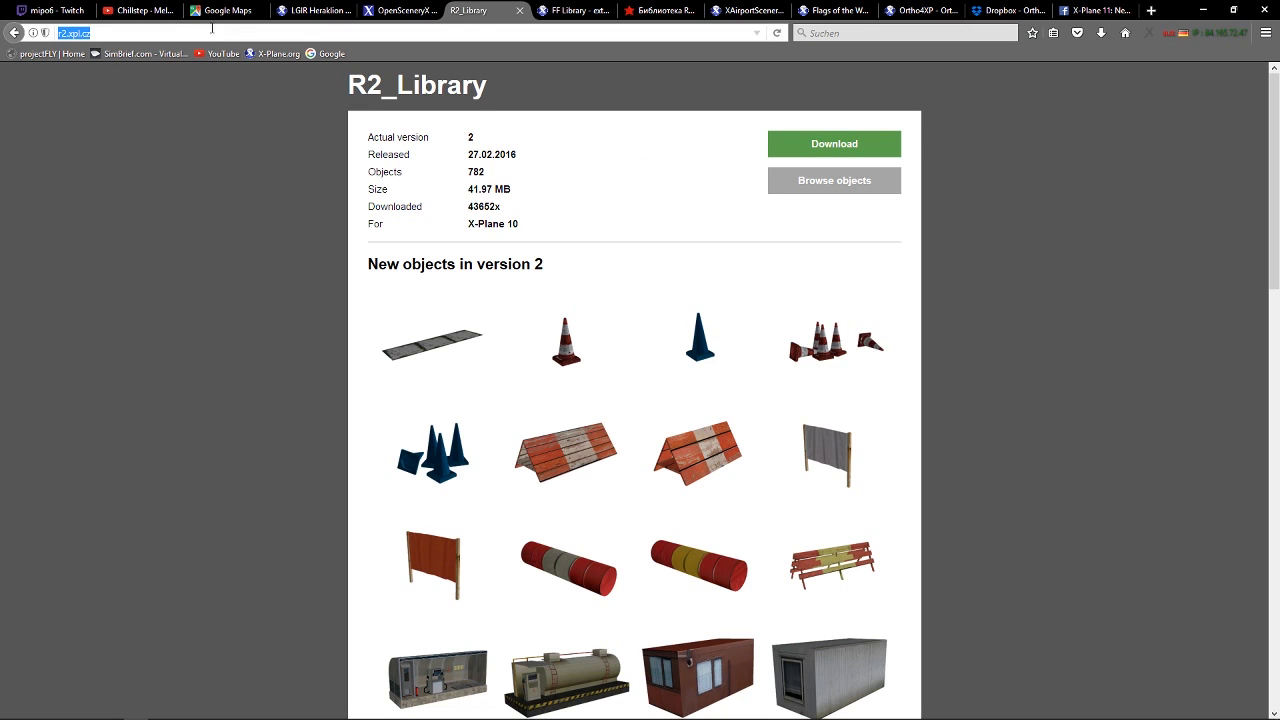
left_click(55, 10)
left_click(1156, 672)
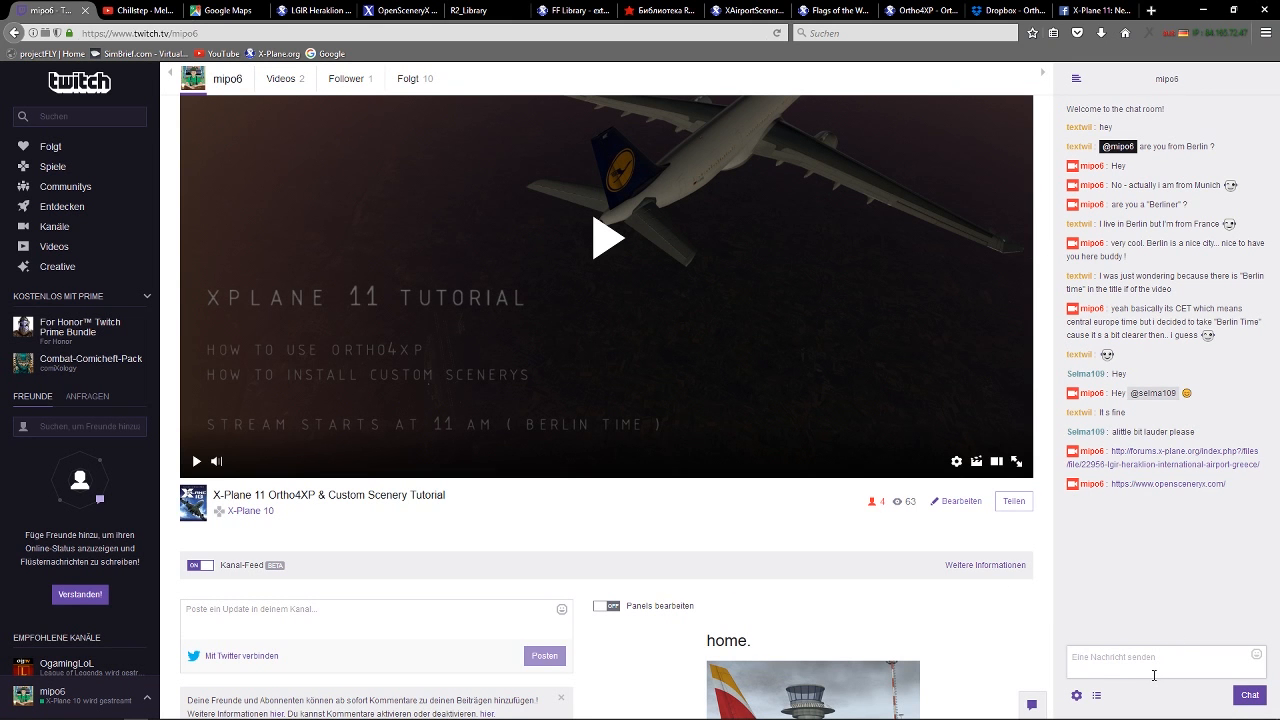
key("ctrl+v")
key("Return")
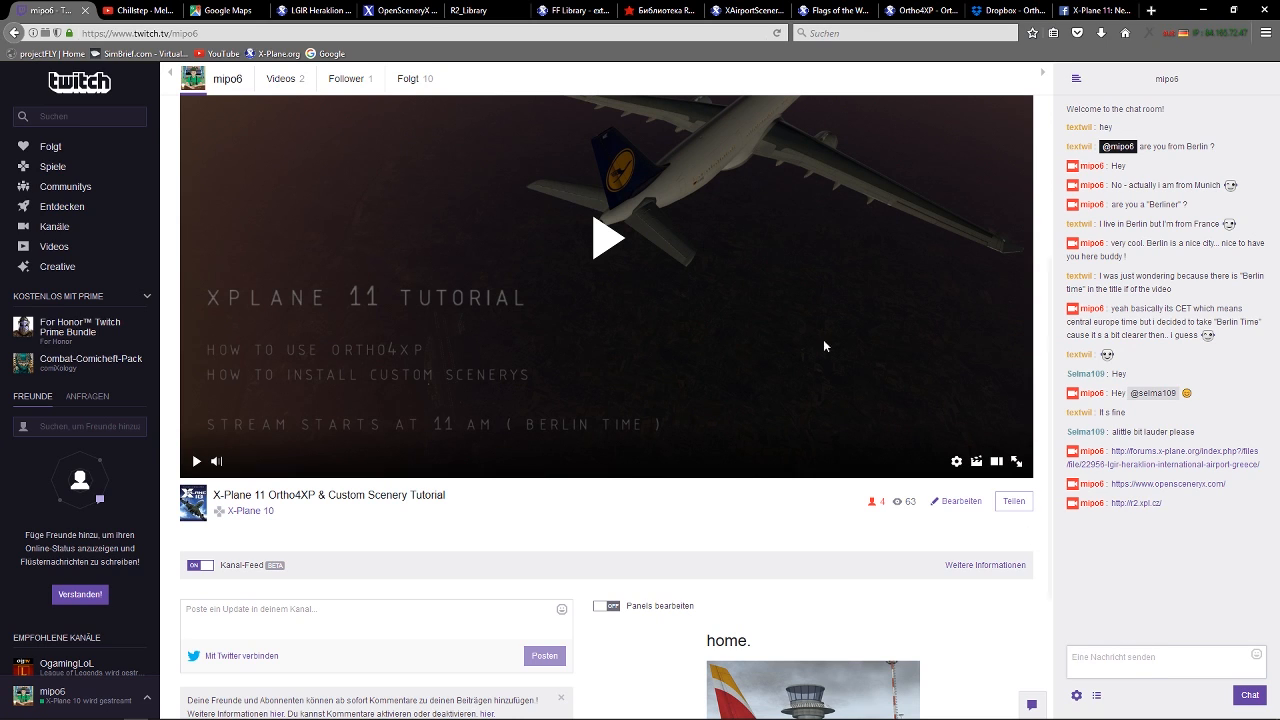
Clear the notification request on the FF Library page and post that page's address in the Twitch chat.
left_click(555, 14)
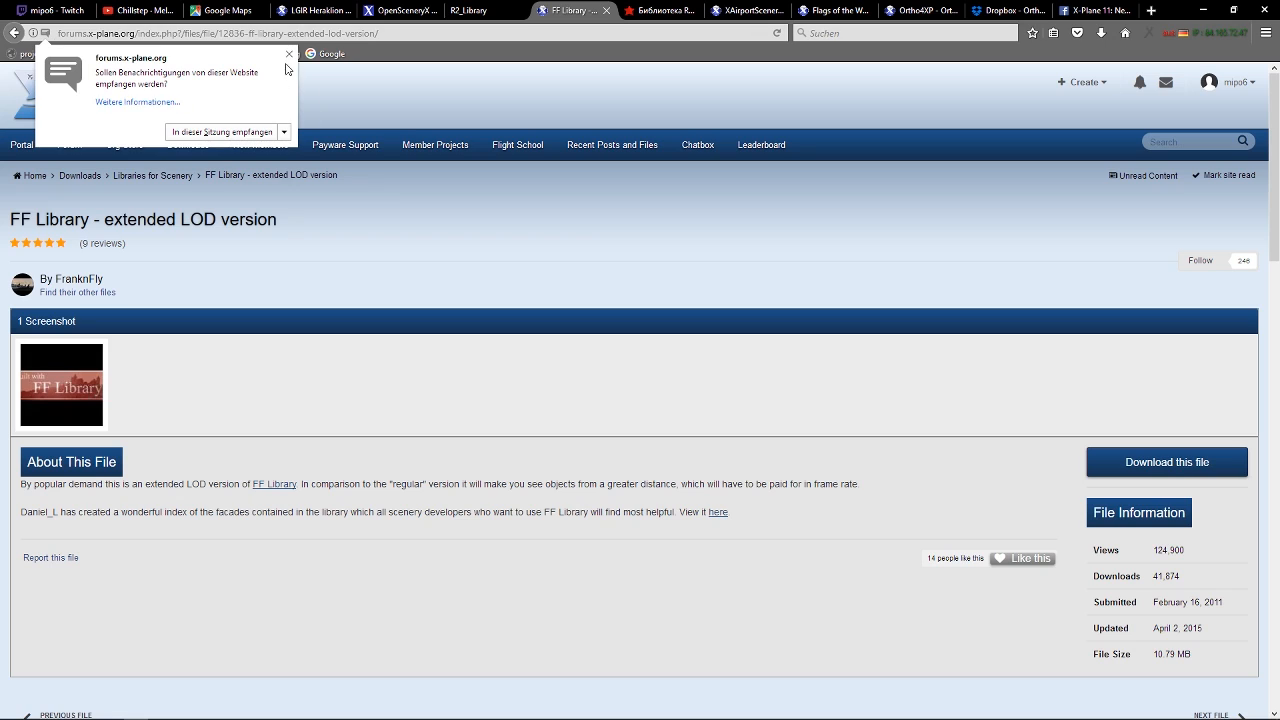
left_click(232, 132)
left_click(374, 32)
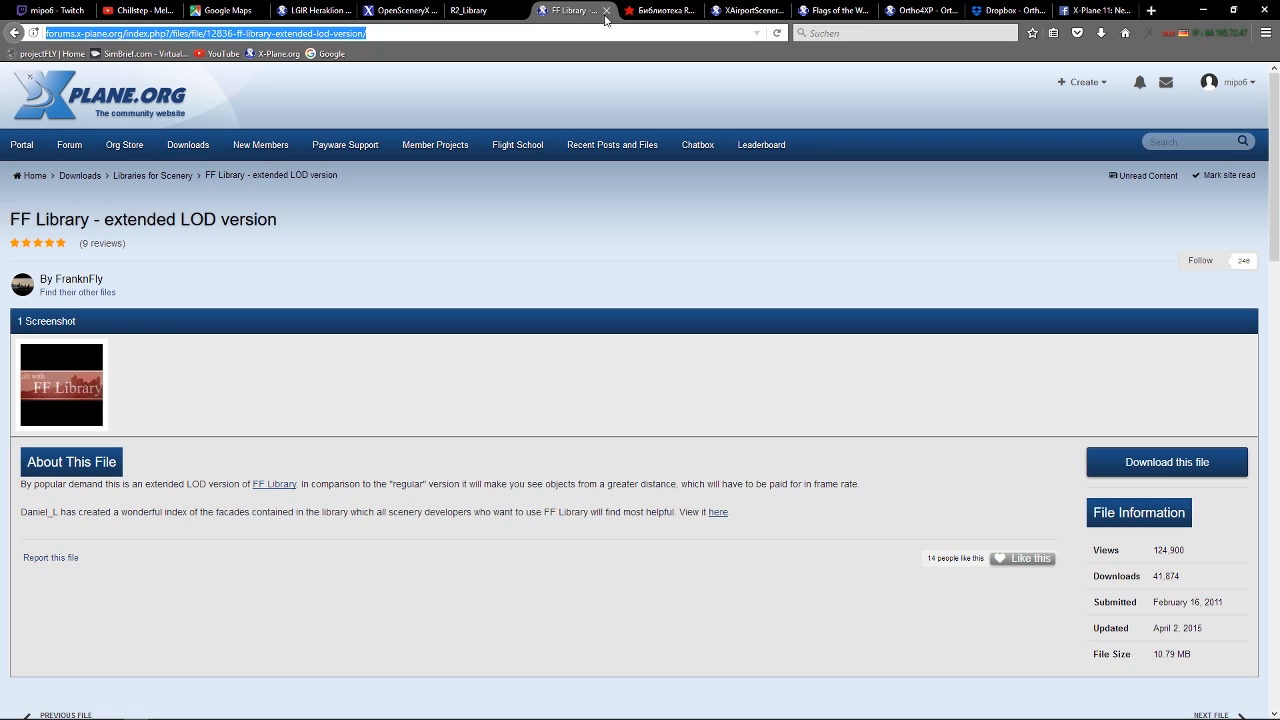
left_click(66, 12)
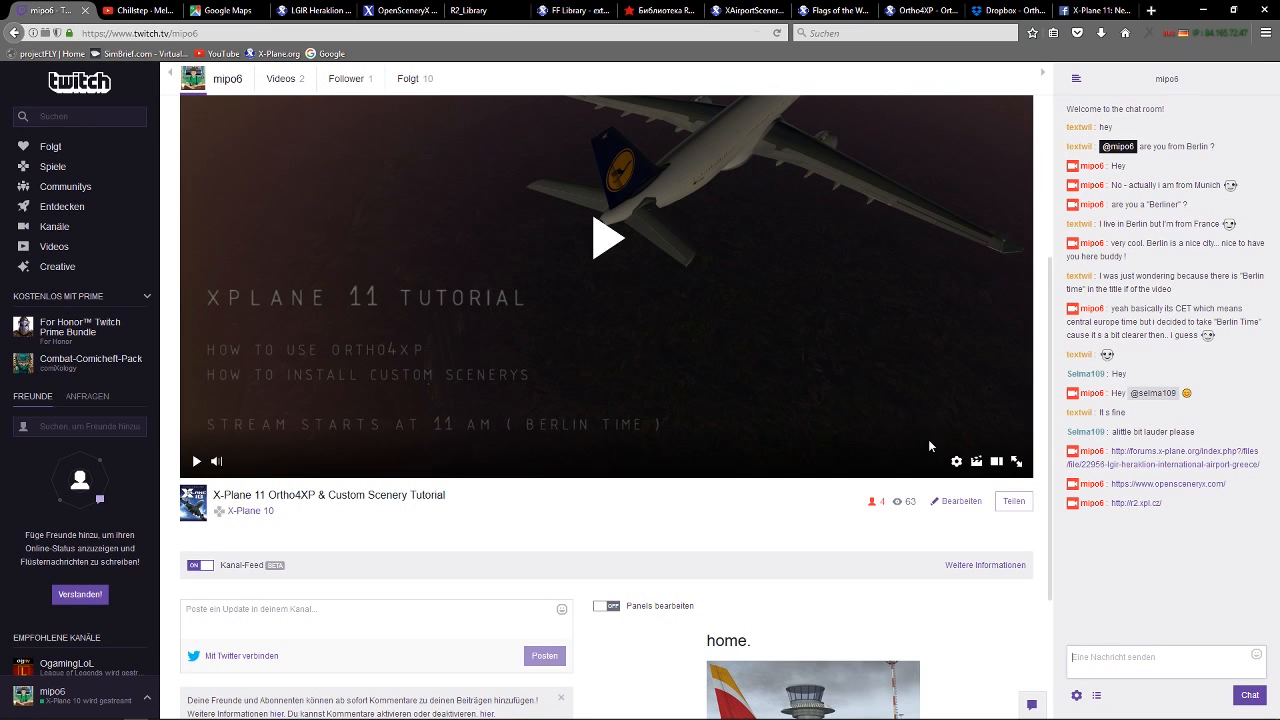
left_click(1148, 670)
type("http://forums.x-plane.org/index.php?/files/file/12835-ff-library-extended-lod-version/")
key("Return")
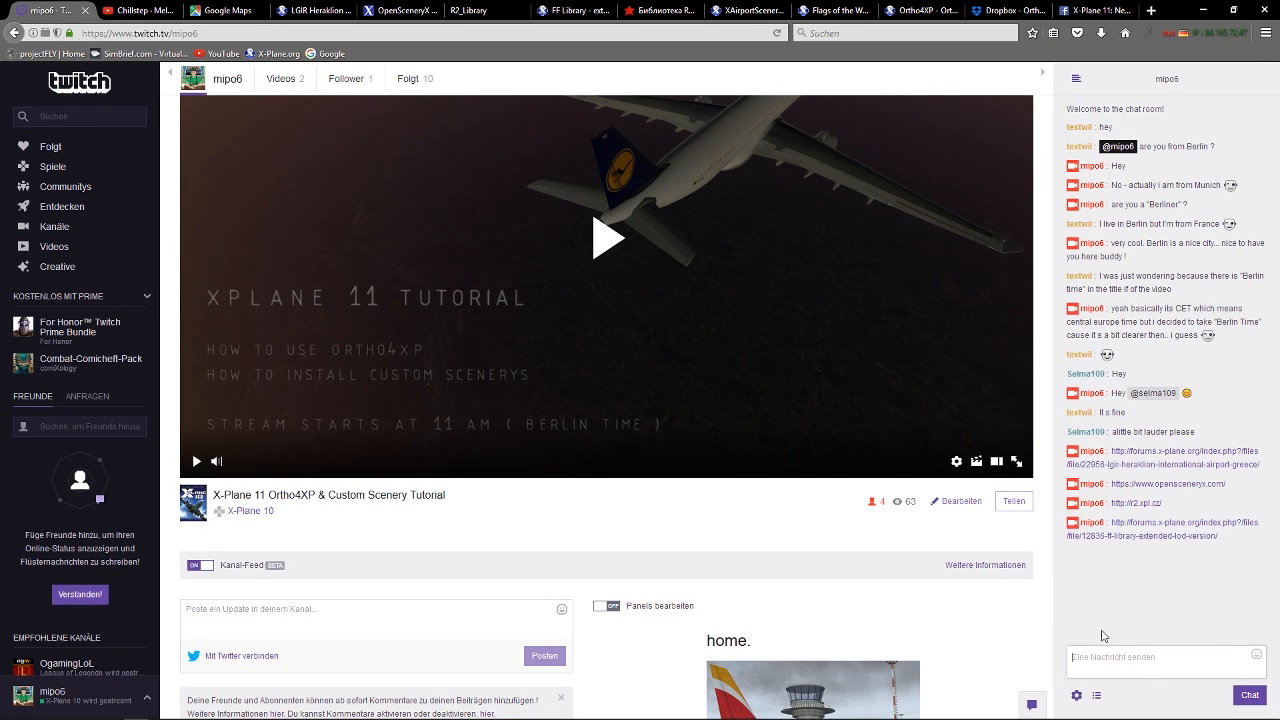
Copy the RuScenery website address and post it in the Twitch chat.
left_click(562, 16)
left_click(40, 10)
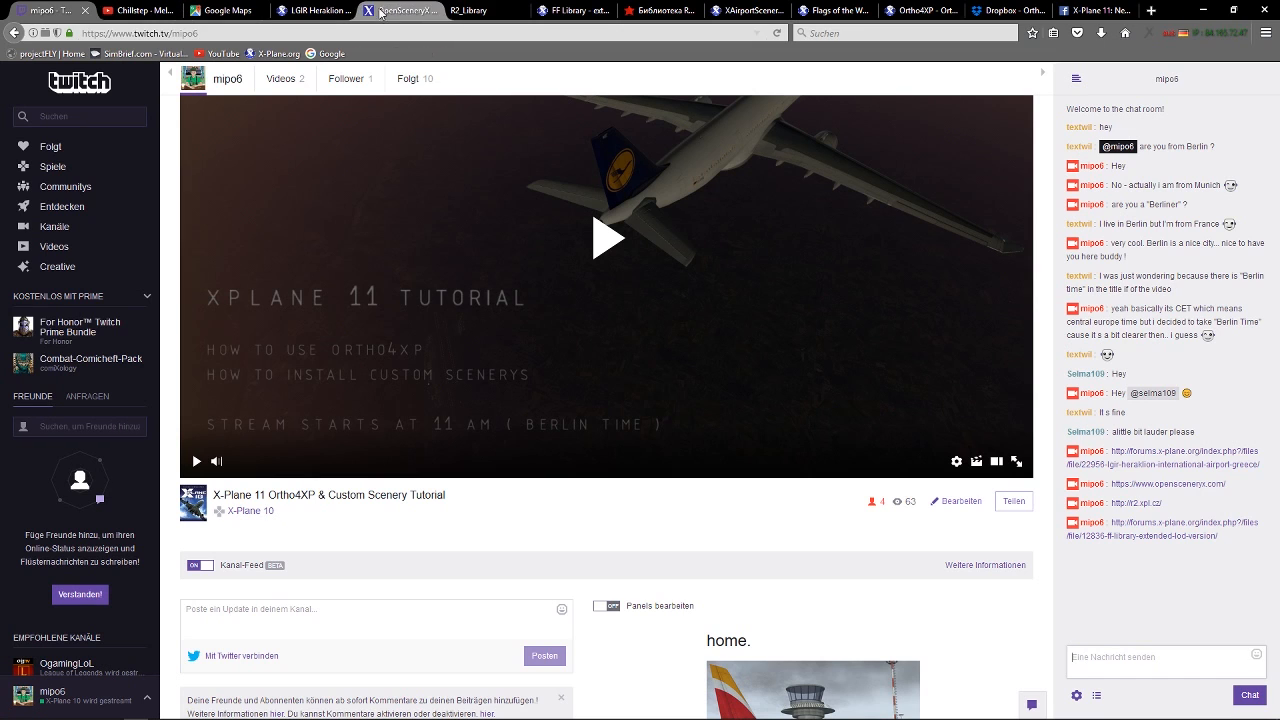
left_click(638, 14)
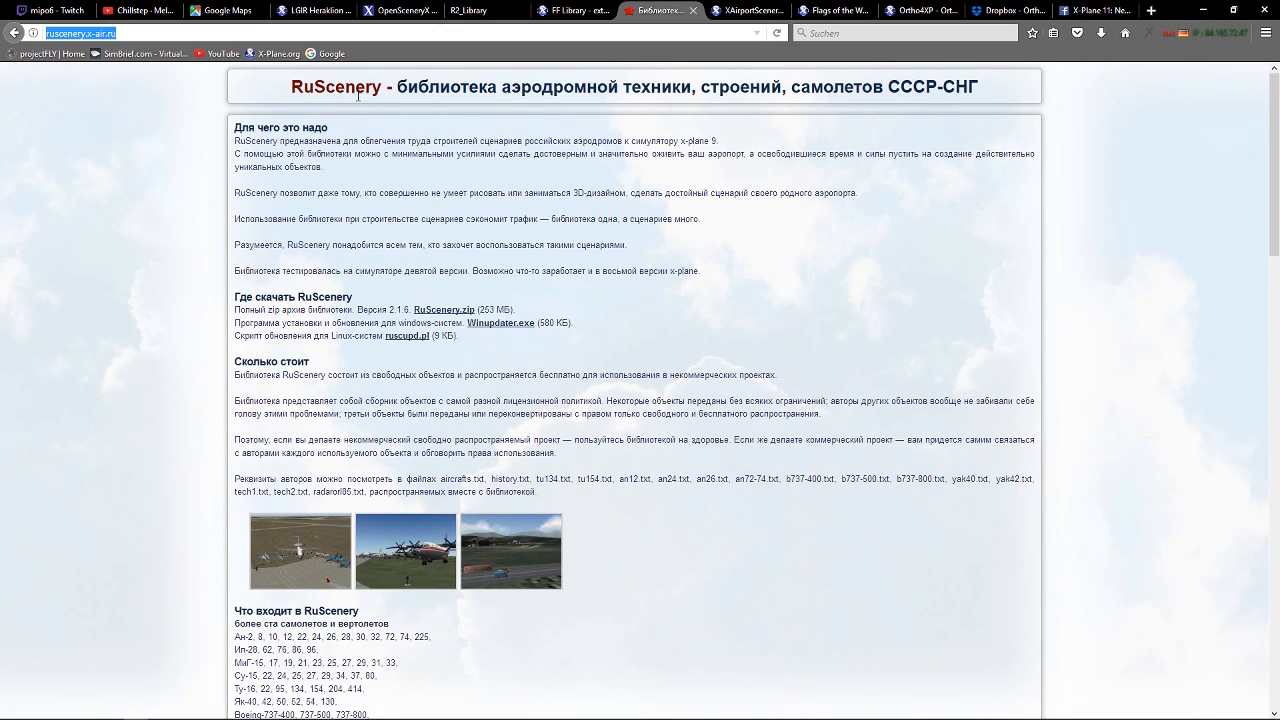
left_click(65, 14)
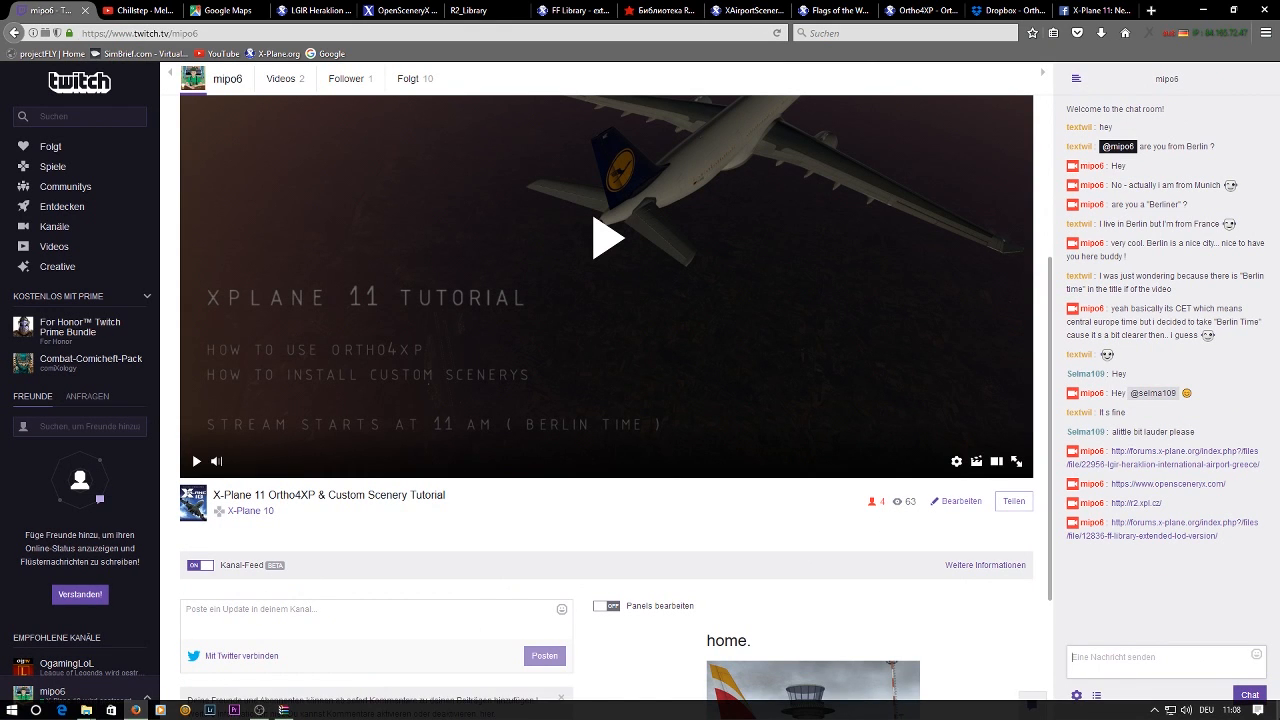
type("http://ruscenery.x-air.ru/")
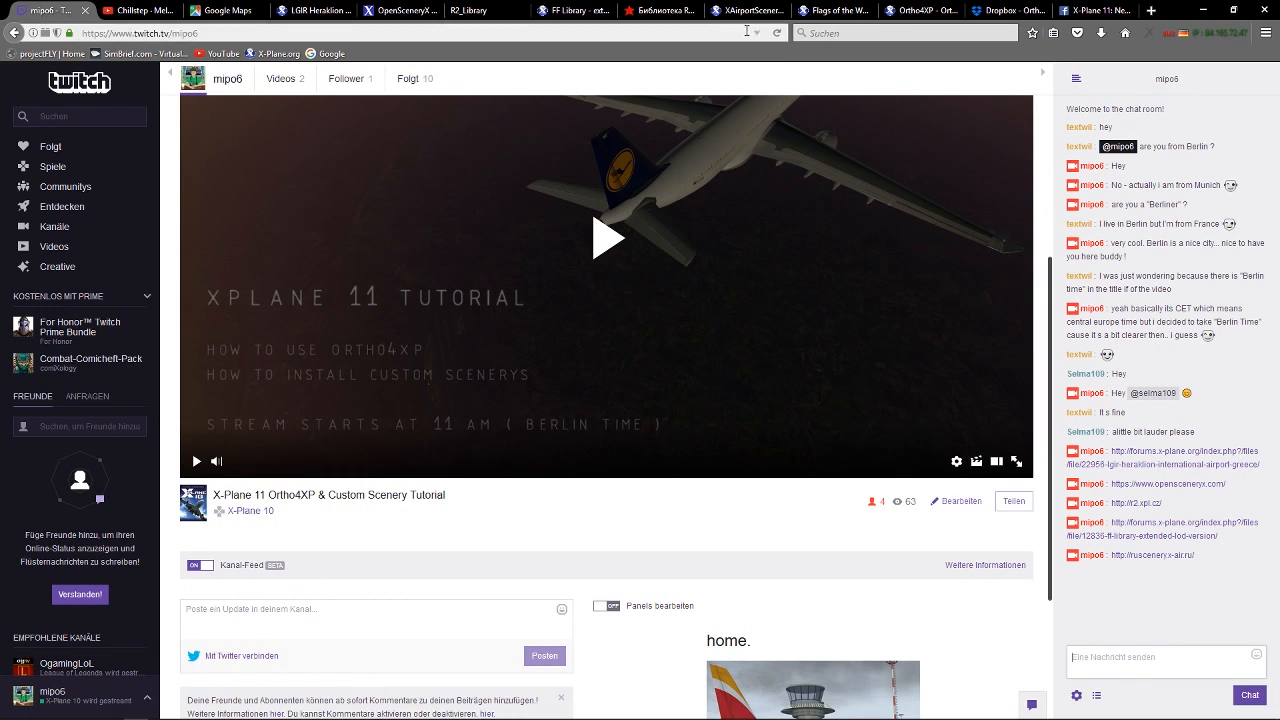
Copy the XAirportScenery file page address and post it in the Twitch chat.
left_click(732, 17)
left_click(260, 135)
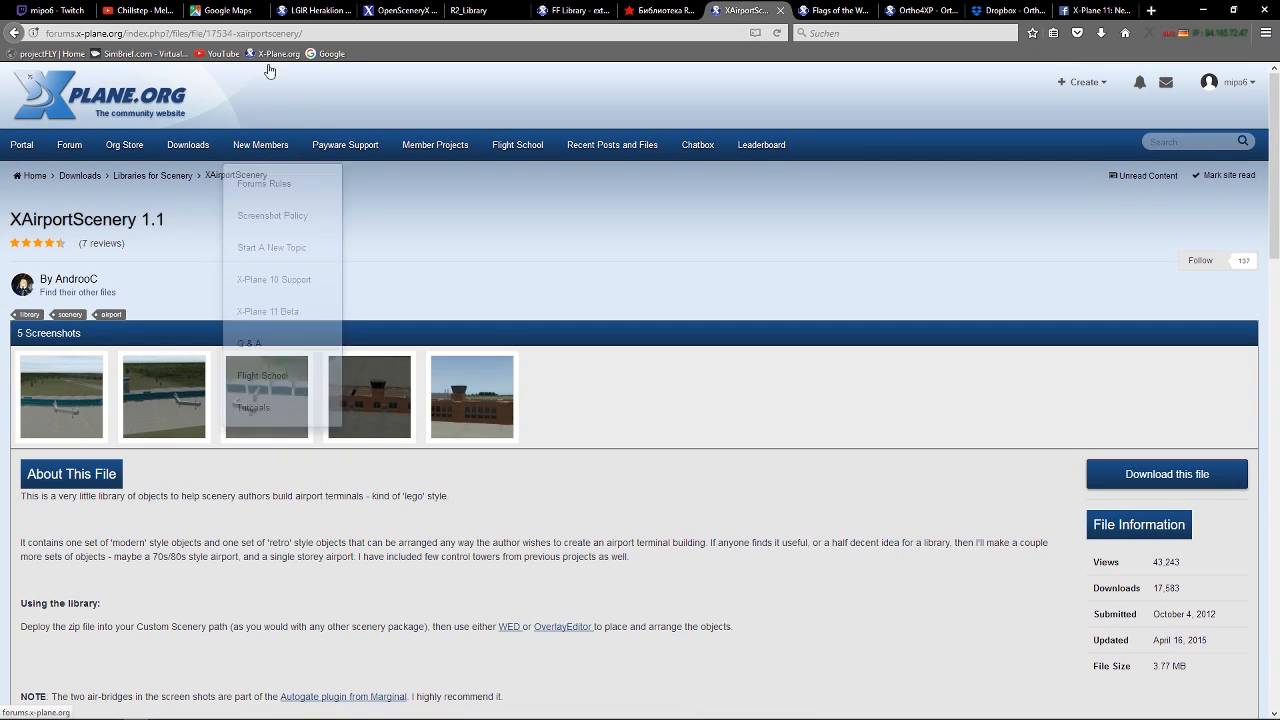
left_click(288, 33)
key("ctrl+c")
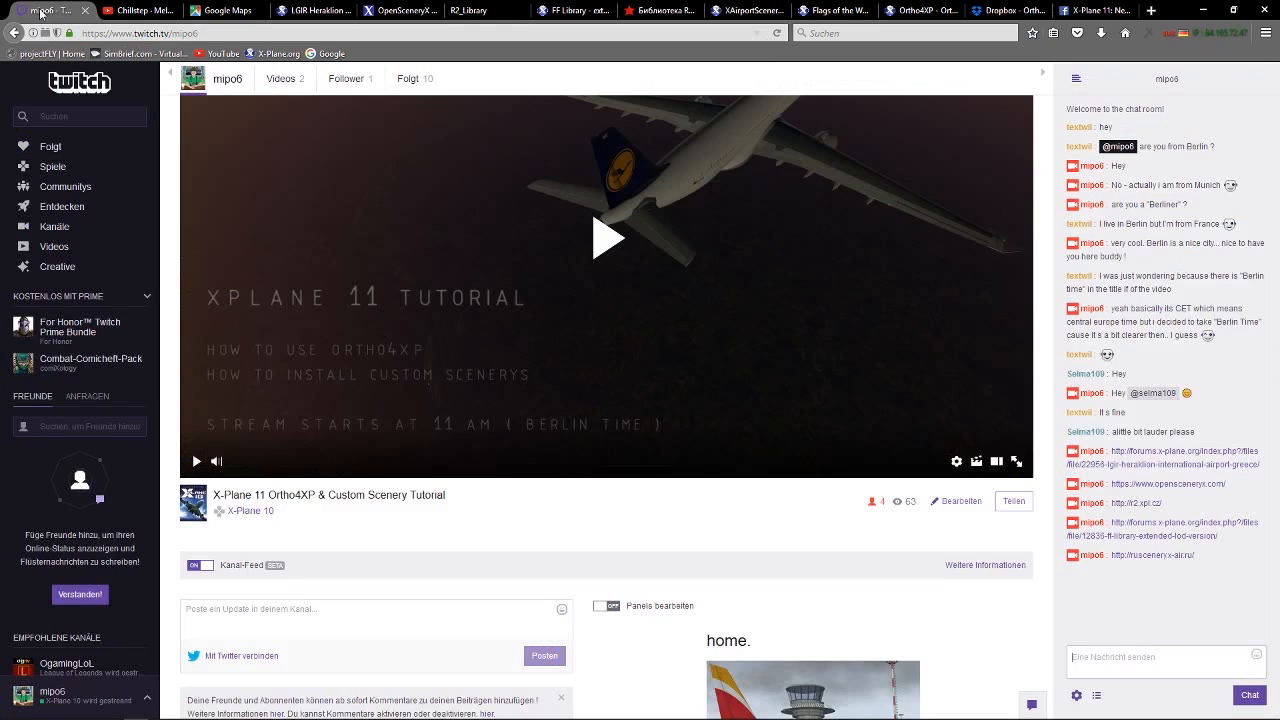
left_click(57, 10)
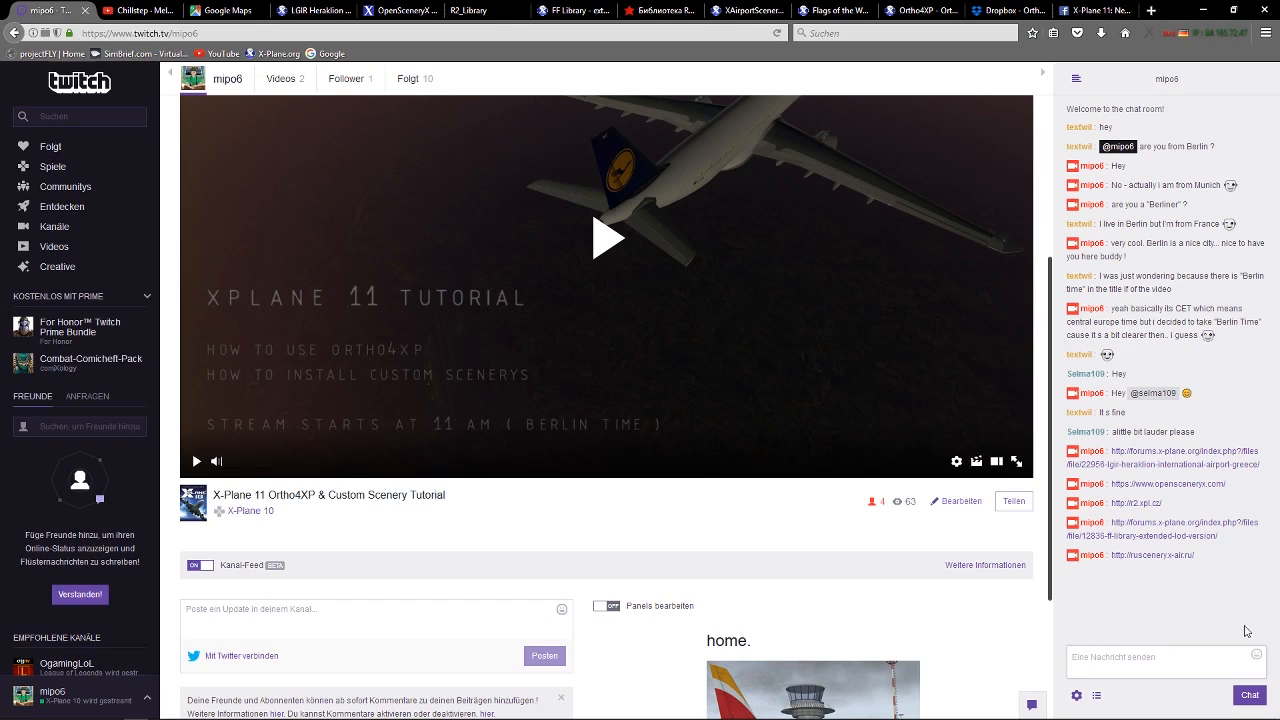
left_click(1155, 652)
key("ctrl+v")
key("Return")
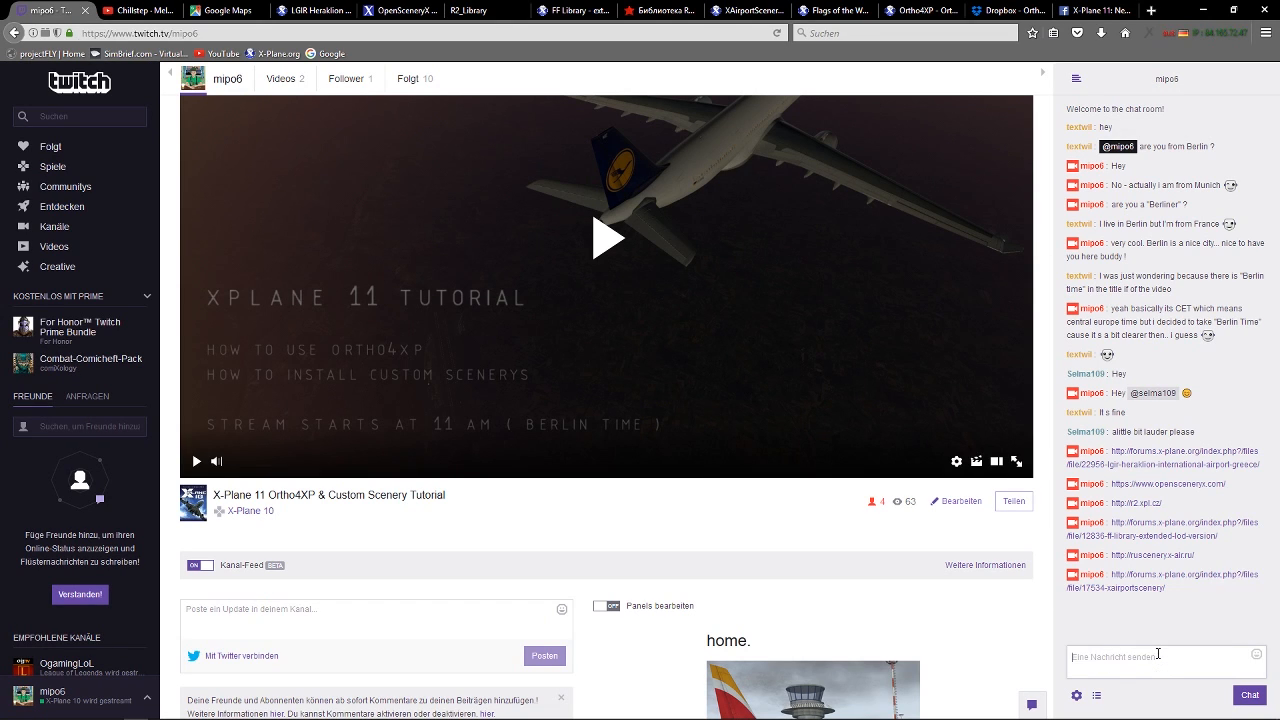
Copy the Flags of the World: Real Flag II file page address and post it in the Twitch chat.
left_click(727, 9)
left_click(828, 10)
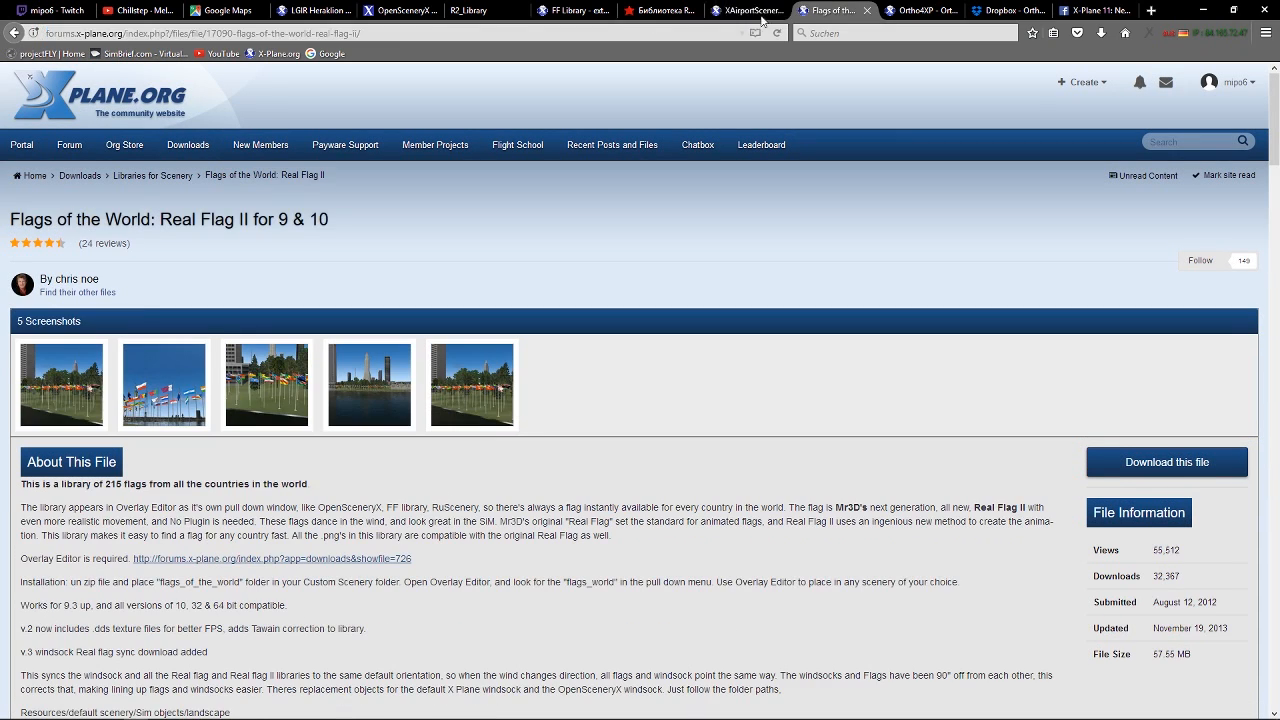
left_click(390, 34)
key("ctrl+c")
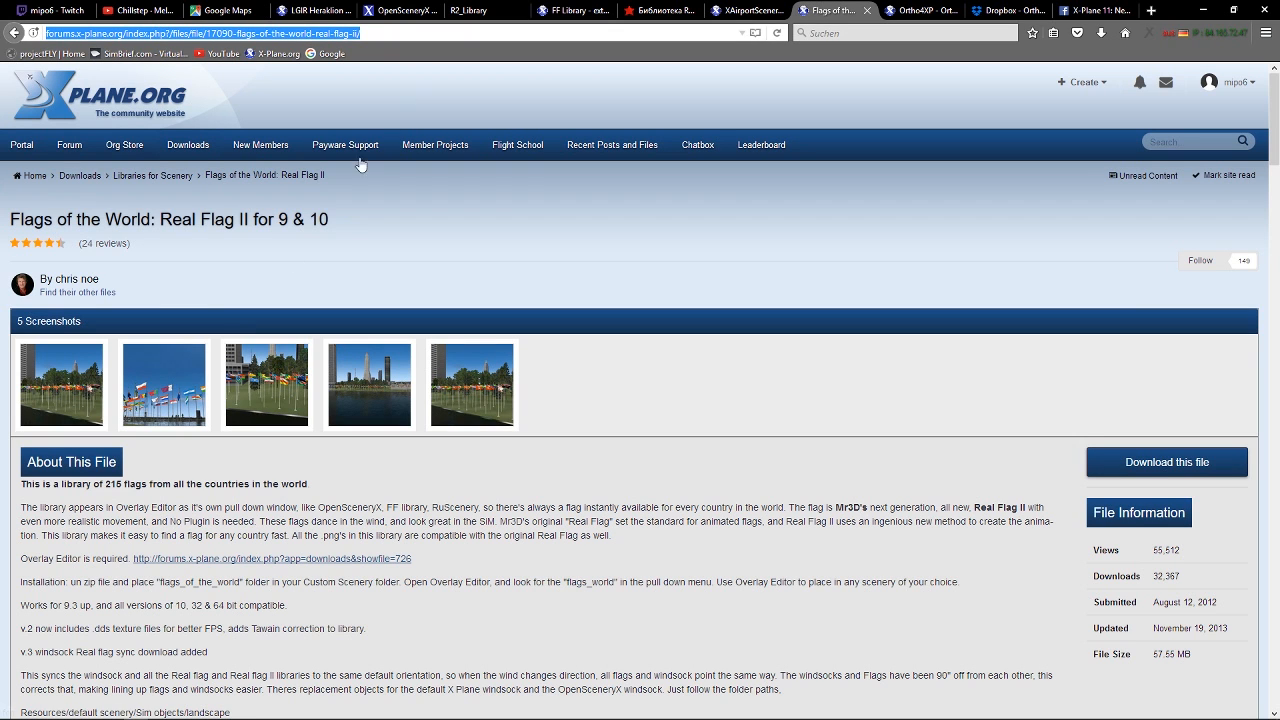
left_click(62, 9)
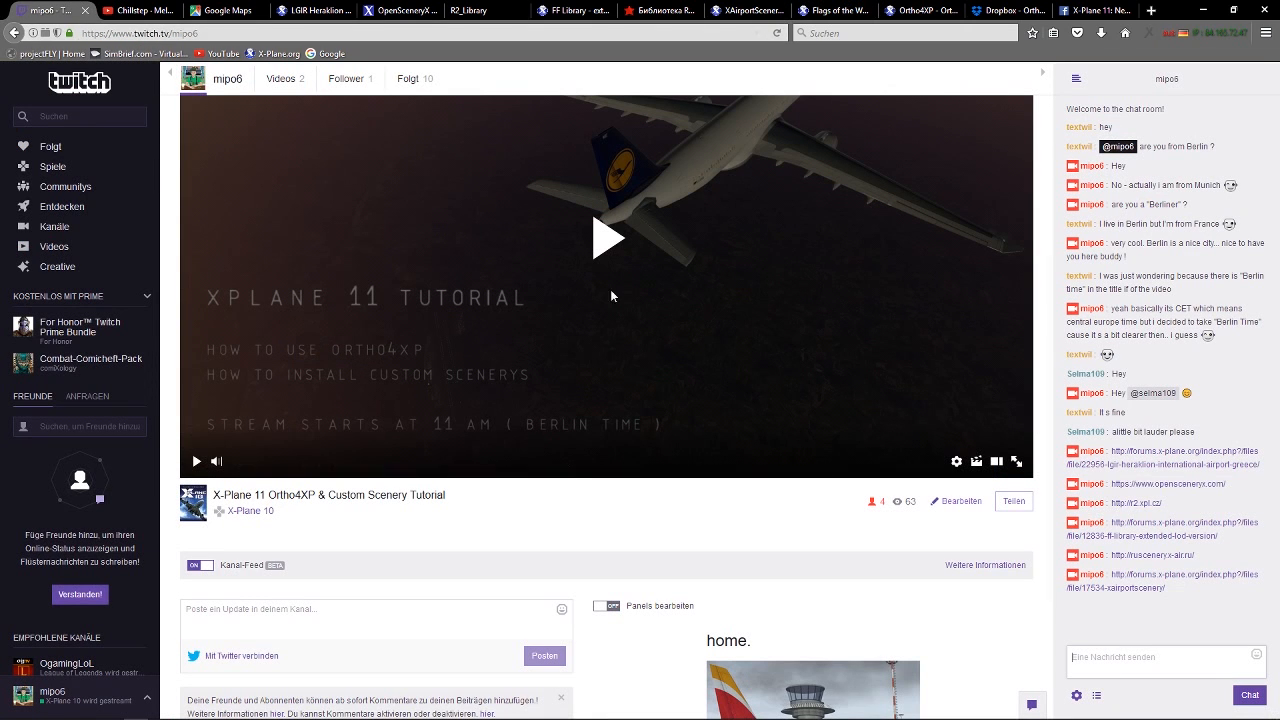
key("ctrl+v")
key("Return")
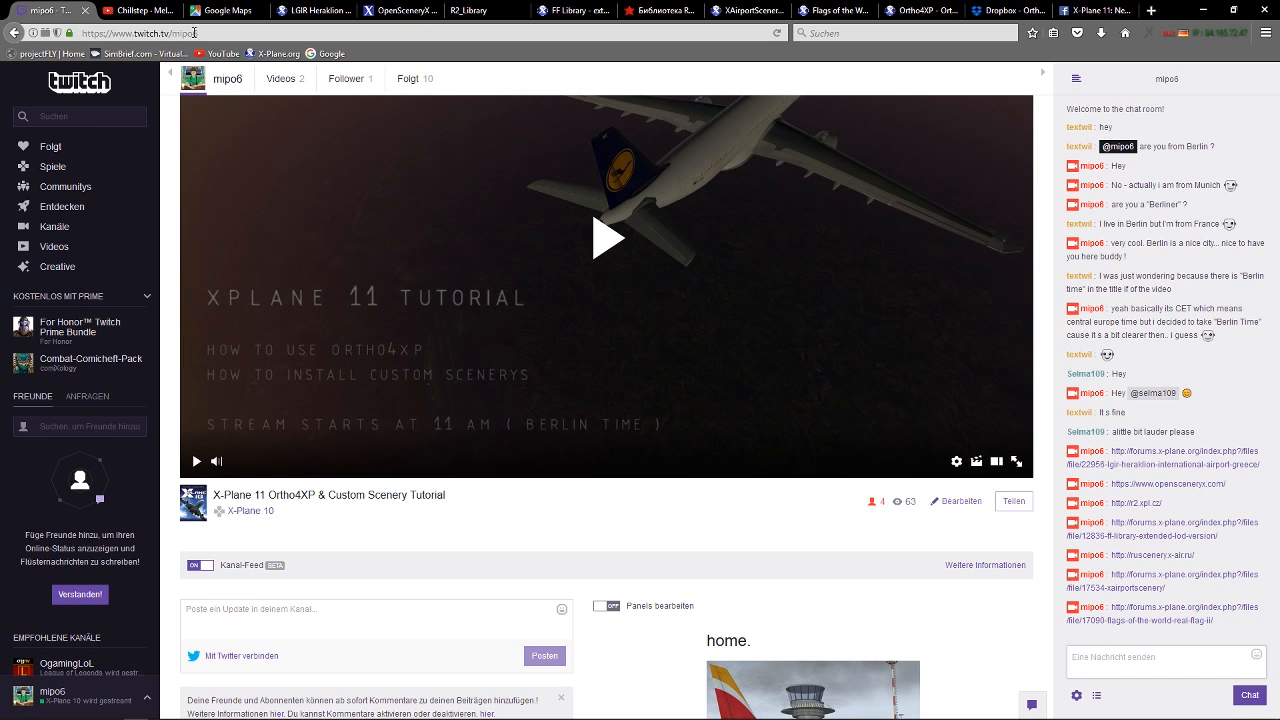
Minimize the browser and open the X-Plane 11 installation folder beside the LGIR tdg.zip archive window.
left_click(303, 12)
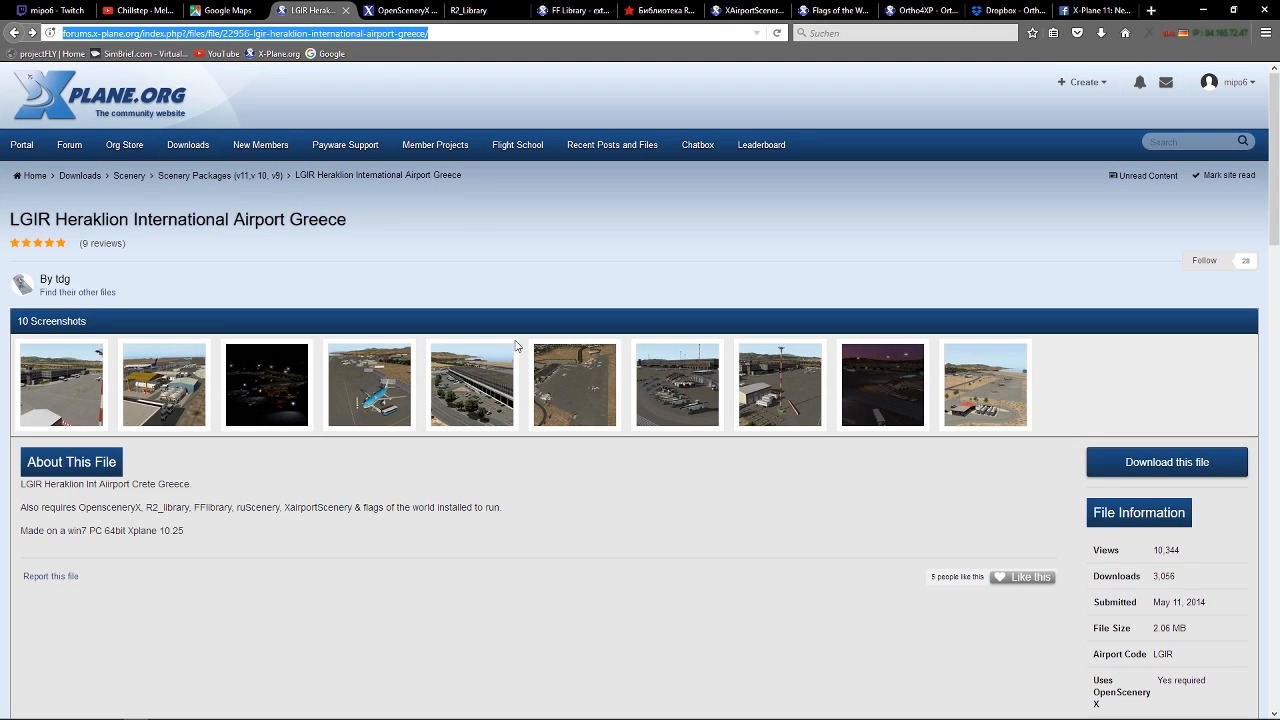
left_click(1200, 10)
left_click_drag(1041, 155, 984, 116)
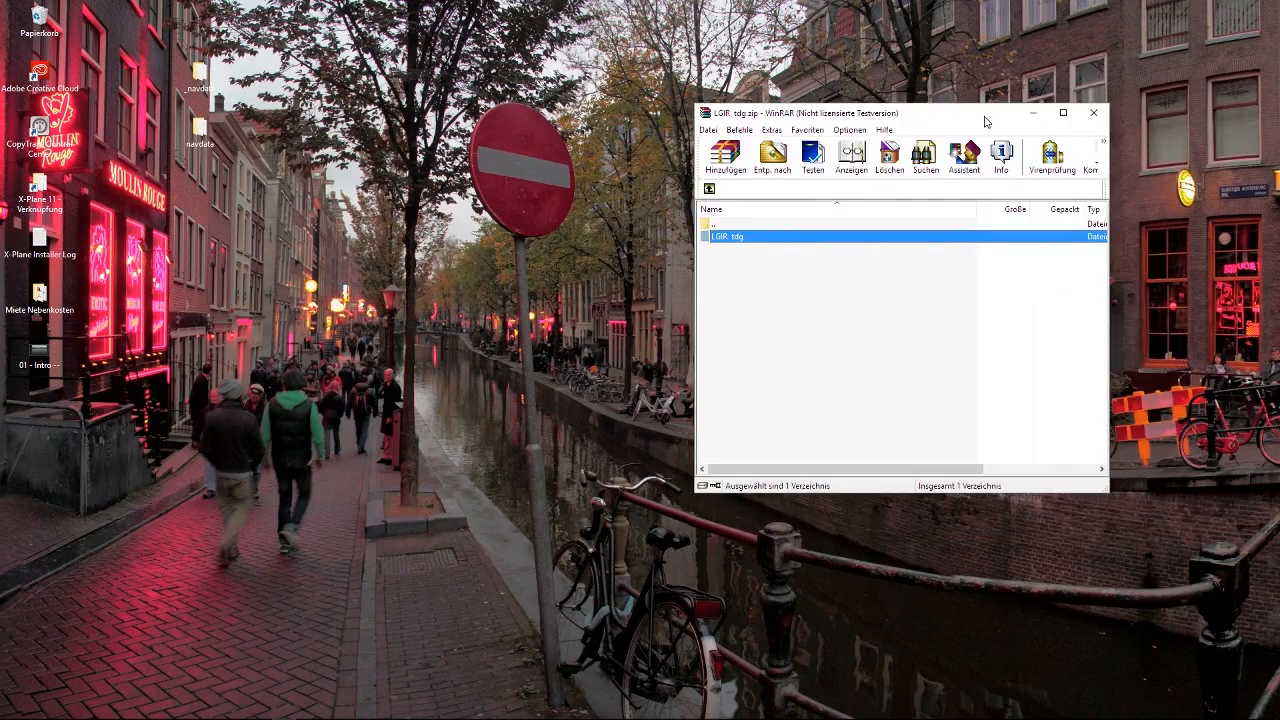
mouse_move(62, 714)
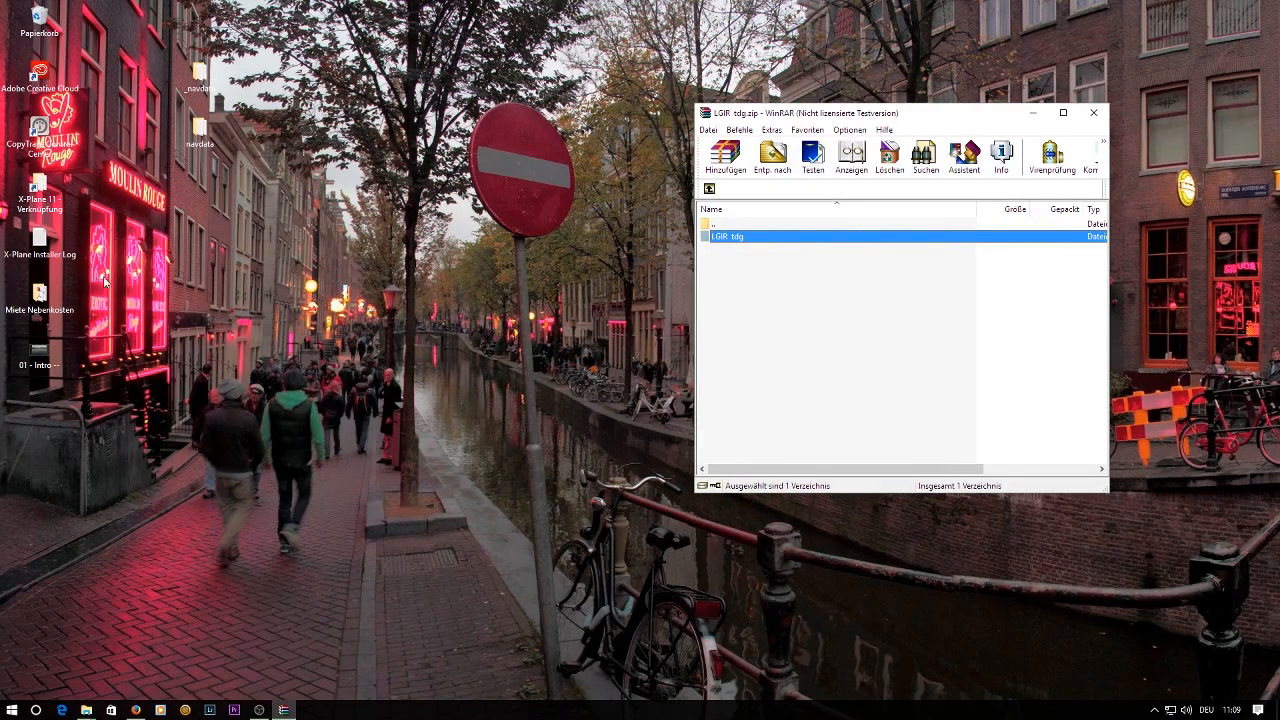
double_click(41, 205)
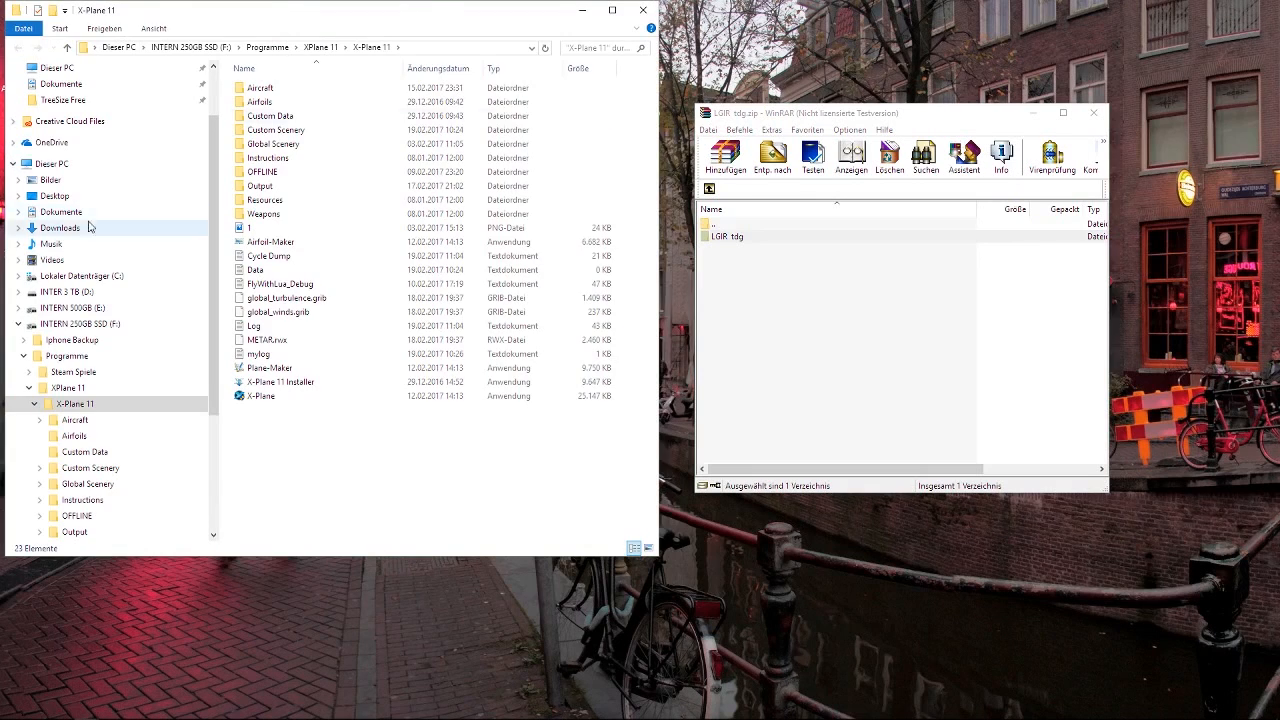
left_click_drag(414, 14, 422, 66)
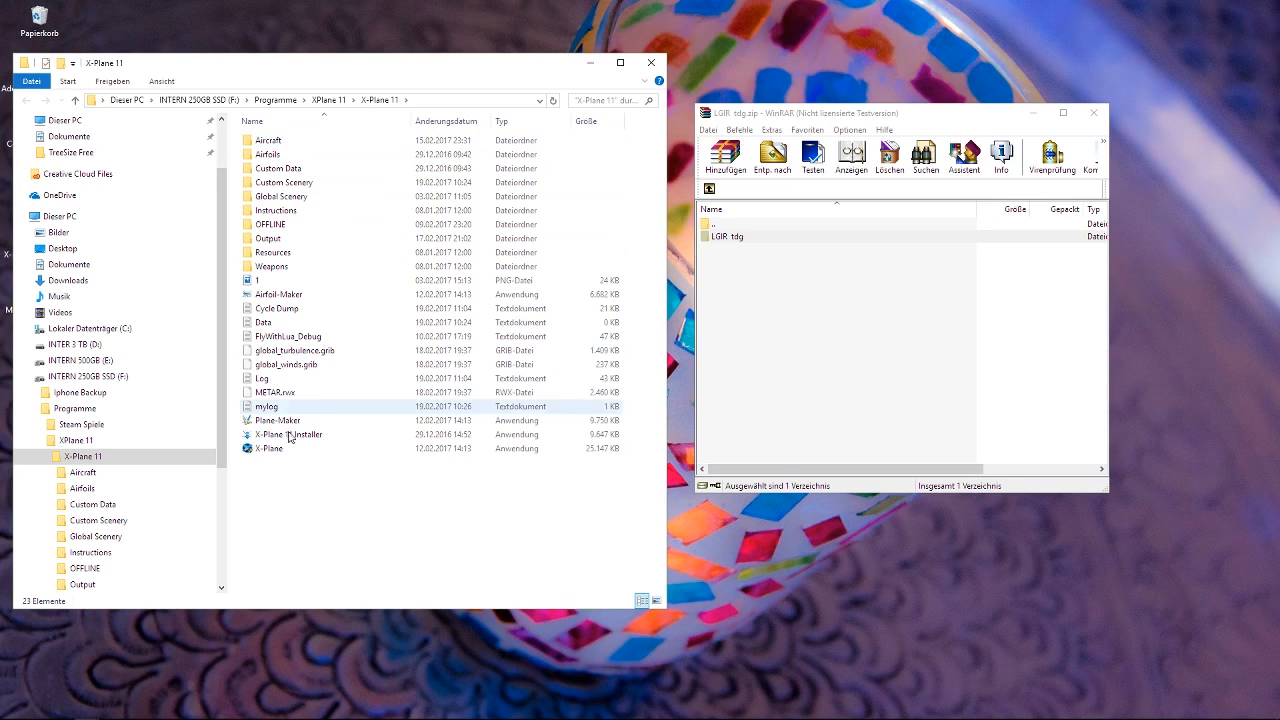
Open the Custom Scenery folder and point out the scenery_packs file and the OpenSceneryX library folder.
left_click(316, 188)
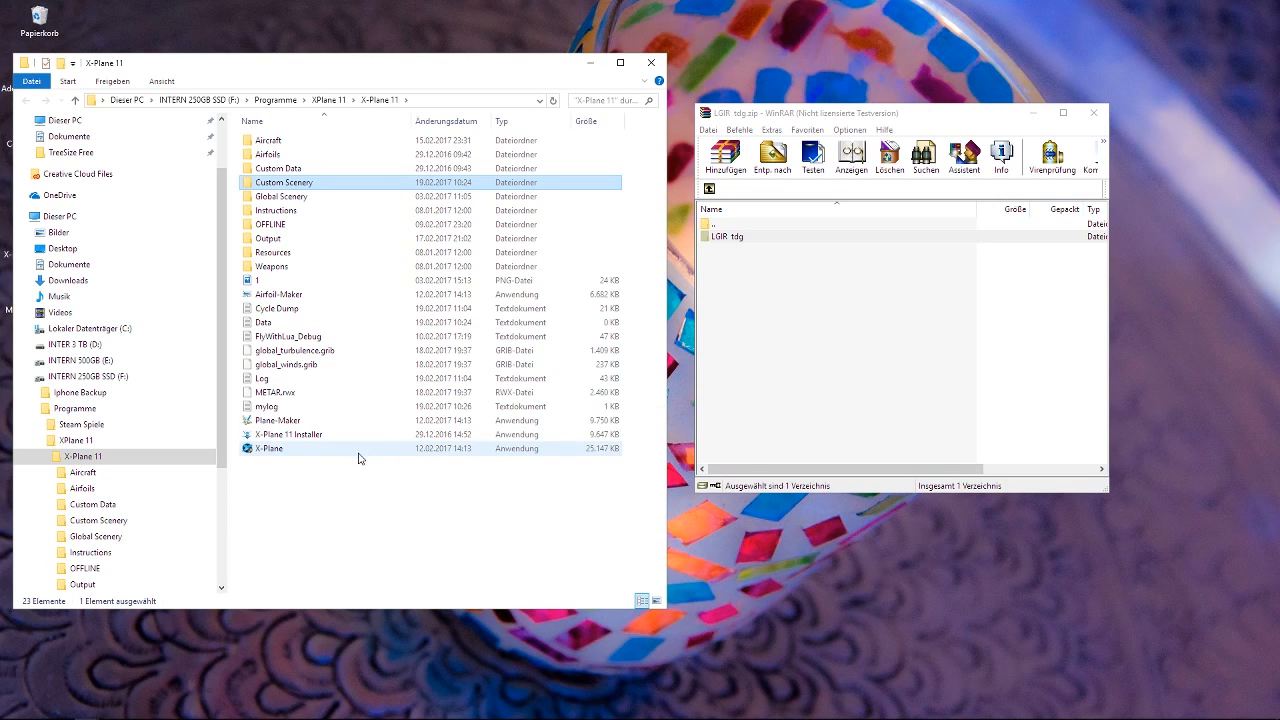
double_click(298, 189)
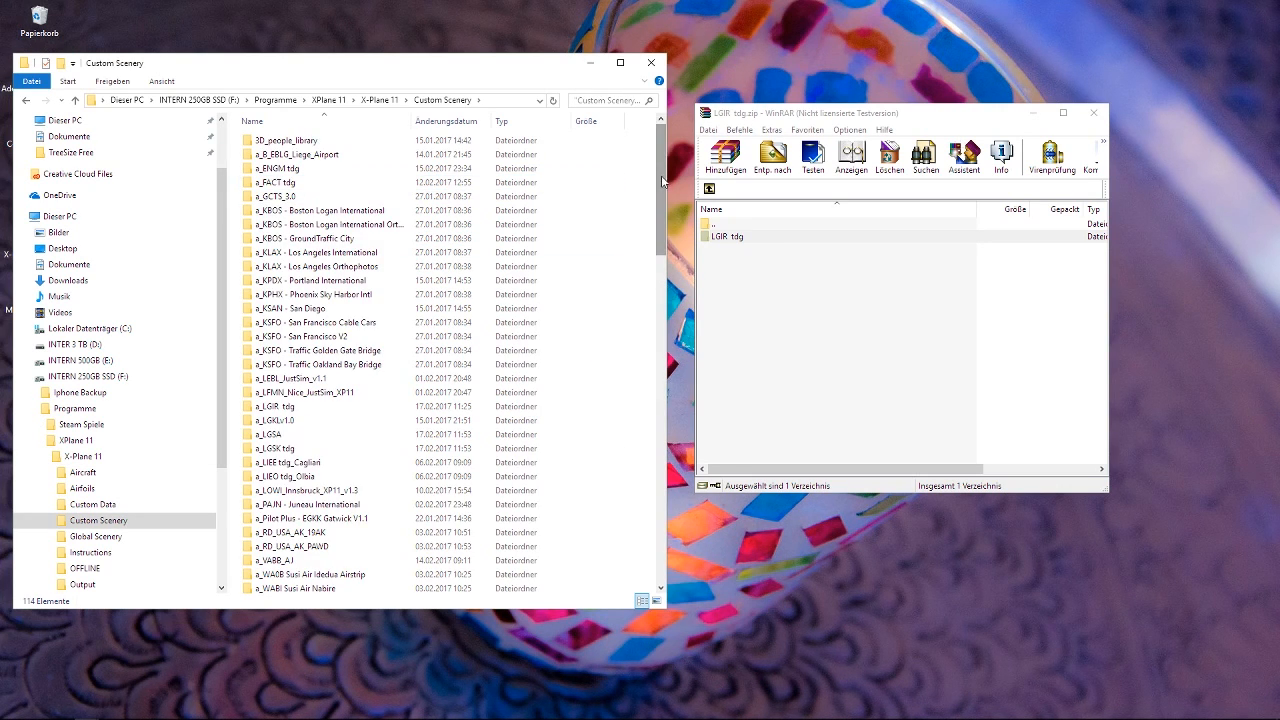
left_click_drag(661, 180, 668, 542)
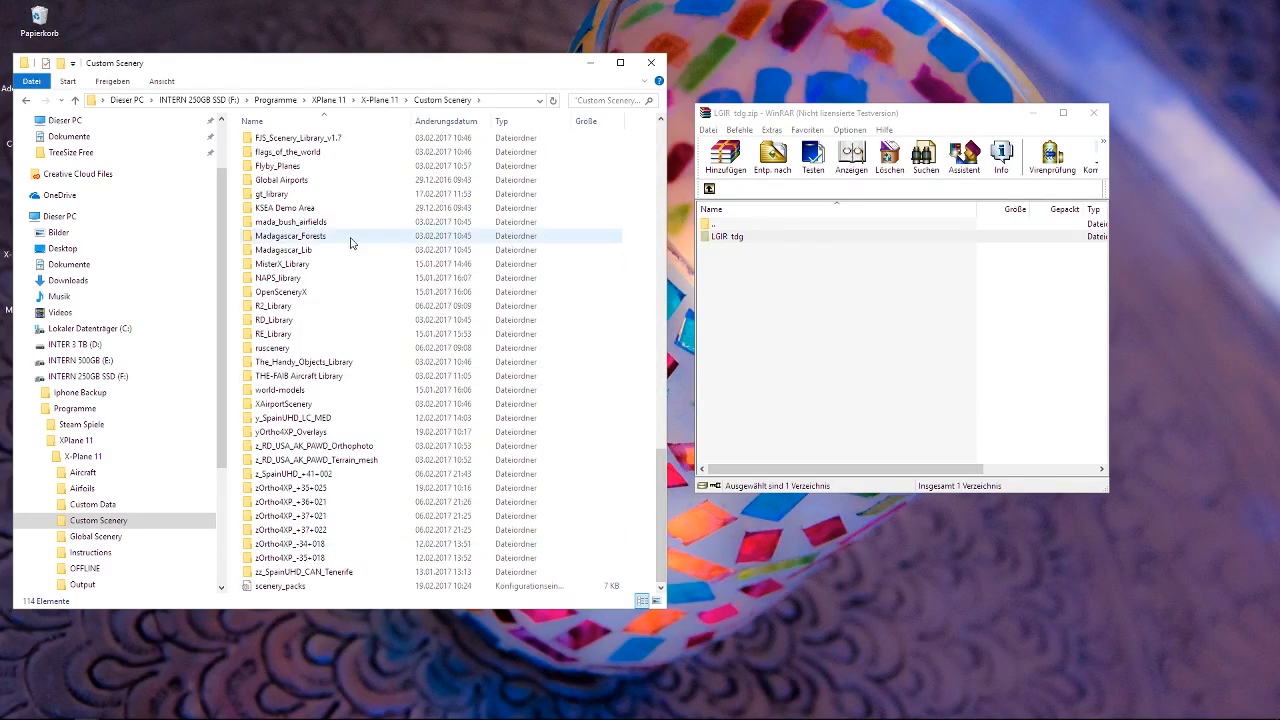
left_click(304, 588)
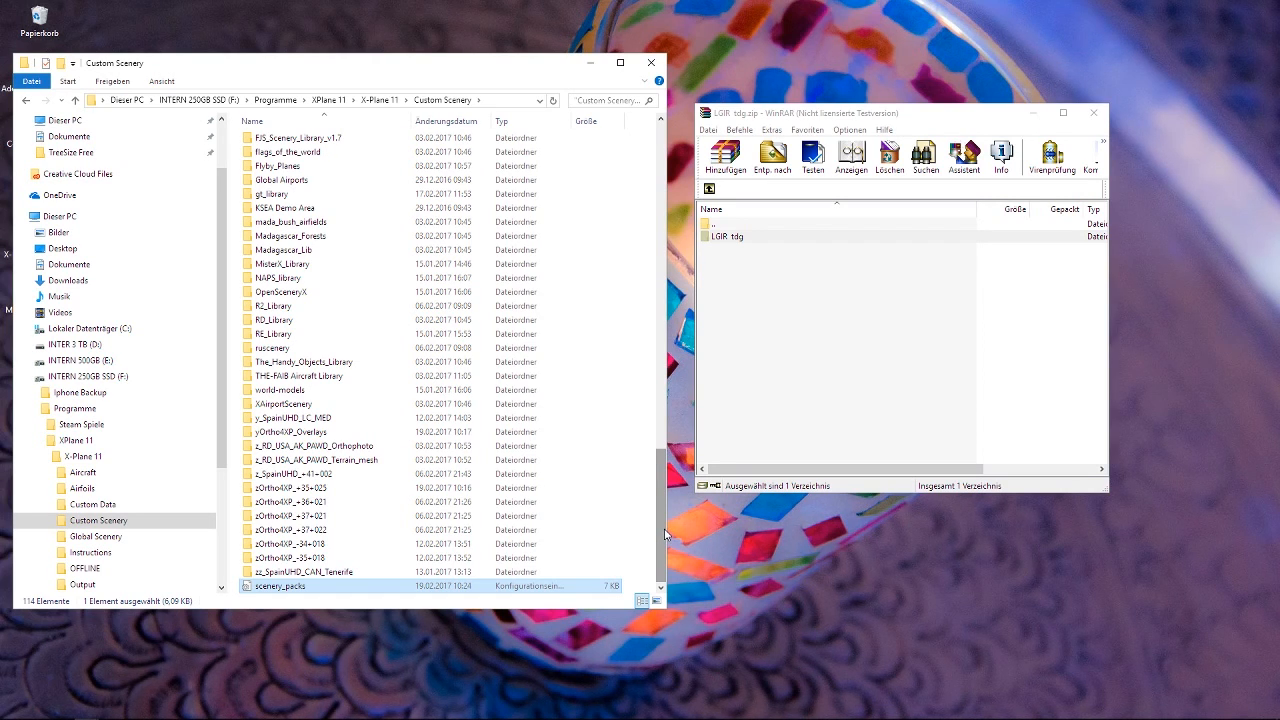
left_click_drag(665, 535, 667, 525)
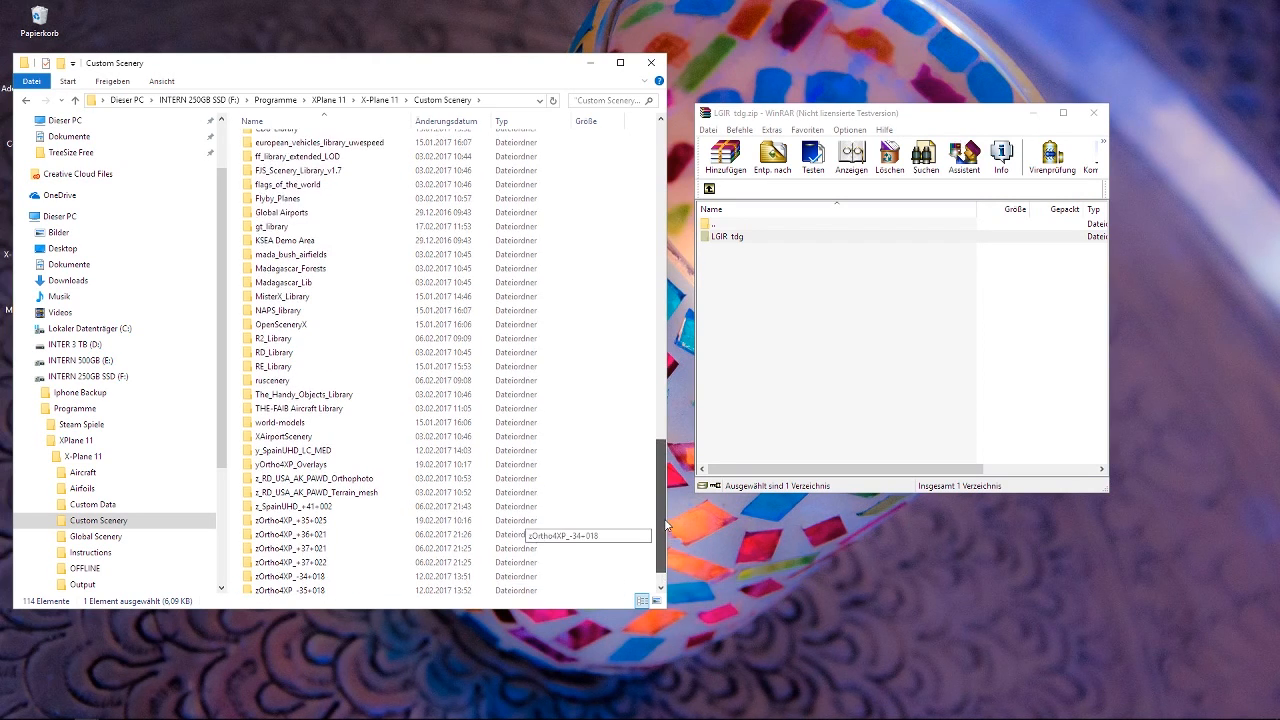
left_click(315, 326)
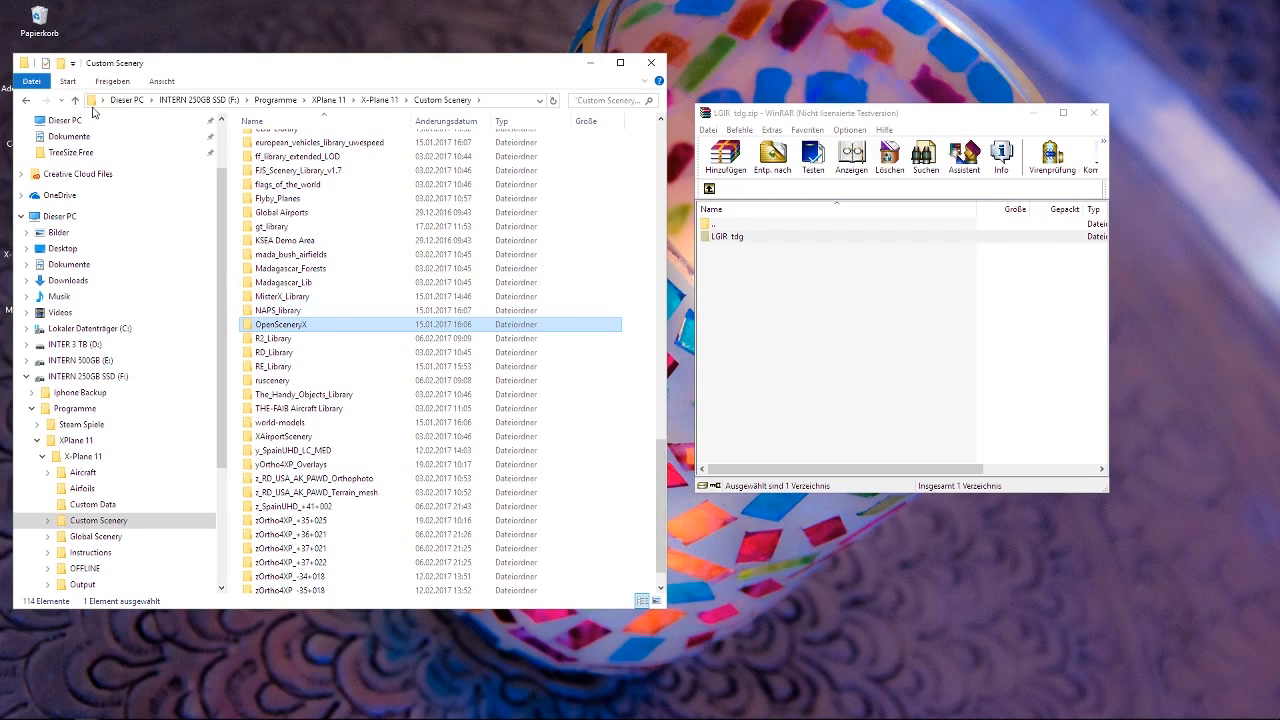
Return to the X-Plane 11 folder, reopen Custom Scenery and view the scenery_packs file briefly before closing it.
left_click(26, 101)
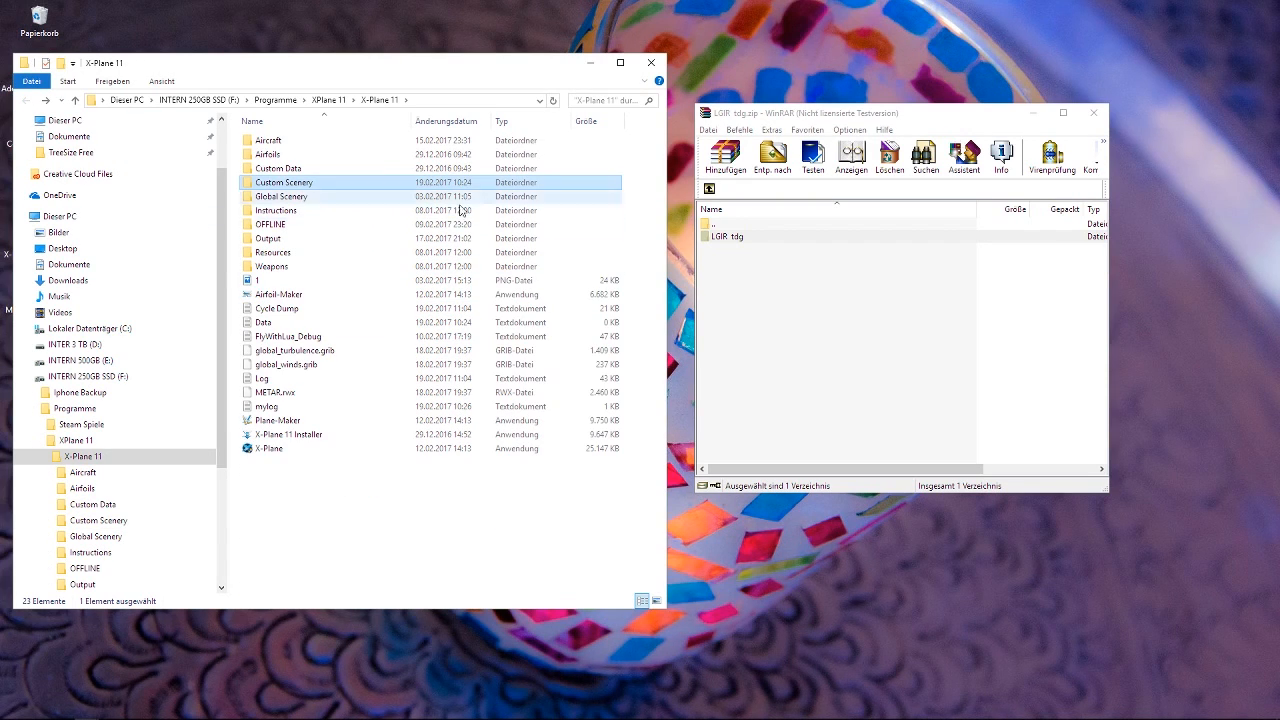
double_click(279, 188)
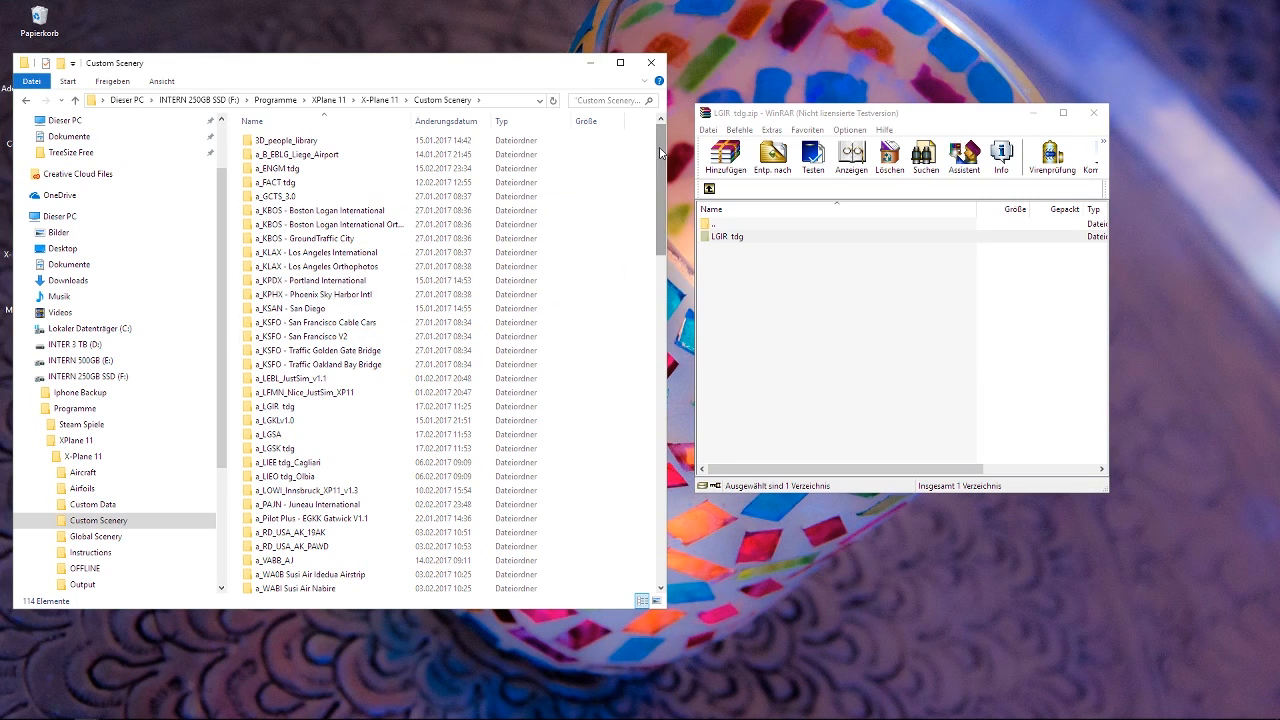
scroll(660, 152, "down", 1)
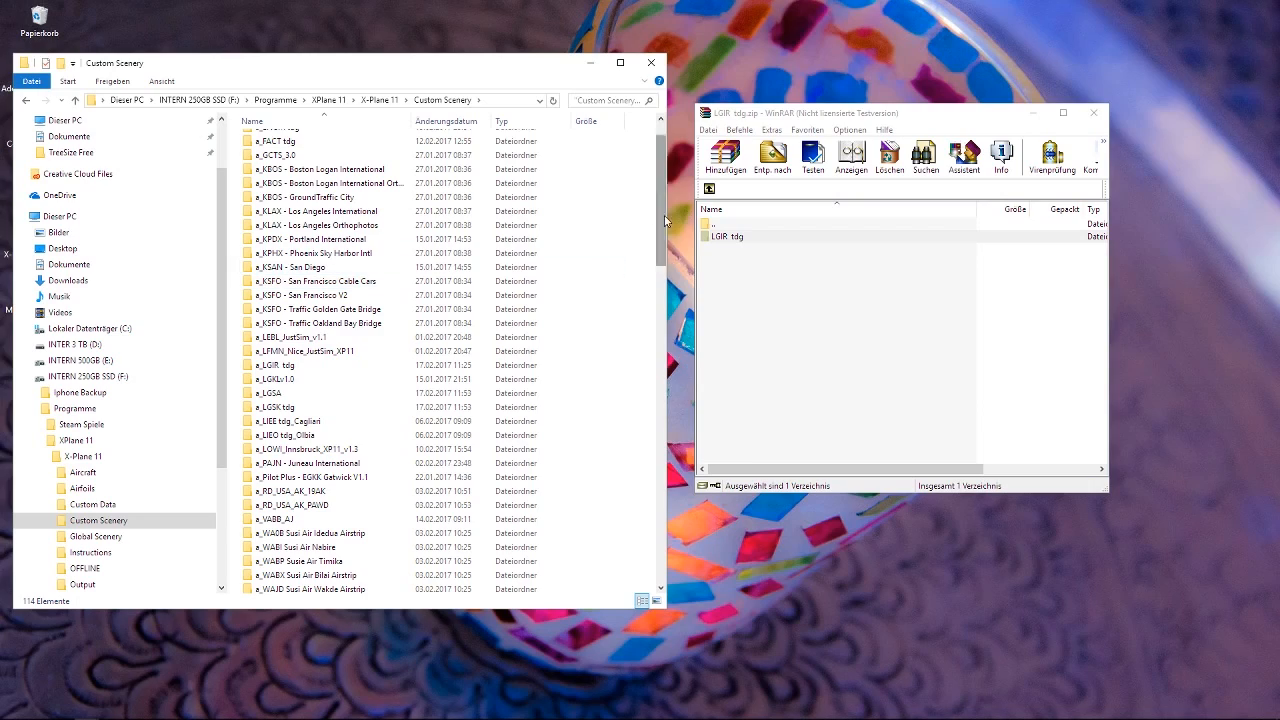
left_click_drag(661, 212, 646, 571)
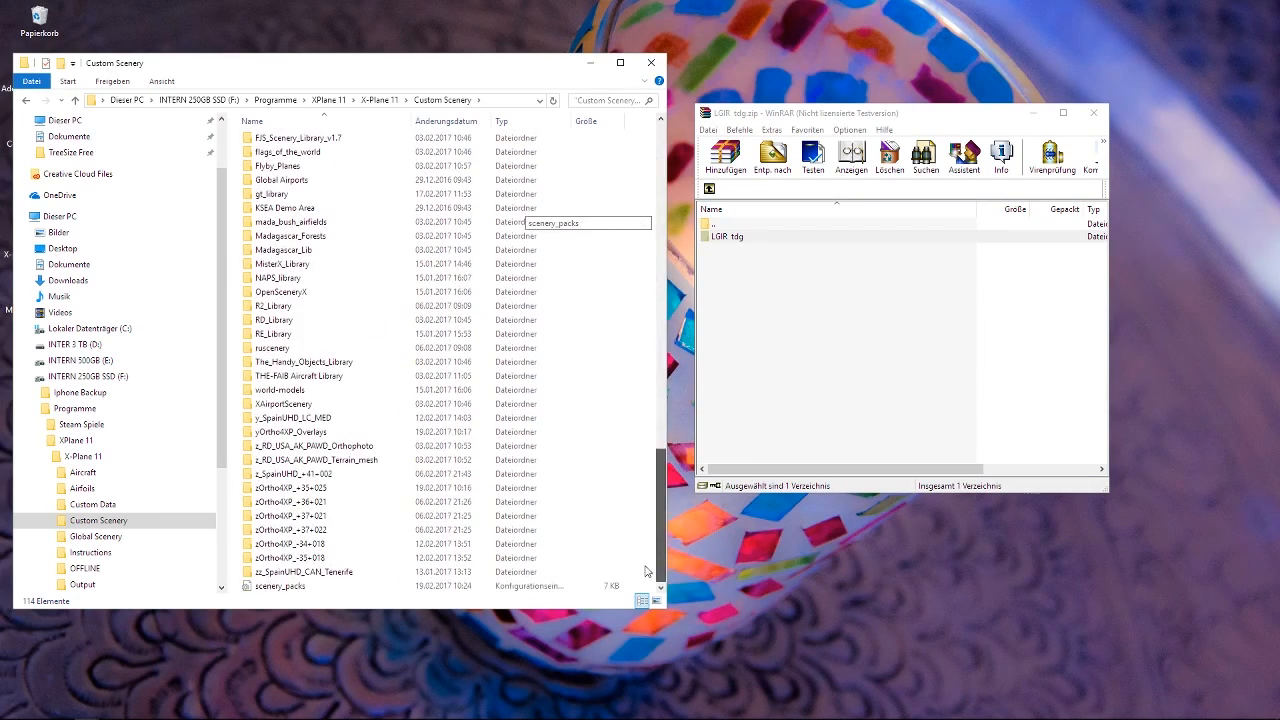
double_click(290, 586)
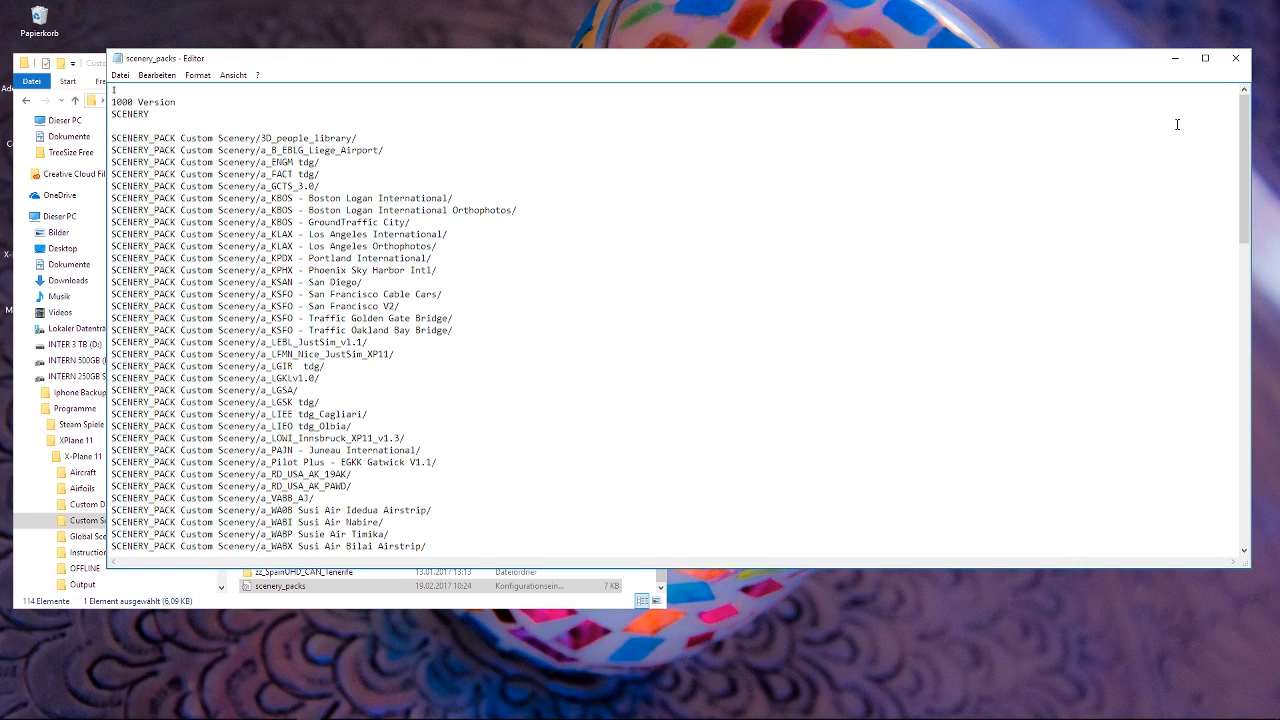
left_click(1237, 60)
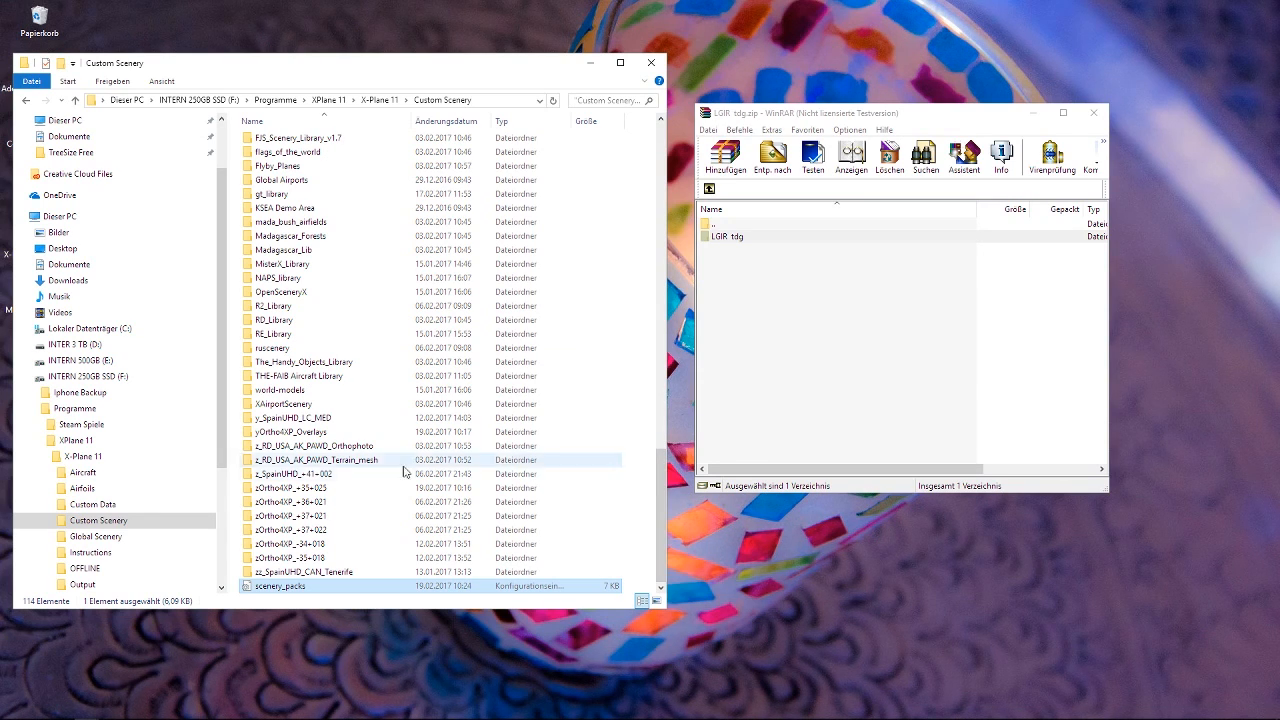
Reopen the scenery_packs file, review the scenery order down to the Ortho4XP entries at its end, and close it.
left_click(310, 502)
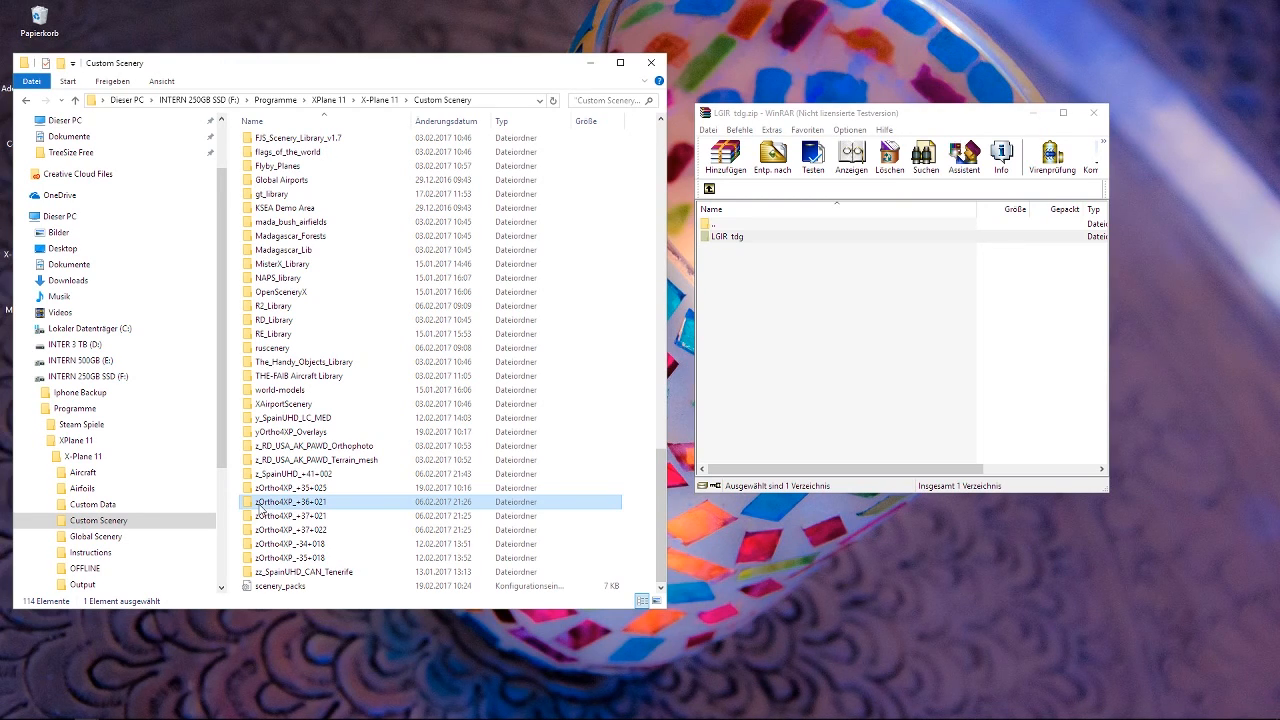
double_click(280, 586)
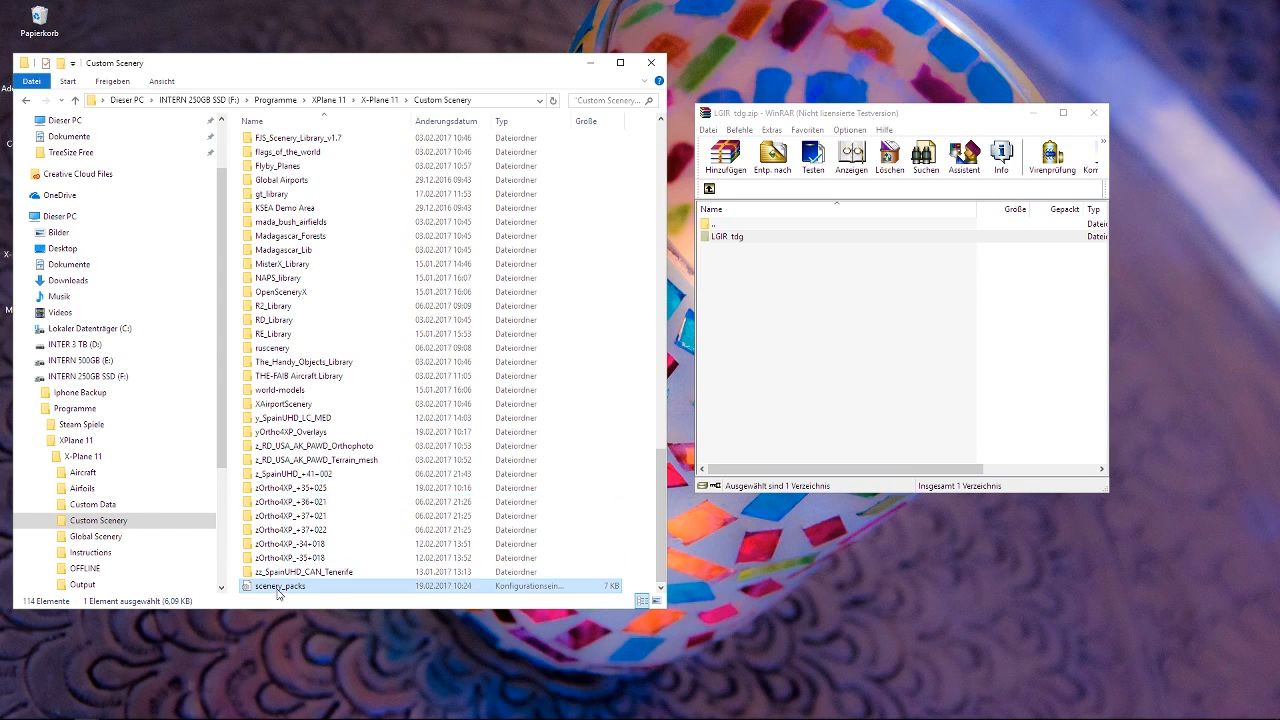
left_click_drag(1248, 178, 1227, 500)
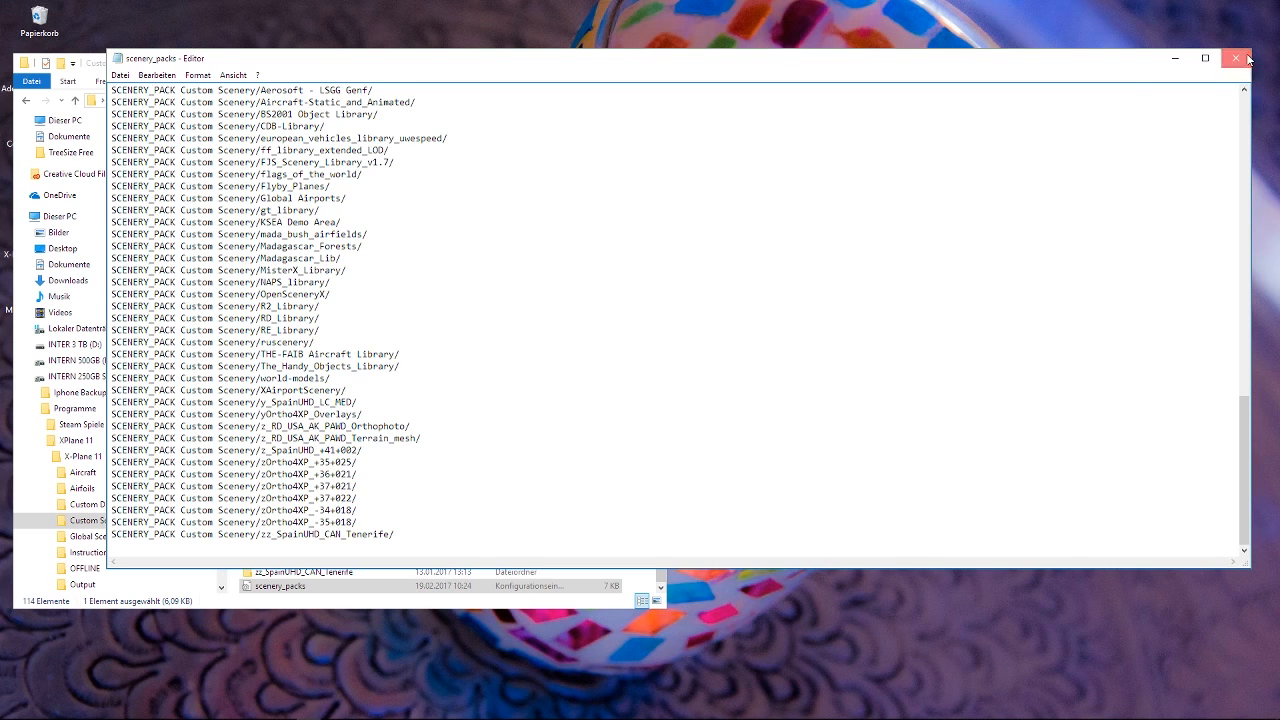
left_click(1247, 60)
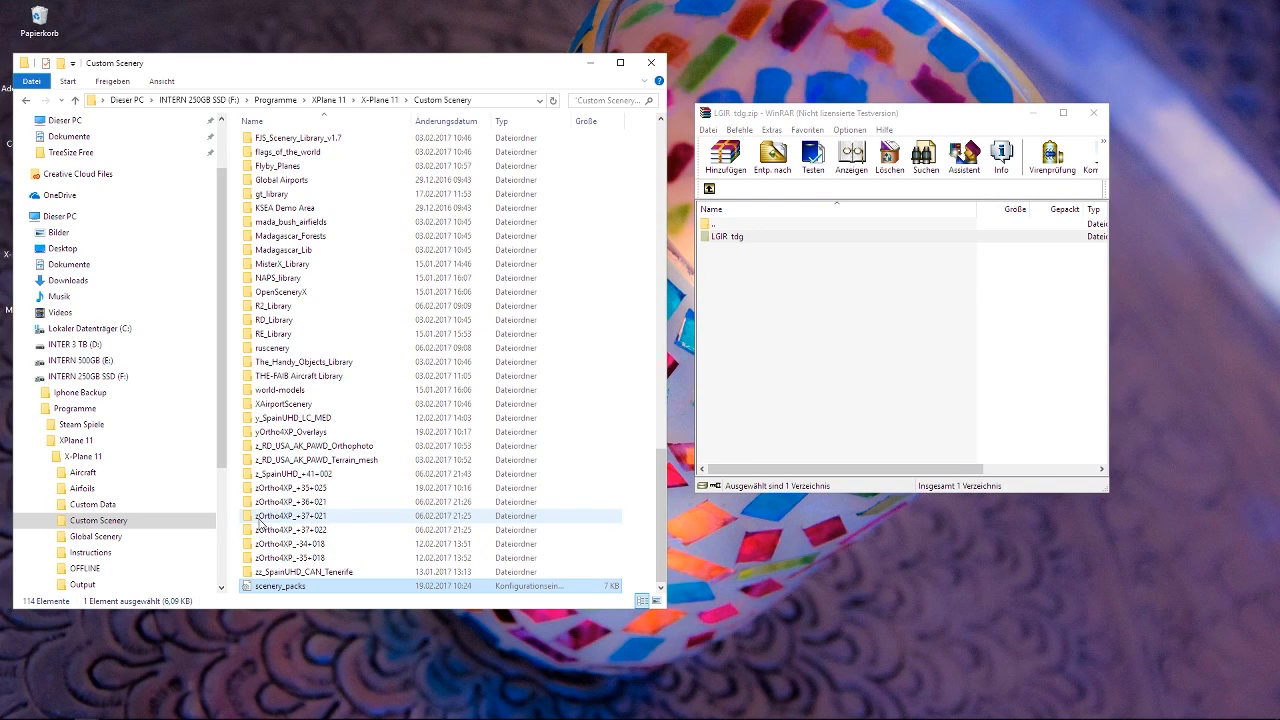
Point out the a_LGIR tdg folder and show again how Custom Scenery is reached from the X-Plane 11 folder.
left_click_drag(660, 500, 678, 143)
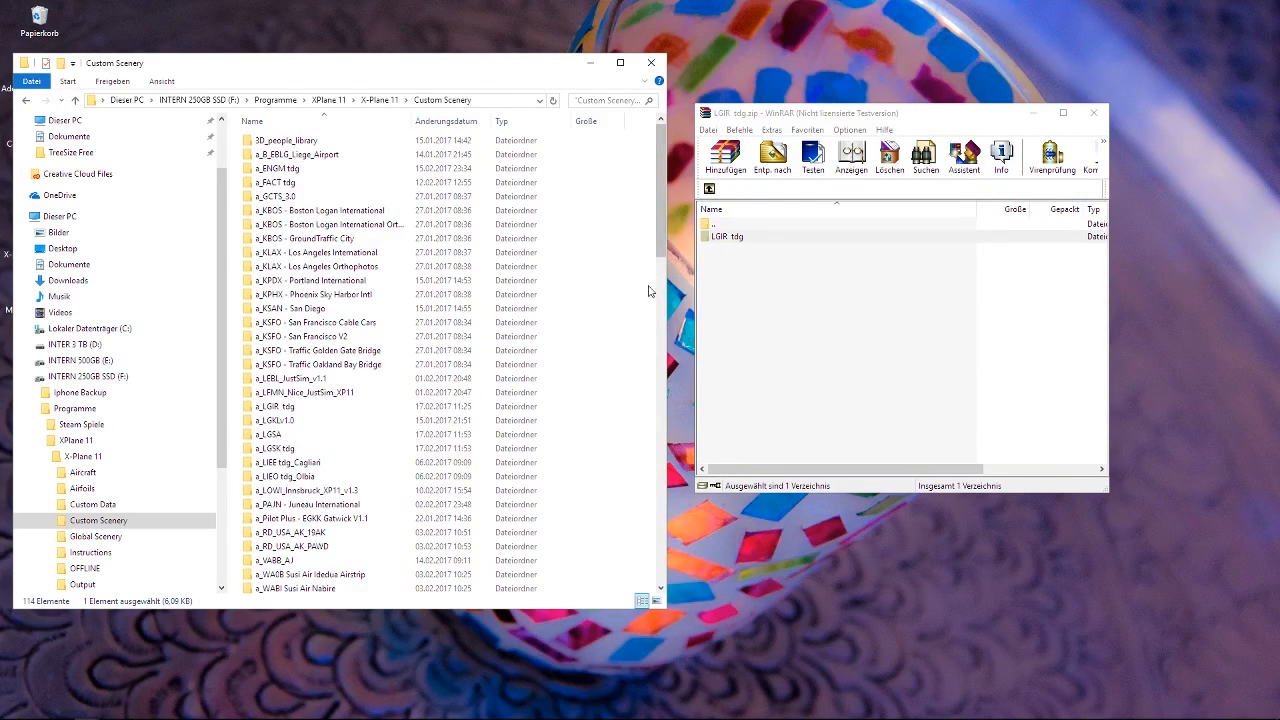
left_click(277, 407)
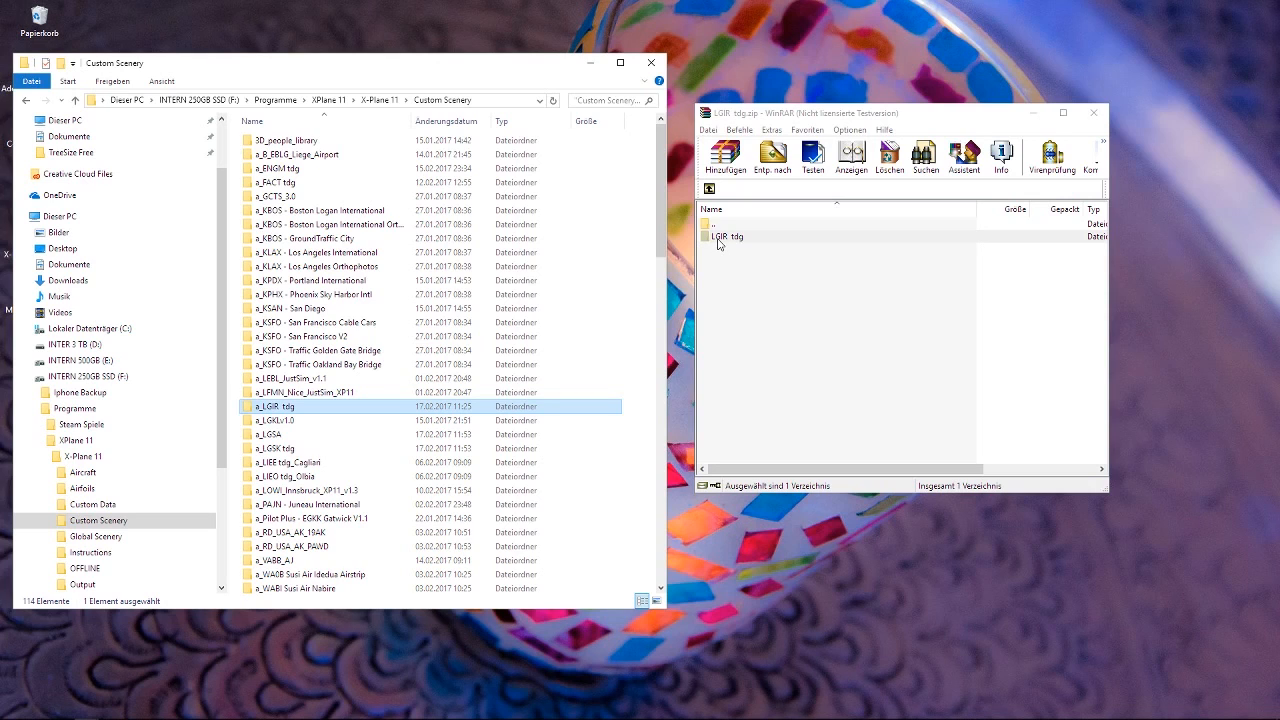
left_click(26, 100)
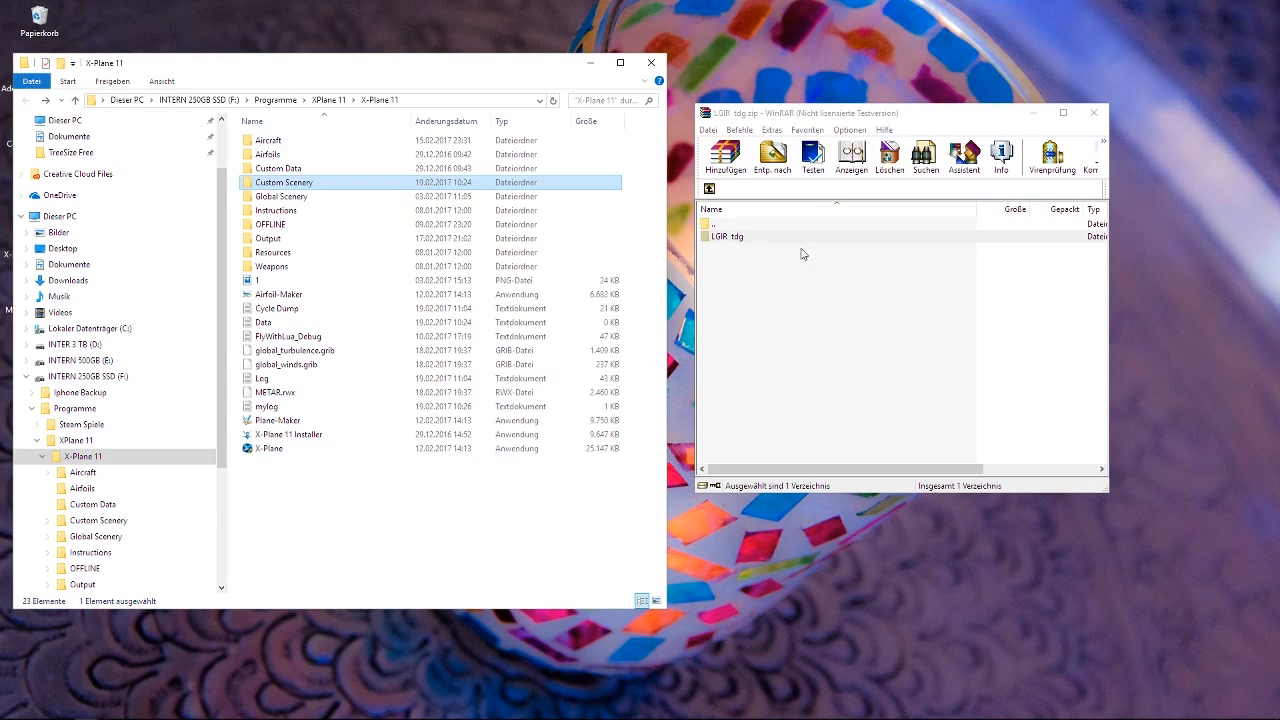
double_click(310, 192)
Open the a_LGIR tdg folder's name for editing at its "a" prefix, and leave the rename without changes.
scroll(268, 395, "down", 1)
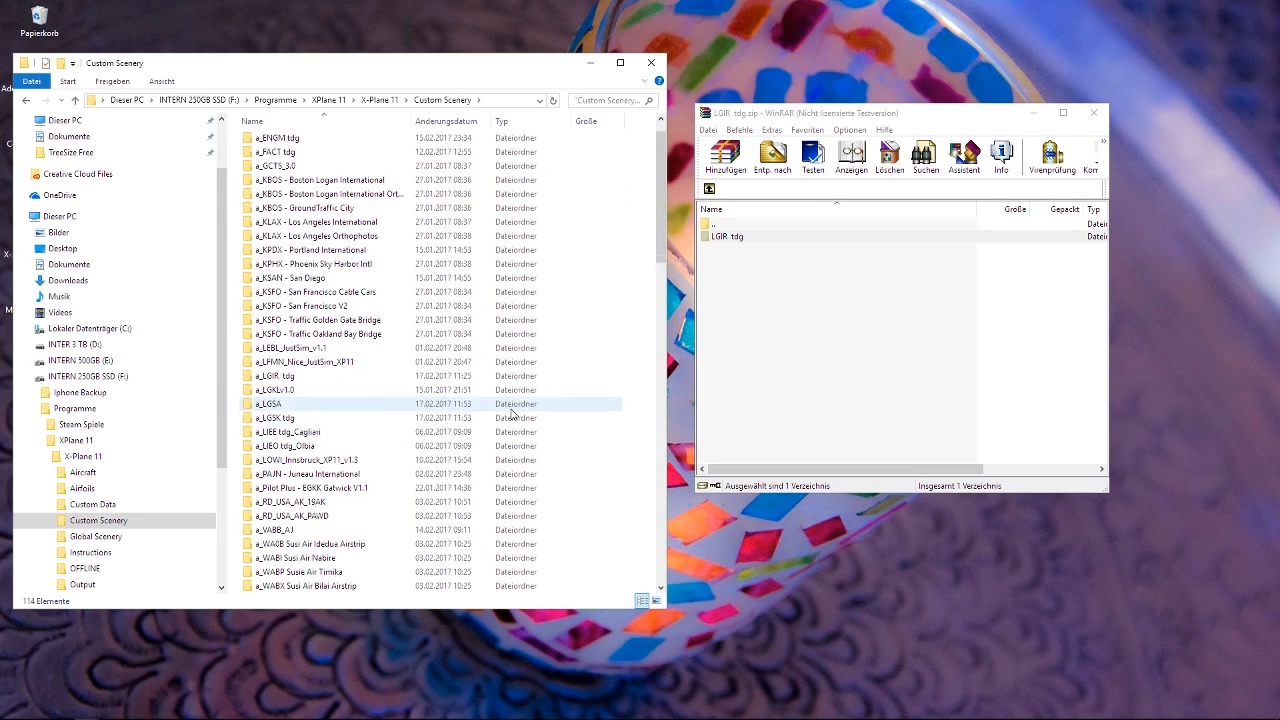
right_click(272, 376)
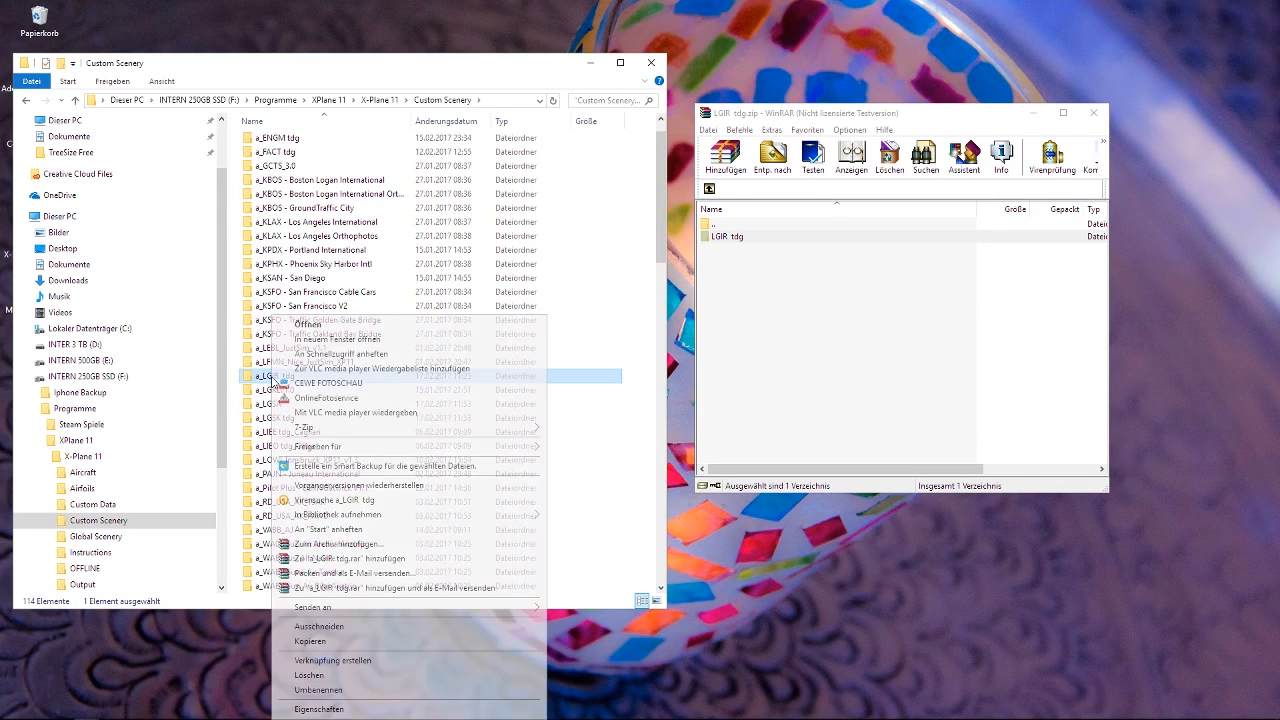
left_click(353, 690)
key("Home")
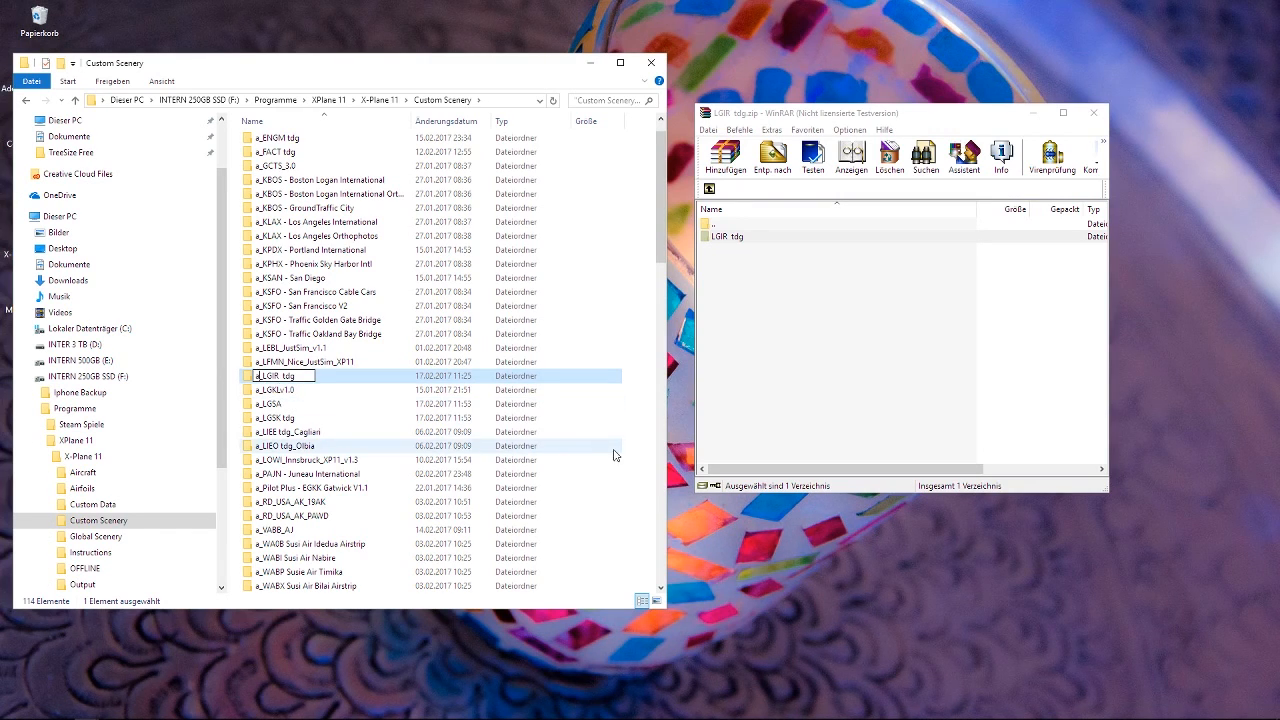
left_click(680, 424)
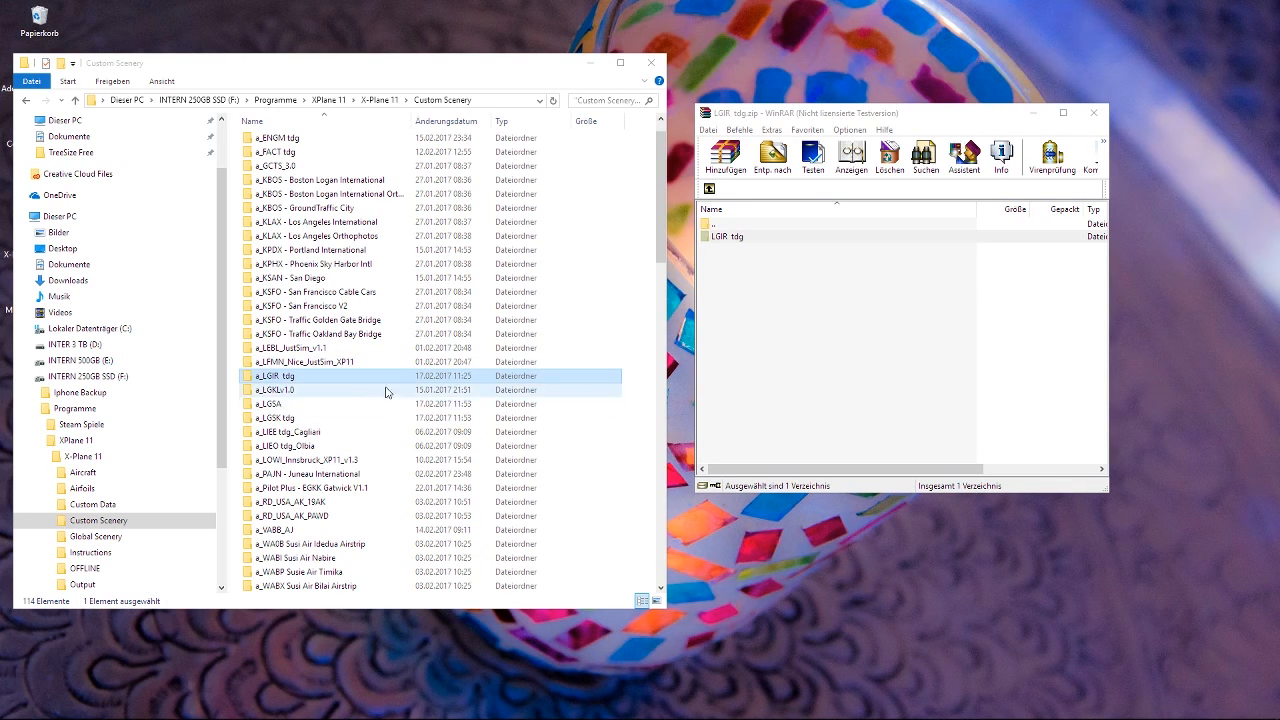
Examine the alphabetical order of the airport, library and Ortho4XP folders in Custom Scenery.
scroll(316, 356, "down", 15)
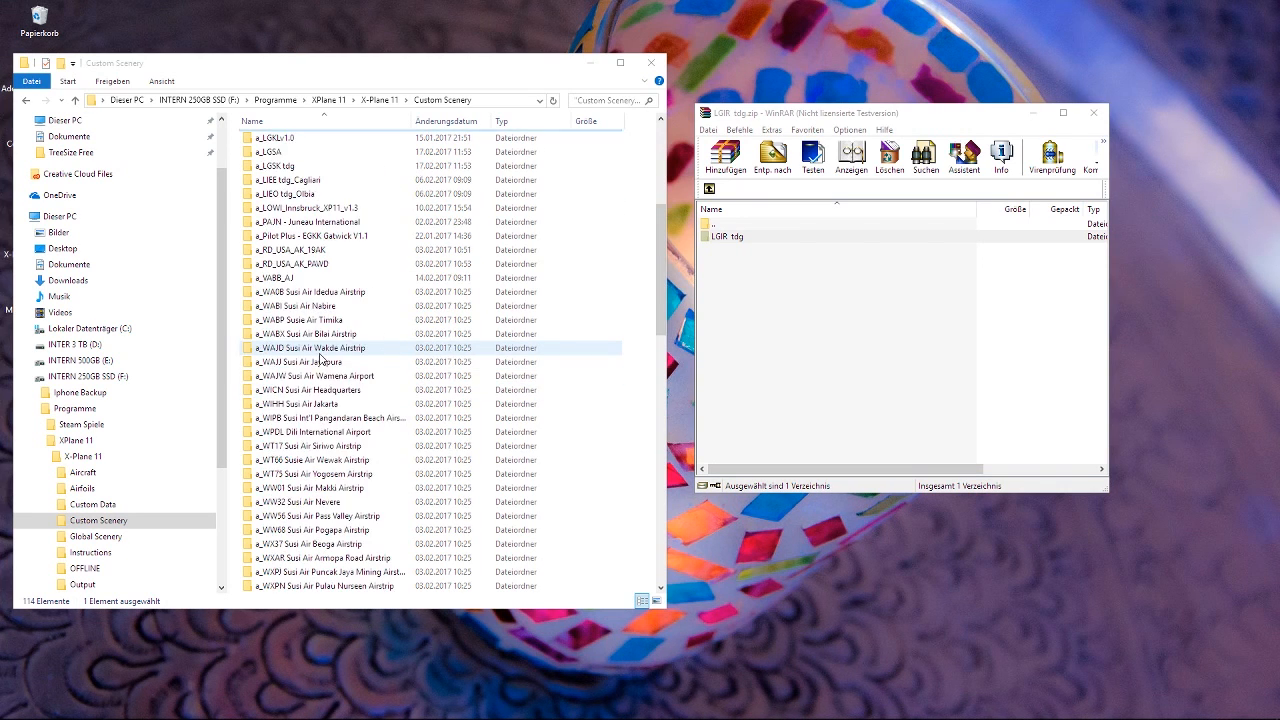
scroll(322, 362, "down", 2)
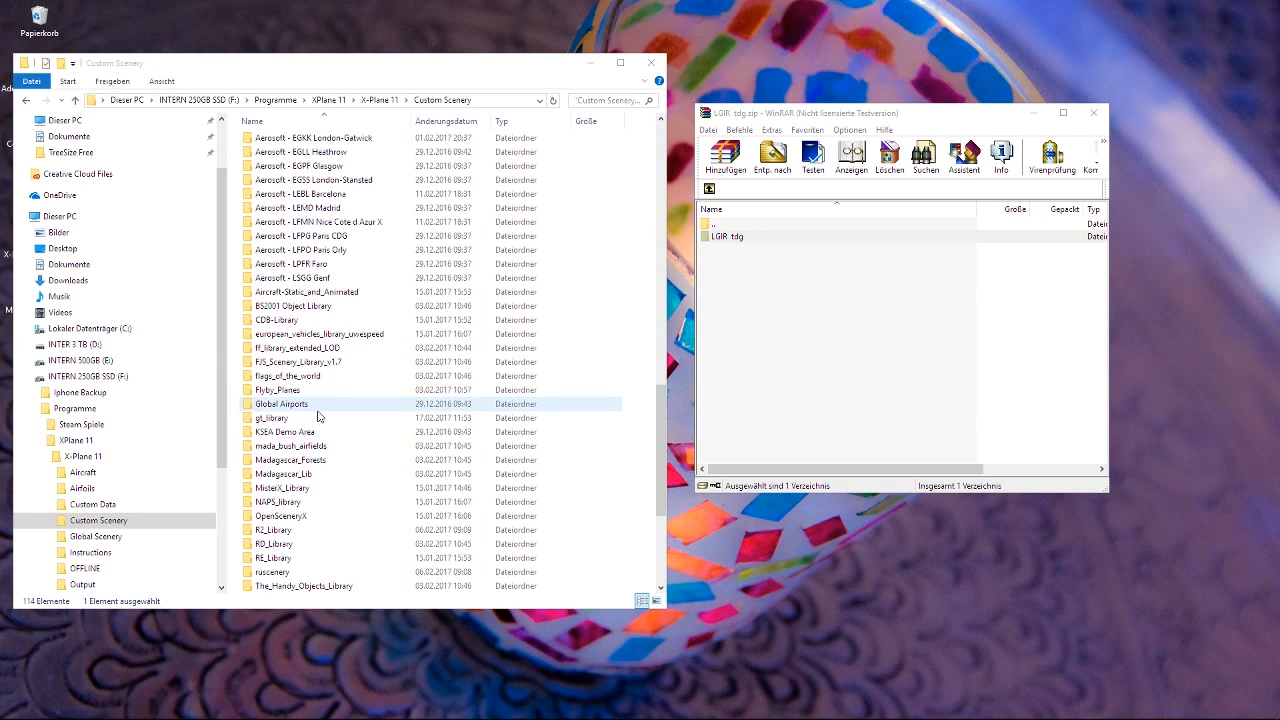
scroll(320, 428, "down", 4)
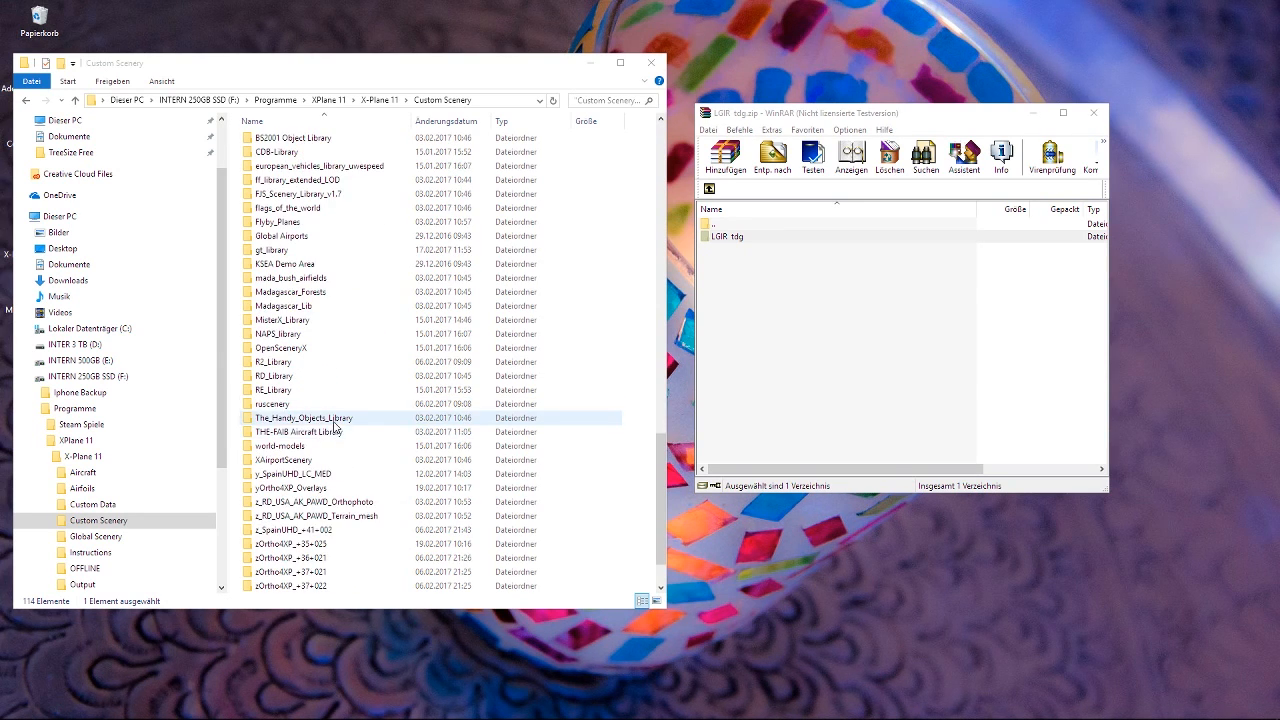
Delete the scenery_packs file from Custom Scenery and empty the recycle bin, confirming both deletions.
scroll(335, 428, "down", 2)
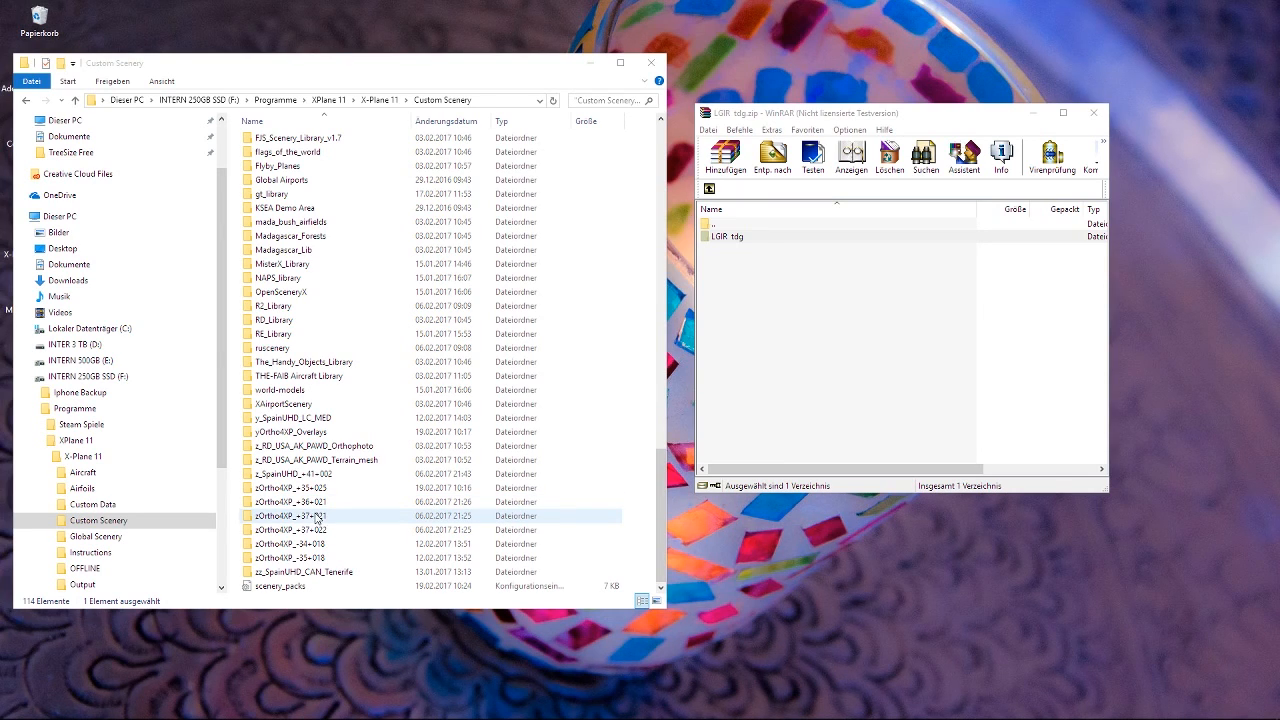
left_click(308, 590)
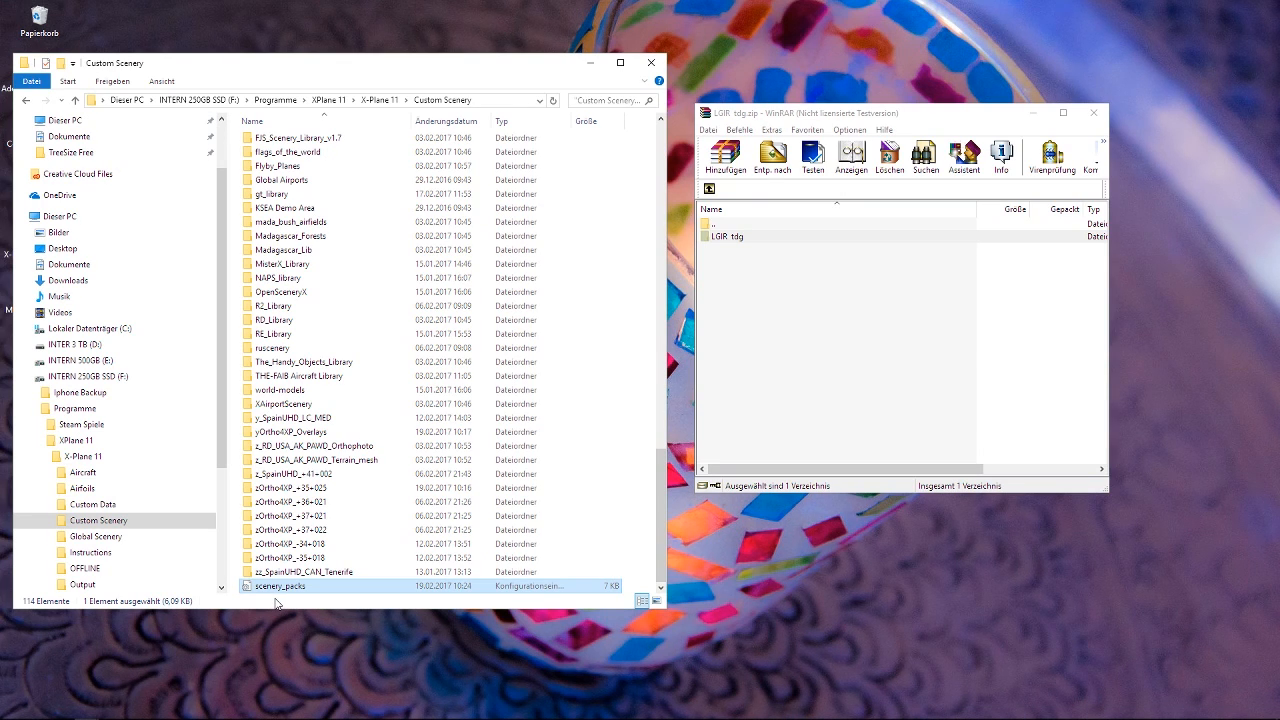
key("Delete")
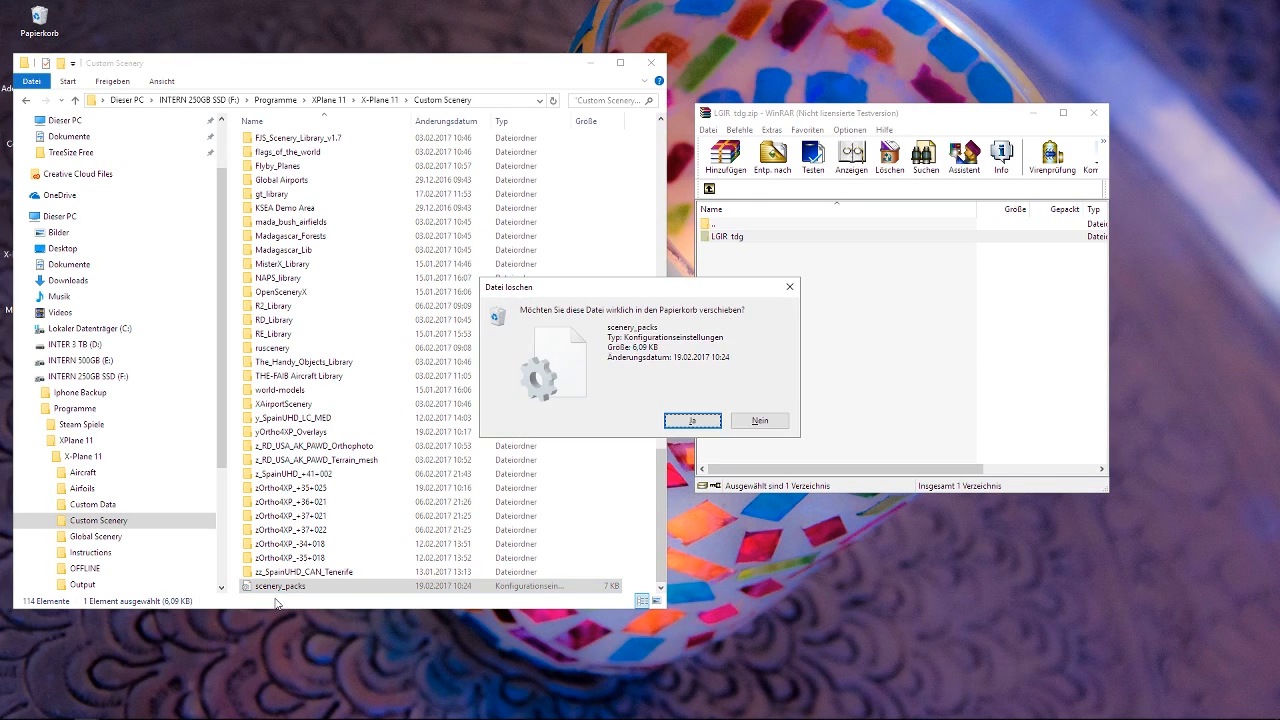
key("Return")
right_click(39, 27)
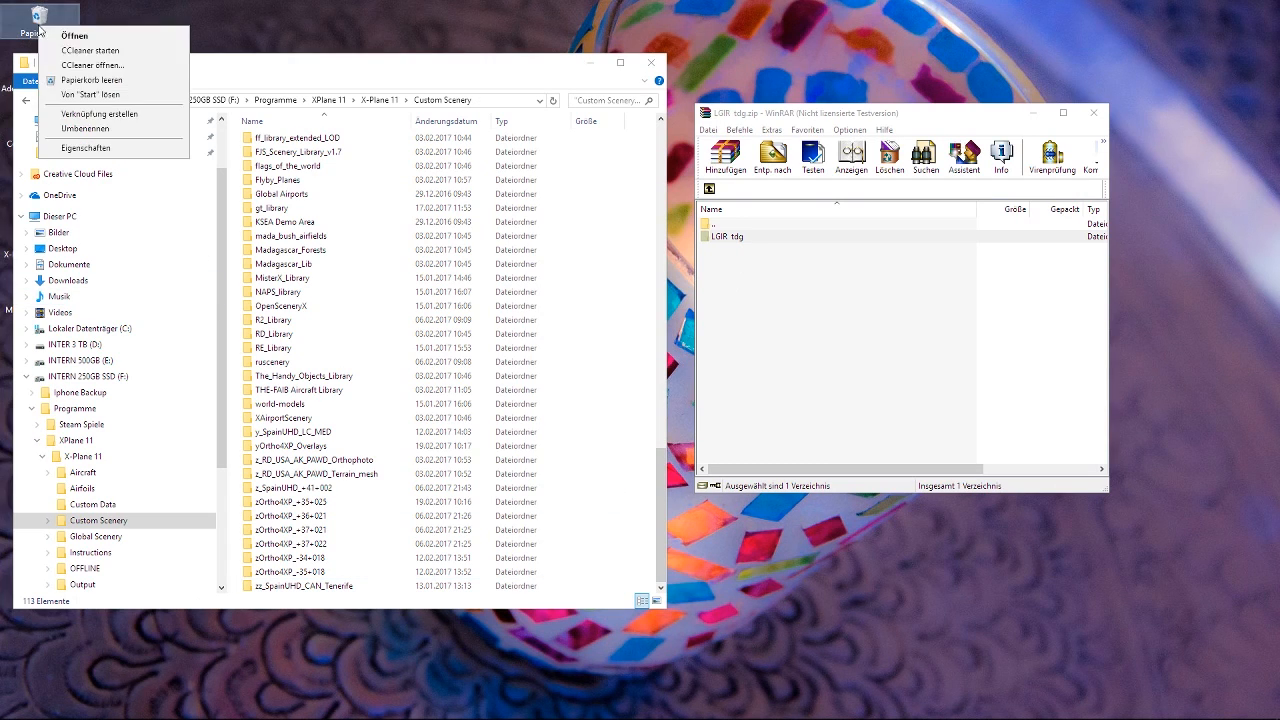
left_click(90, 80)
left_click(622, 375)
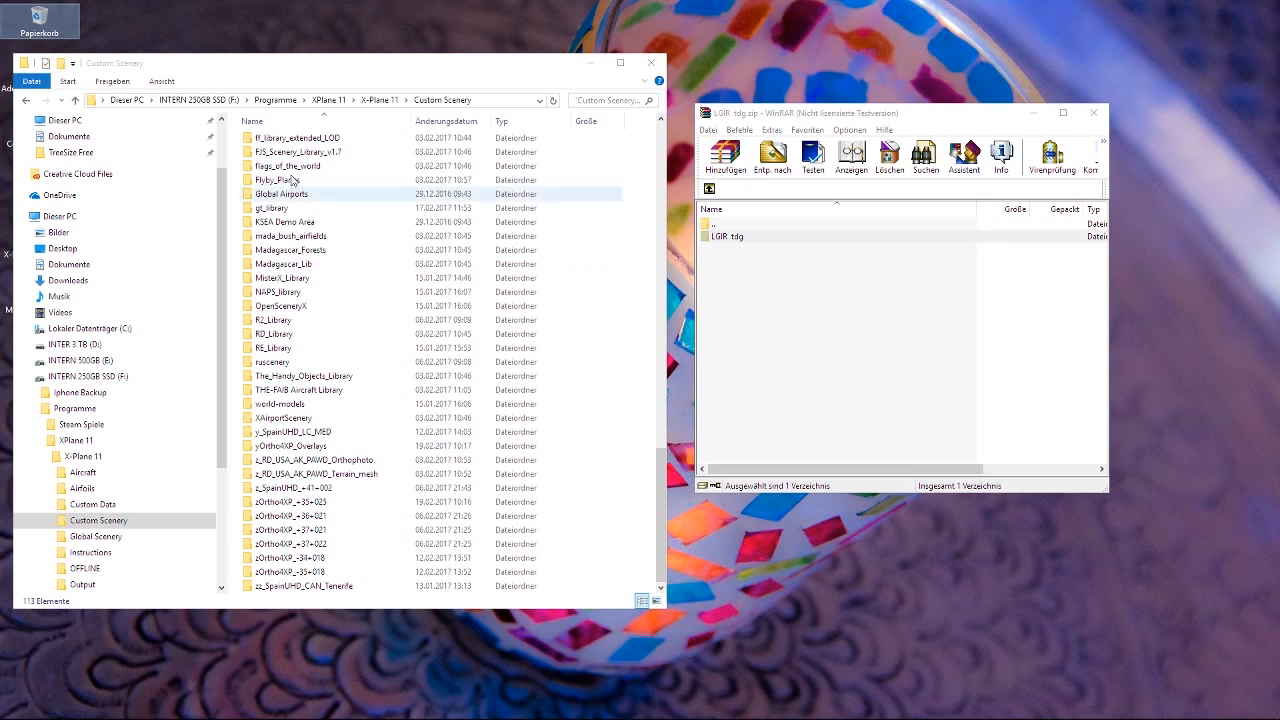
Return to the X-Plane 11 folder and look briefly at the LGIR Heraklion download page in the browser.
left_click(30, 101)
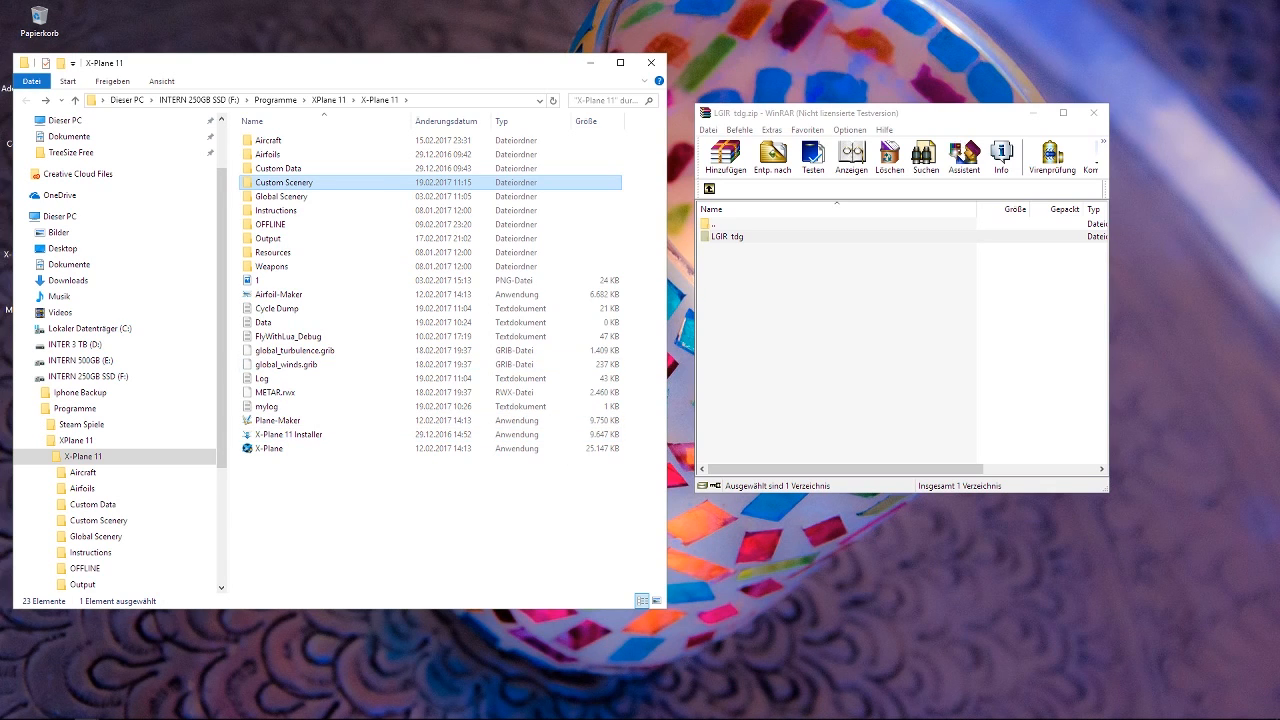
mouse_move(201, 712)
left_click(136, 710)
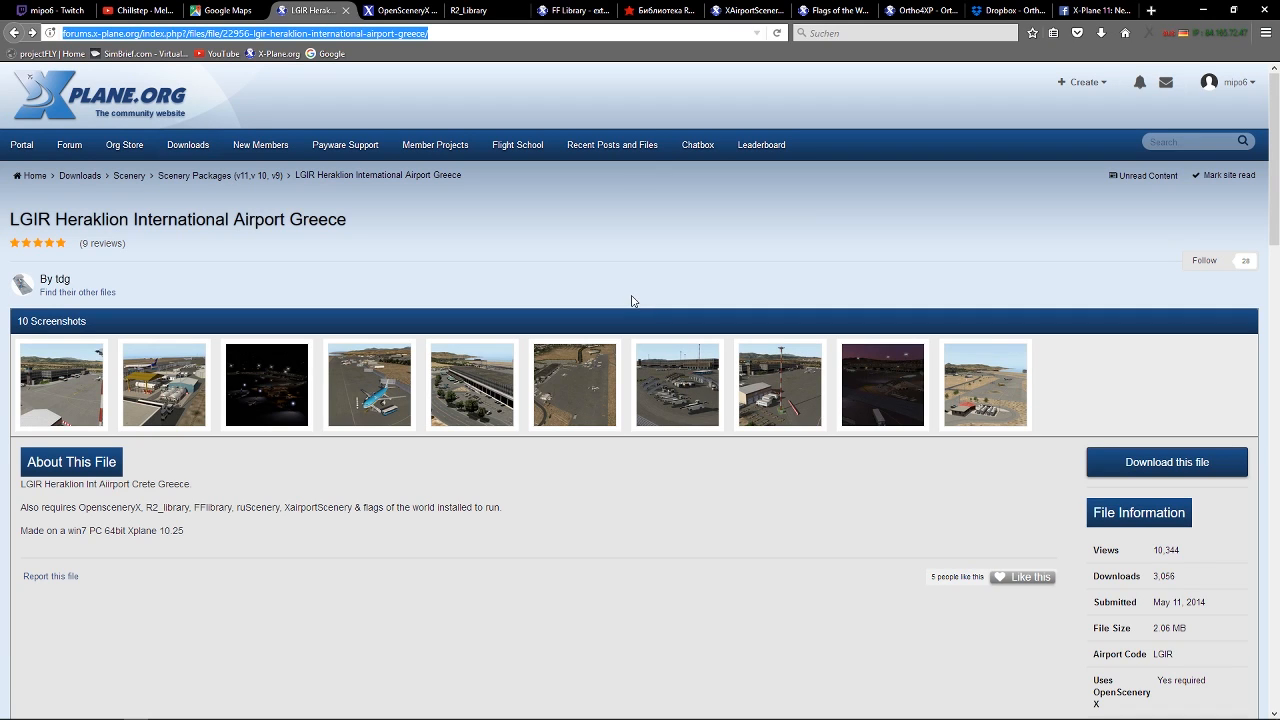
left_click(537, 281)
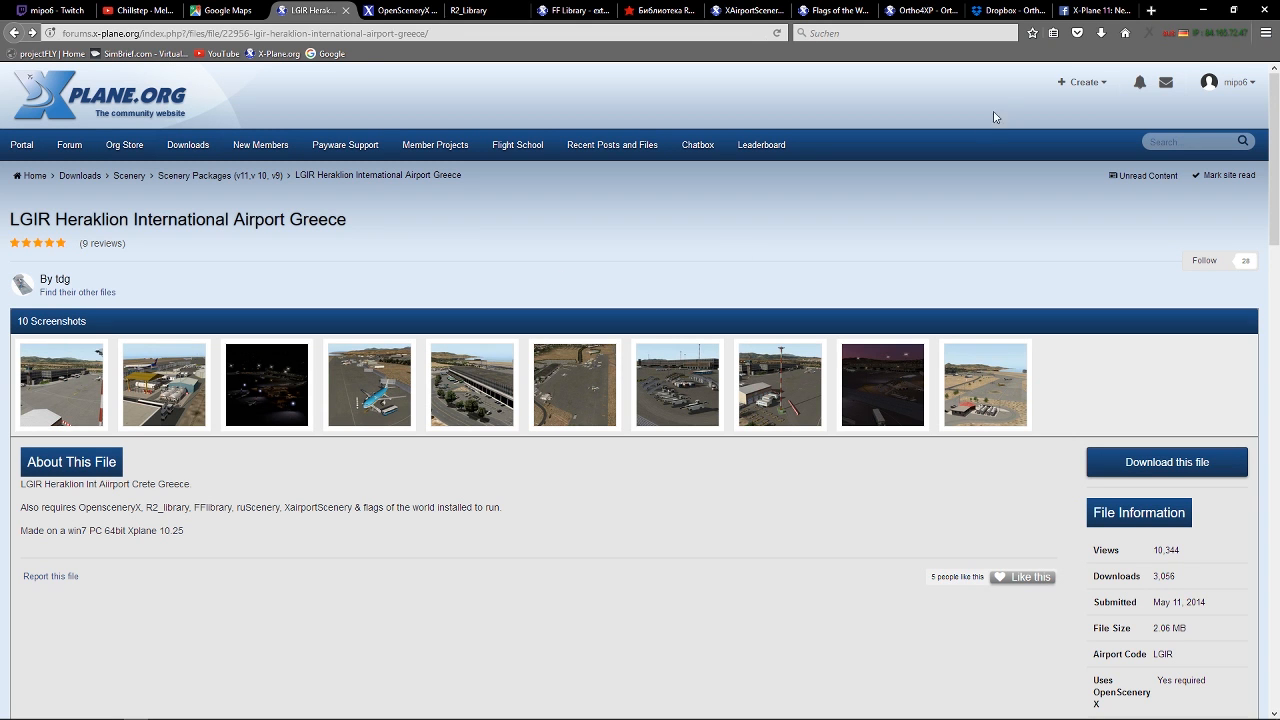
left_click(1209, 12)
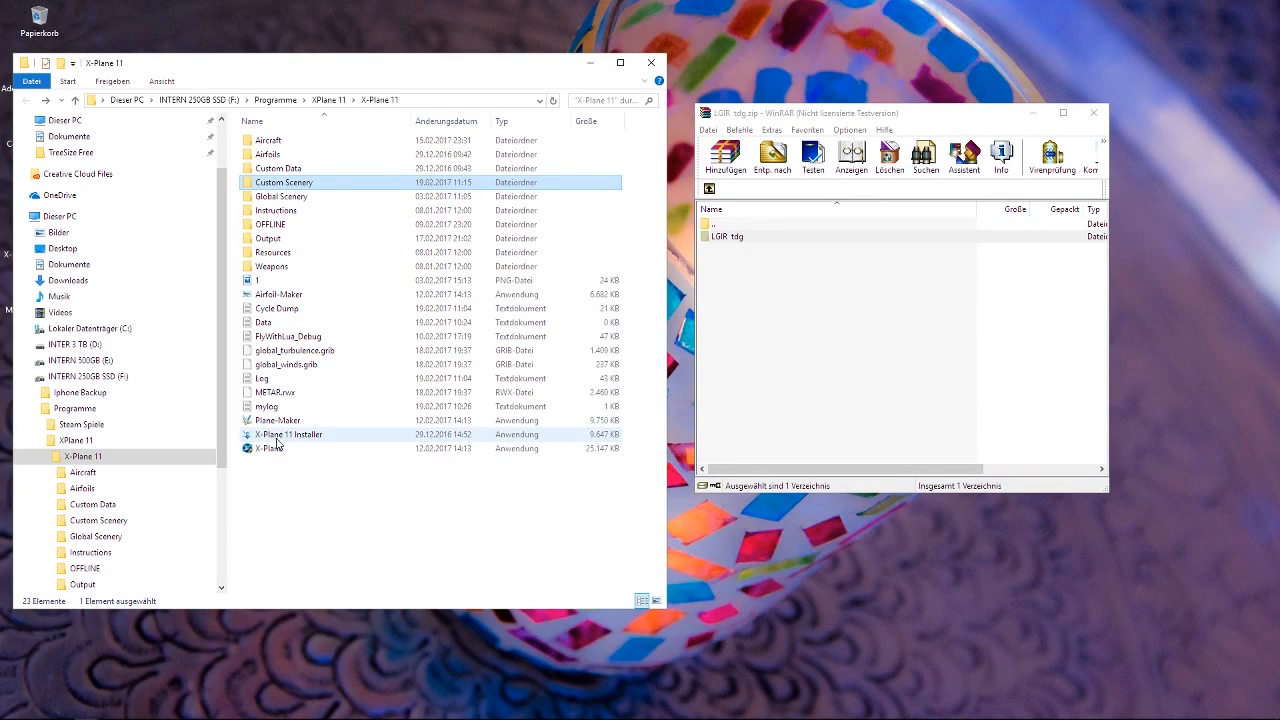
Check the end of the Custom Scenery folder for scenery_packs, and show again how to open the folder from X-Plane 11.
double_click(400, 183)
scroll(300, 585, "down", 20)
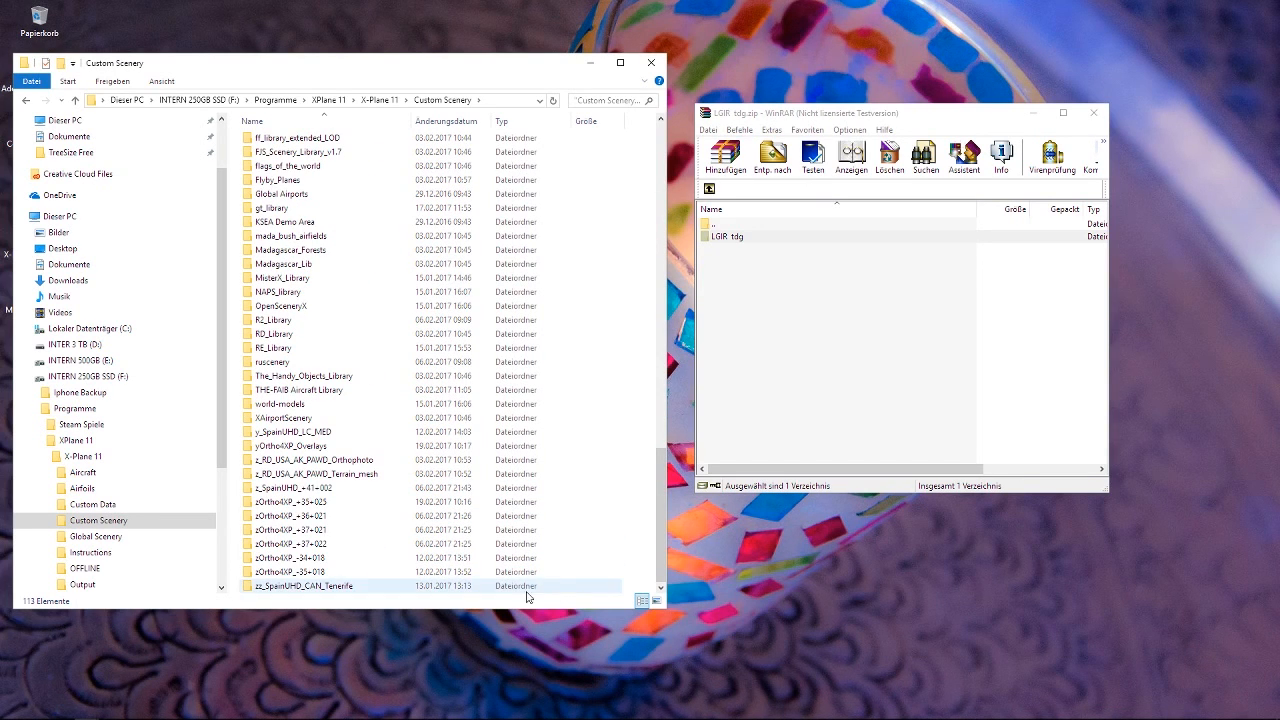
left_click(27, 100)
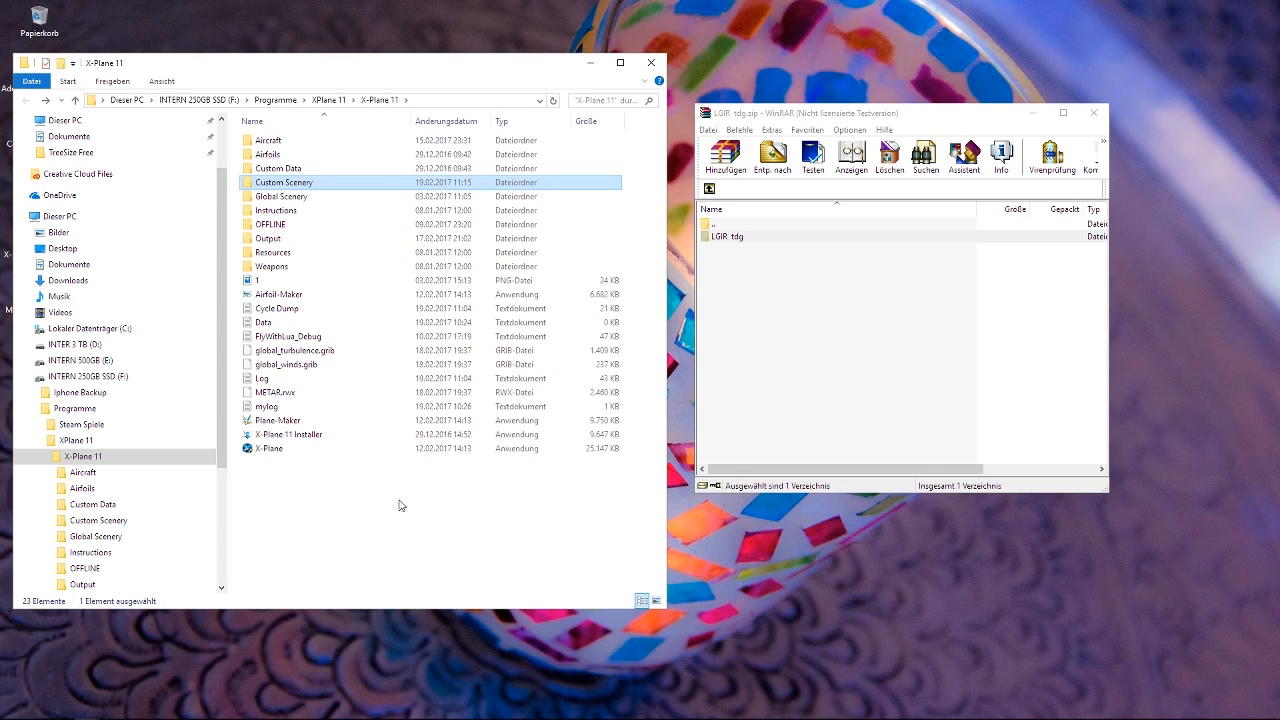
double_click(300, 185)
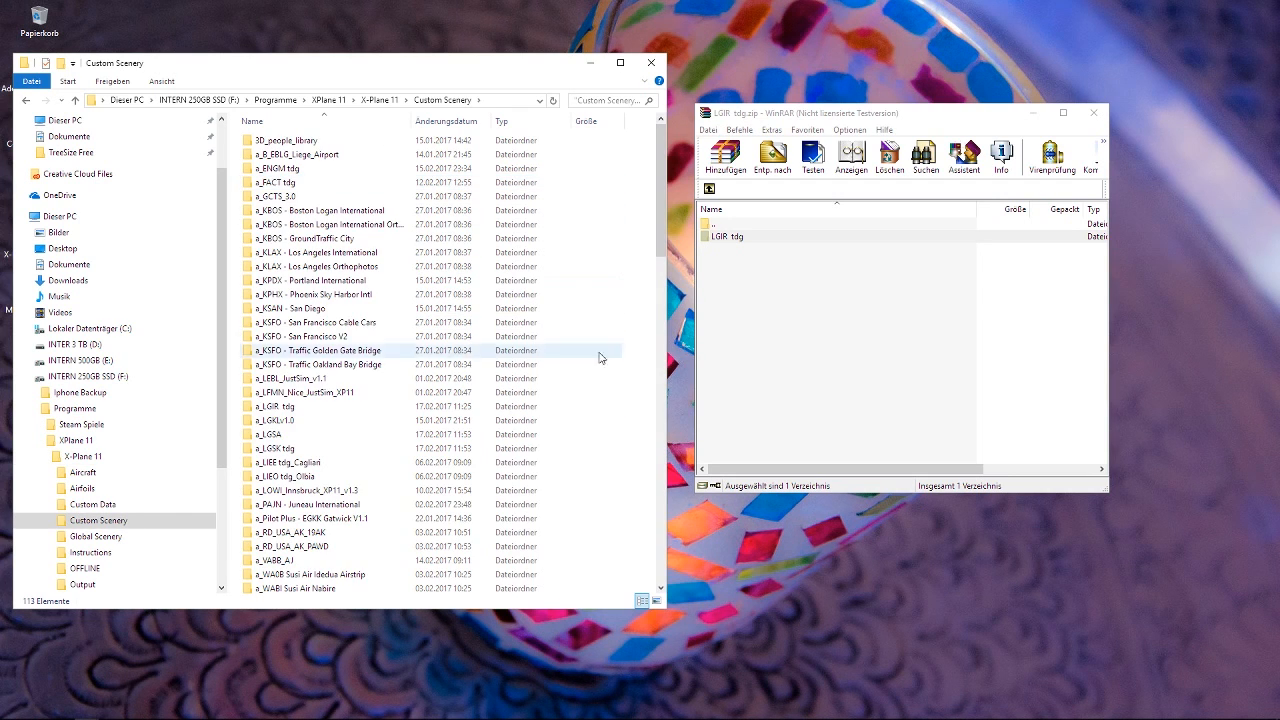
Examine the Custom Scenery list from the a_ airport folders through the Aerosoft airports and libraries to the Ortho4XP folders.
scroll(330, 474, "down", 15)
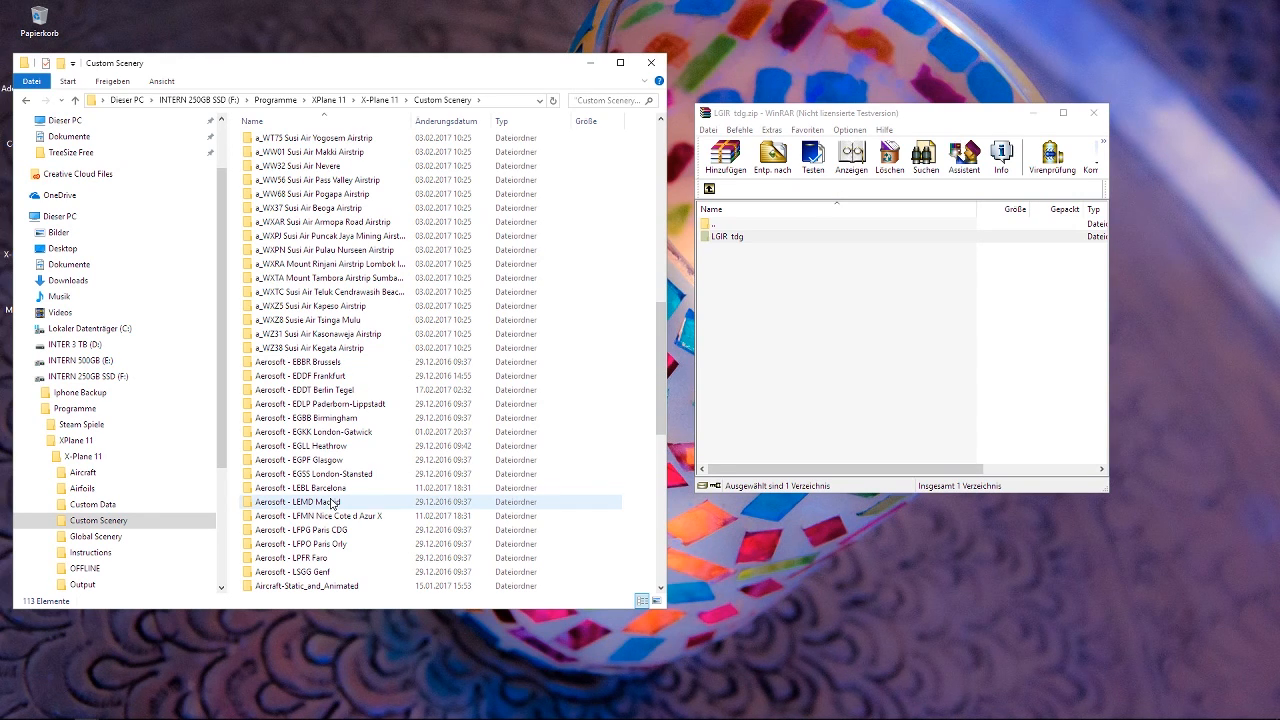
scroll(394, 407, "down", 10)
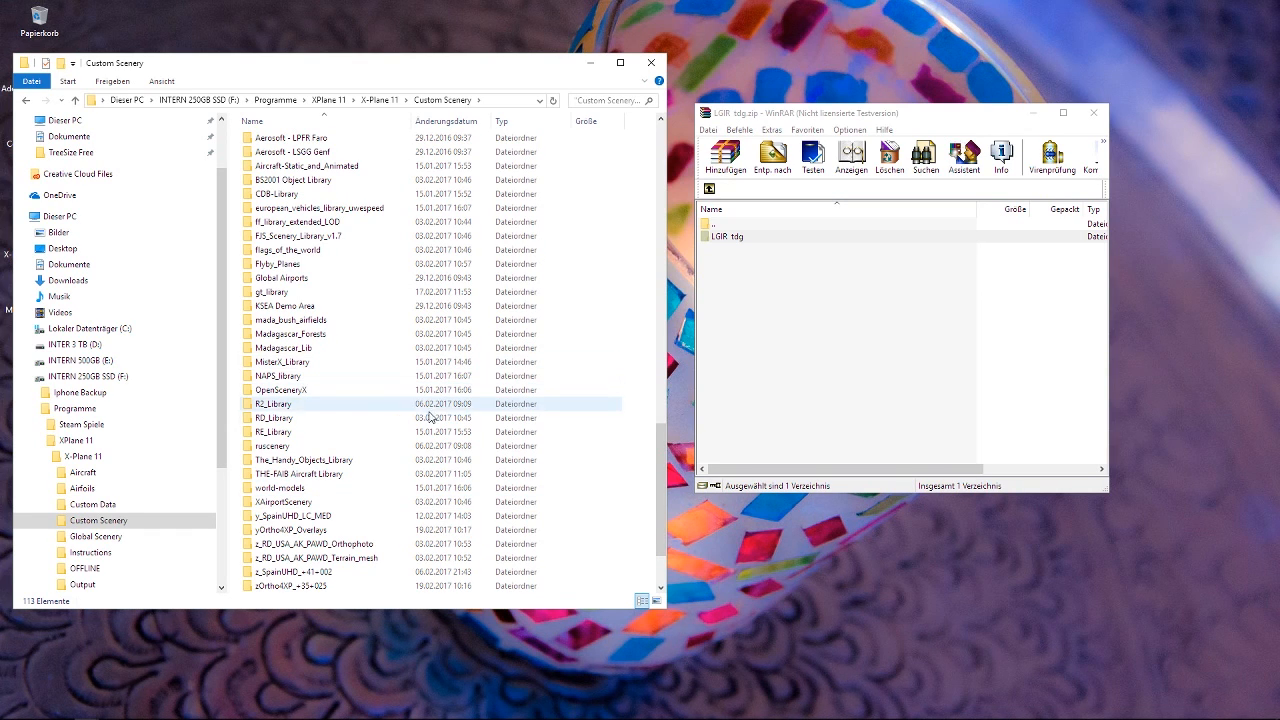
scroll(449, 405, "up", 18)
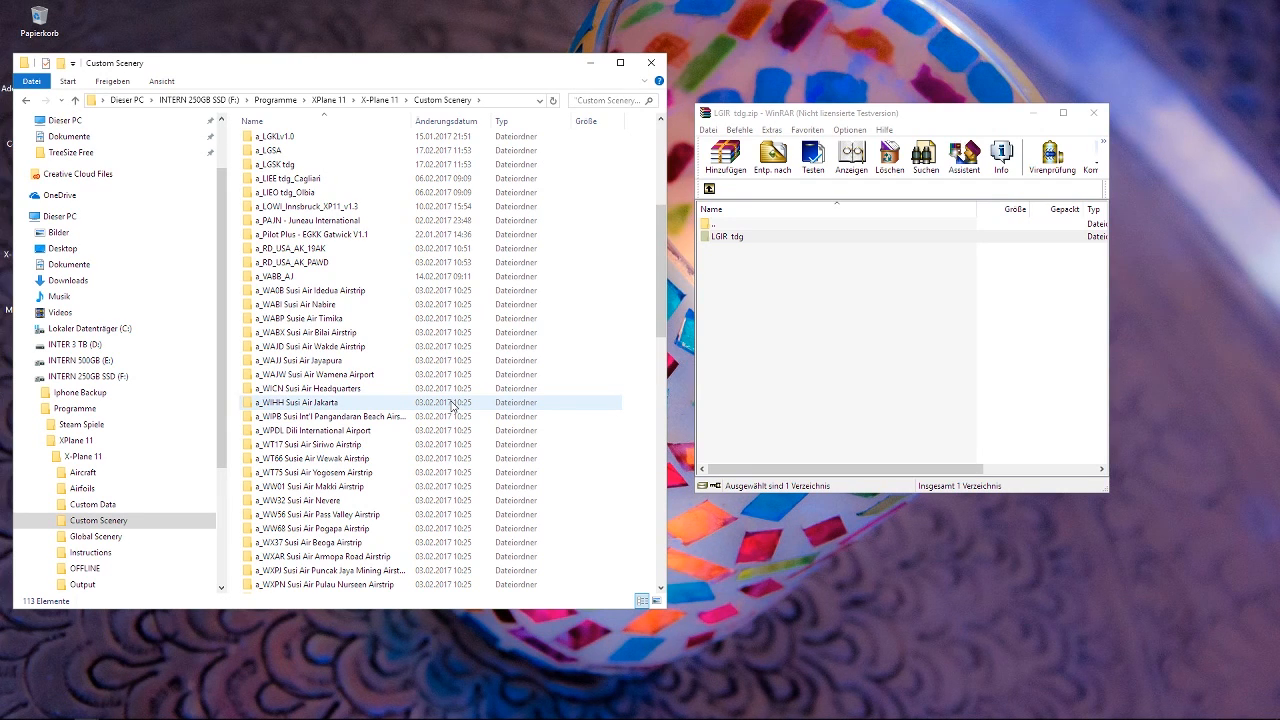
scroll(452, 404, "up", 6)
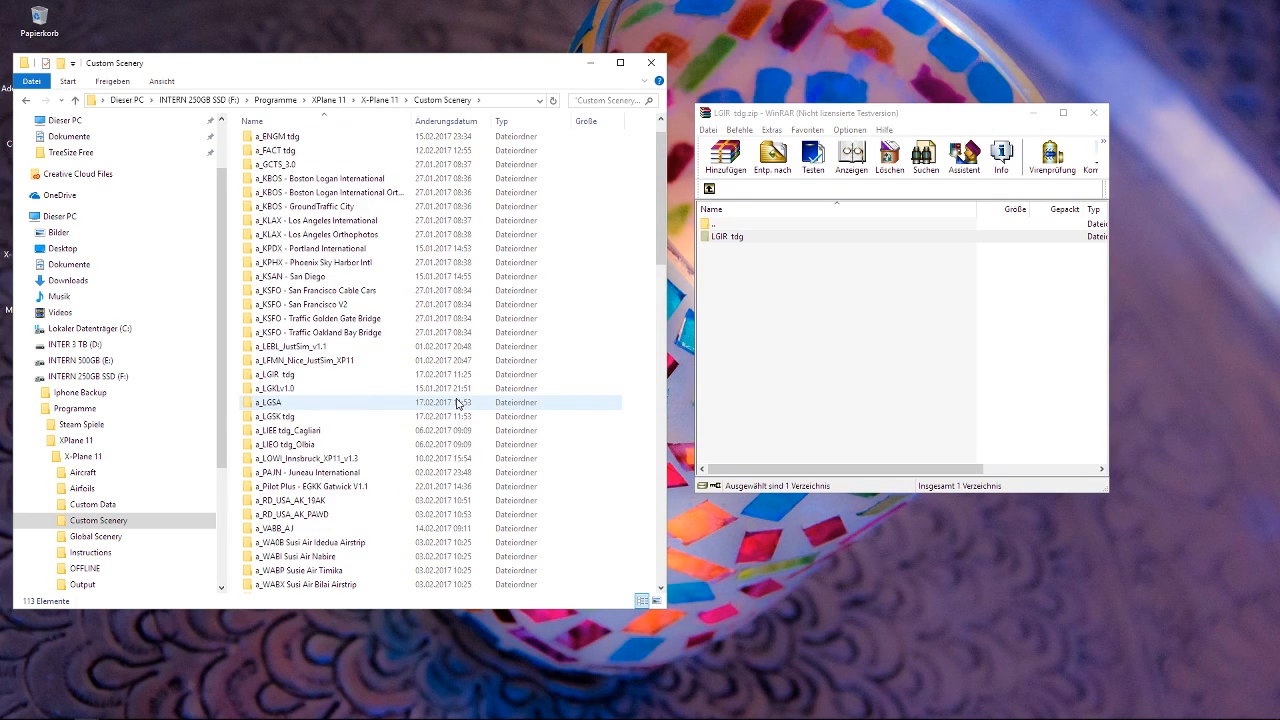
scroll(457, 403, "up", 1)
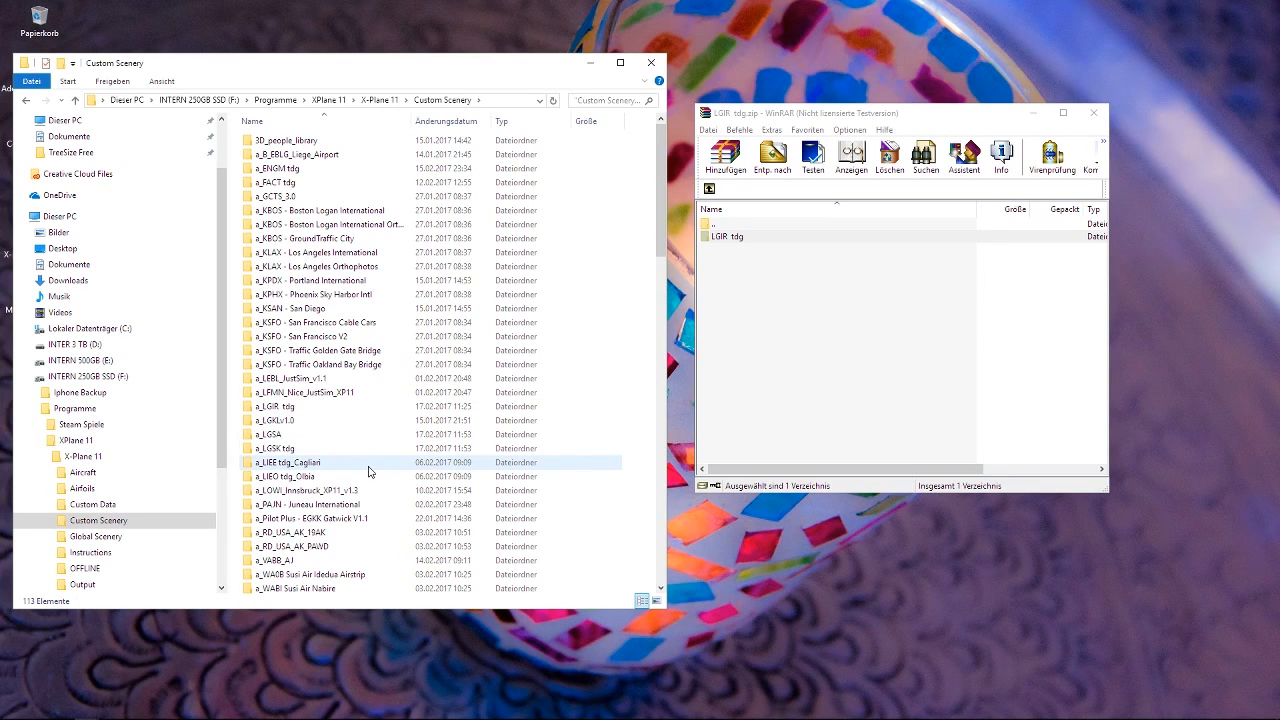
scroll(366, 470, "down", 10)
scroll(368, 472, "down", 10)
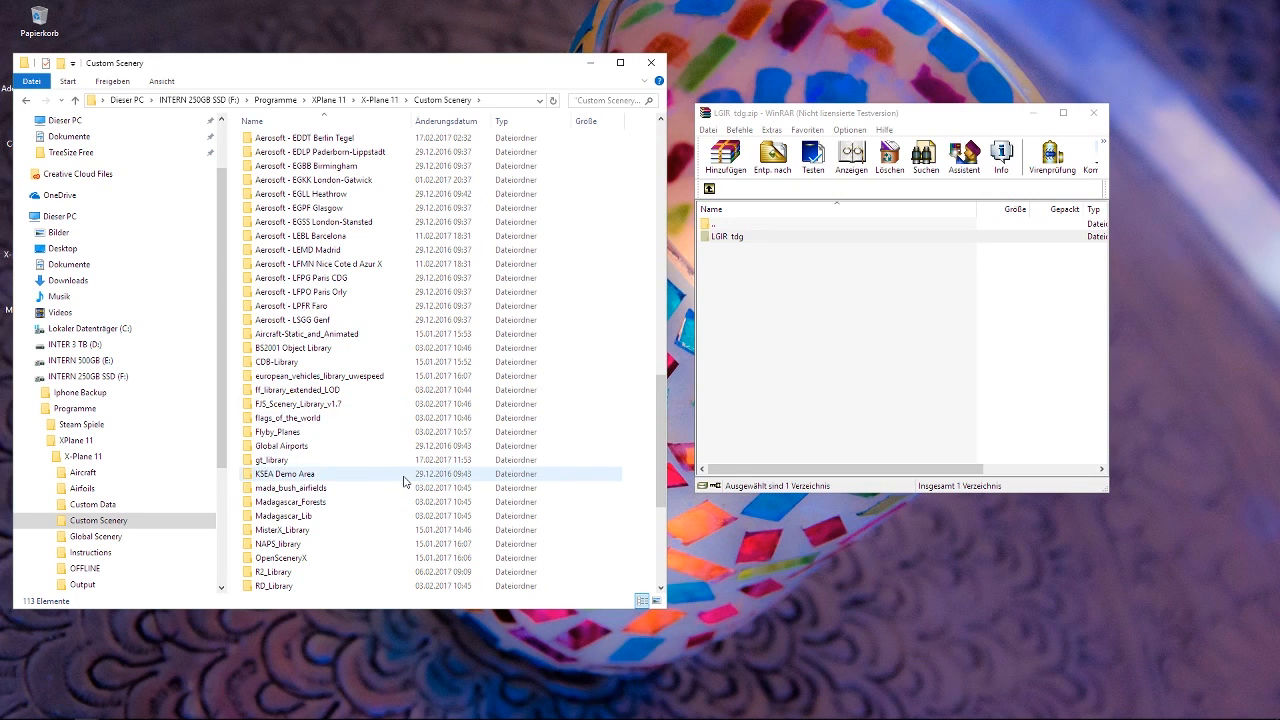
scroll(406, 482, "up", 12)
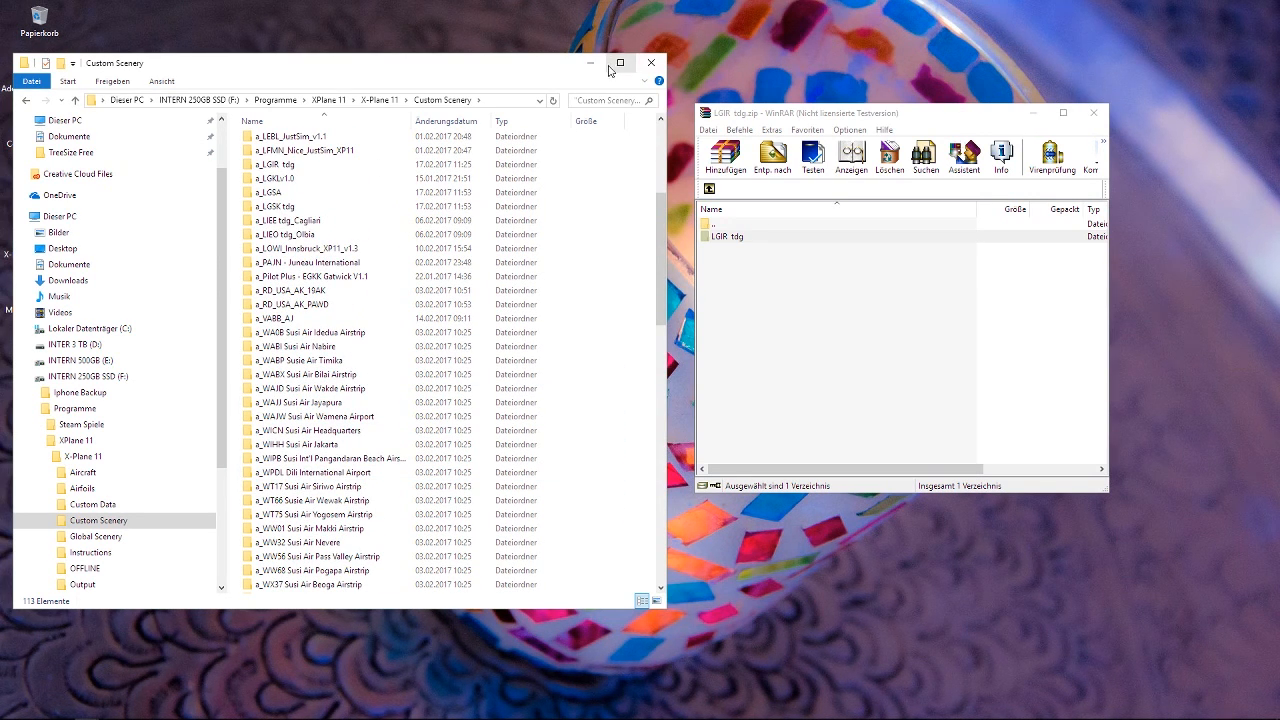
Minimize the WinRAR and Custom Scenery windows, switch to the browser and copy the address of the Ortho4XP Dropbox page.
left_click(1032, 112)
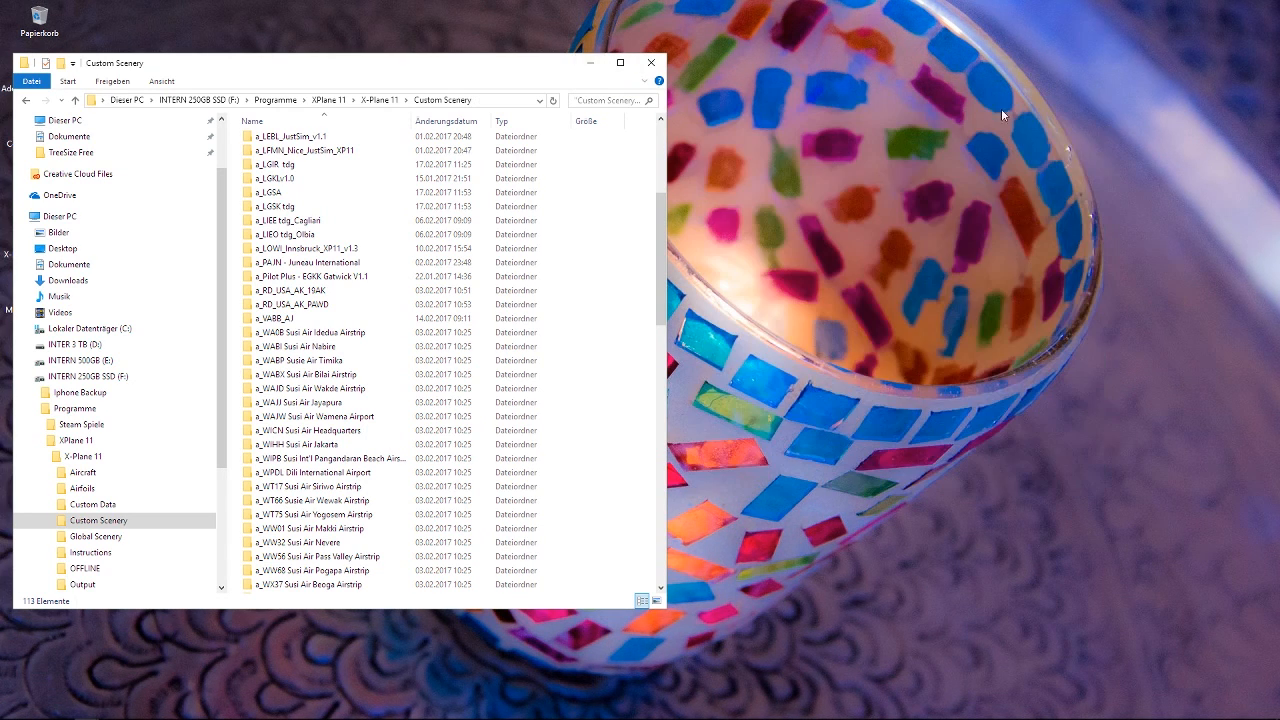
left_click(591, 64)
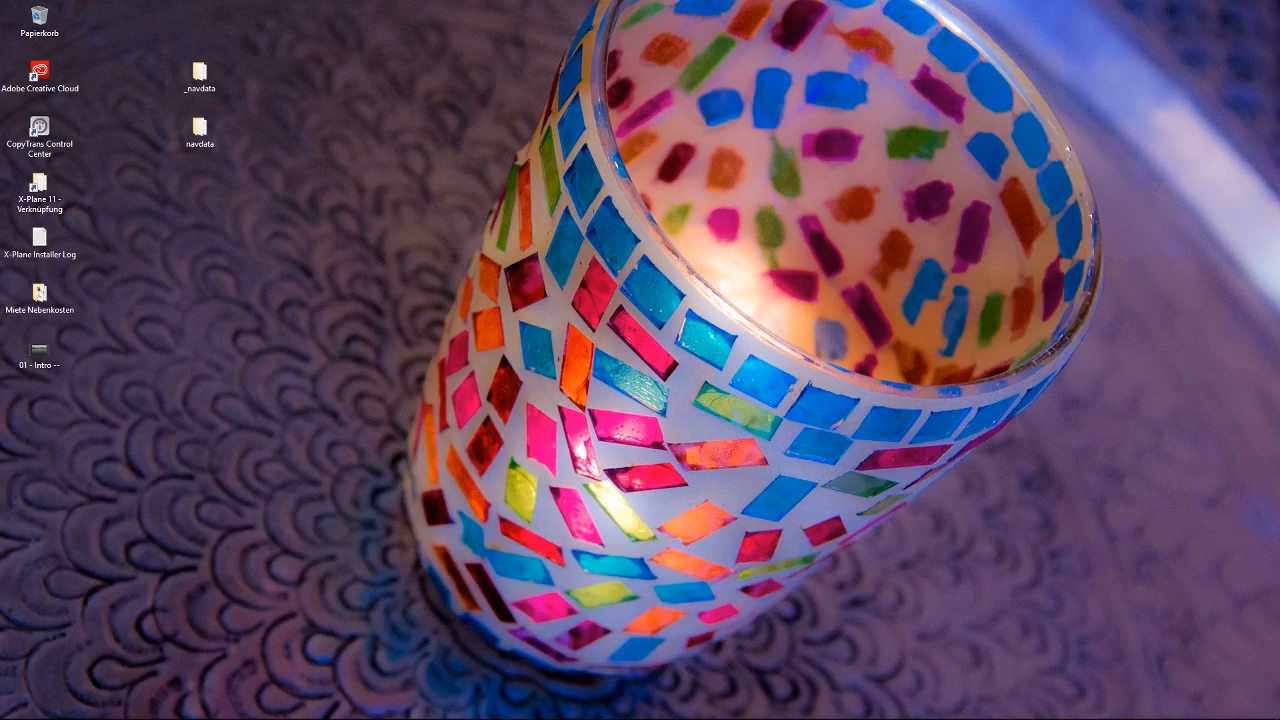
mouse_move(258, 712)
left_click(135, 710)
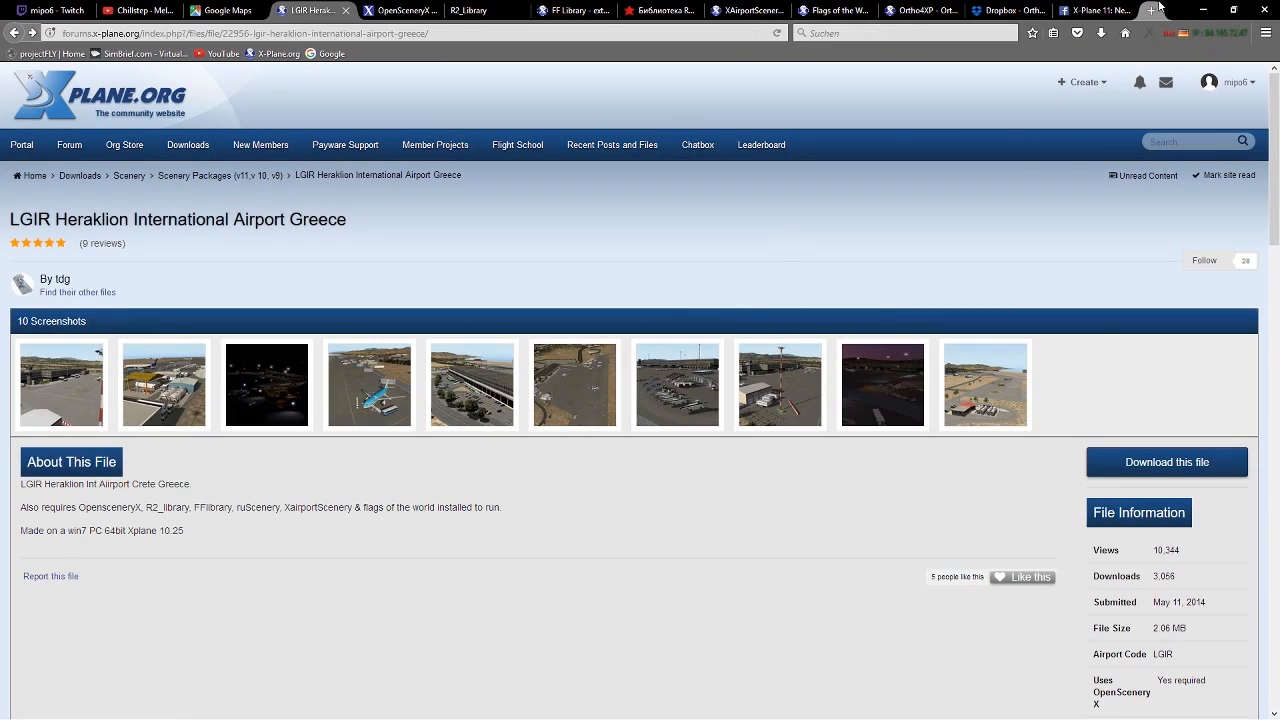
left_click(1024, 12)
left_click(440, 34)
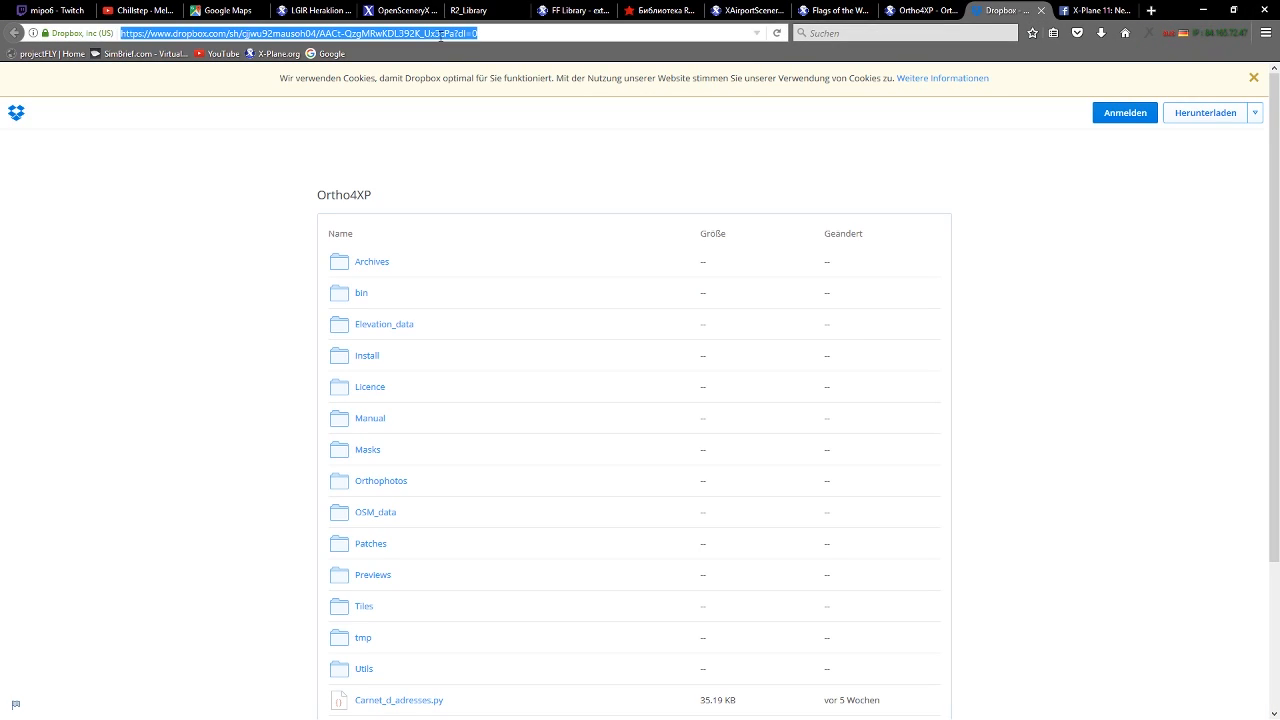
right_click(441, 35)
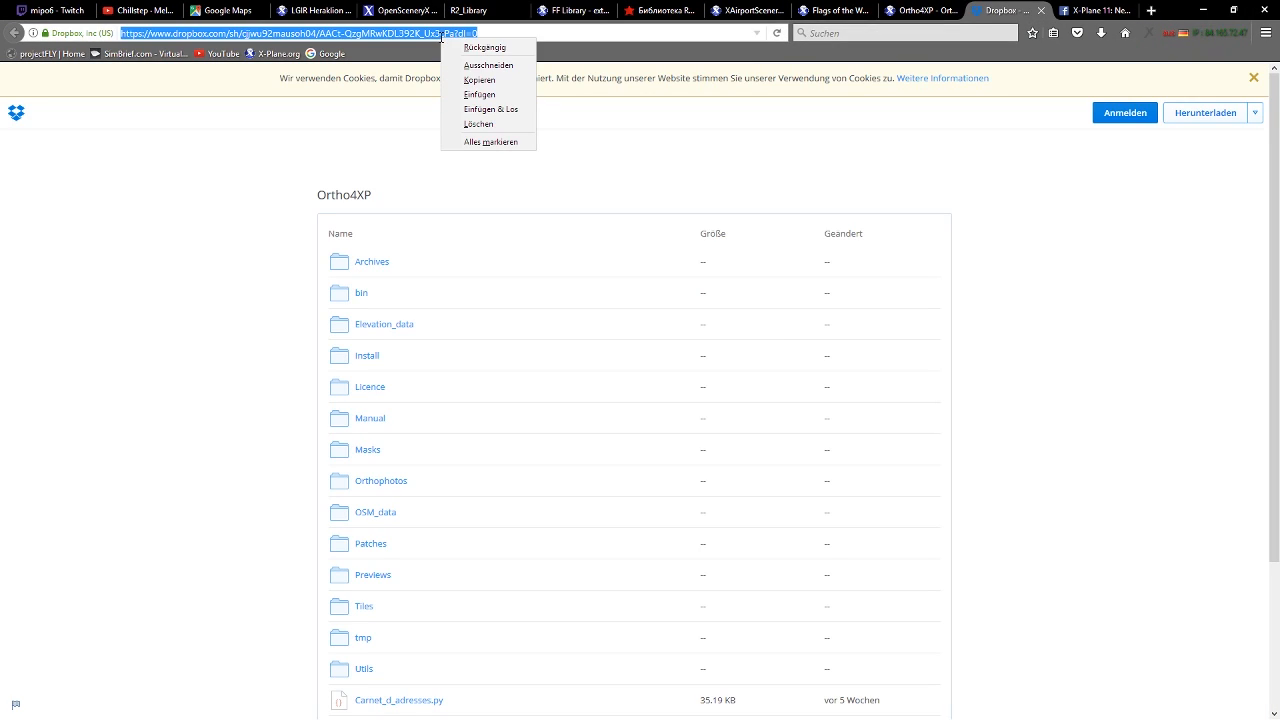
left_click(501, 80)
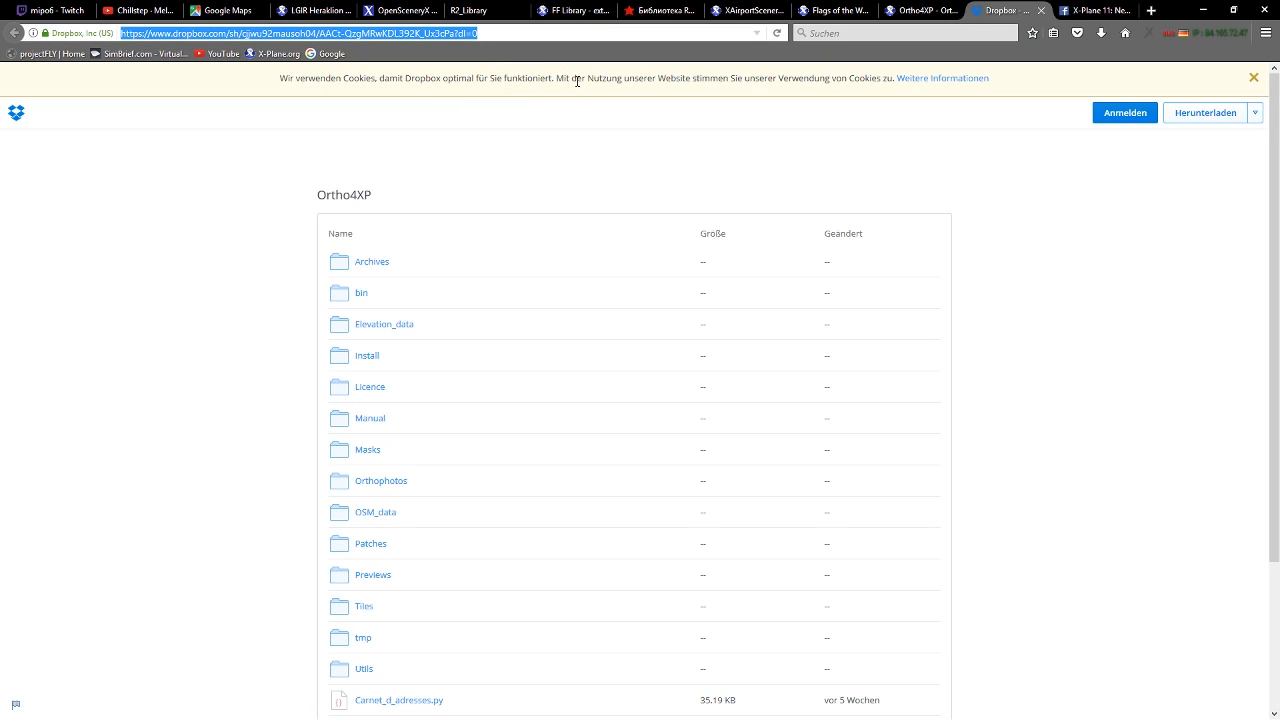
Paste the Ortho4XP Dropbox link into the Twitch chat and send it.
left_click(62, 11)
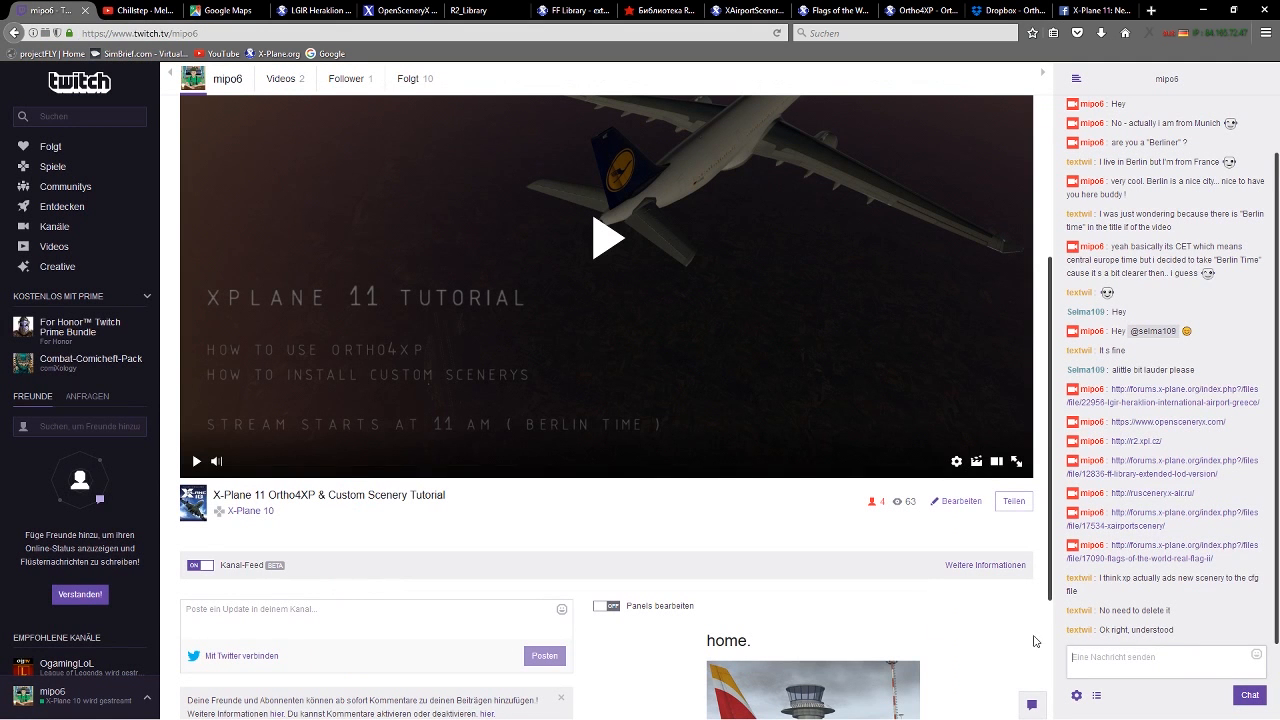
right_click(1137, 662)
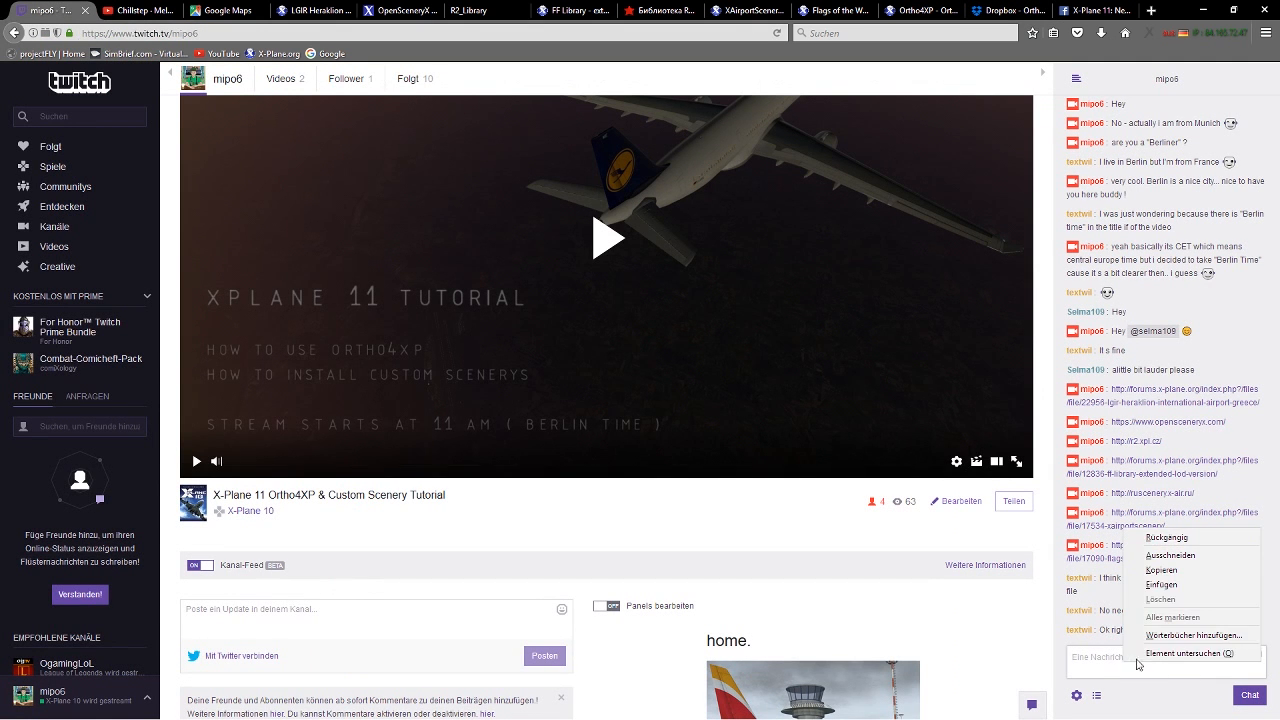
left_click(1160, 584)
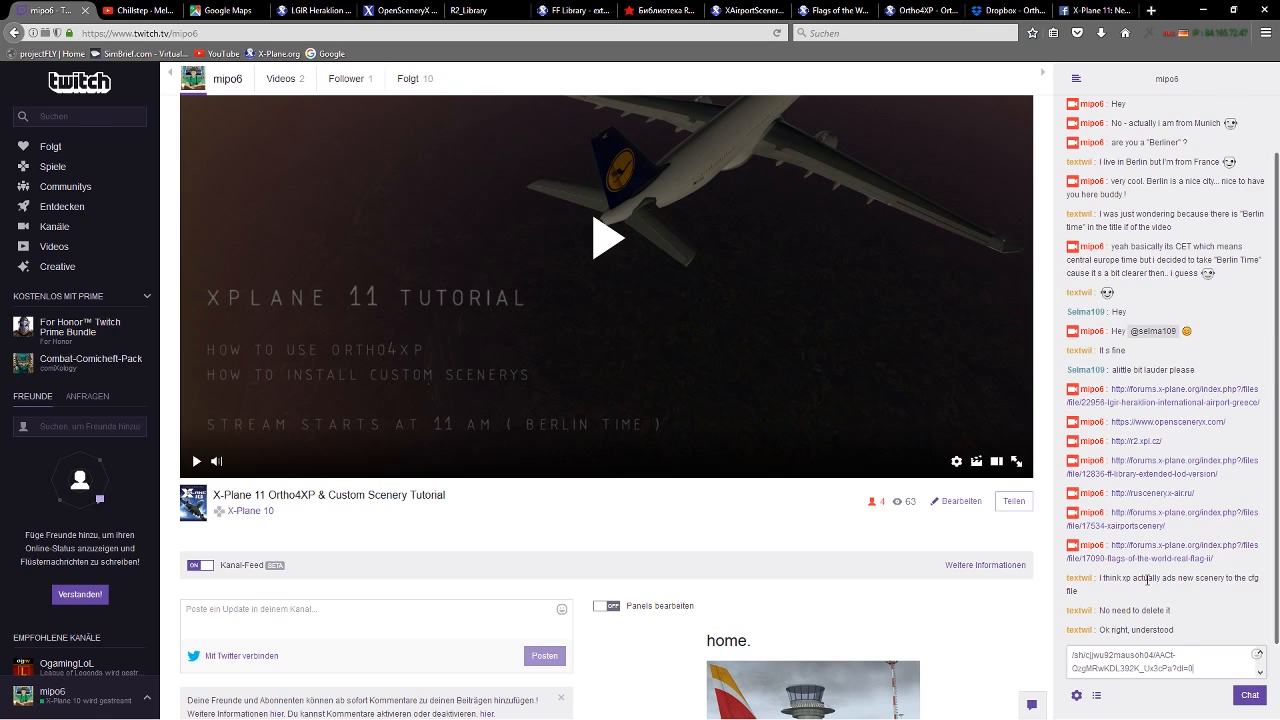
key("Return")
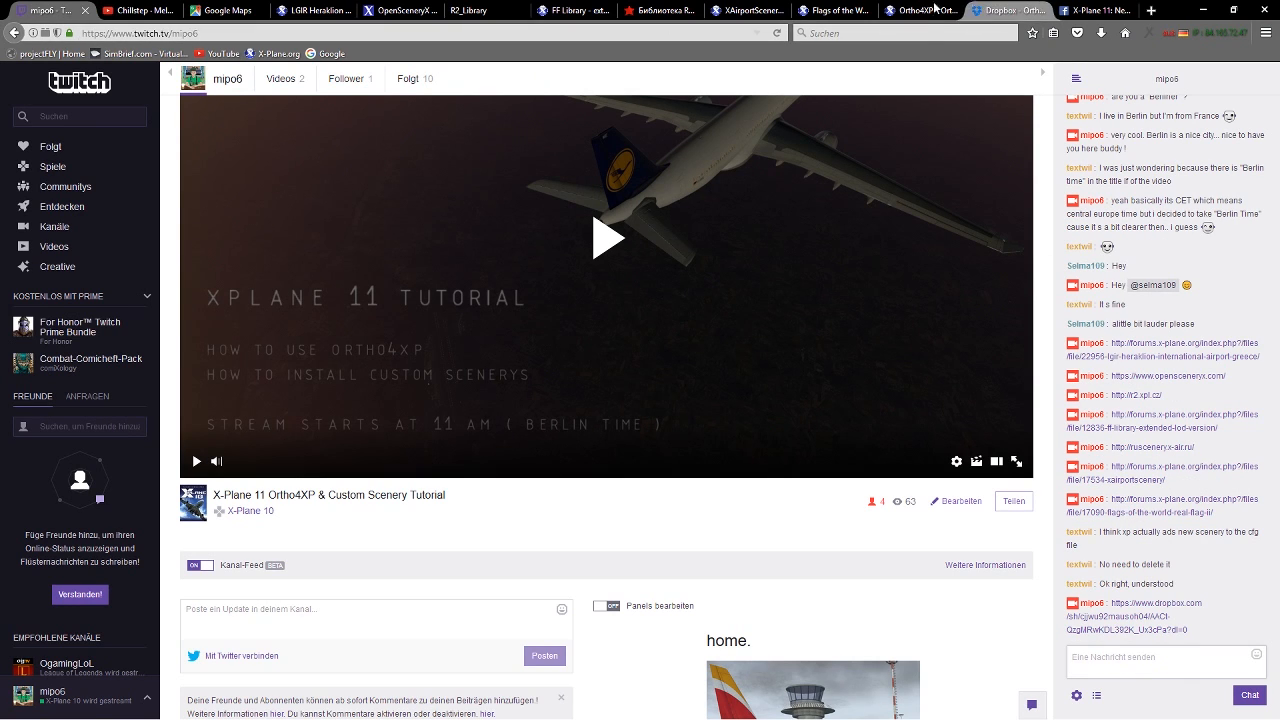
Review the folders and files of the Ortho4XP download on its Dropbox page.
left_click(999, 12)
scroll(251, 451, "down", 1)
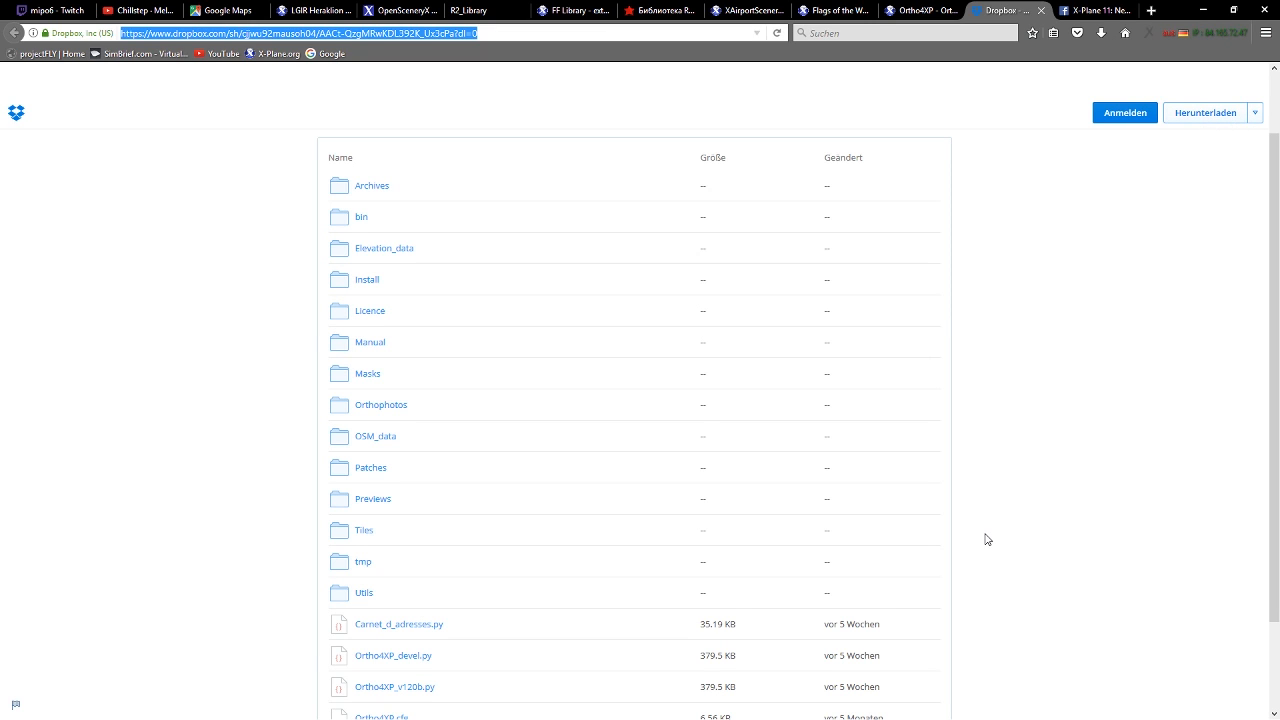
scroll(987, 538, "down", 2)
scroll(987, 538, "up", 3)
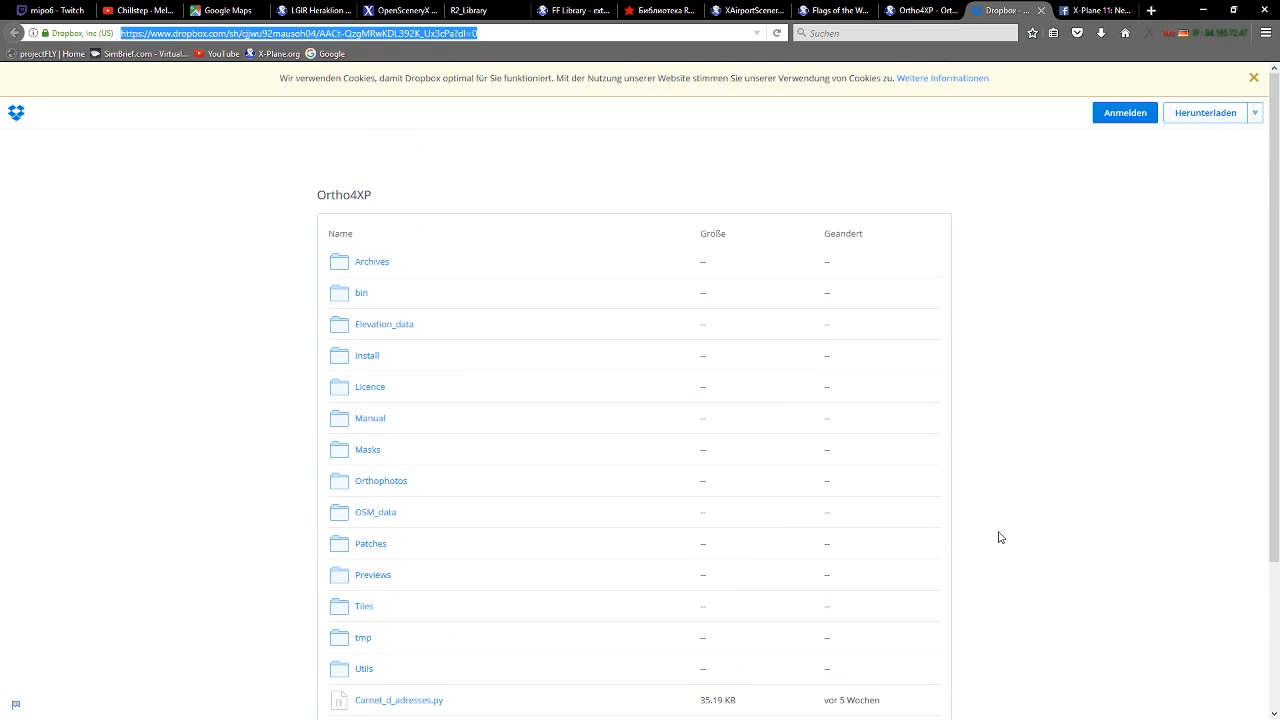
Minimize the browser, bring up the File Explorer window showing bin, go up to the Ortho4XP folder and move the window toward the screen's center.
left_click(1204, 10)
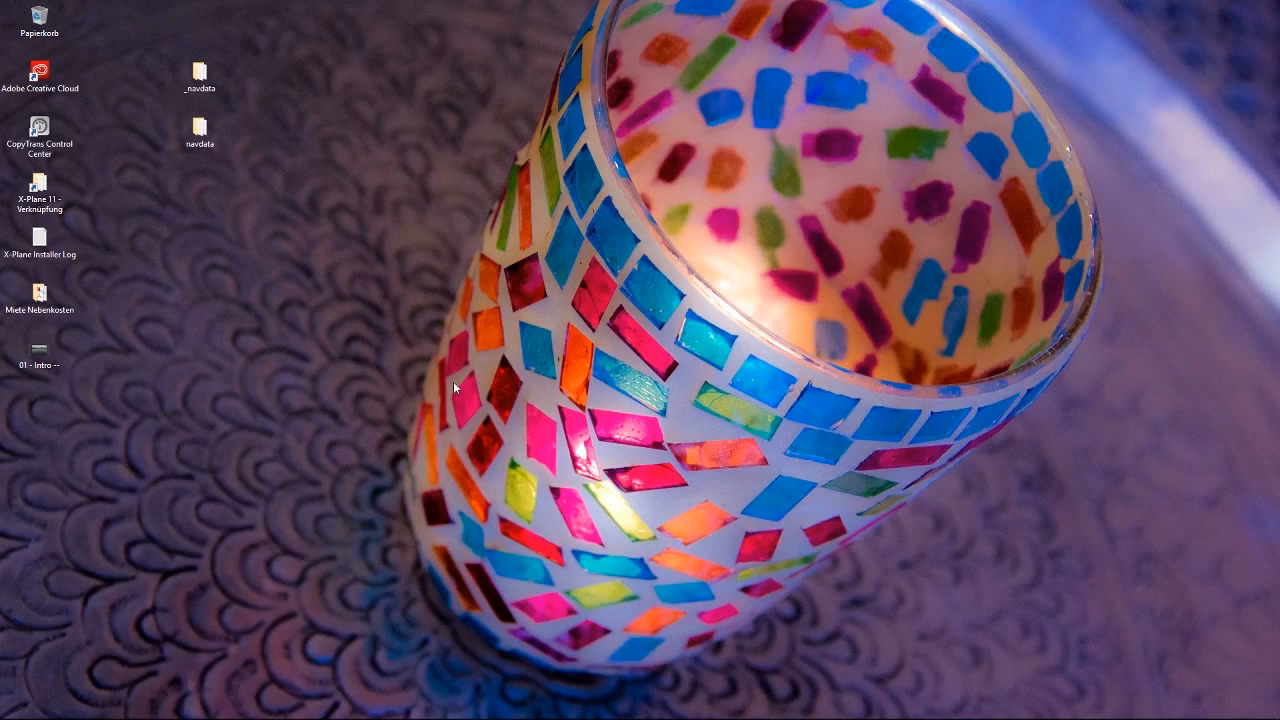
mouse_move(89, 714)
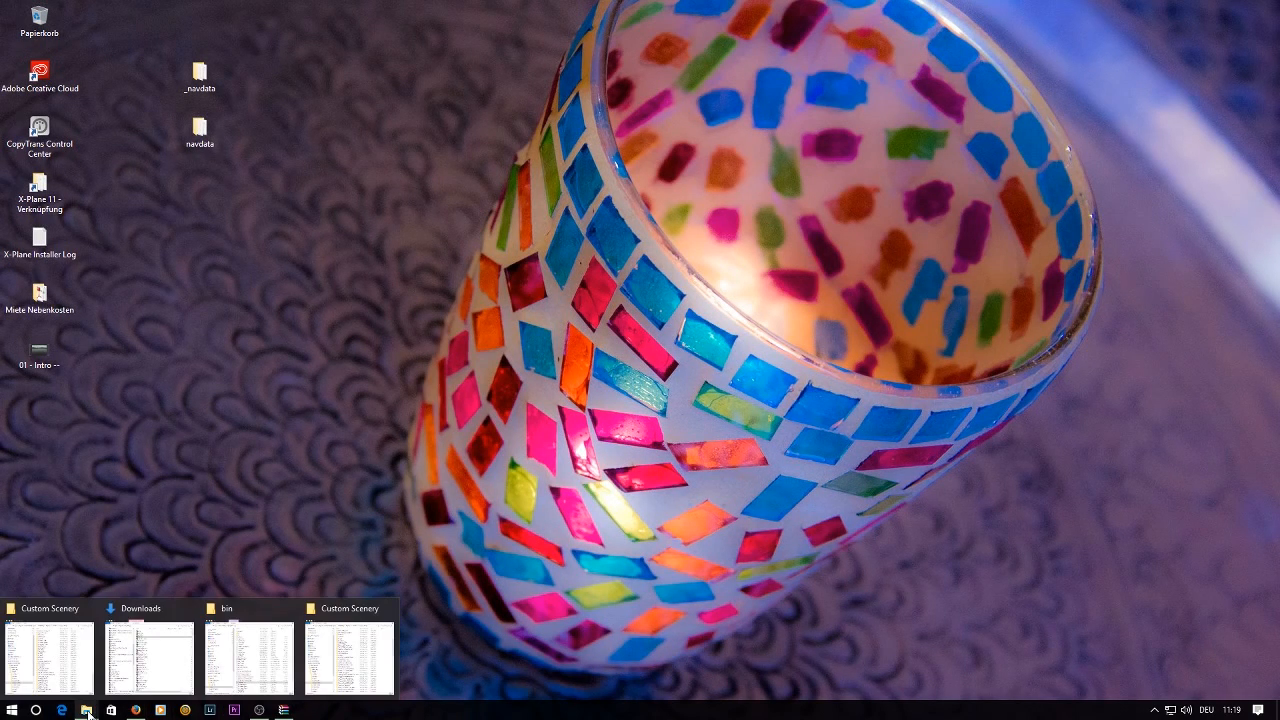
left_click(249, 655)
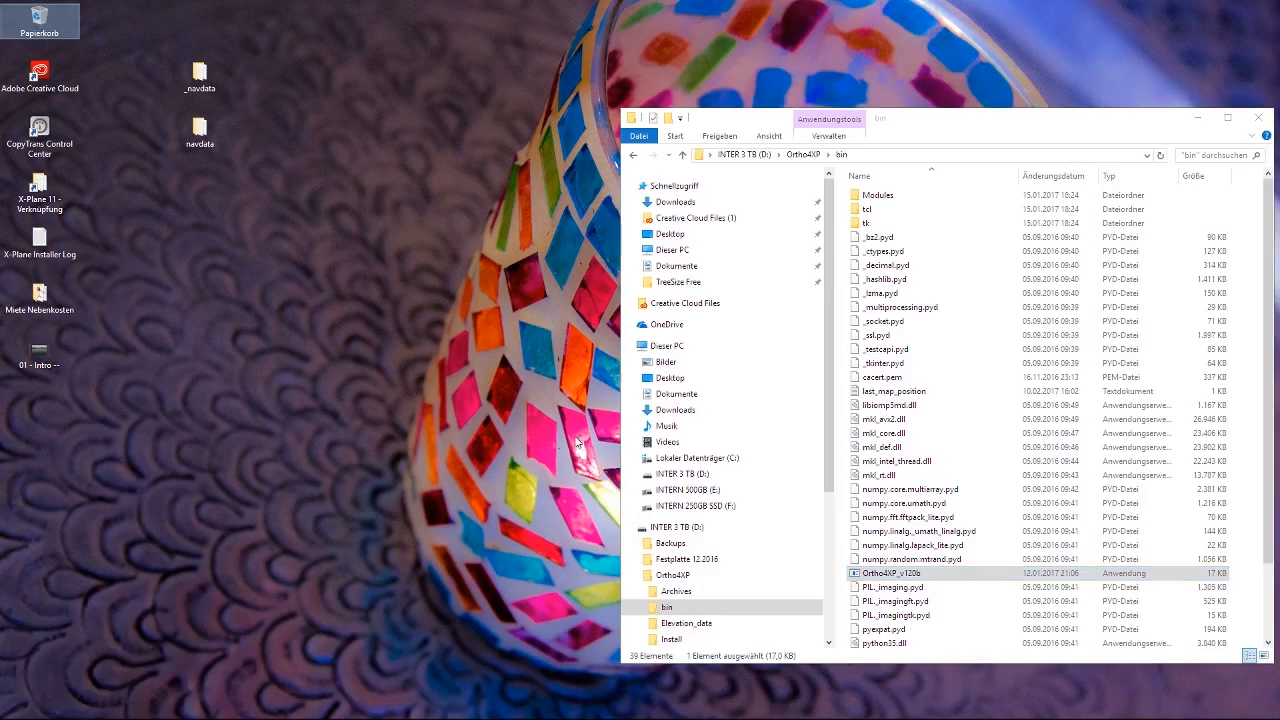
key("BackSpace")
left_click_drag(962, 122, 580, 94)
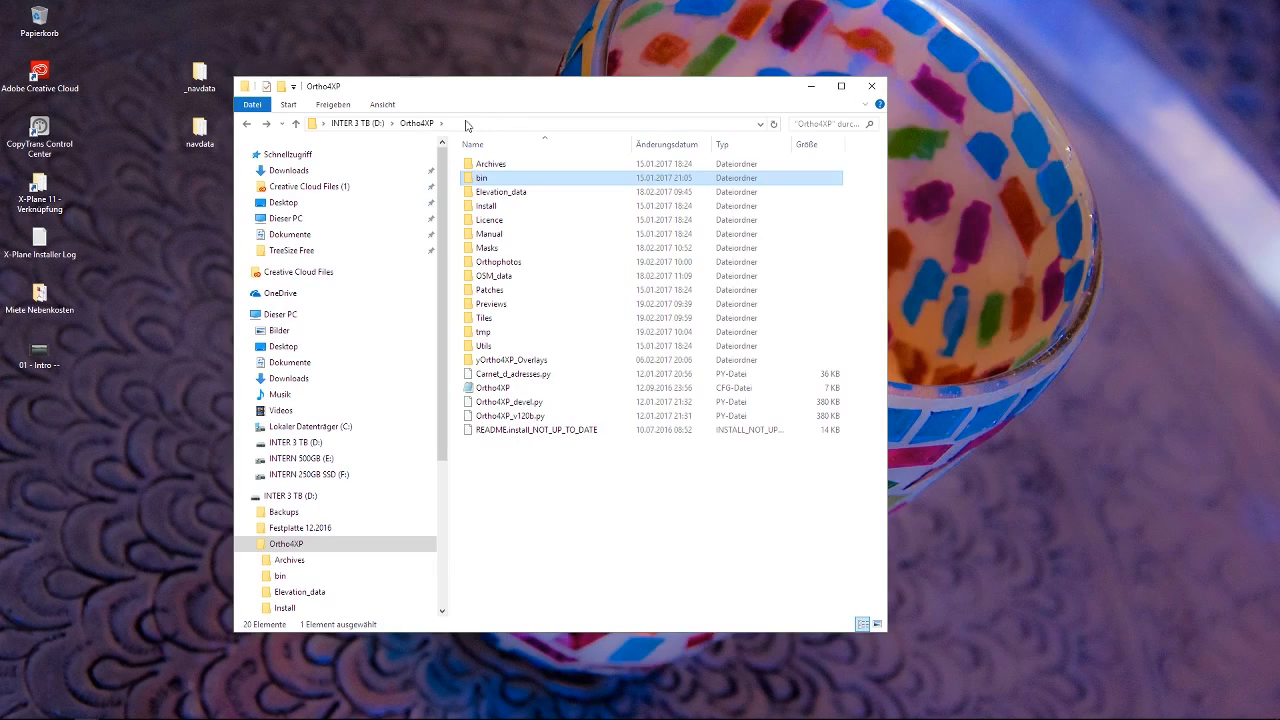
Open the bin folder inside Ortho4XP, run Ortho4XP_v120b as administrator and allow it to make changes to the device.
left_click(410, 128)
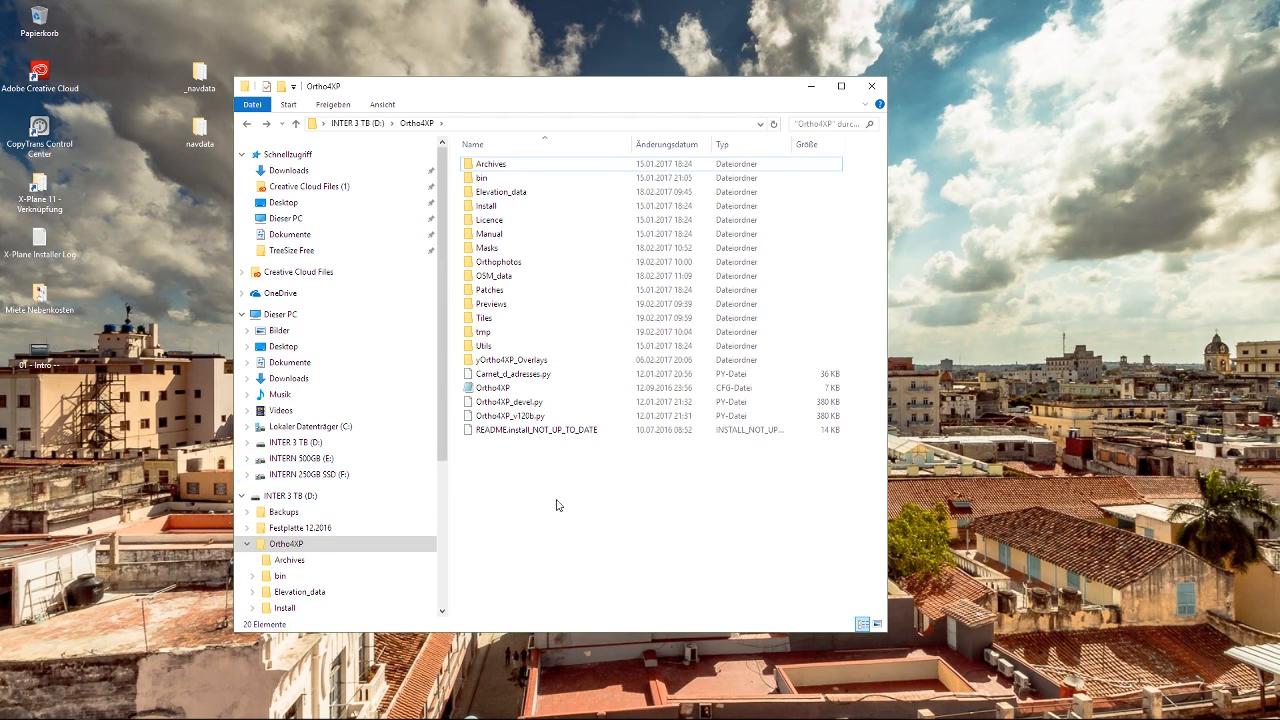
left_click_drag(441, 436, 443, 580)
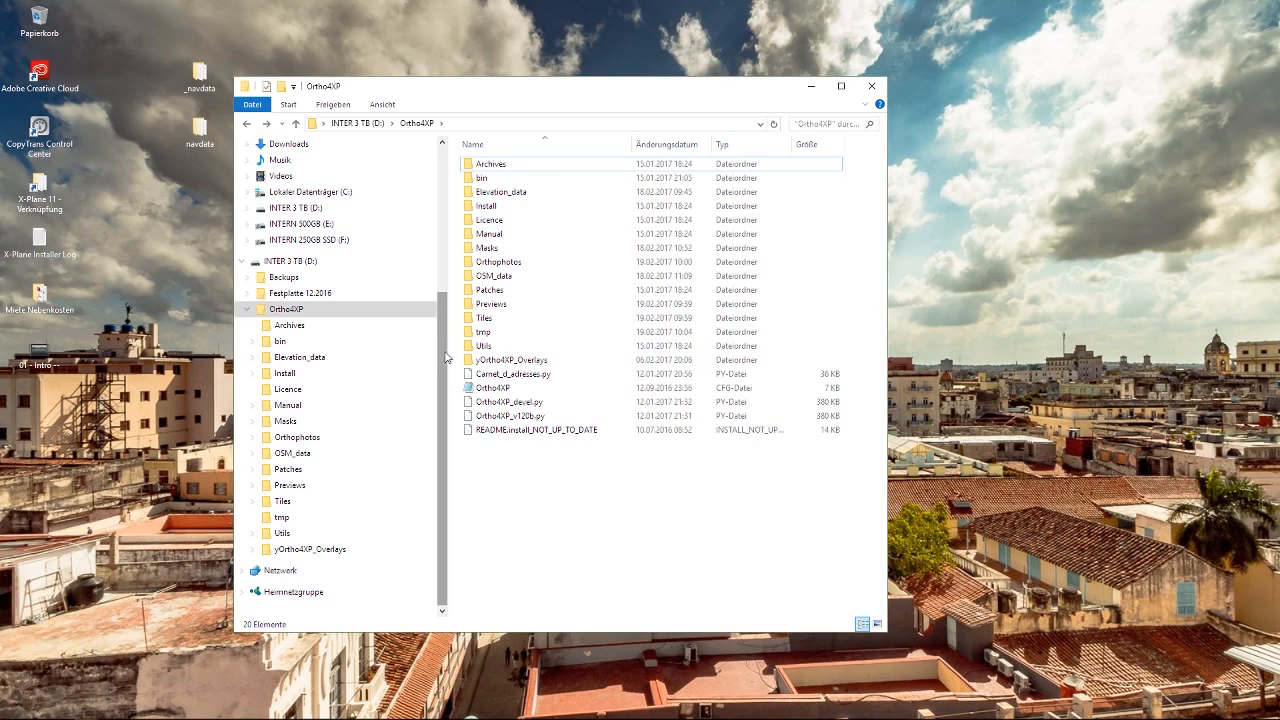
left_click_drag(445, 355, 458, 162)
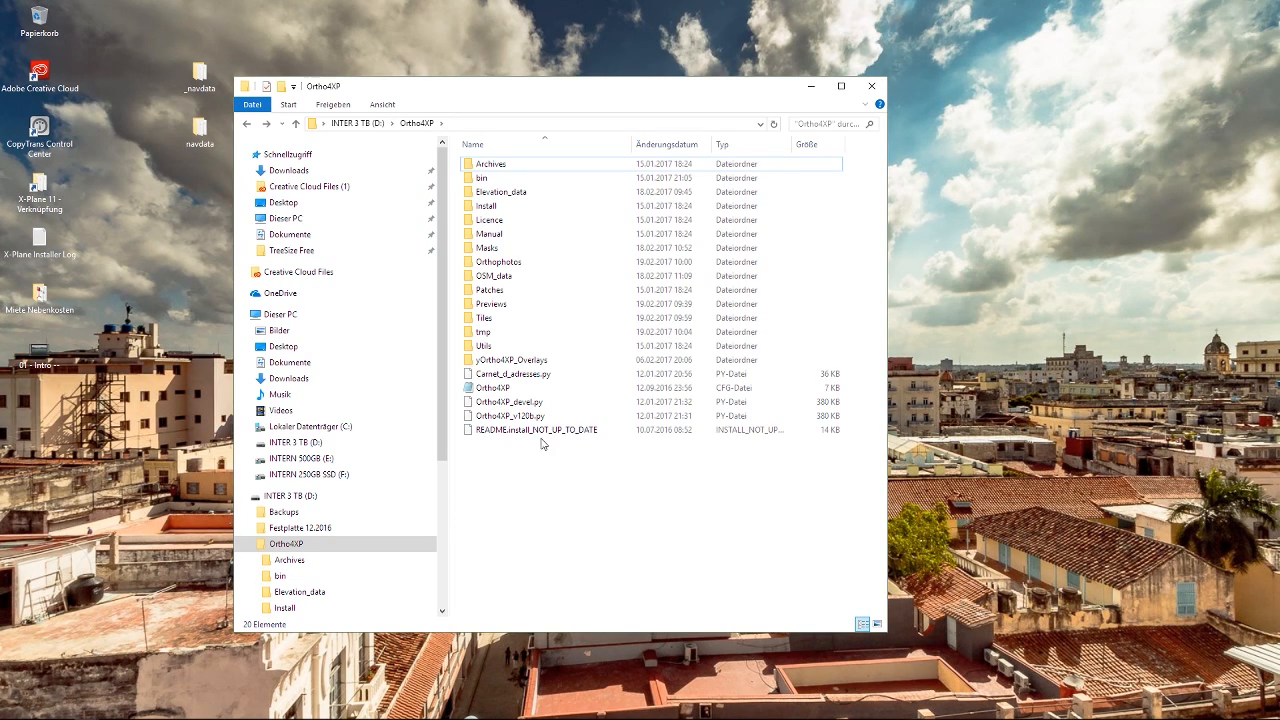
double_click(497, 183)
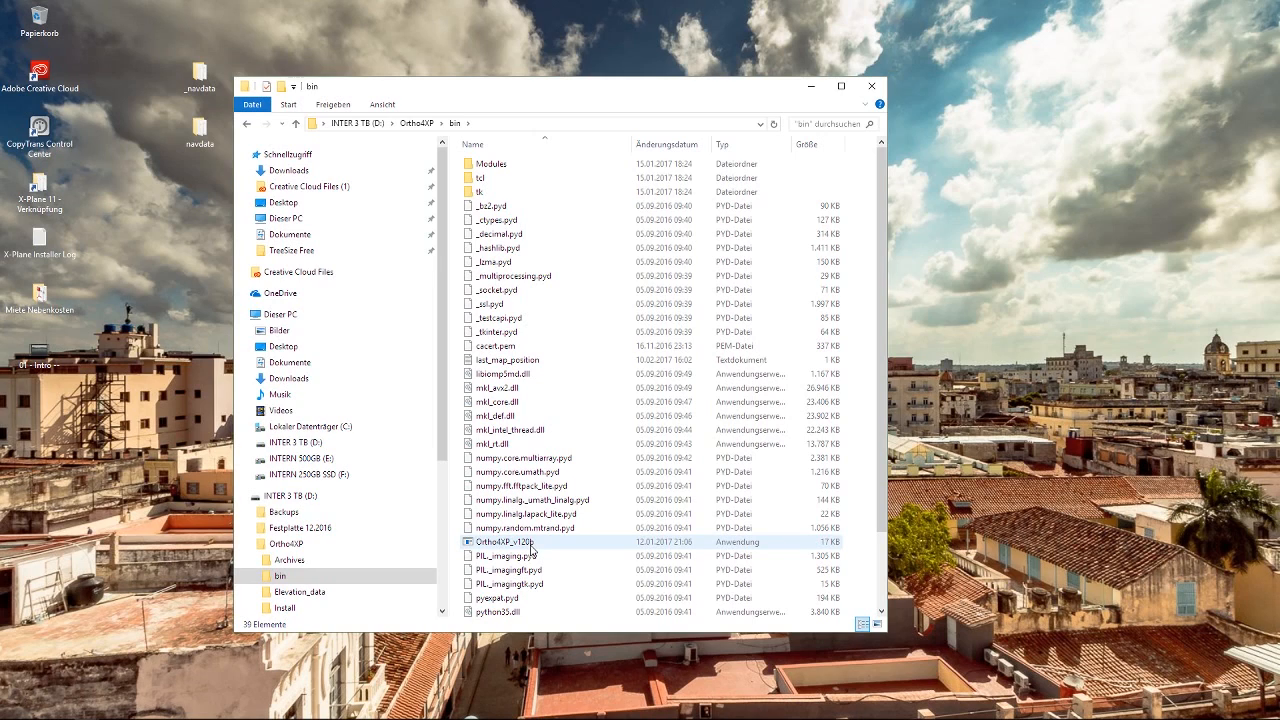
right_click(531, 548)
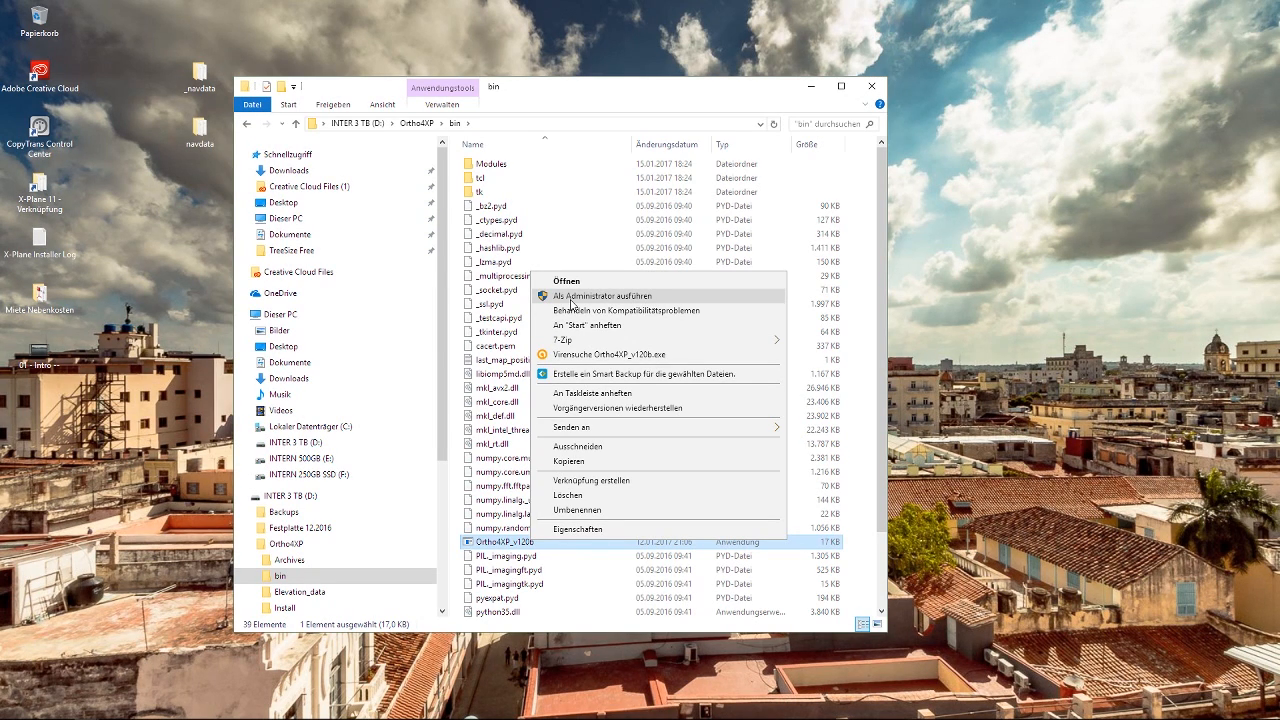
left_click(571, 296)
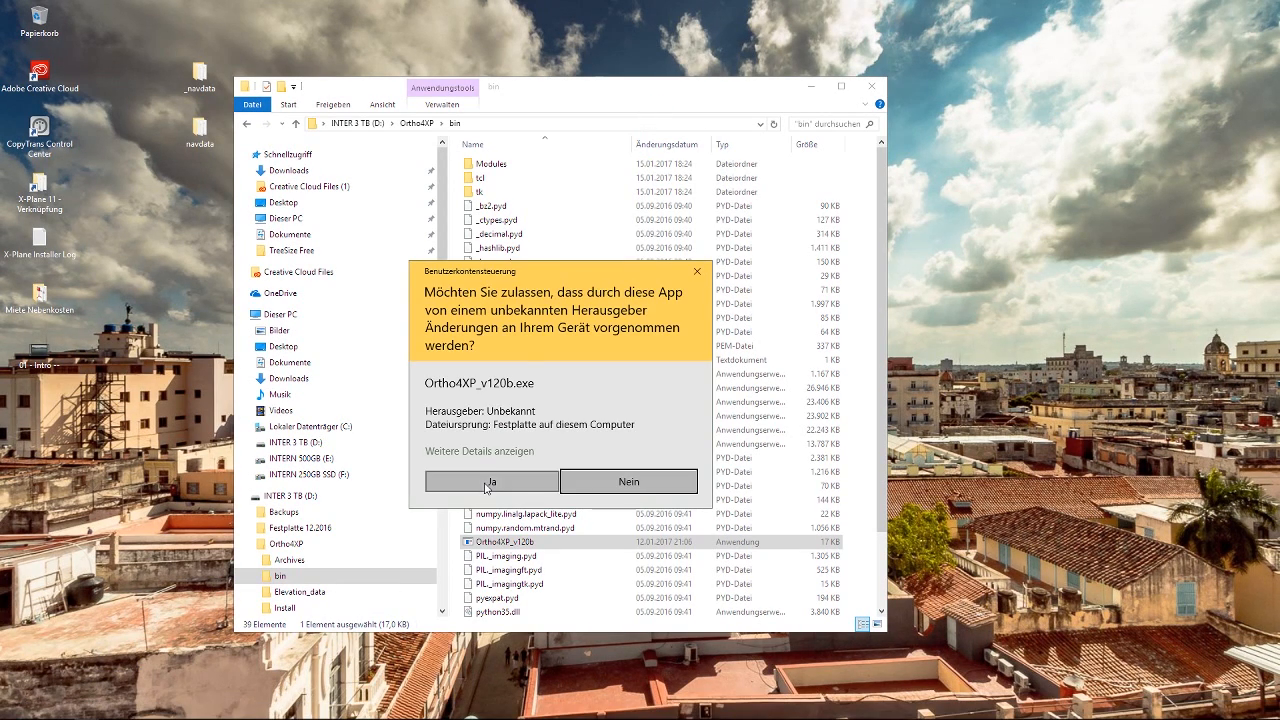
left_click(491, 487)
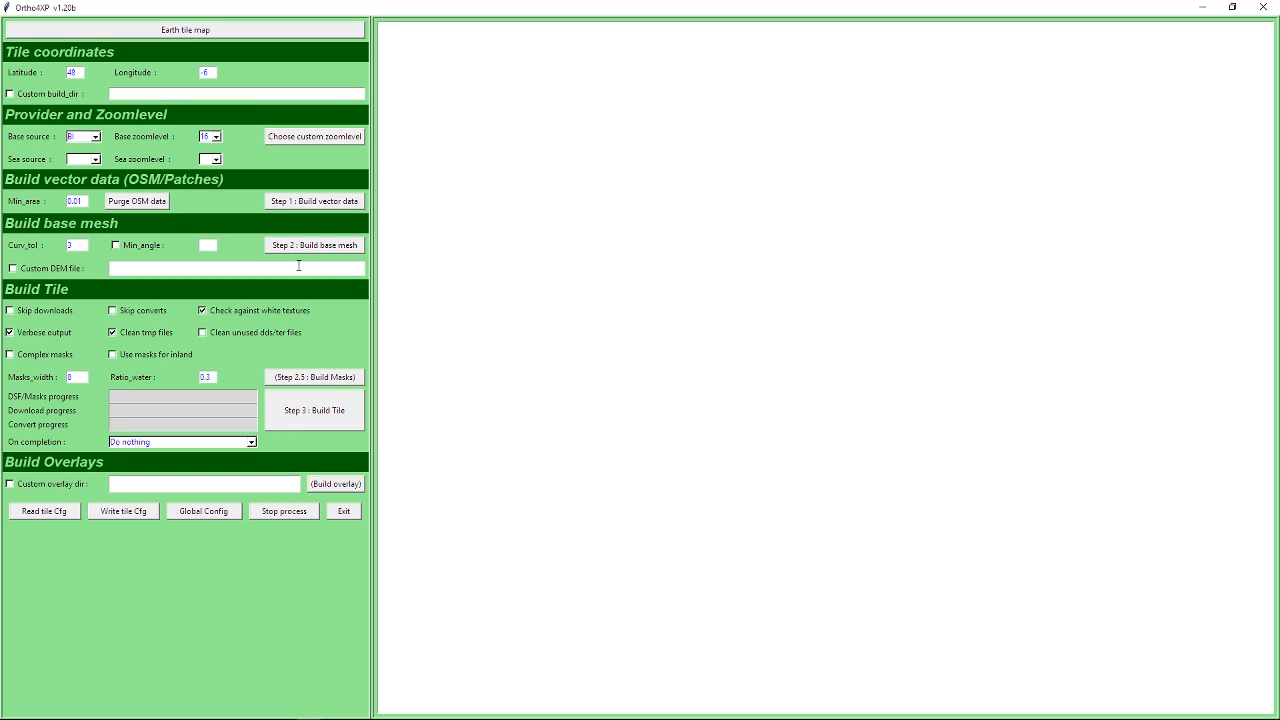
Open the Earth tile map and examine the existing tiles over the Alps, southern Greece and Crete.
left_click(195, 36)
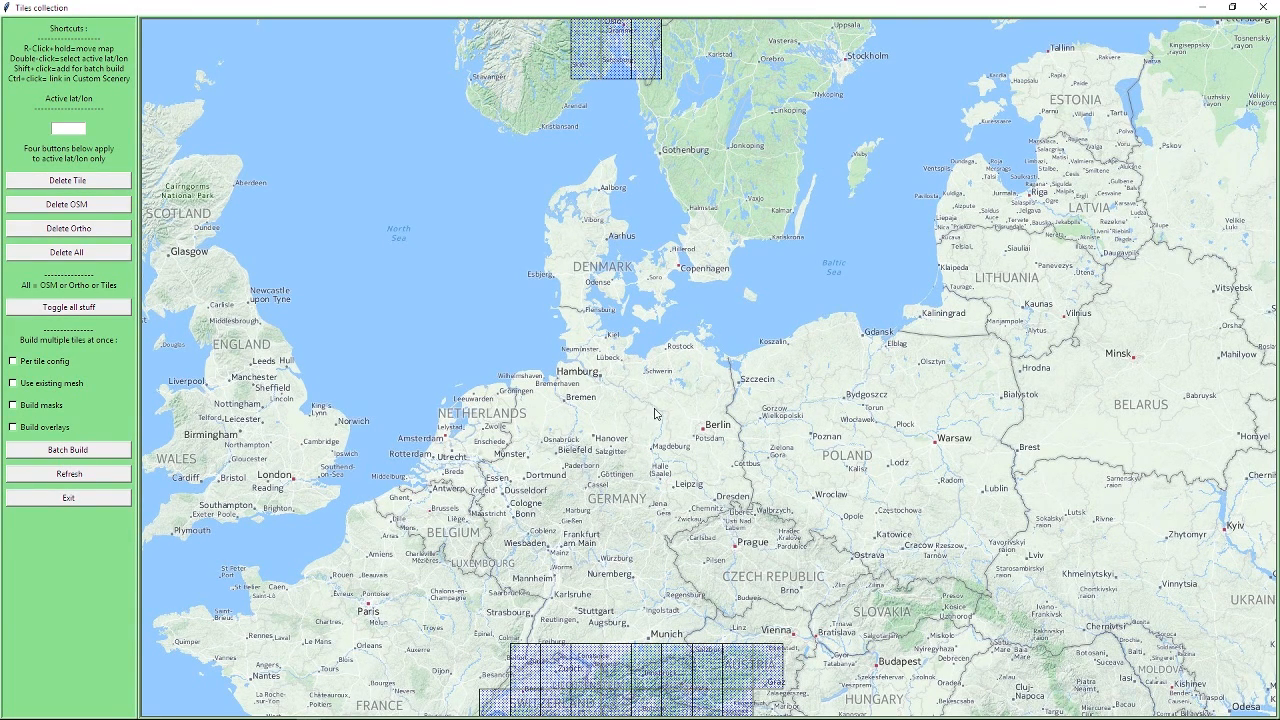
left_click_drag(643, 482, 647, 390)
left_click_drag(673, 448, 659, 344)
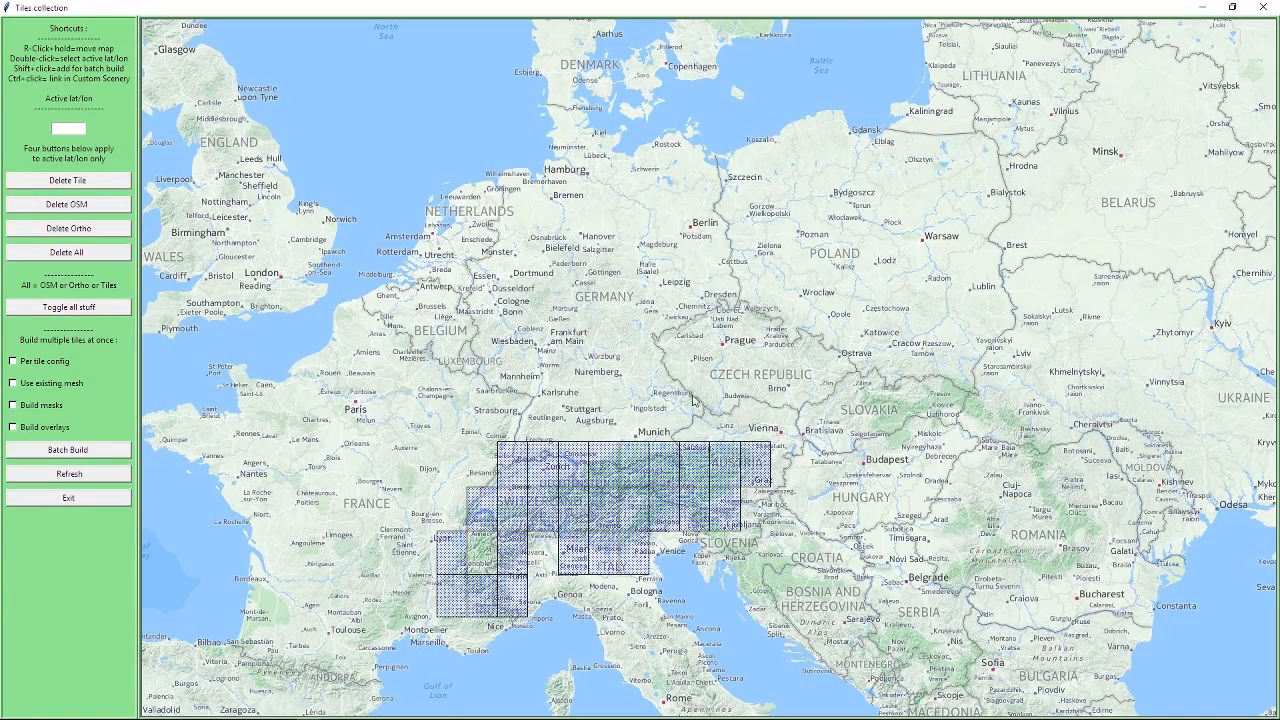
left_click_drag(689, 335, 661, 170)
left_click_drag(873, 524, 797, 384)
left_click_drag(872, 447, 708, 269)
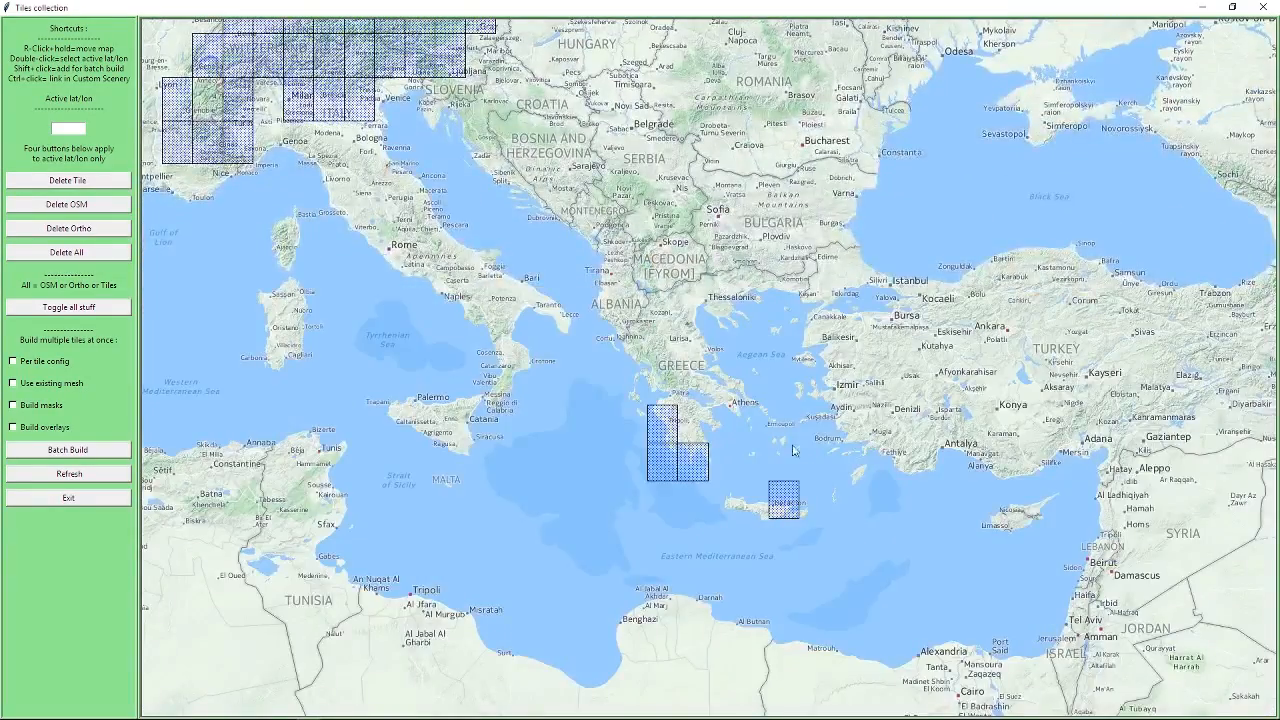
left_click_drag(802, 470, 740, 382)
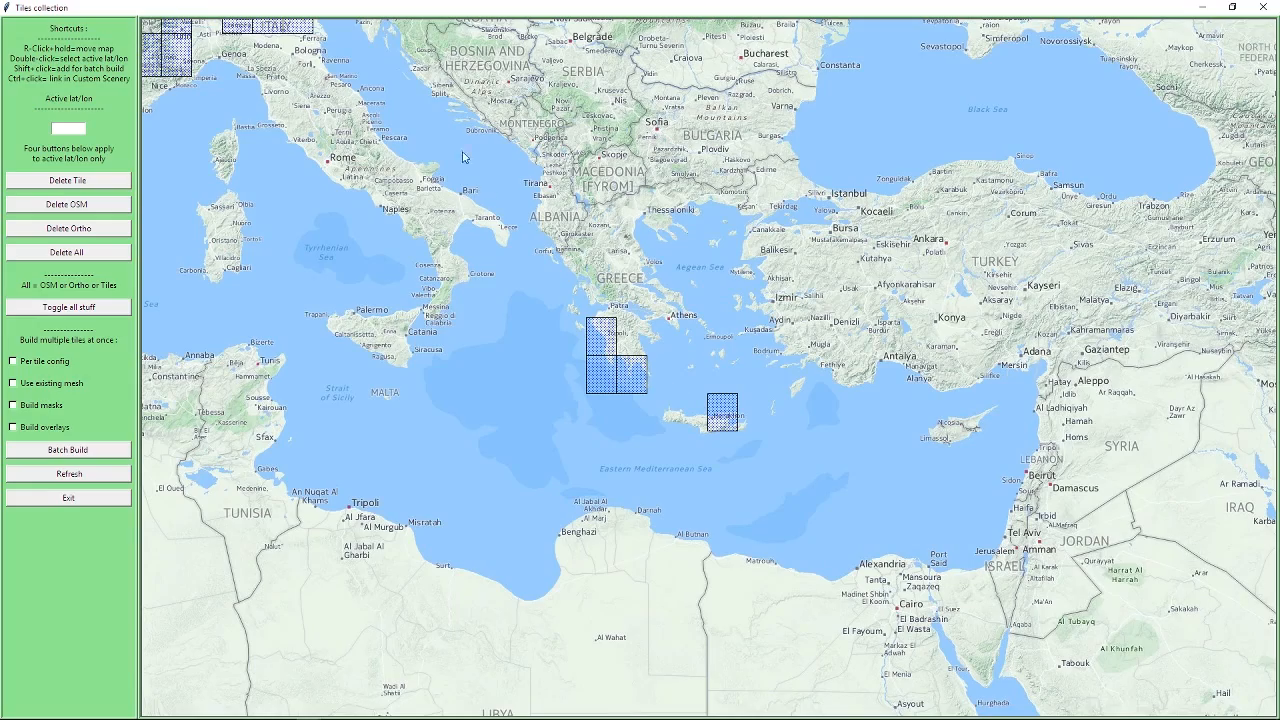
left_click_drag(460, 139, 682, 412)
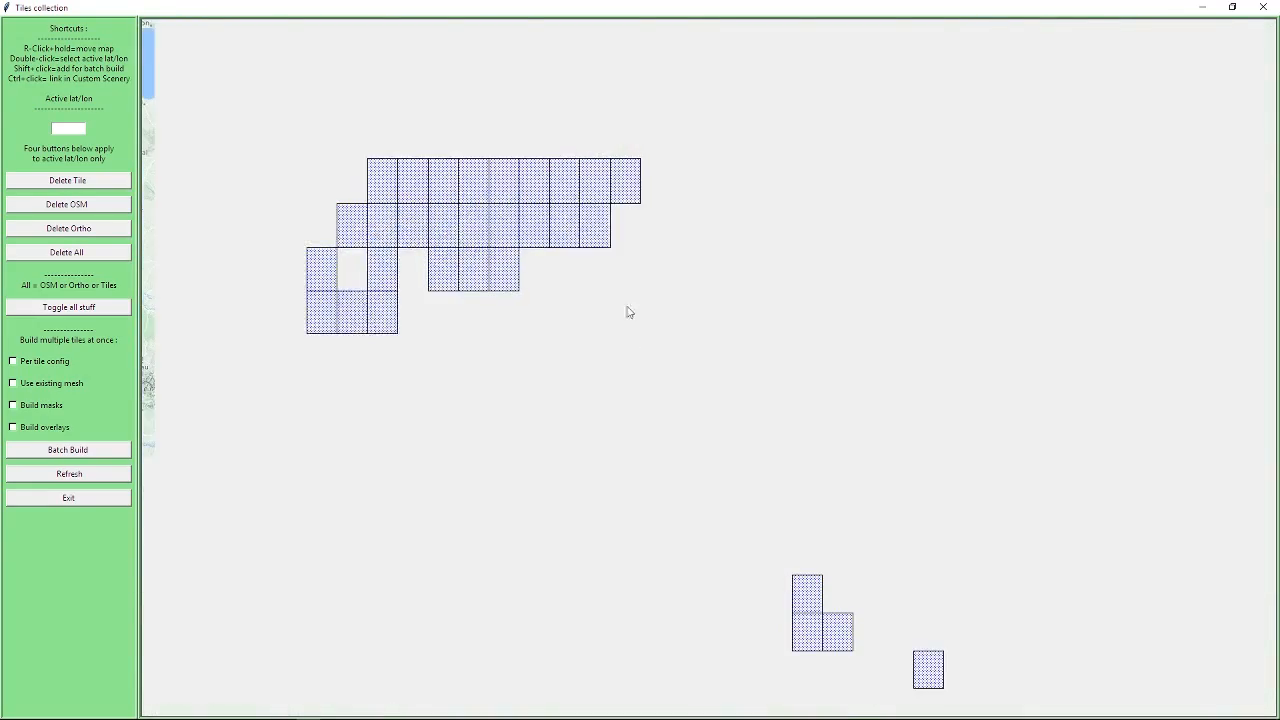
left_click_drag(494, 129, 583, 341)
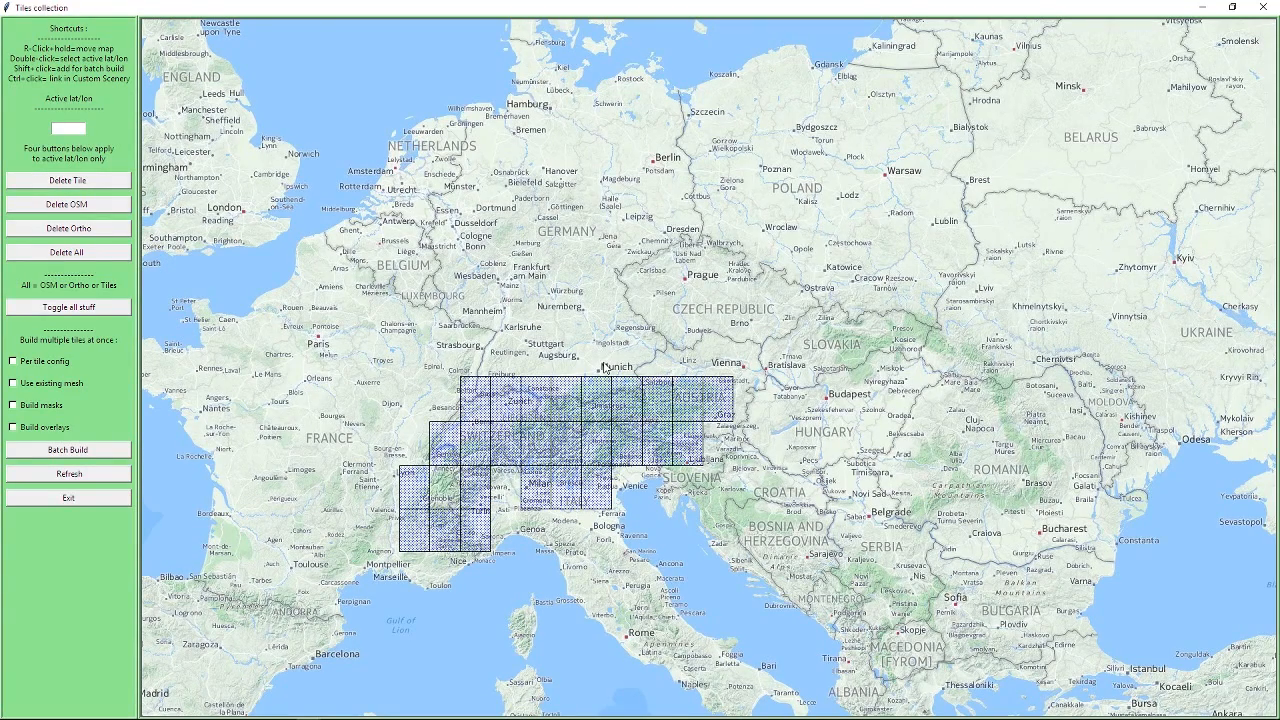
Mark the tile +48+011 at Munich and its eastern neighbour +48+012 on the map.
double_click(603, 373)
left_click(599, 368, "shift")
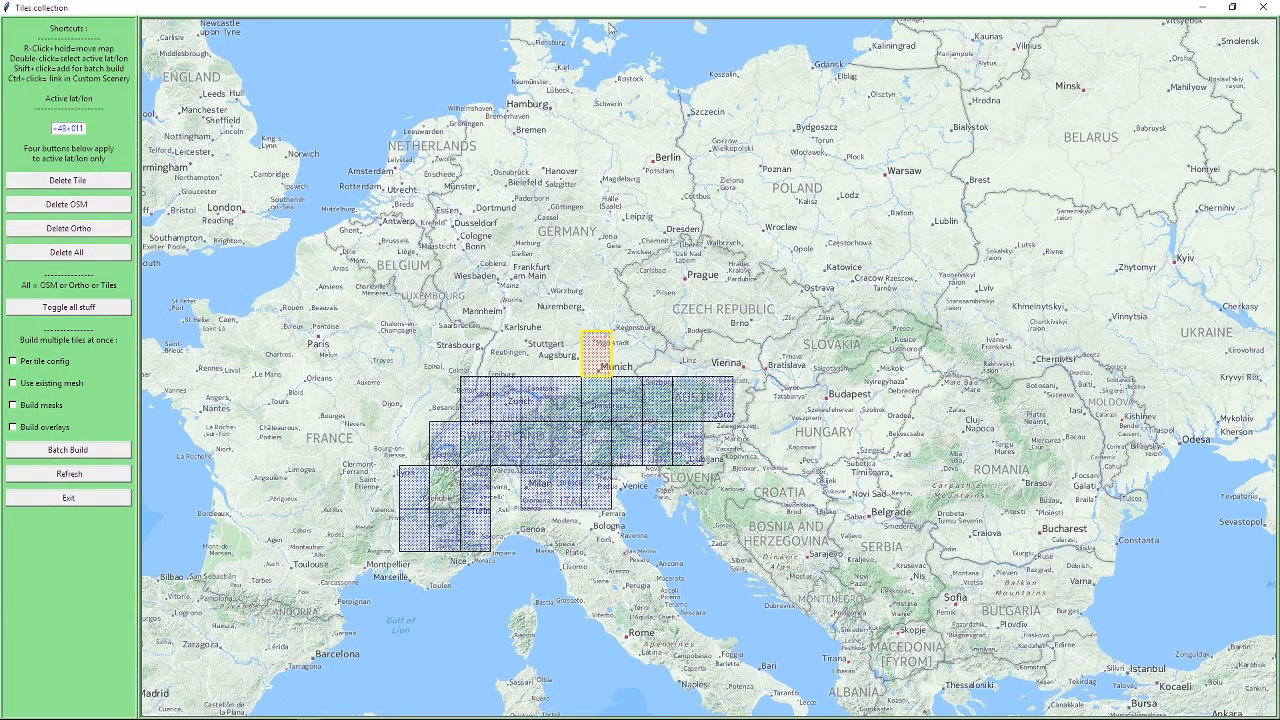
double_click(624, 366)
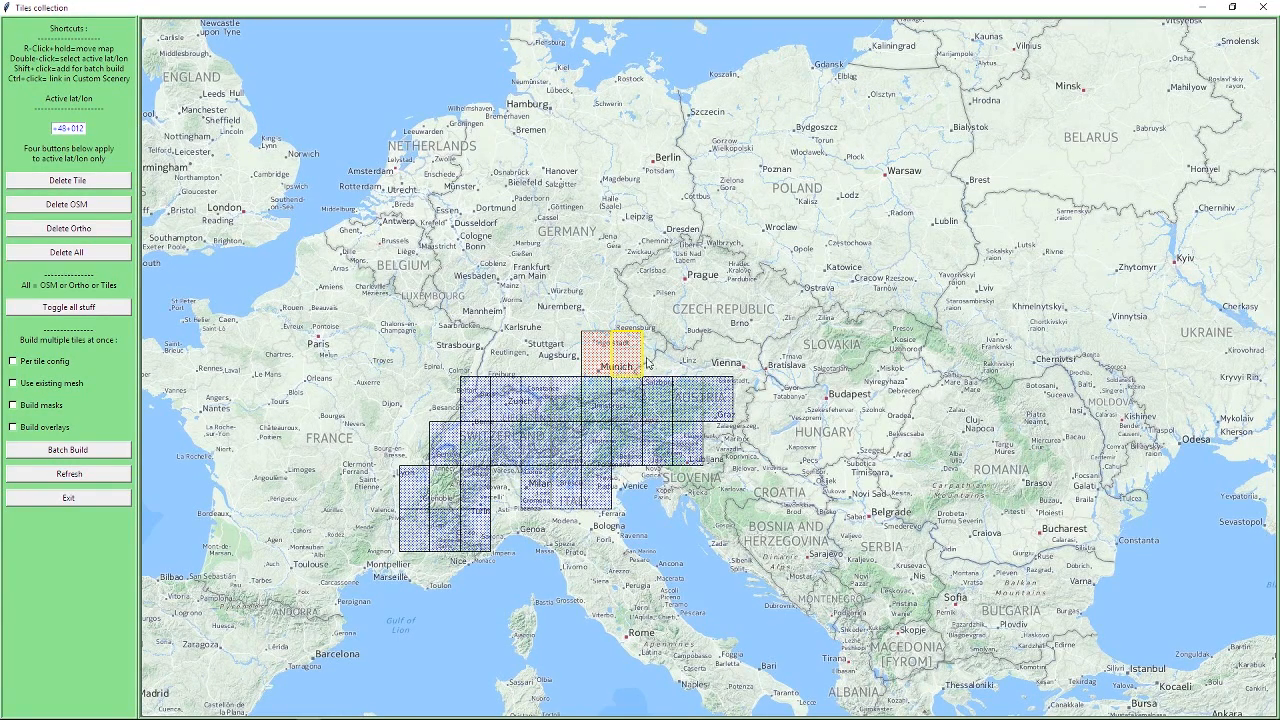
Mark the next two tiles to the east, +48+013 and +48+014, and unmark them again.
double_click(656, 362)
double_click(684, 360)
left_click(691, 355, "shift")
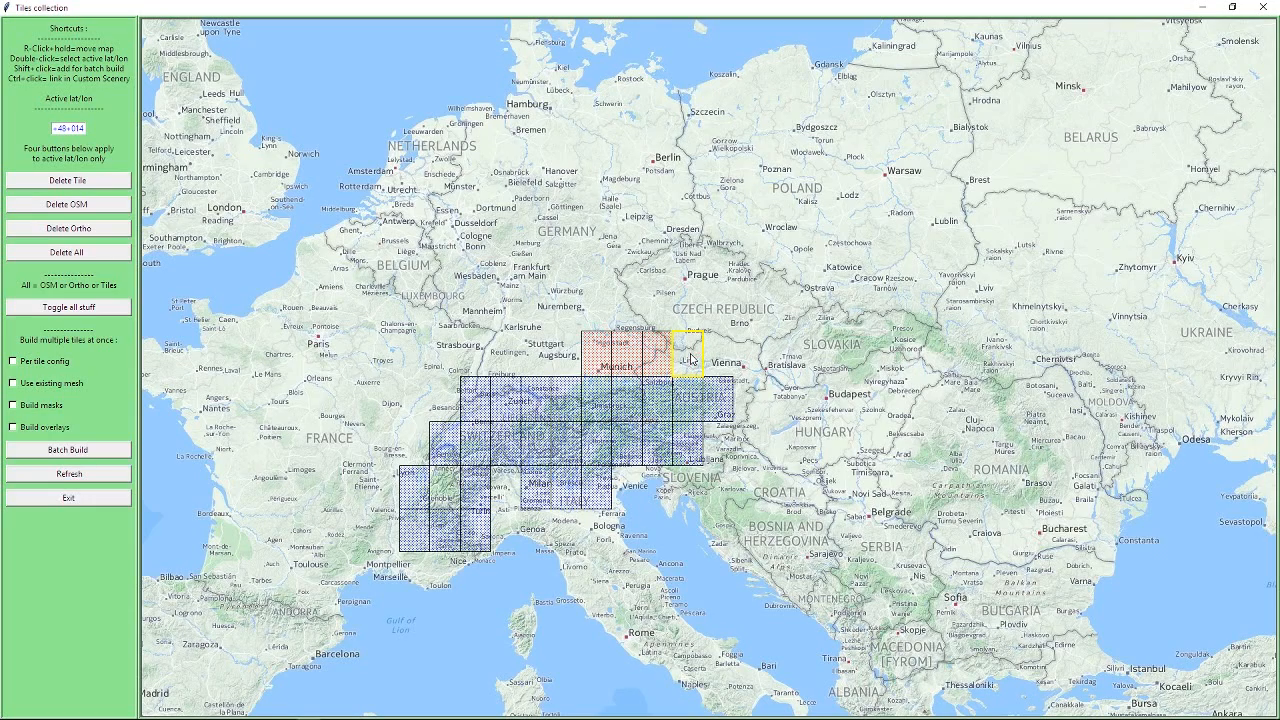
left_click(667, 358, "shift")
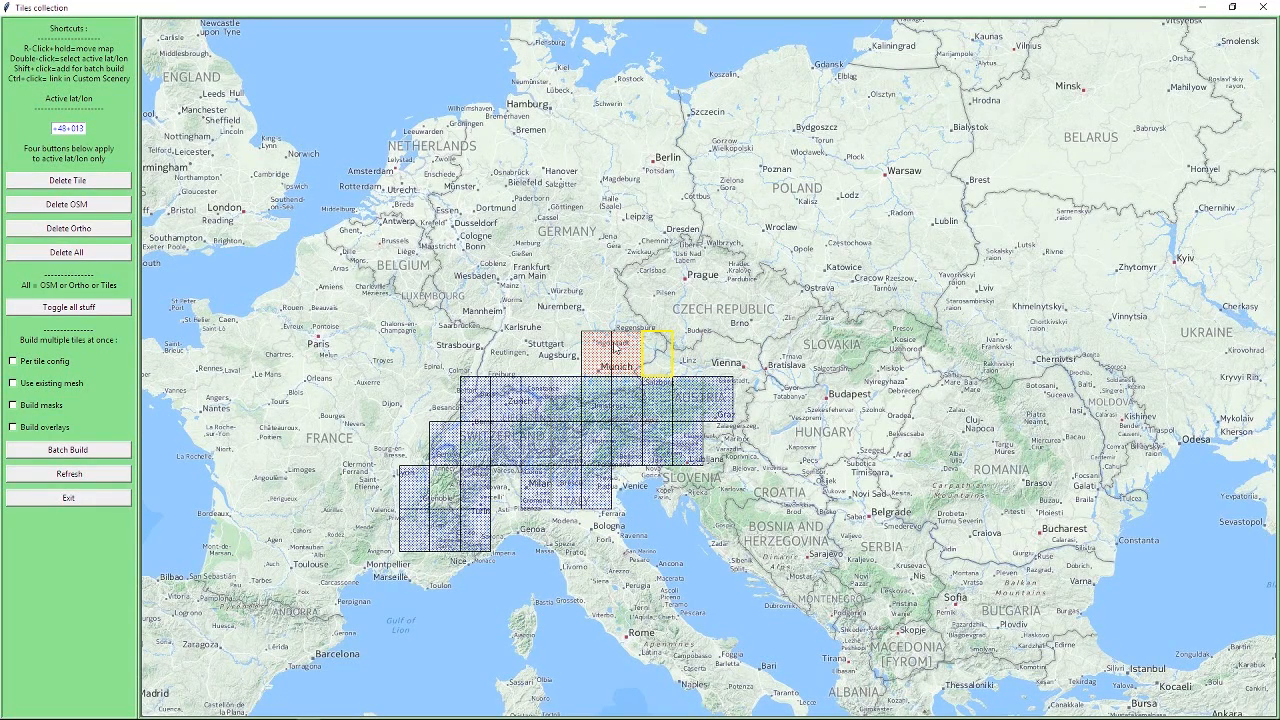
Reselect the two marked tiles around Munich, ending with +48+011 as the active tile.
double_click(621, 350)
double_click(600, 361)
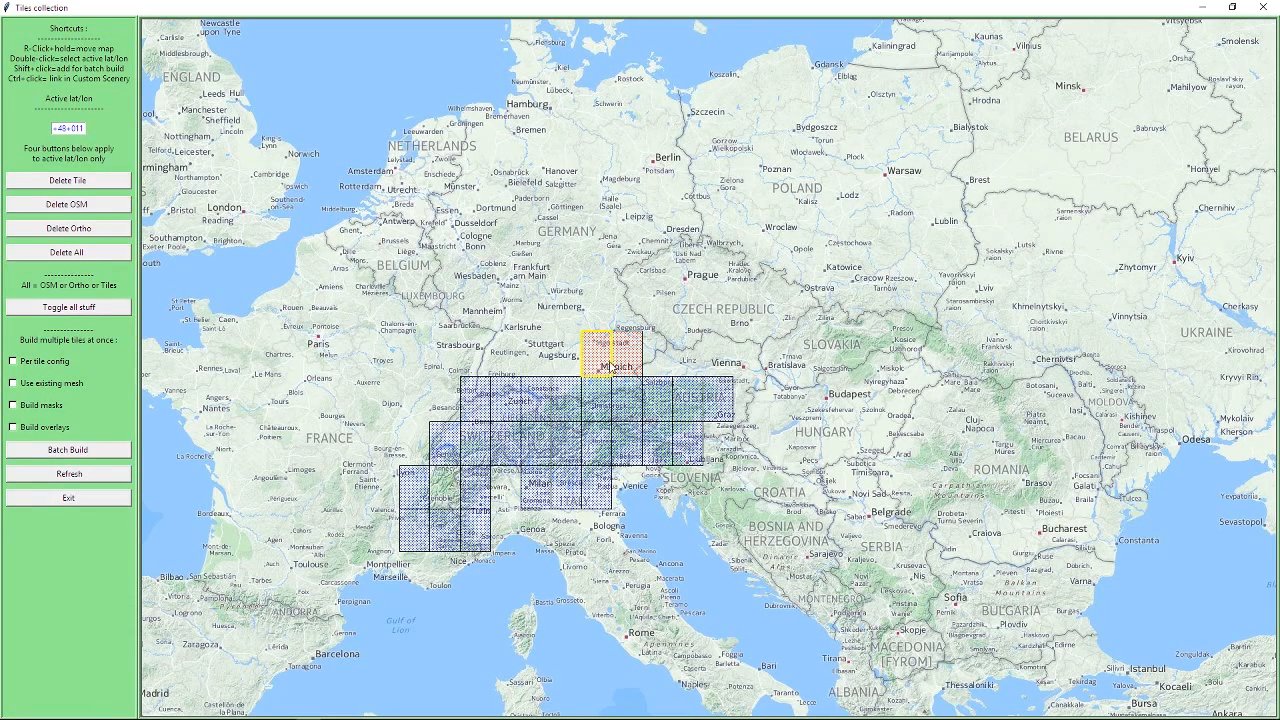
double_click(617, 357)
double_click(606, 357)
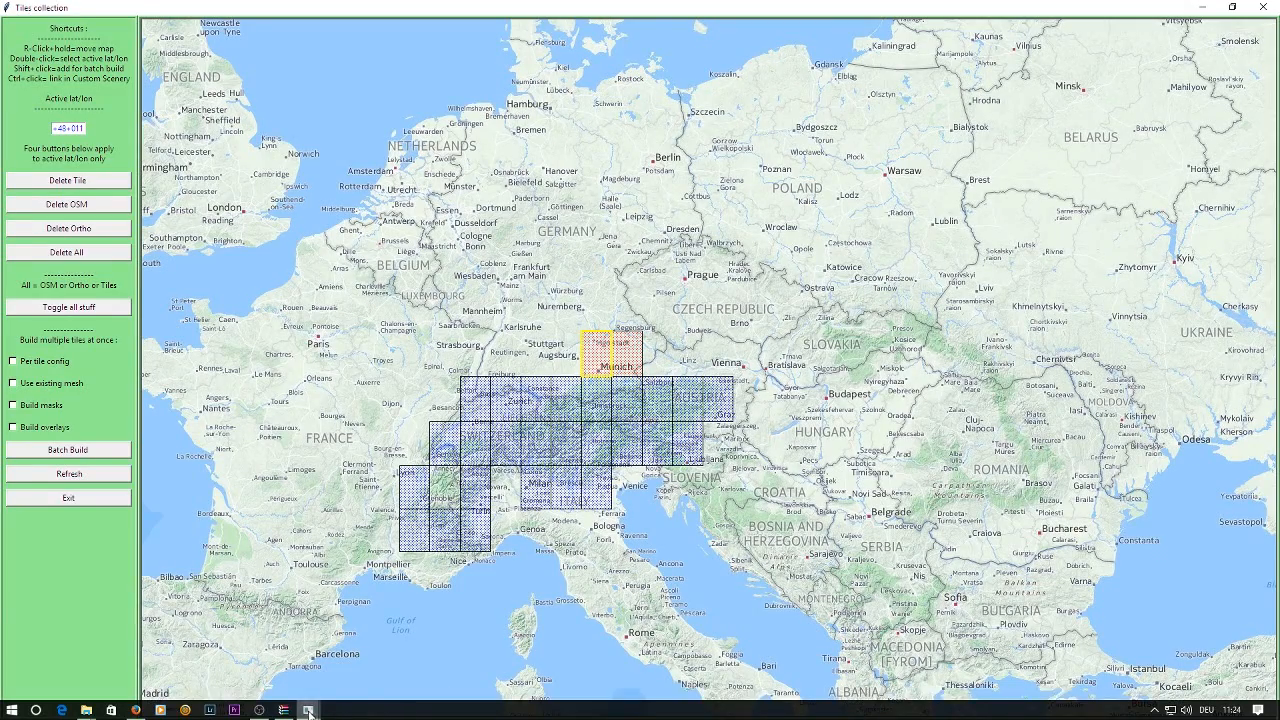
Compare the tile map with the main Ortho4XP window and check the latitude and longitude there.
mouse_move(308, 711)
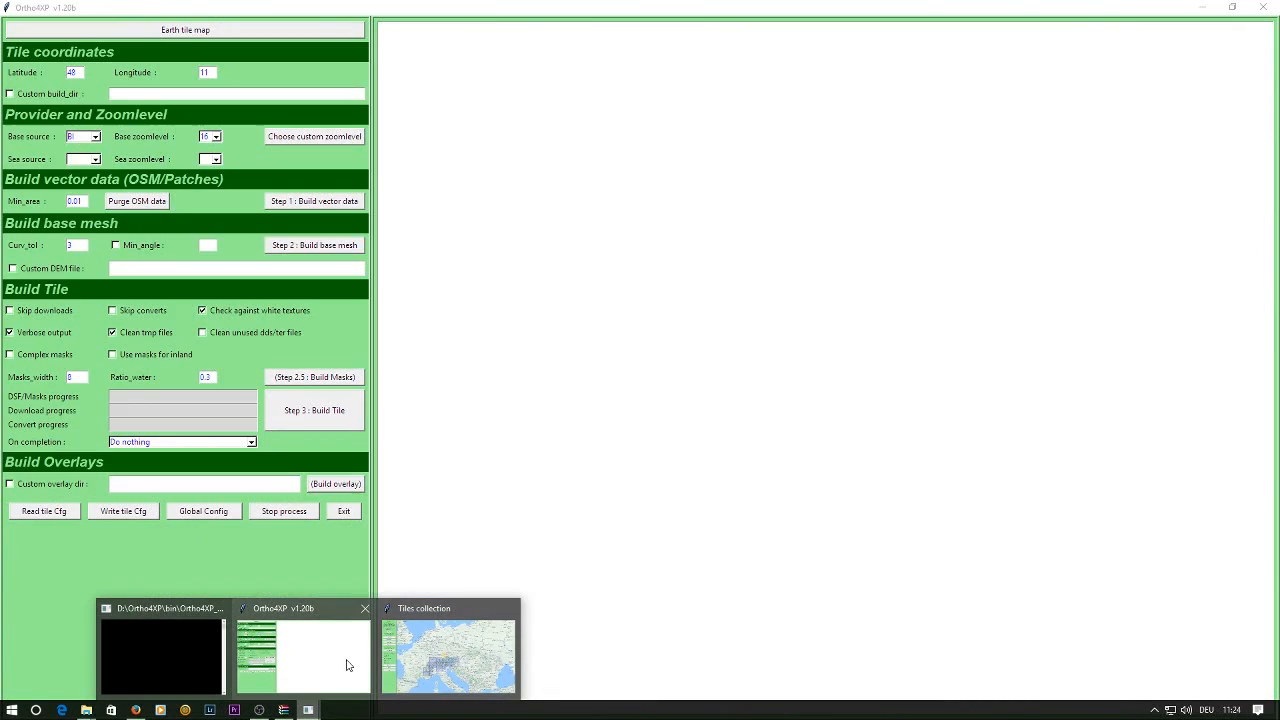
left_click(348, 668)
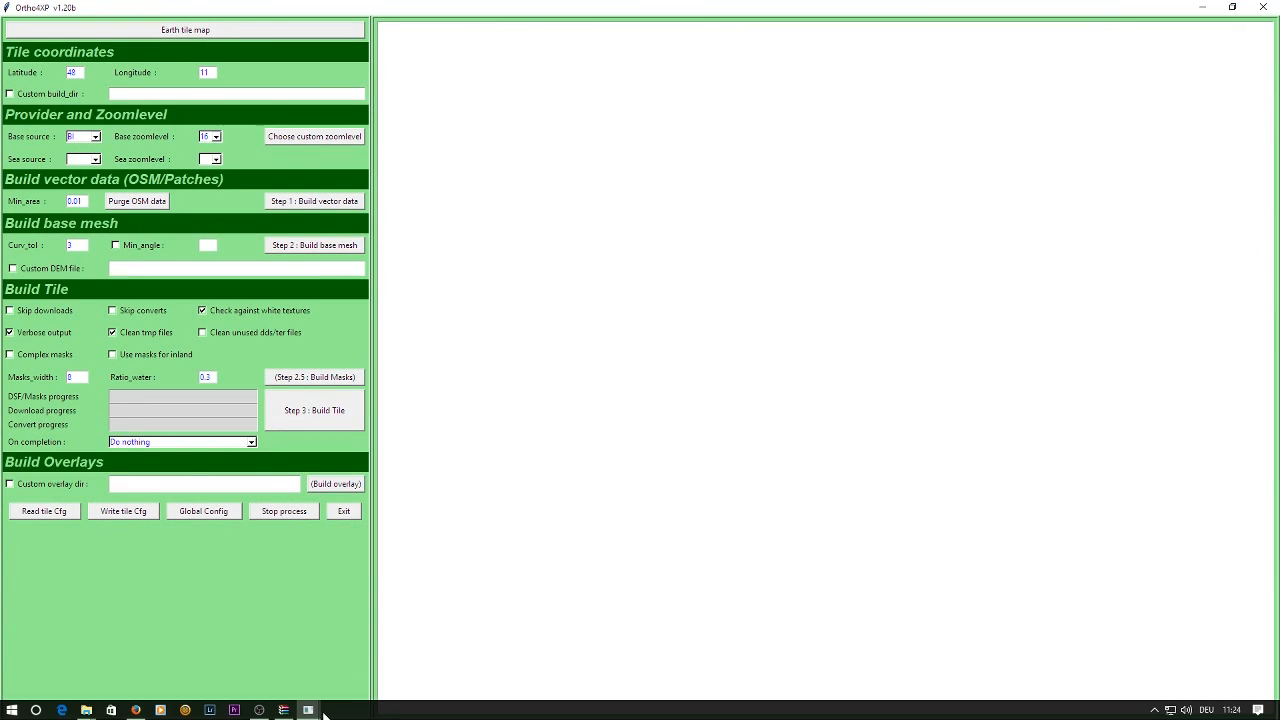
mouse_move(310, 710)
left_click(407, 669)
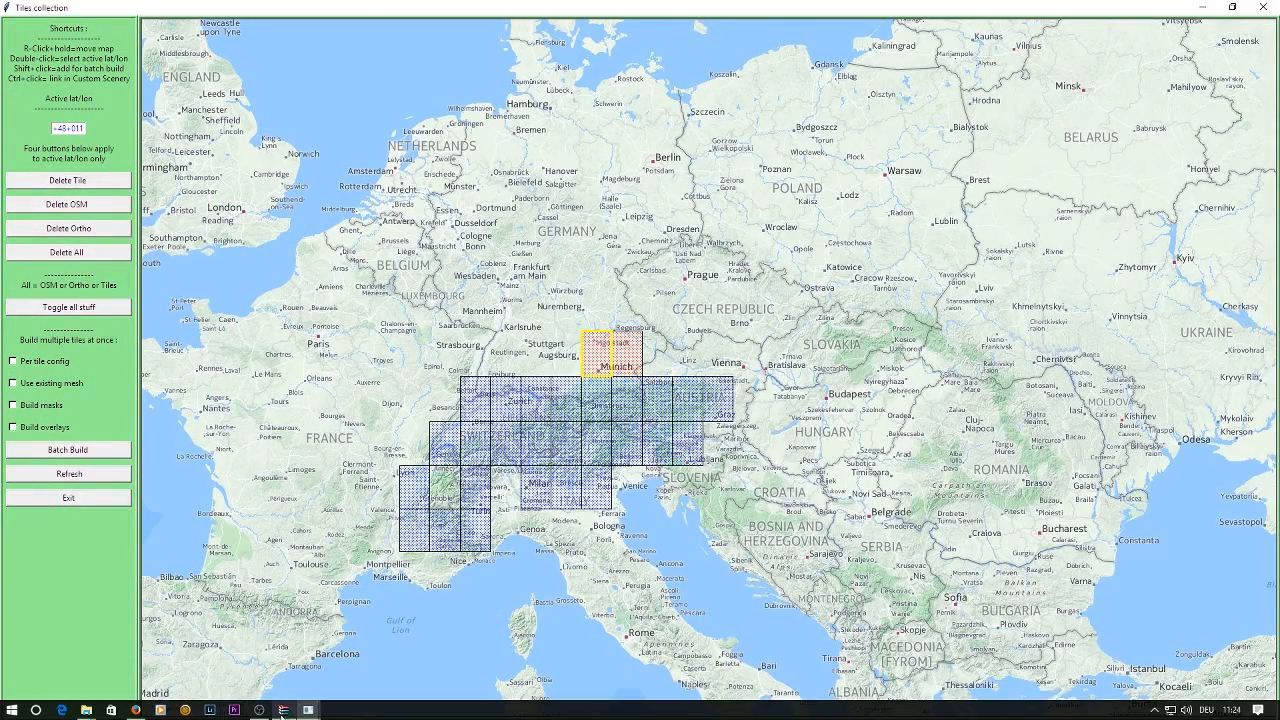
mouse_move(308, 710)
left_click(313, 670)
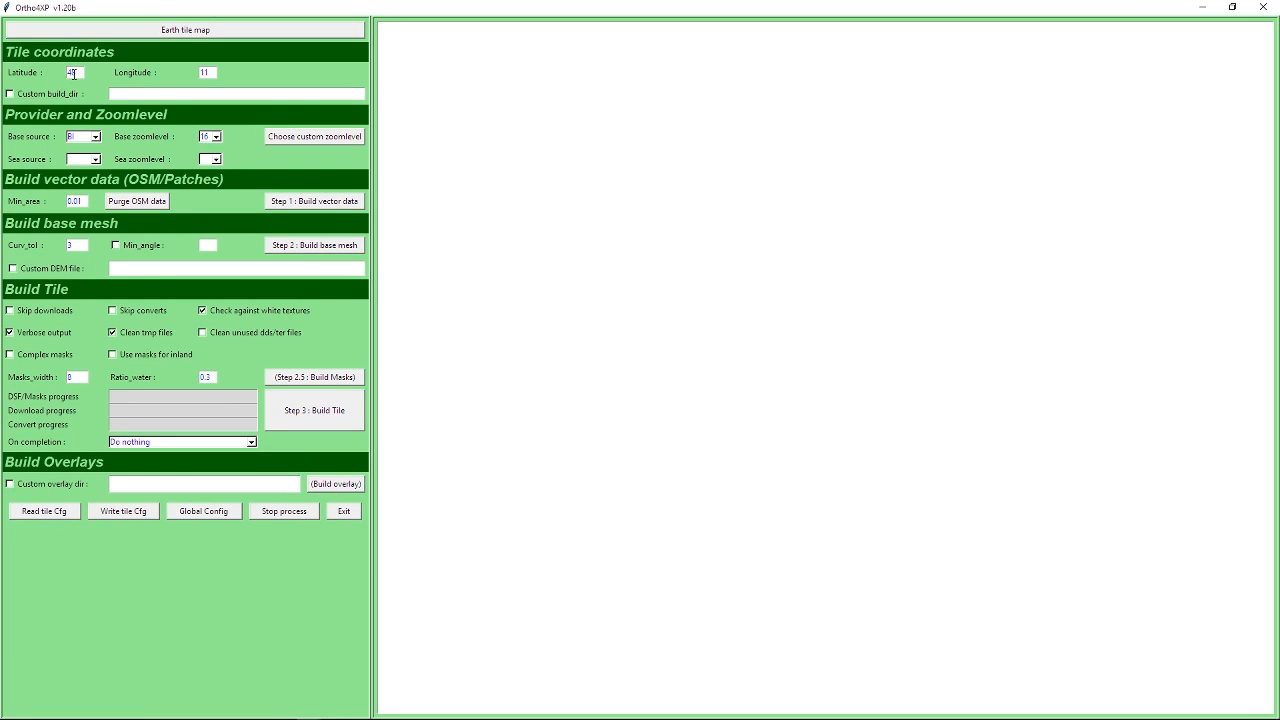
double_click(203, 72)
Look through the available imagery providers and choose BI as the base source.
left_click(97, 137)
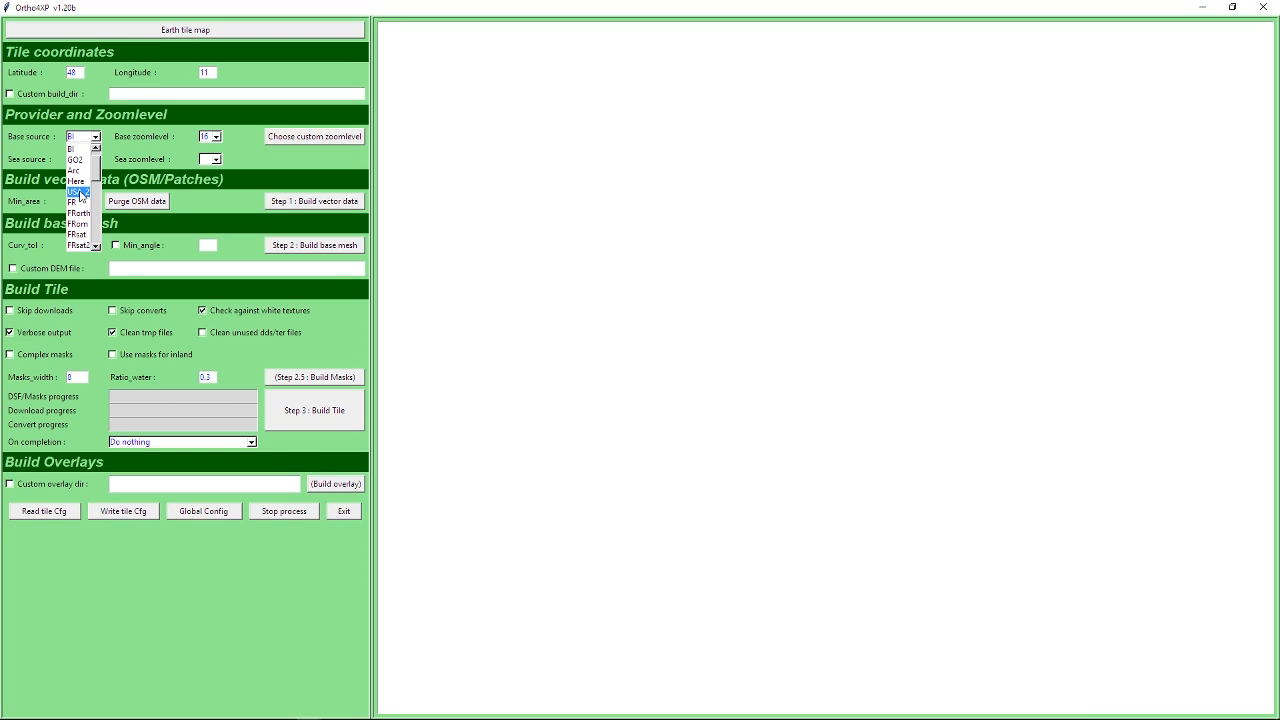
mouse_move(99, 172)
left_mouse_down()
mouse_move(96, 234)
mouse_move(97, 150)
left_mouse_up()
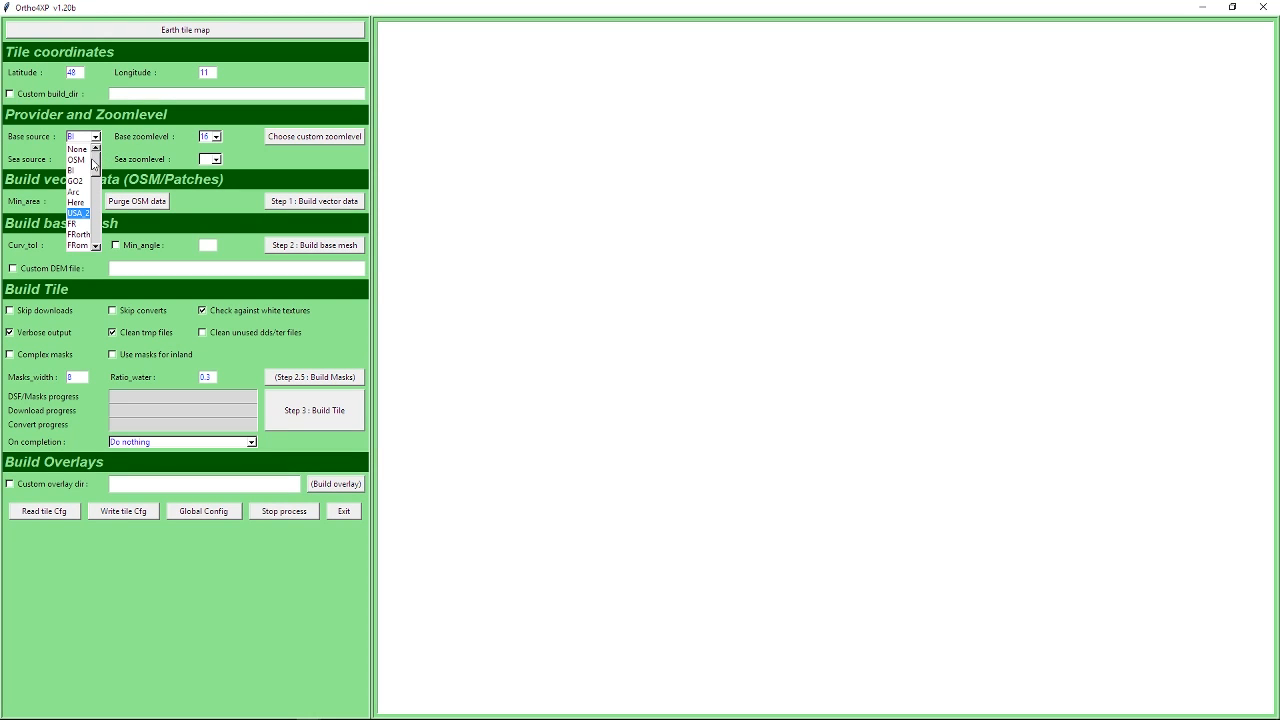
left_click(81, 174)
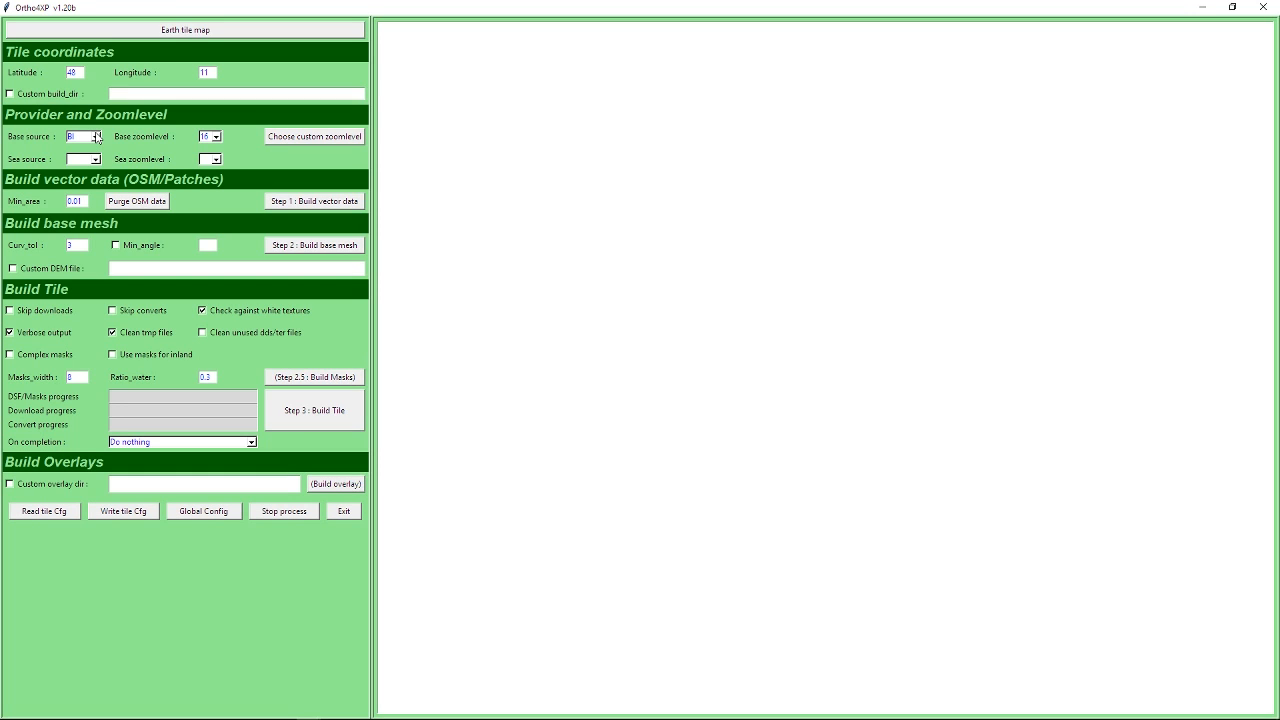
left_click(96, 137)
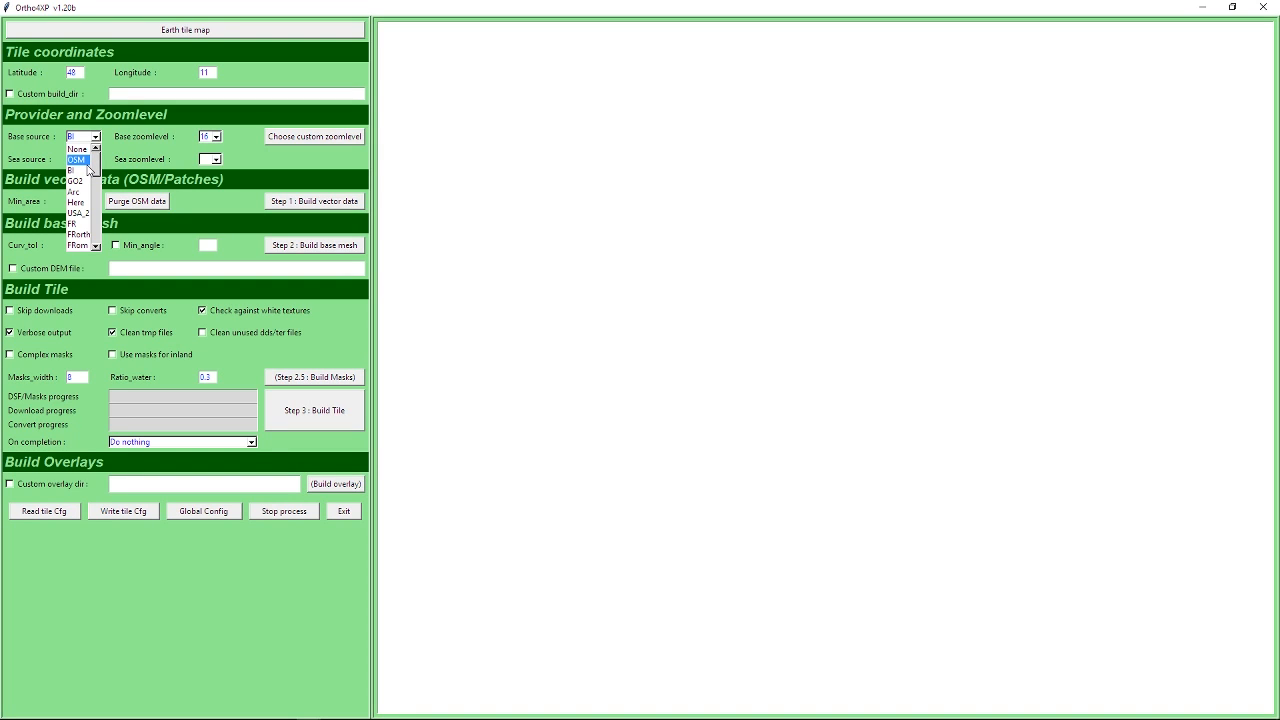
left_click(88, 174)
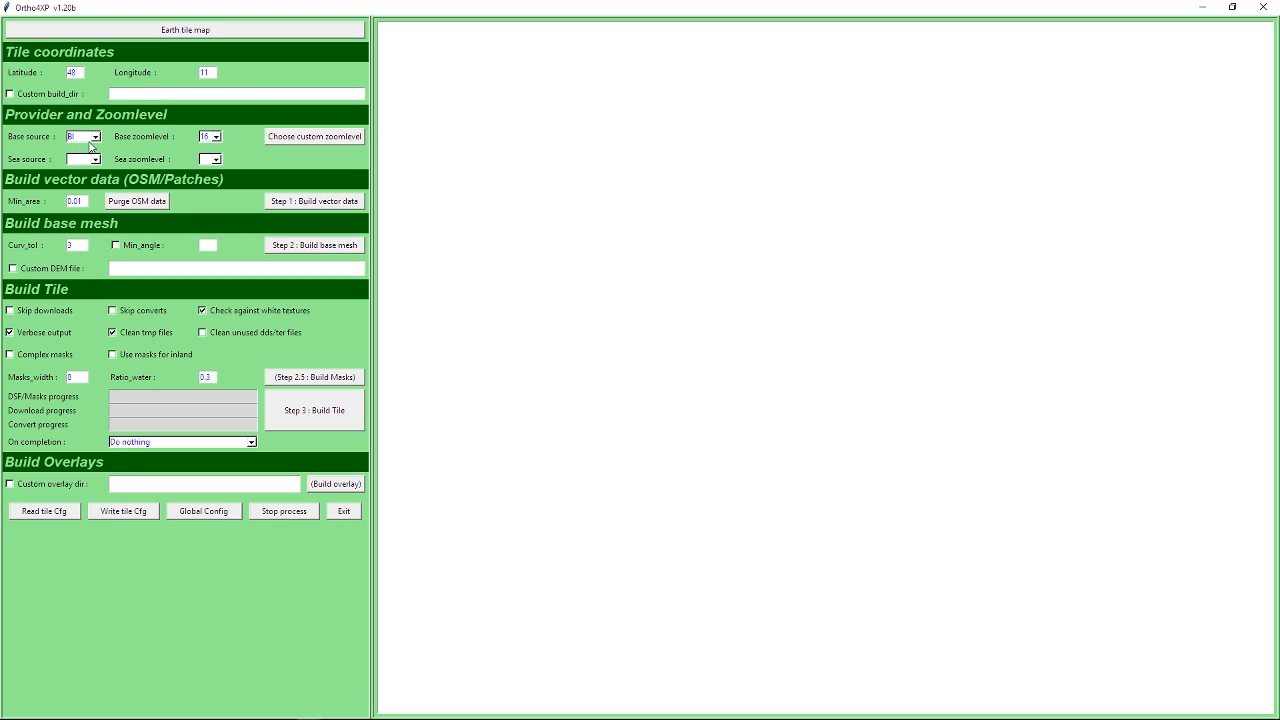
Try GO2 as the base source, and set it back to BI.
left_click(78, 137)
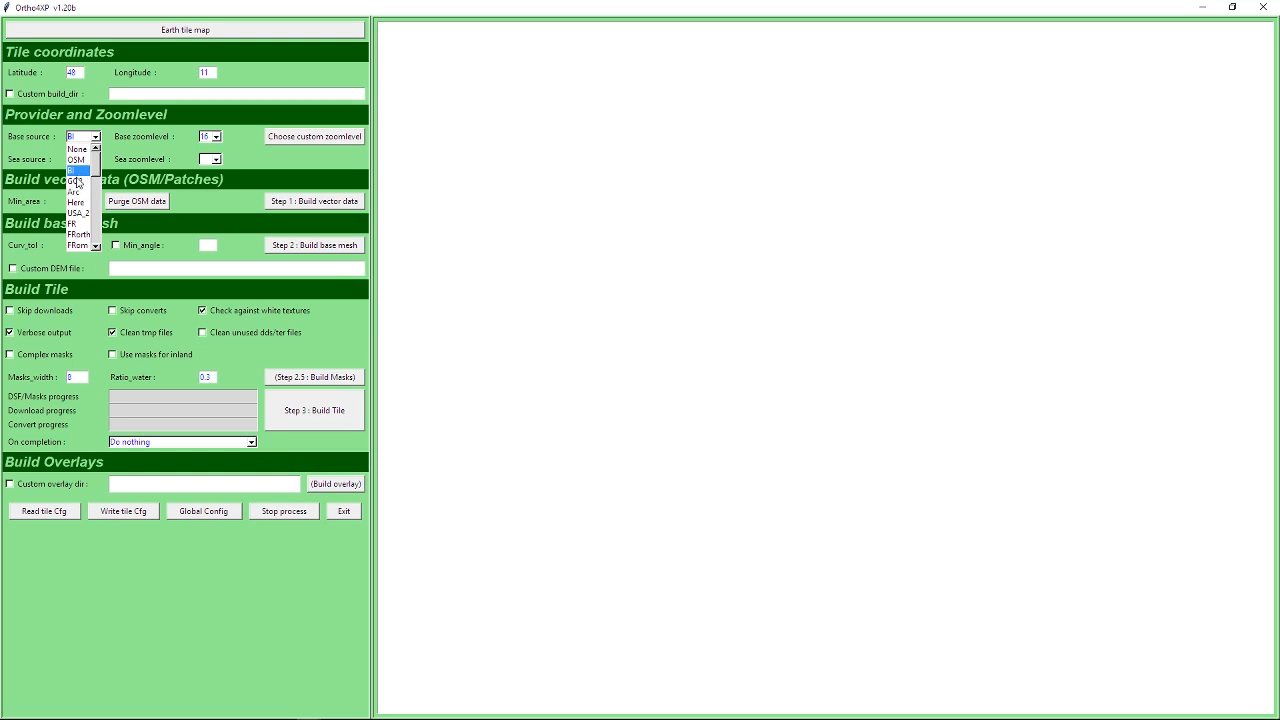
left_click(76, 181)
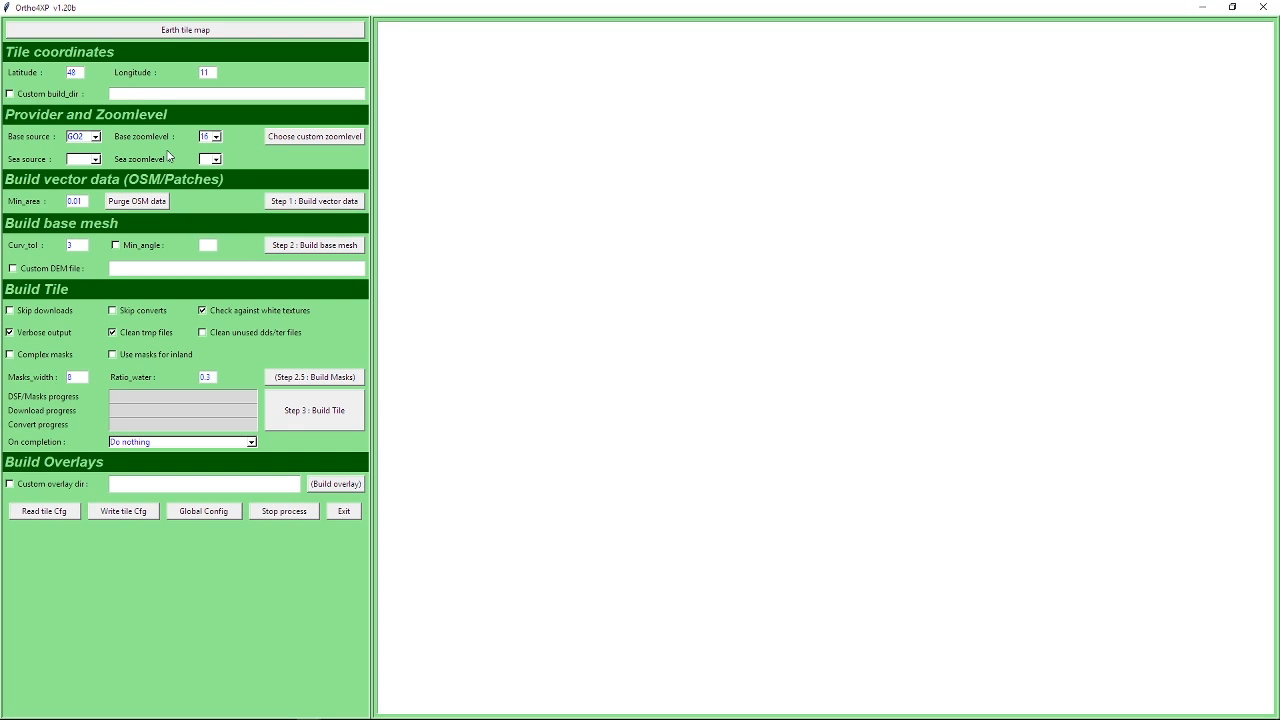
left_click(96, 138)
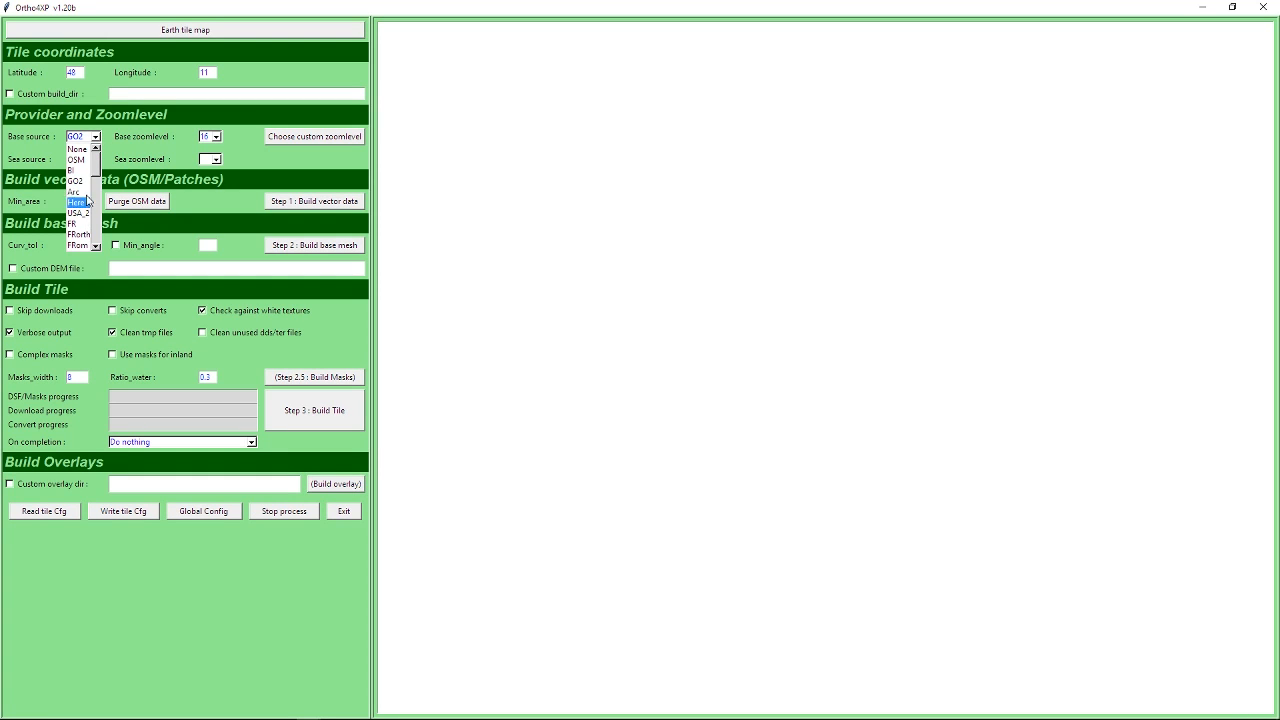
left_click(88, 172)
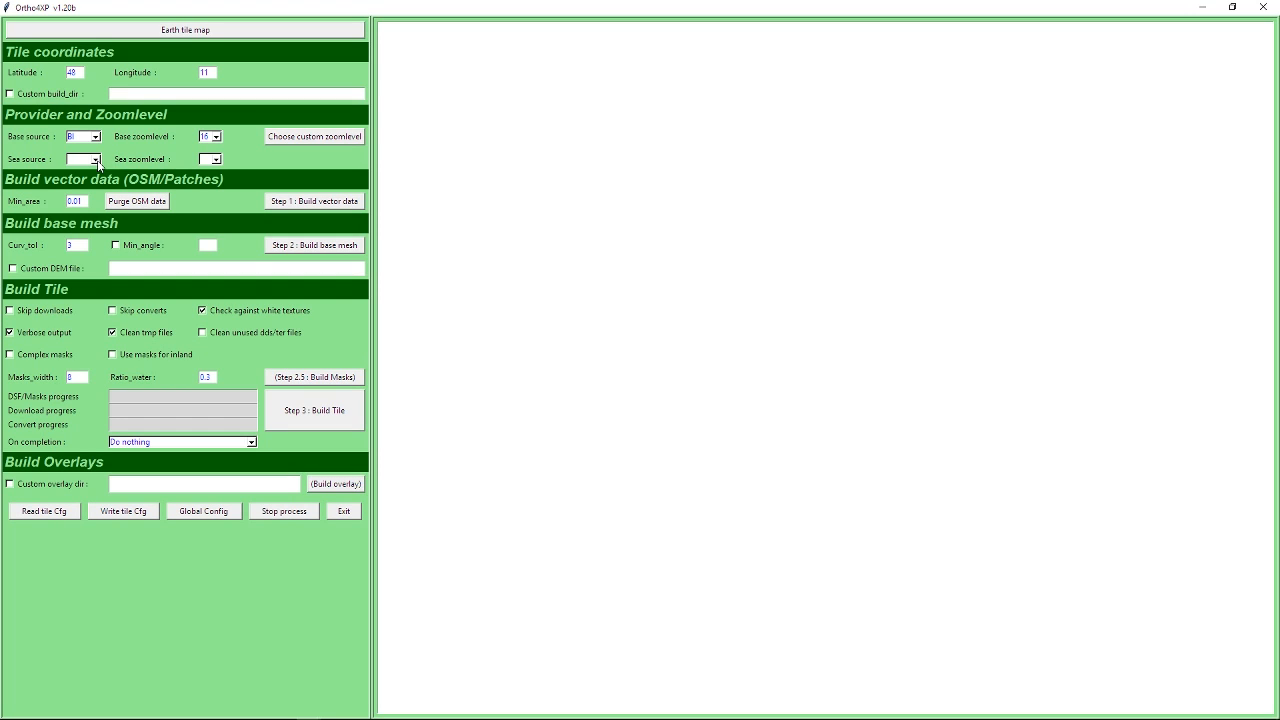
Set the sea source to BI.
left_click(96, 161)
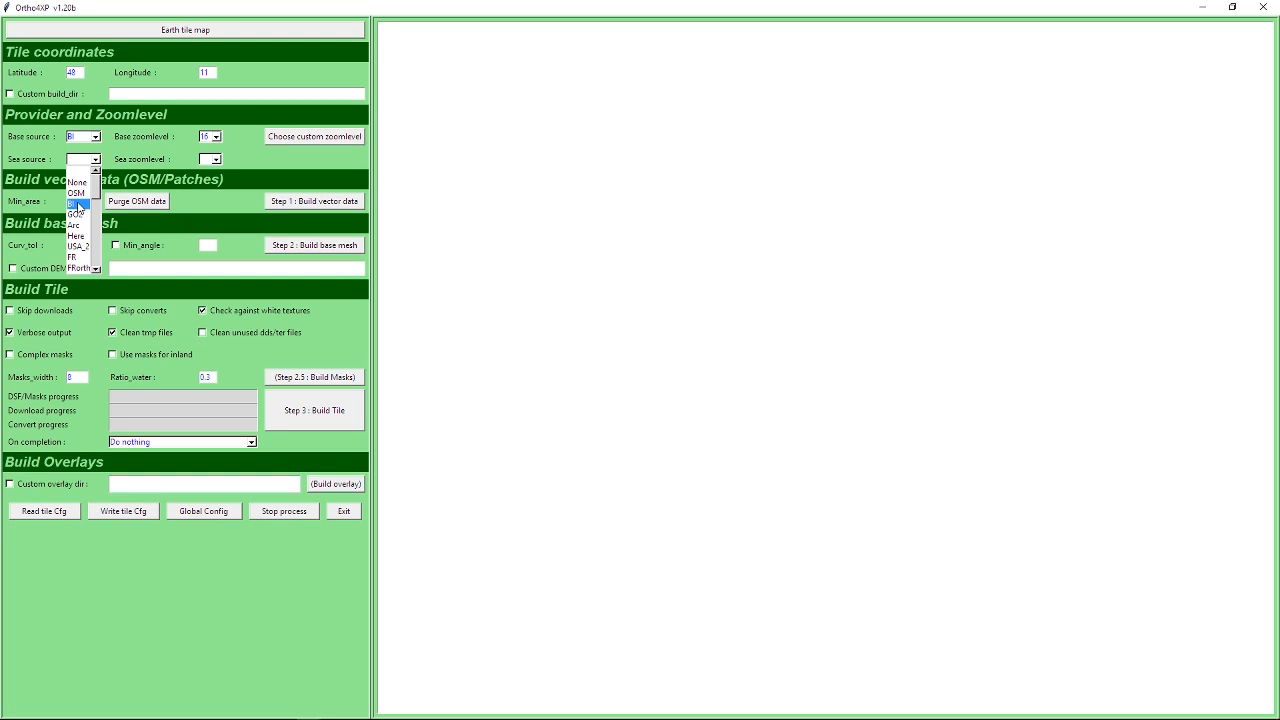
left_click(78, 205)
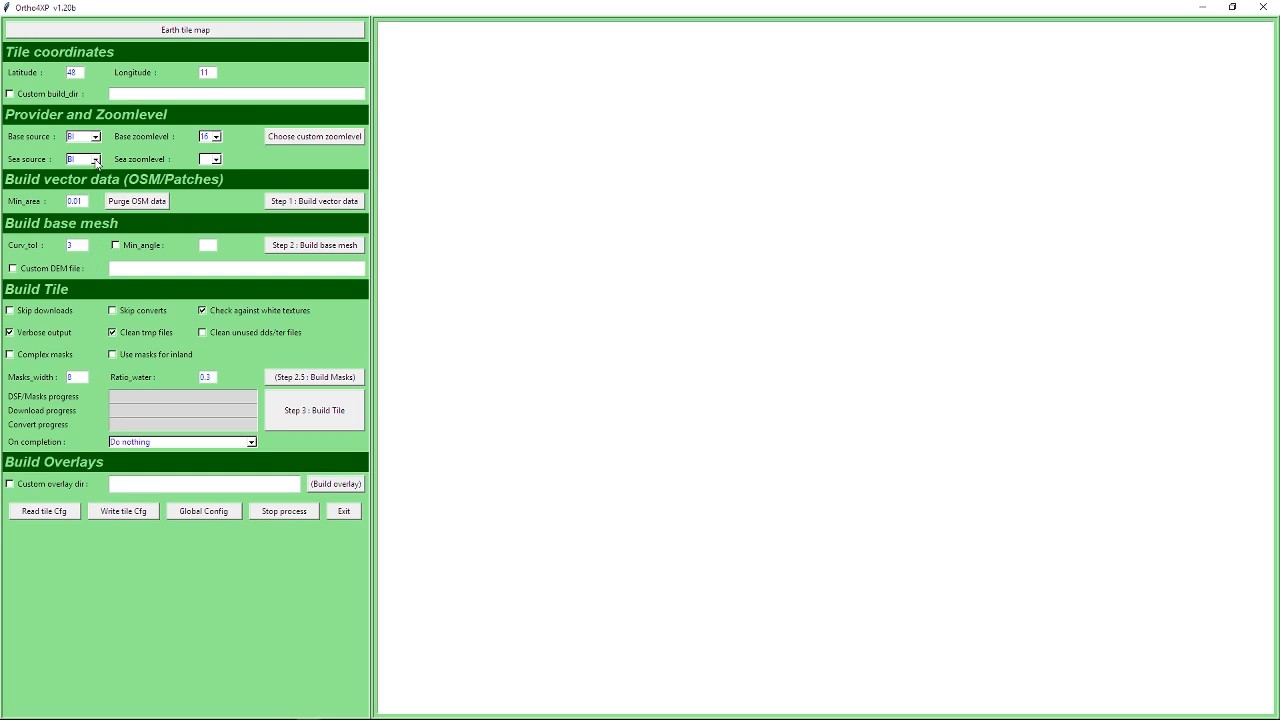
Try 18 and 11 as the base zoomlevel, and set it back to 16.
left_click(209, 140)
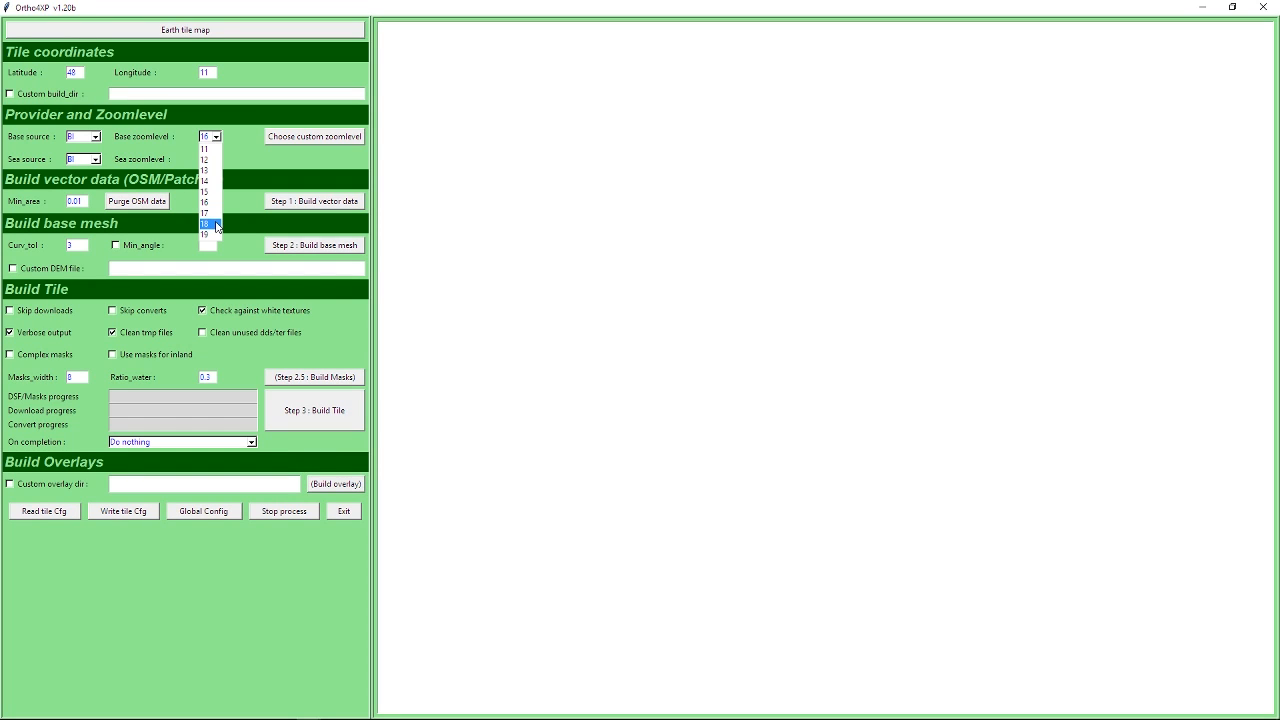
left_click(216, 226)
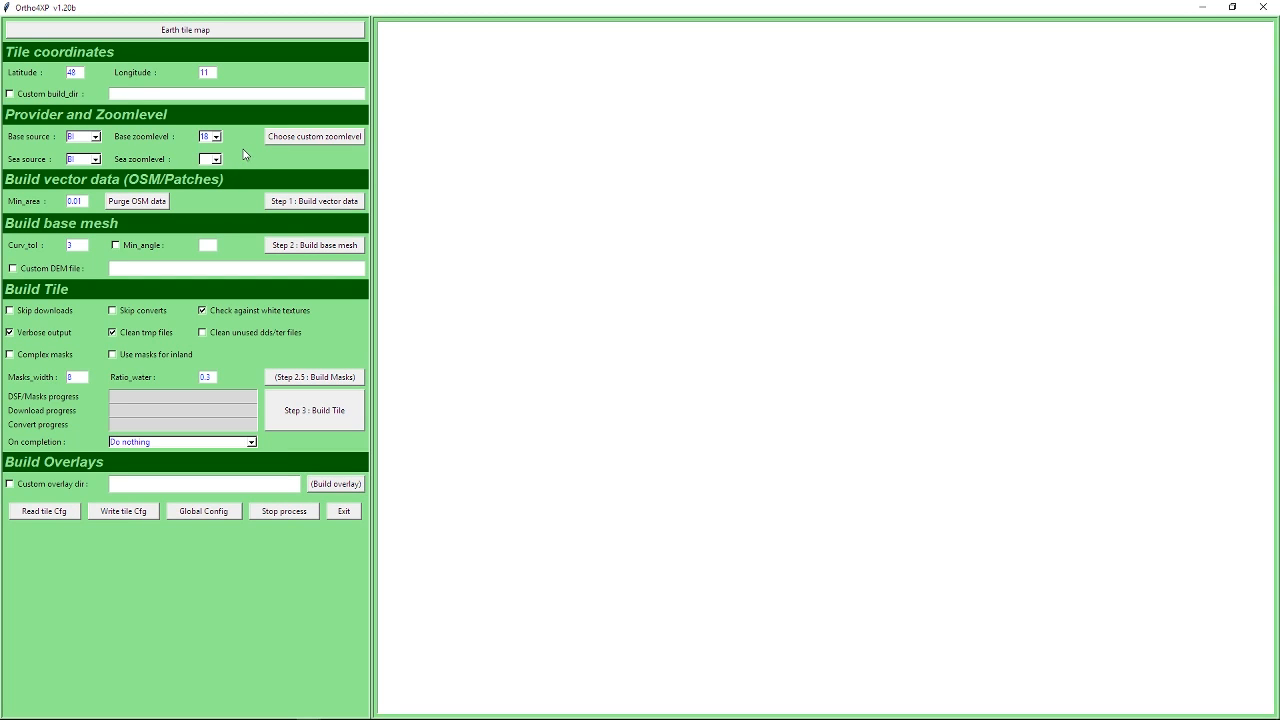
left_click(215, 137)
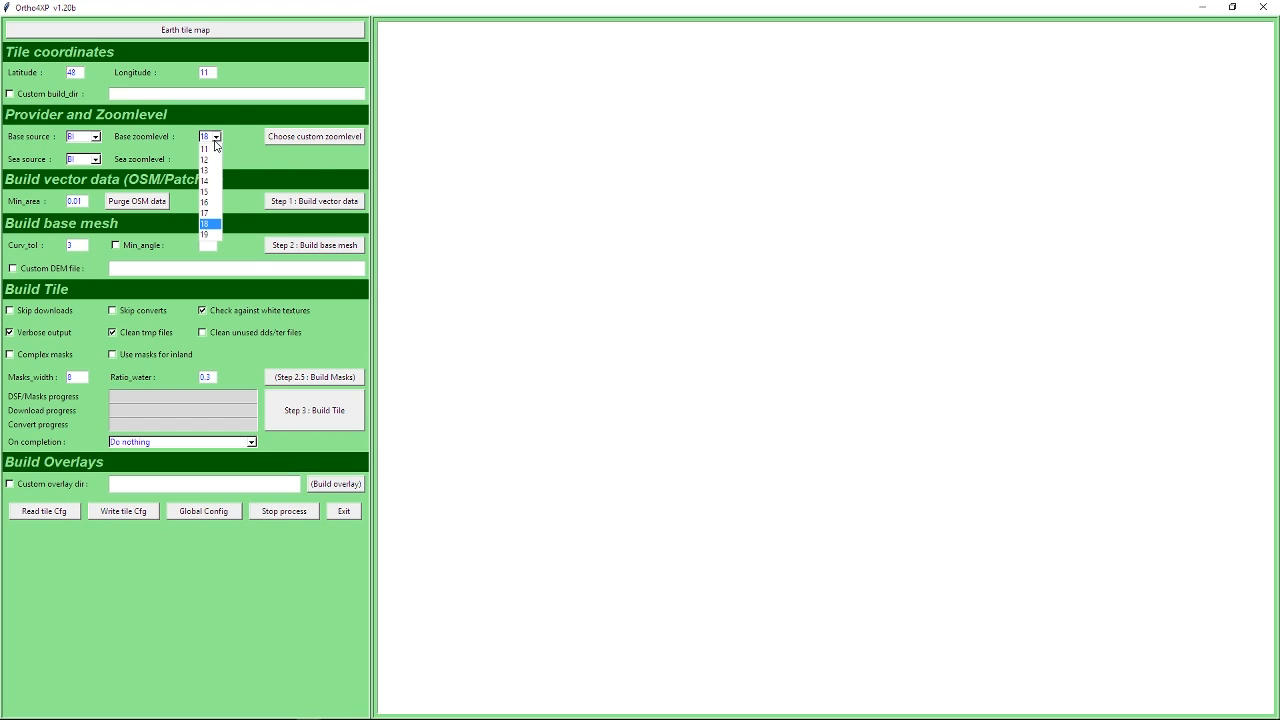
left_click(210, 147)
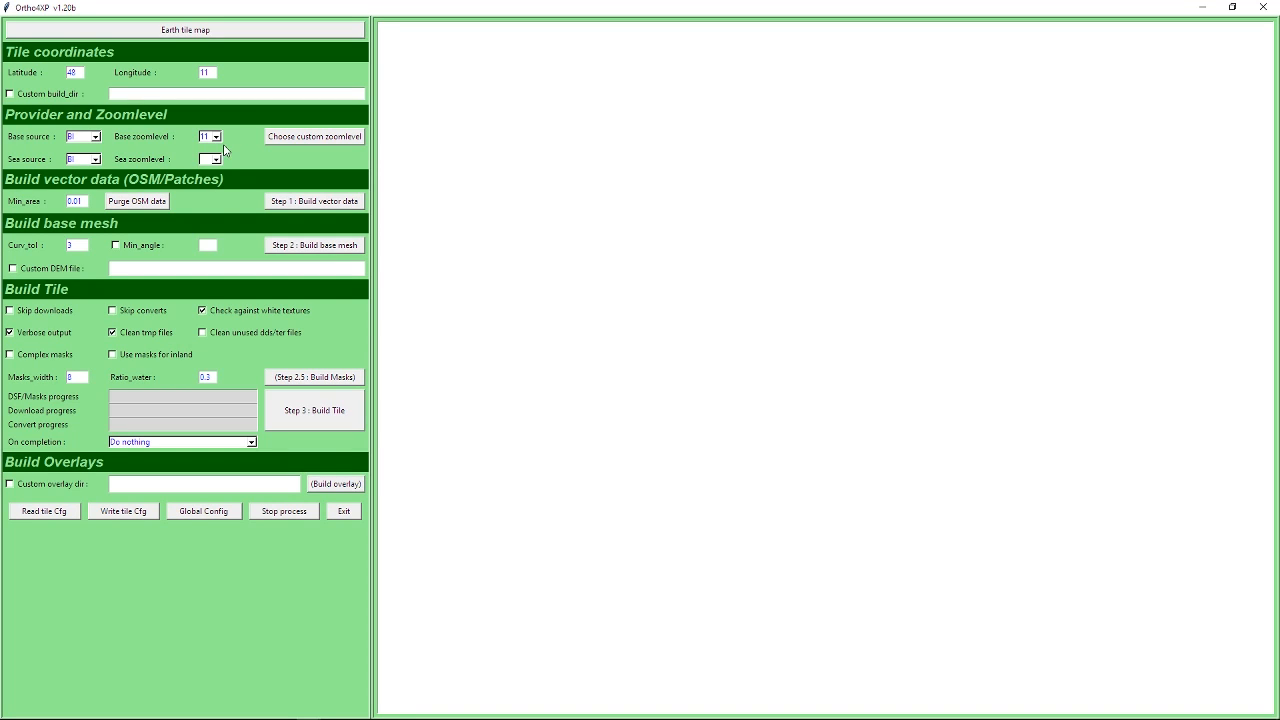
left_click(216, 137)
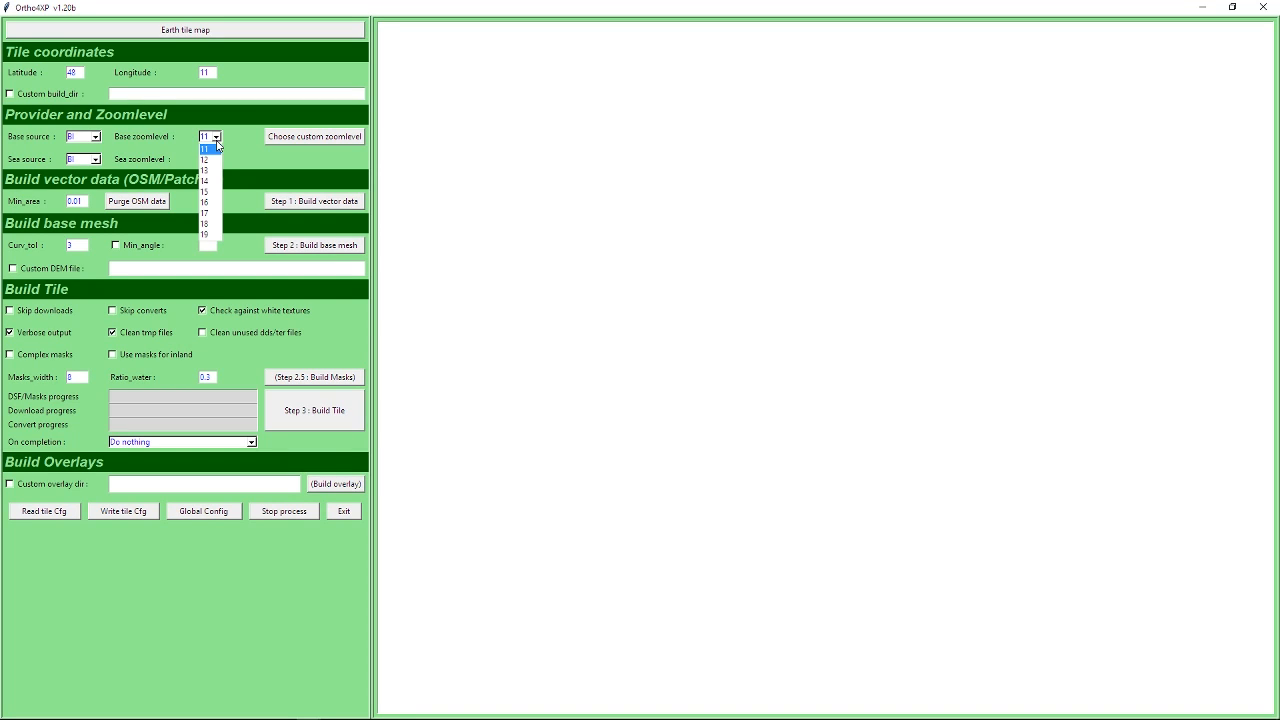
left_click(209, 204)
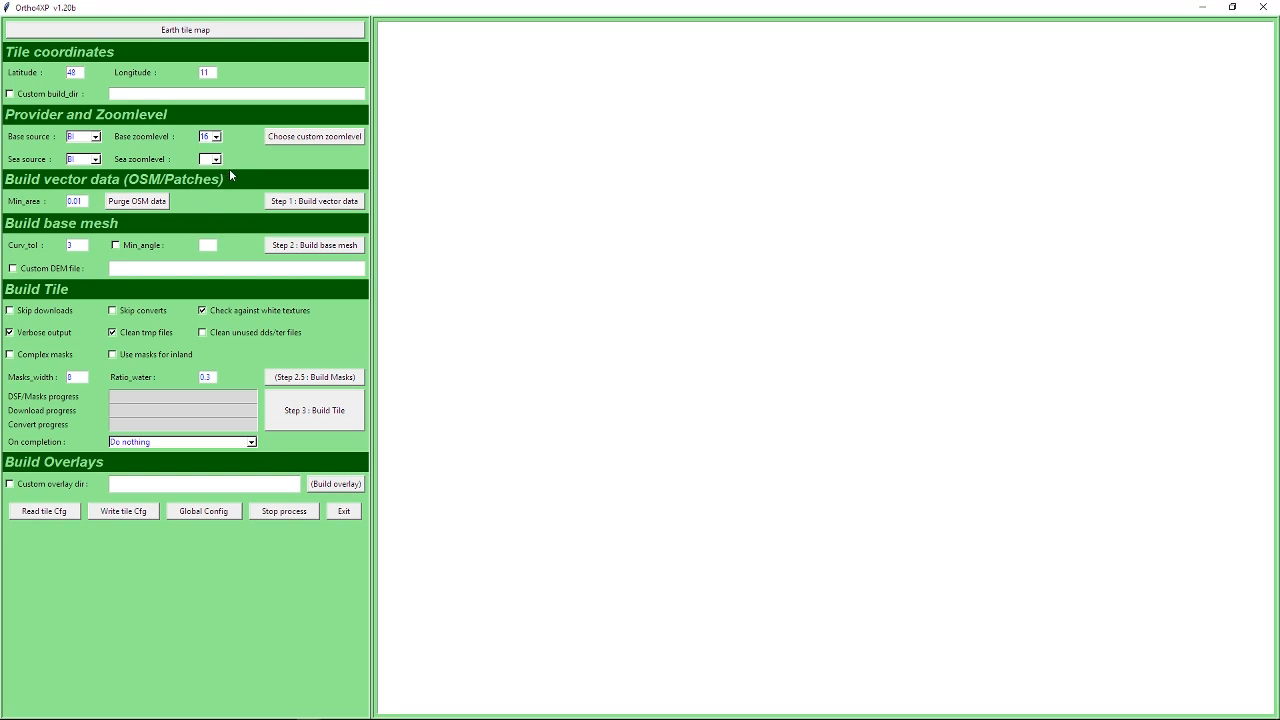
Check the selected tiles around Munich on the tile map and return to the main Ortho4XP window.
mouse_move(318, 712)
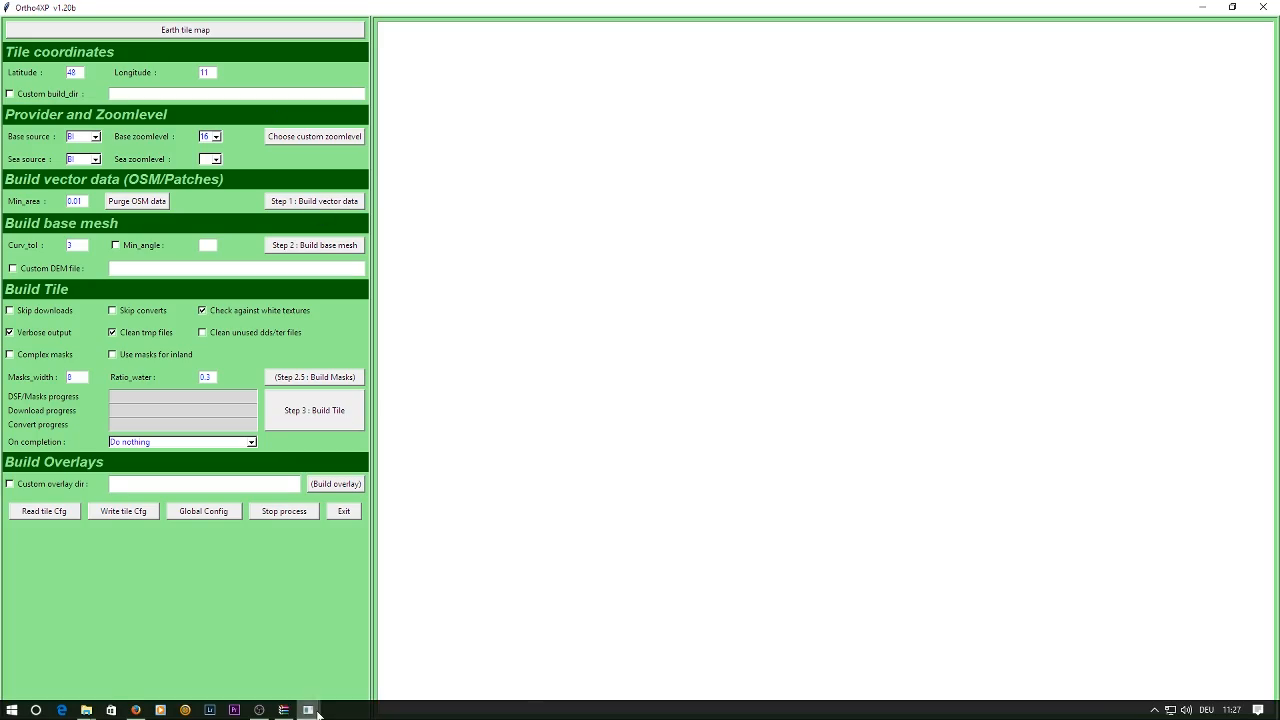
left_click(460, 648)
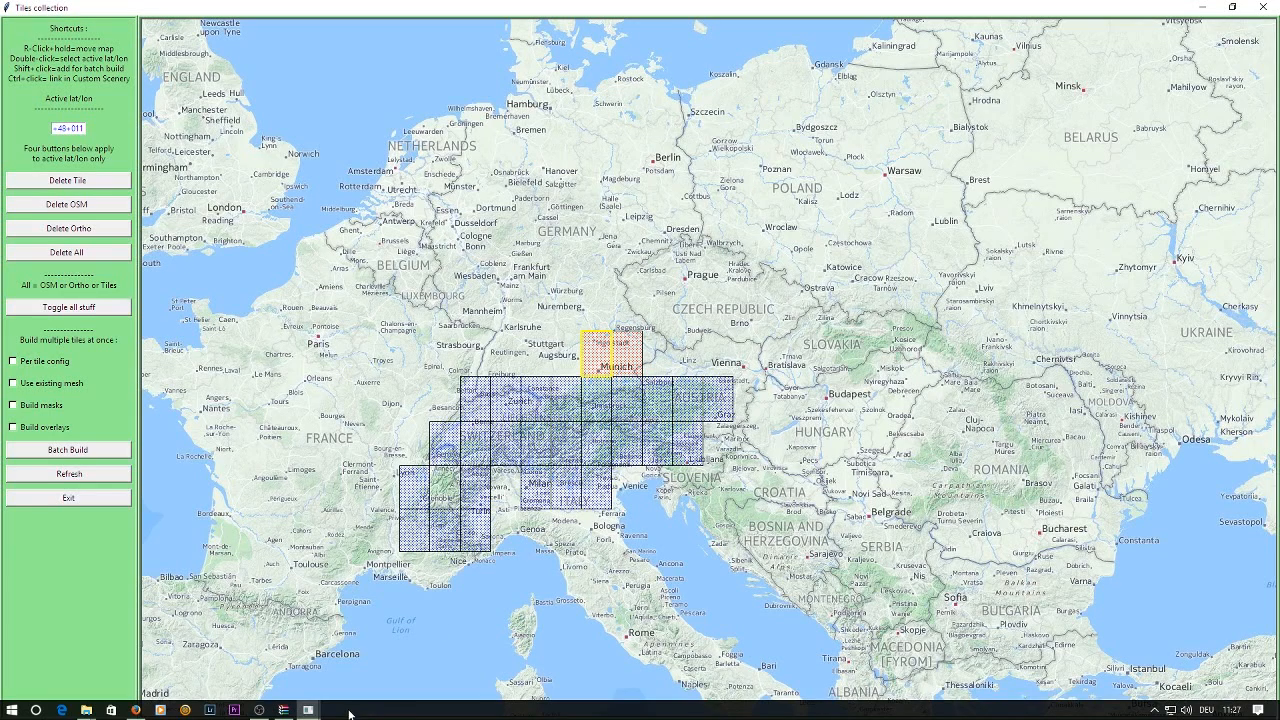
mouse_move(308, 709)
left_click(317, 684)
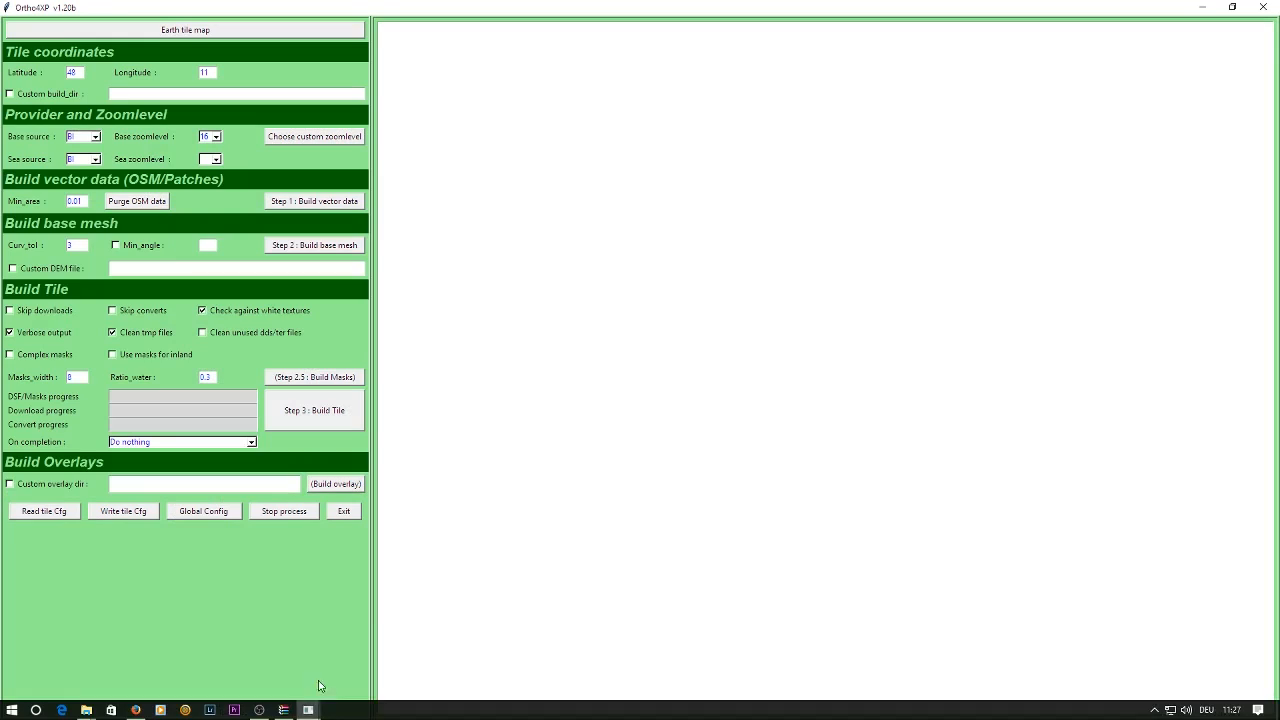
Set the base zoomlevel to 17 and the sea zoomlevel to 16.
left_click(215, 137)
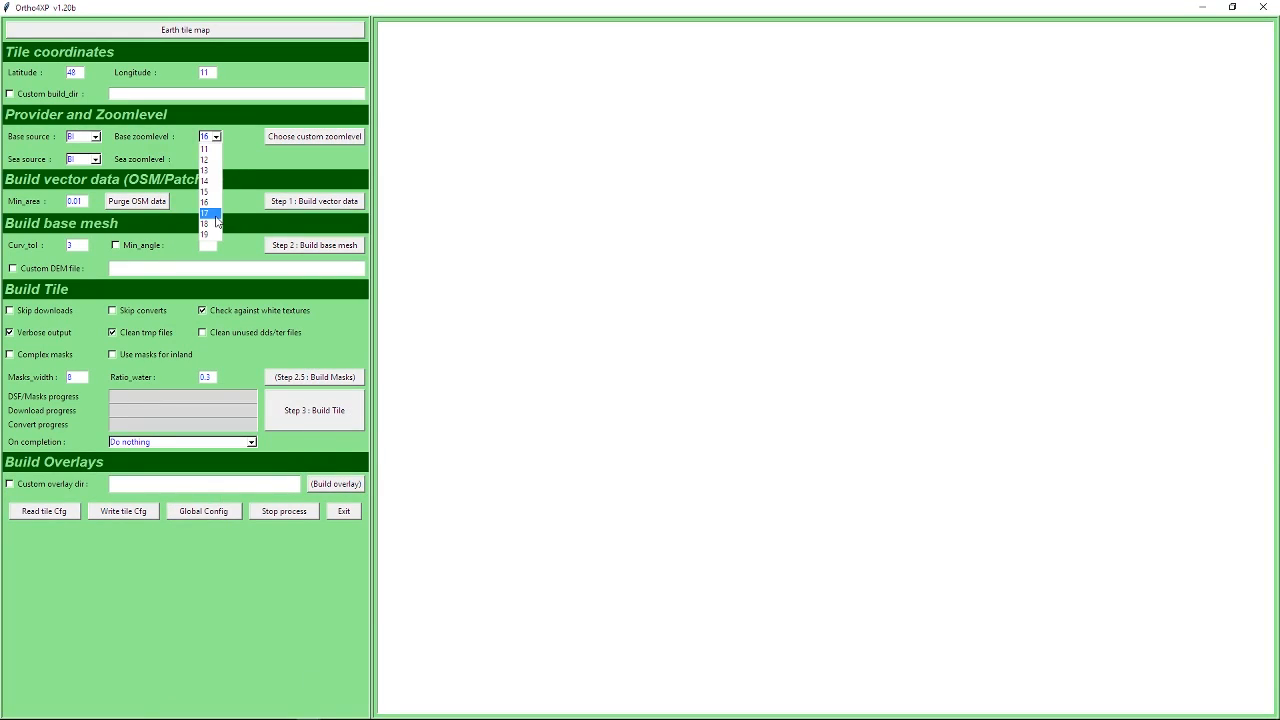
left_click(216, 214)
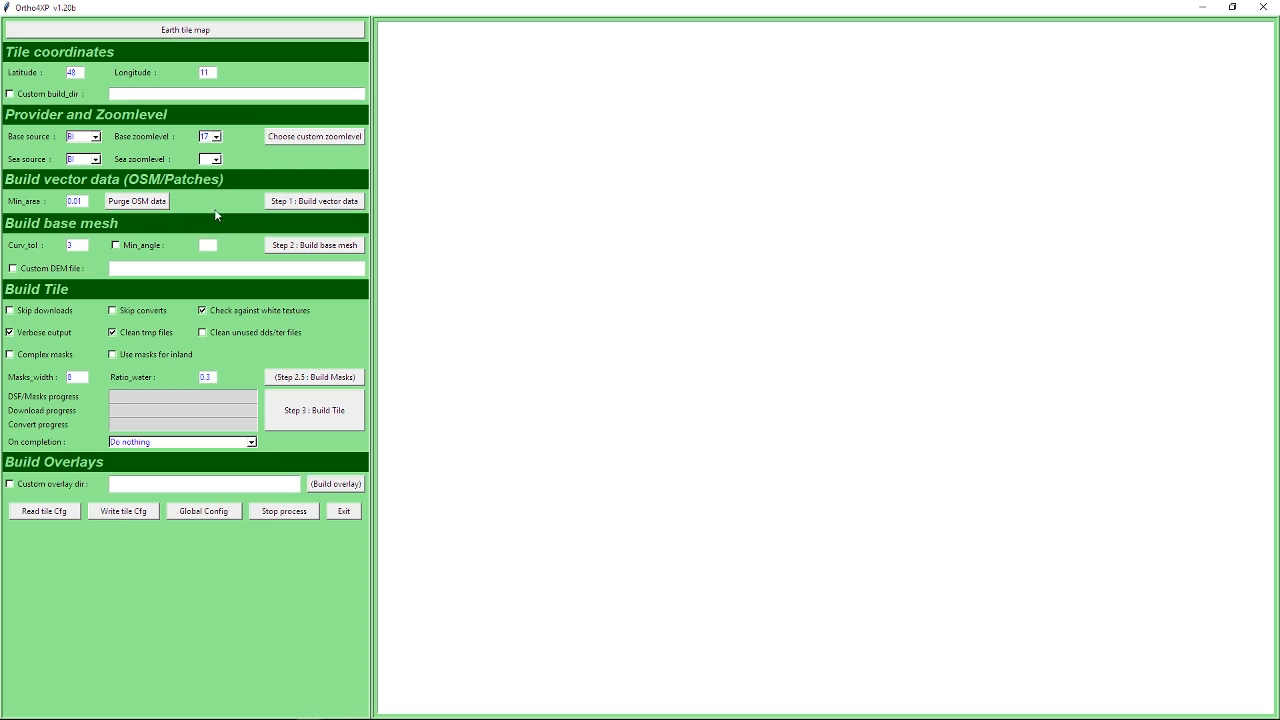
left_click(217, 159)
left_click(212, 225)
Open the custom zoomlevel preview for the tile and compare it with the base source in the main Ortho4XP window.
left_click(323, 139)
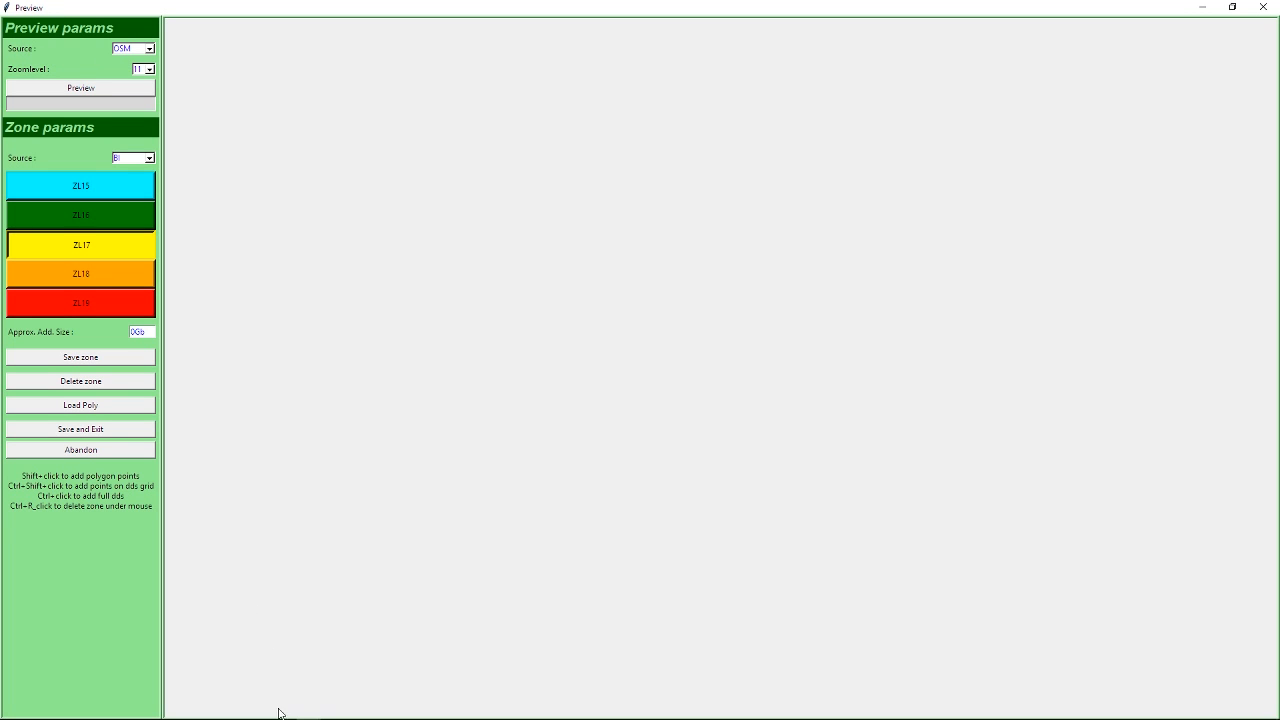
mouse_move(294, 715)
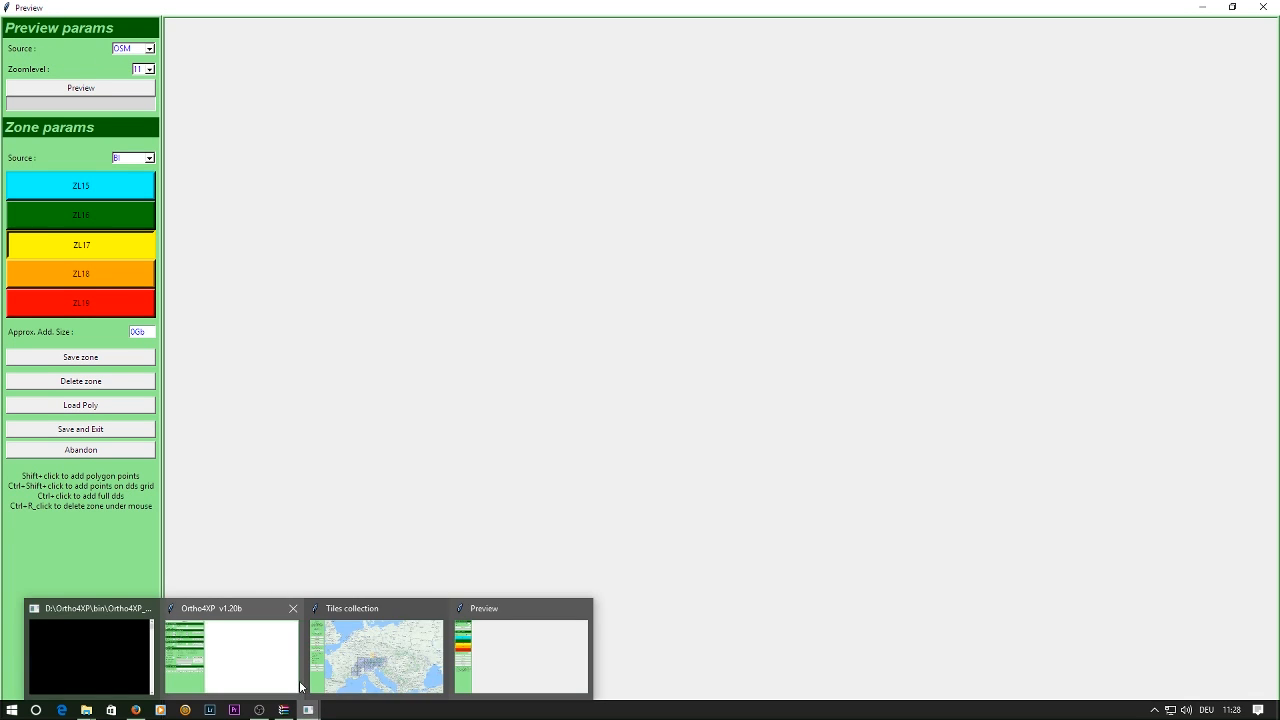
left_click(271, 682)
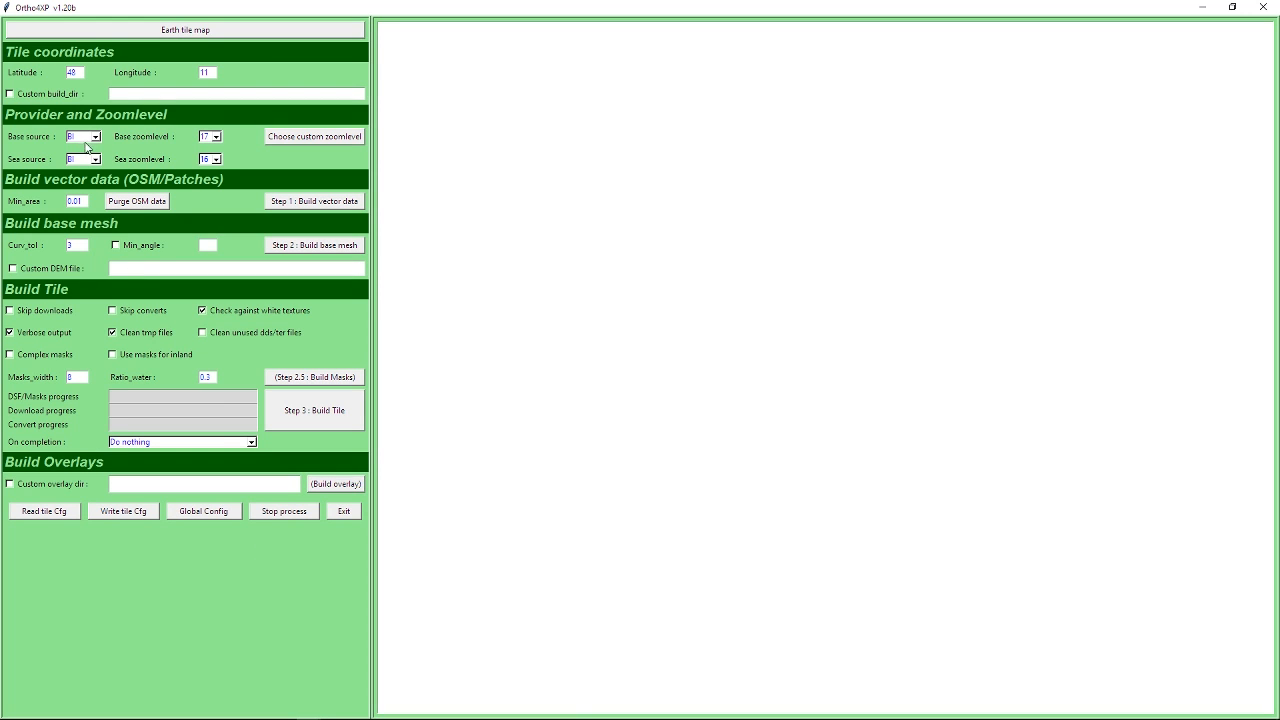
mouse_move(318, 716)
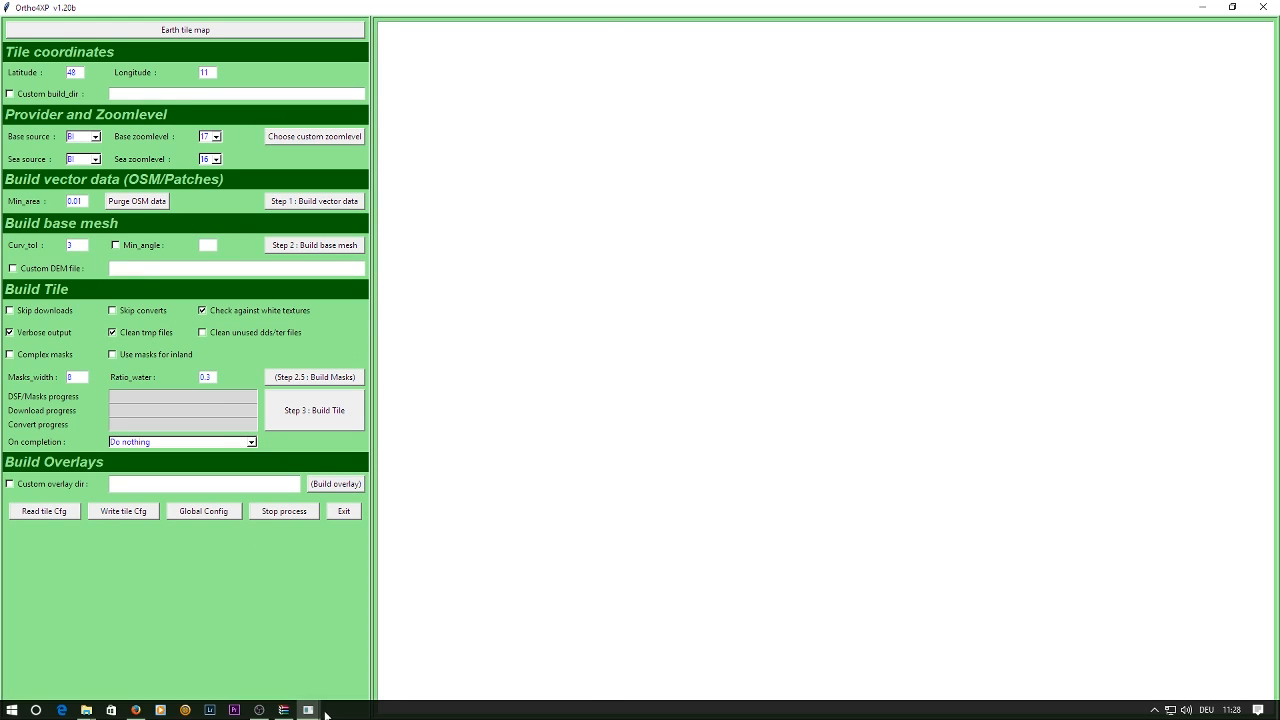
left_click(487, 661)
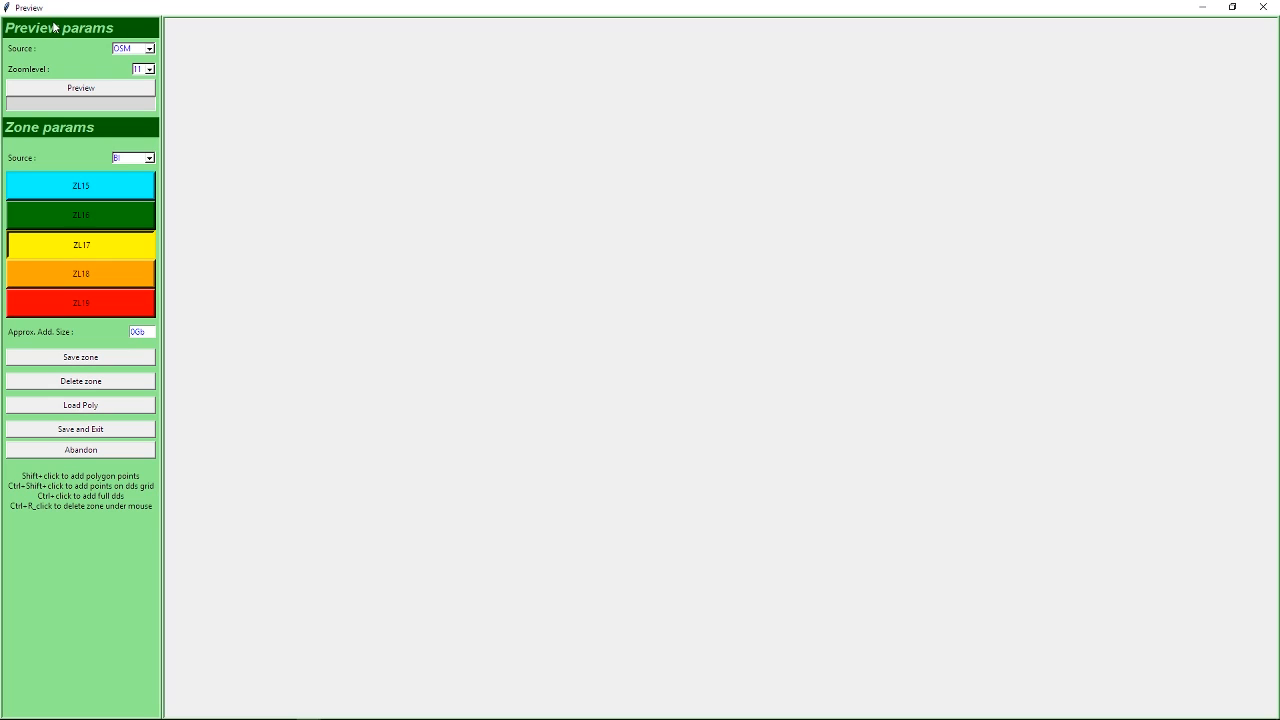
Preview the tile with BI imagery at zoomlevel 11.
left_click(132, 50)
left_click(133, 74)
left_click(150, 69)
left_click(145, 93)
left_click(81, 88)
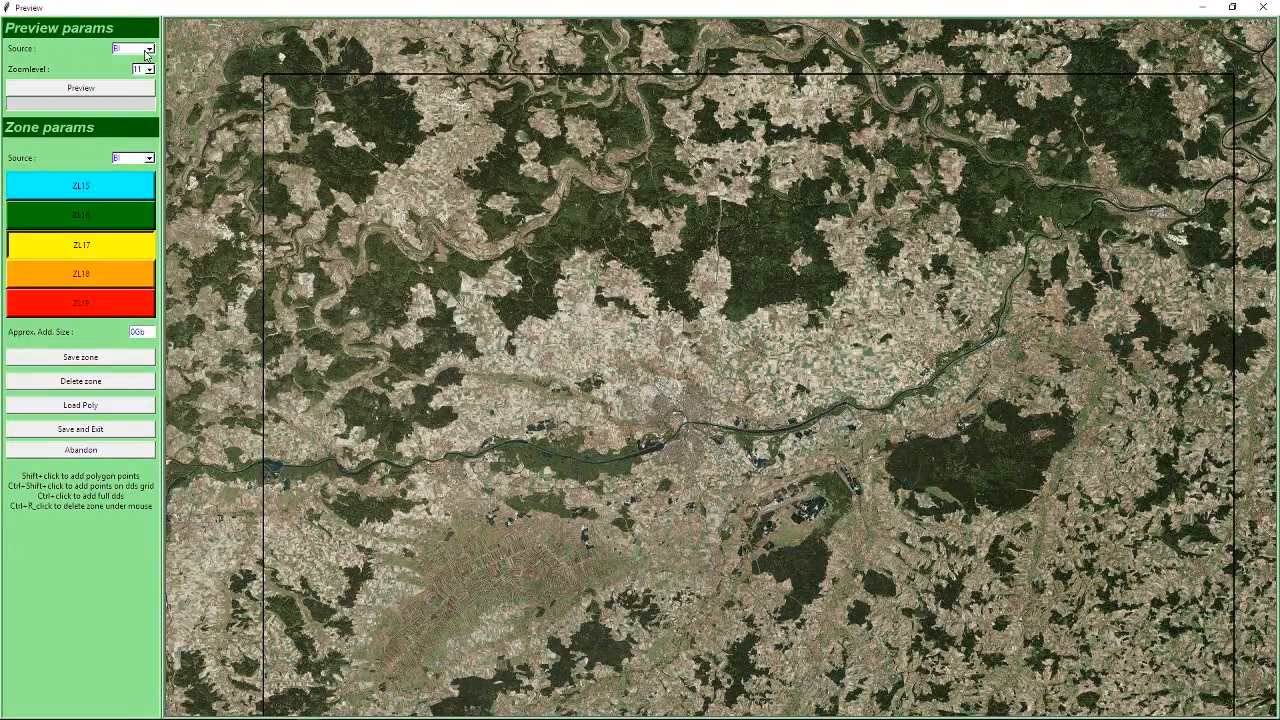
Try previewing the tile with USA_2 and with GO2 as the preview source.
left_click(133, 52)
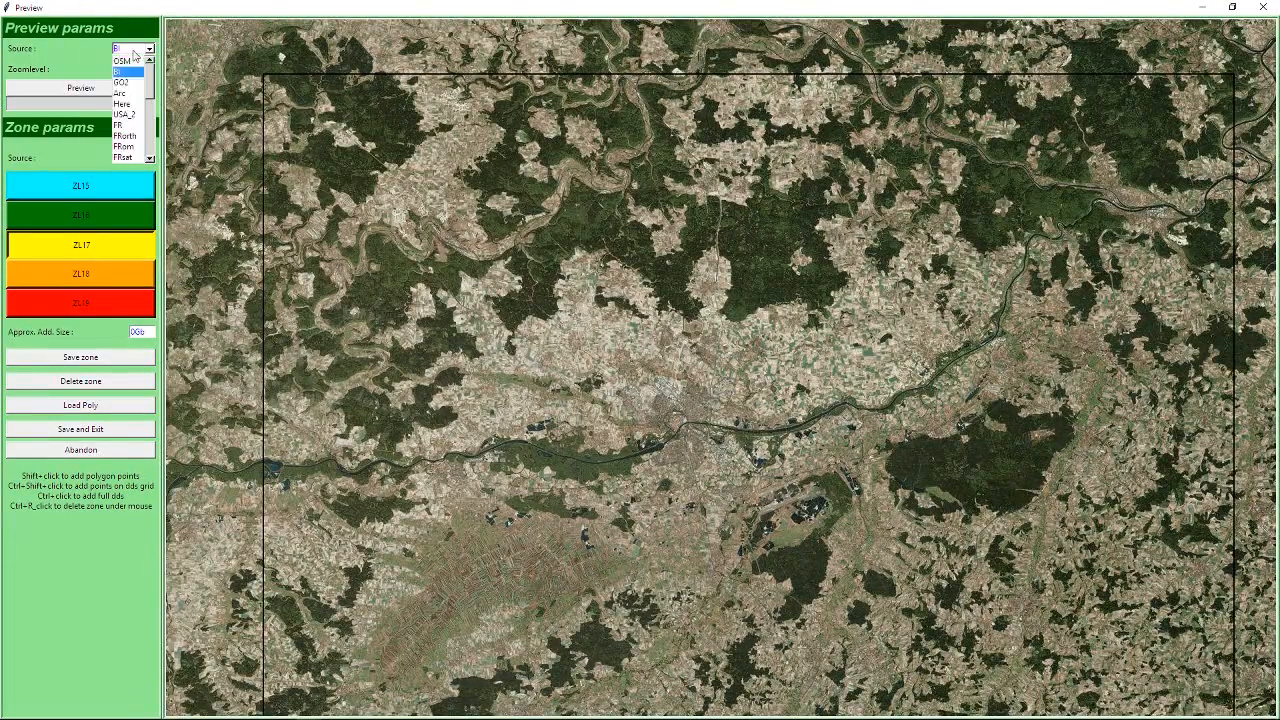
left_click(124, 114)
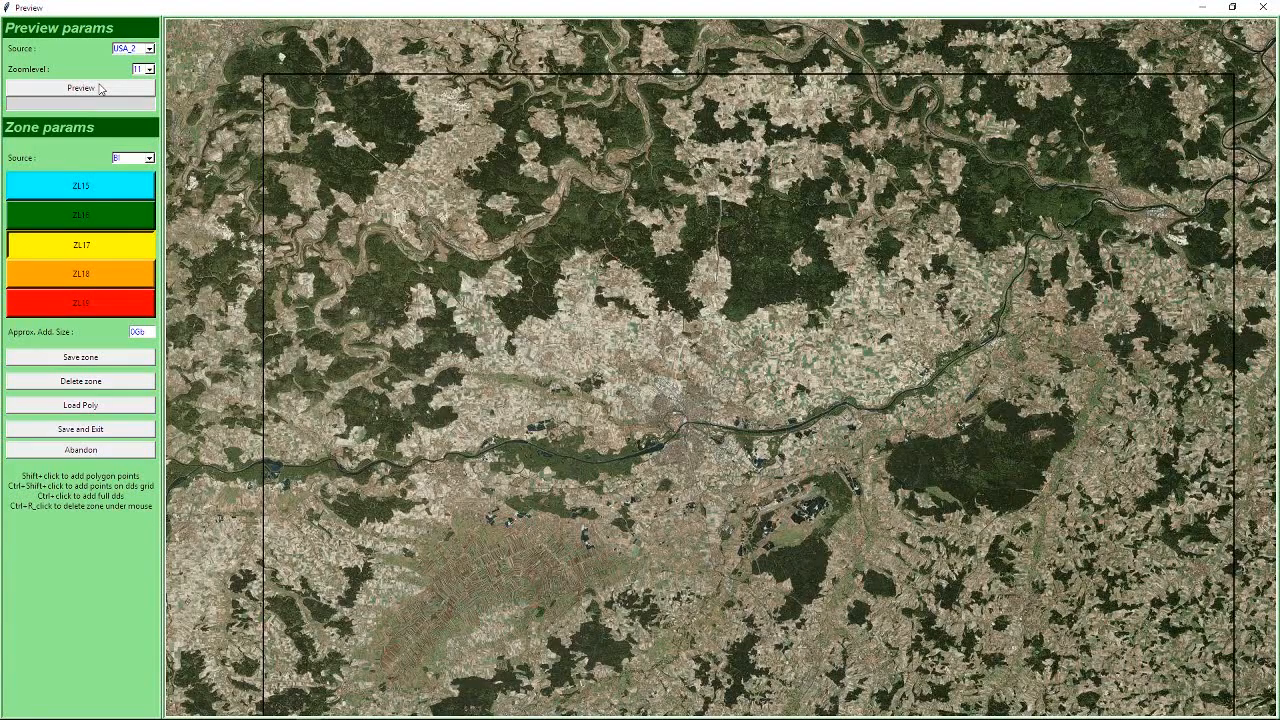
left_click(99, 89)
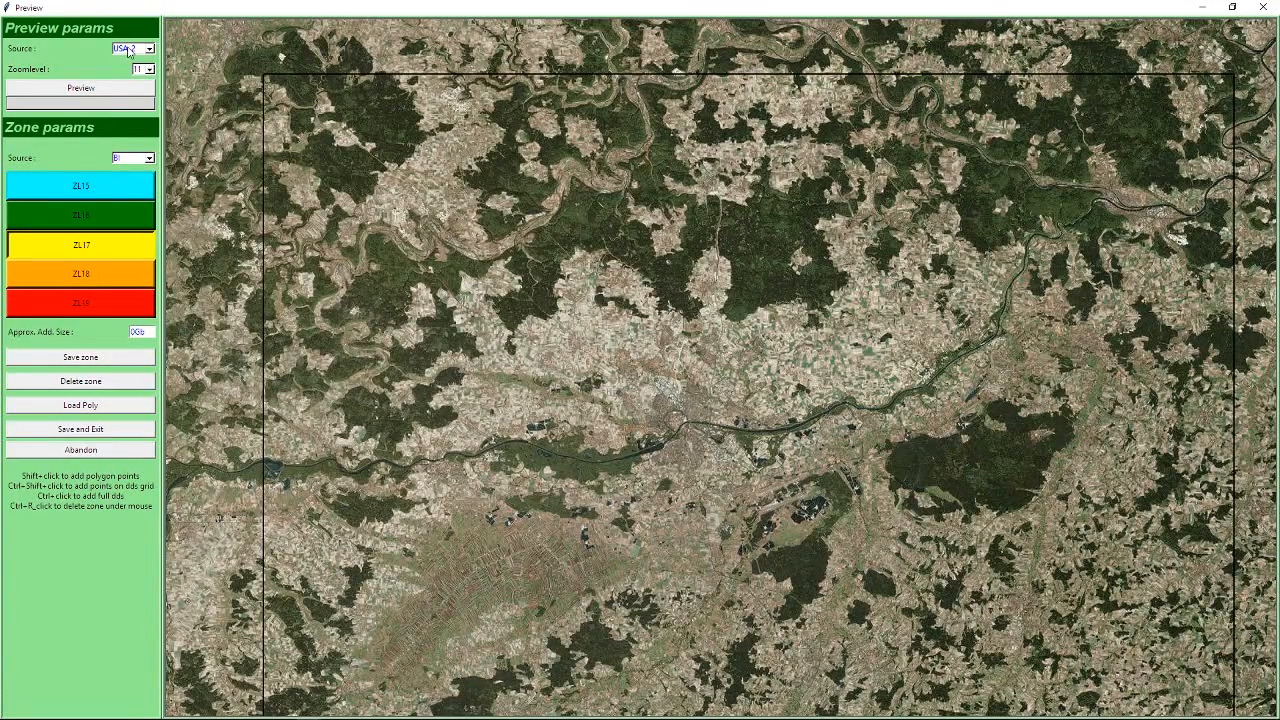
left_click(130, 48)
left_click(113, 95)
left_click(112, 91)
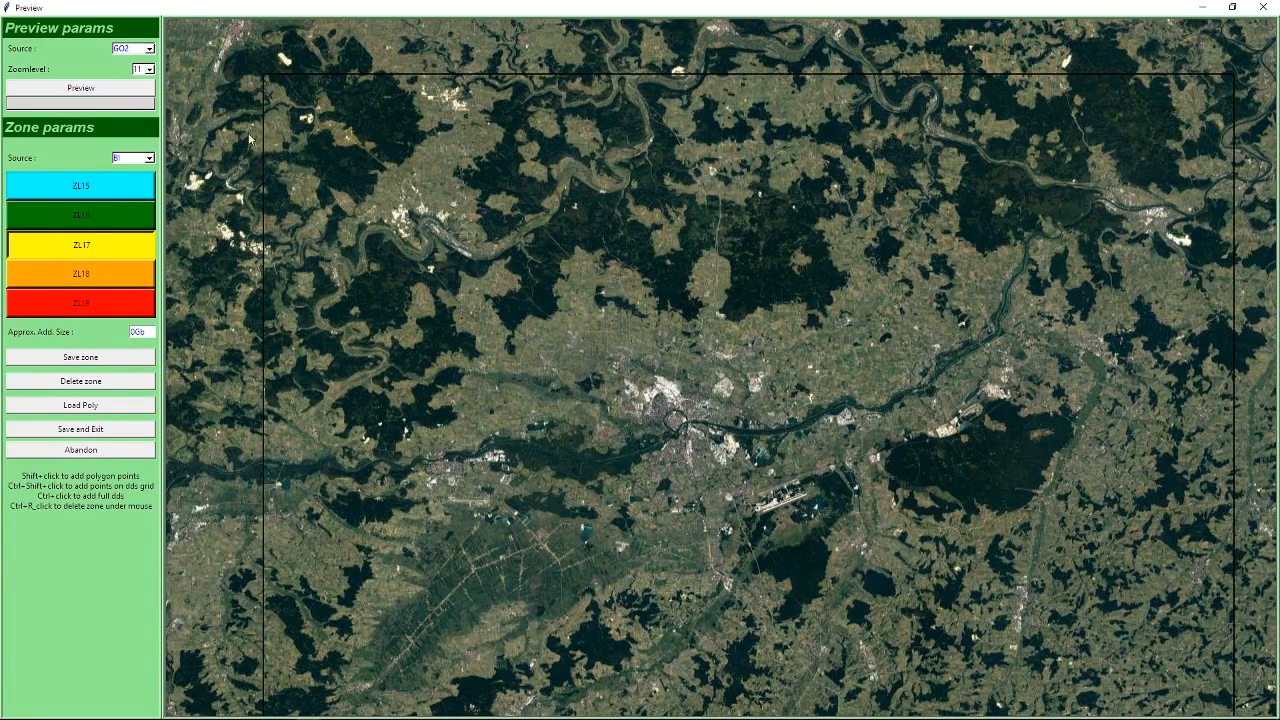
Preview the tile with BI imagery at zoomlevel 12 and locate the large airport beside the river.
left_click(133, 49)
left_click(133, 72)
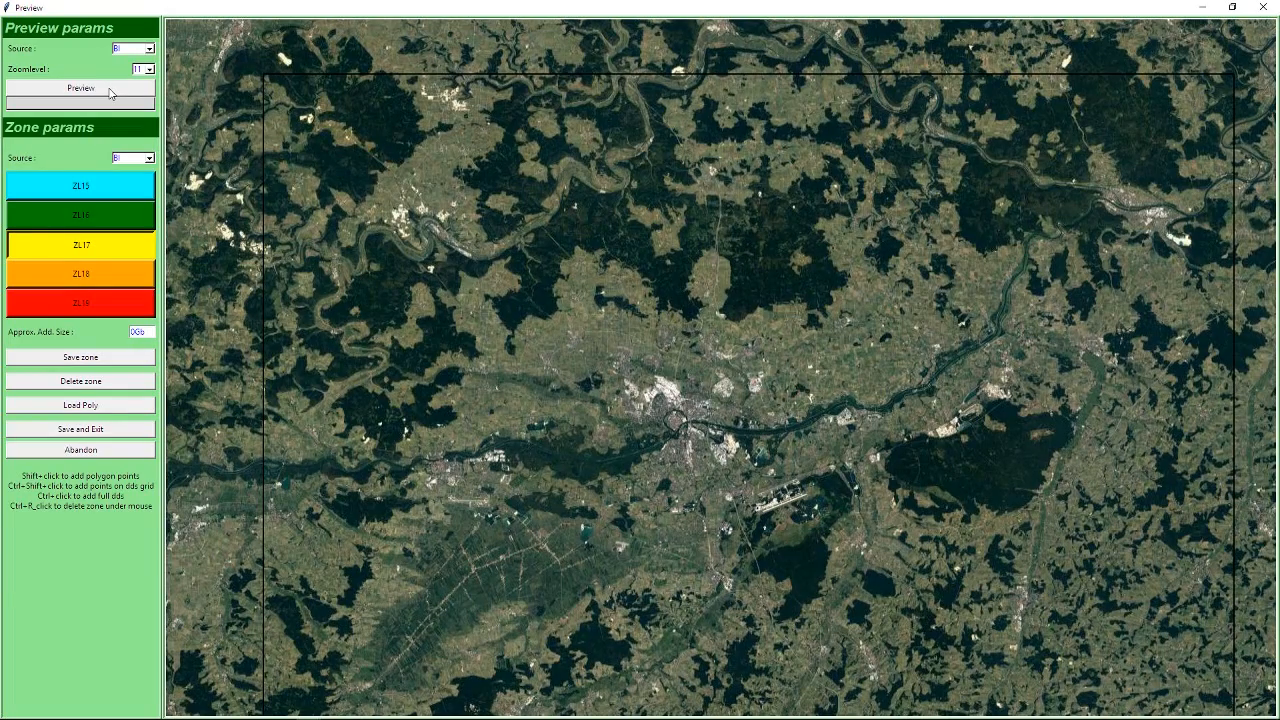
left_click(149, 69)
left_click(142, 92)
left_click(120, 97)
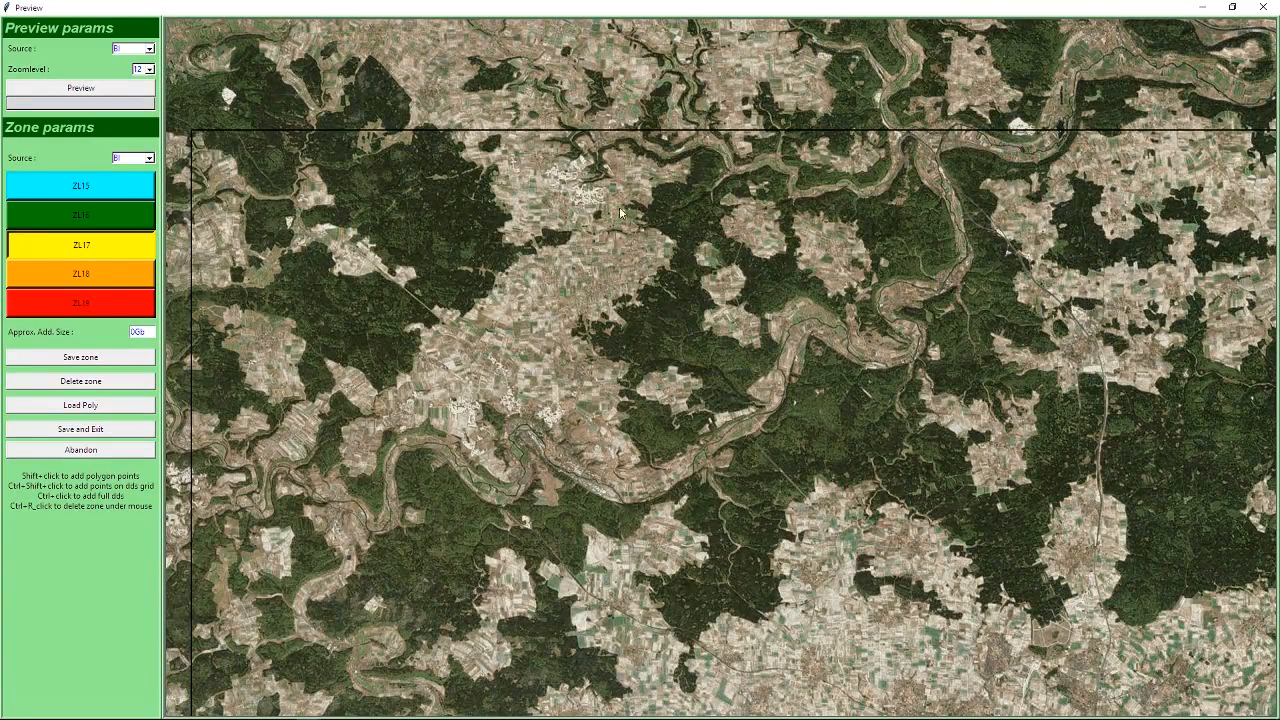
scroll(771, 245, "down", 2)
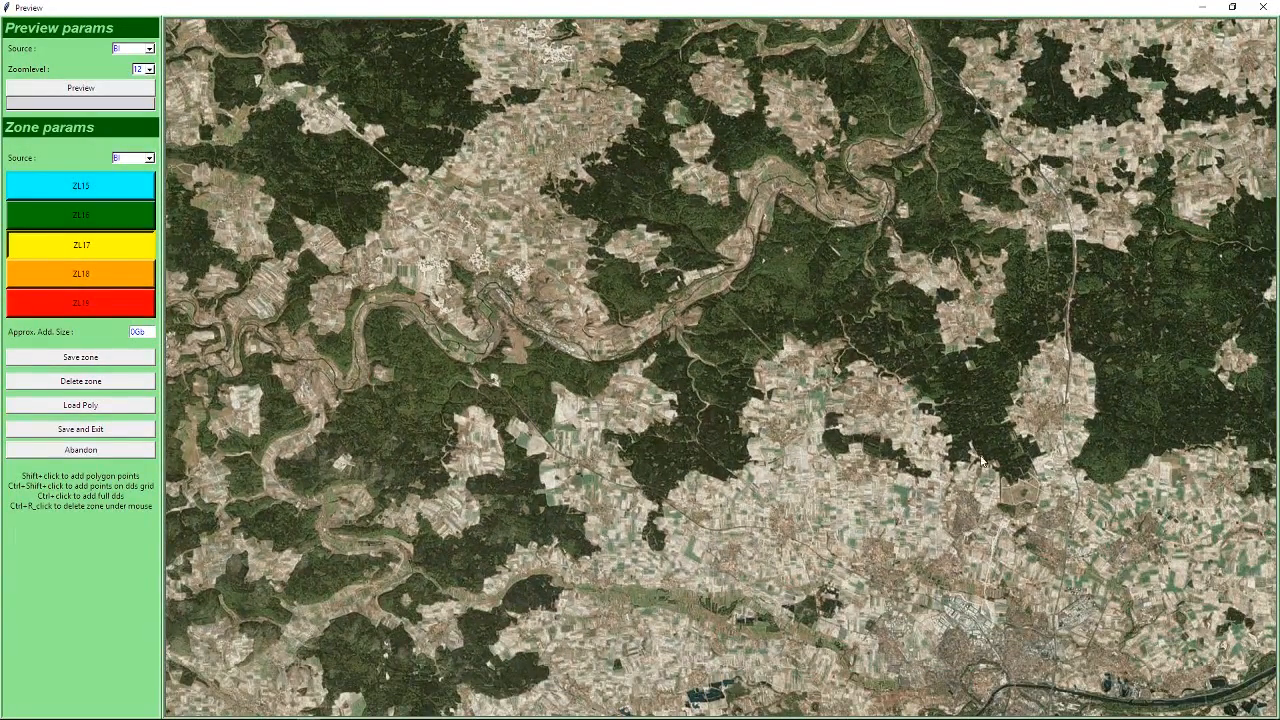
scroll(770, 247, "down", 3)
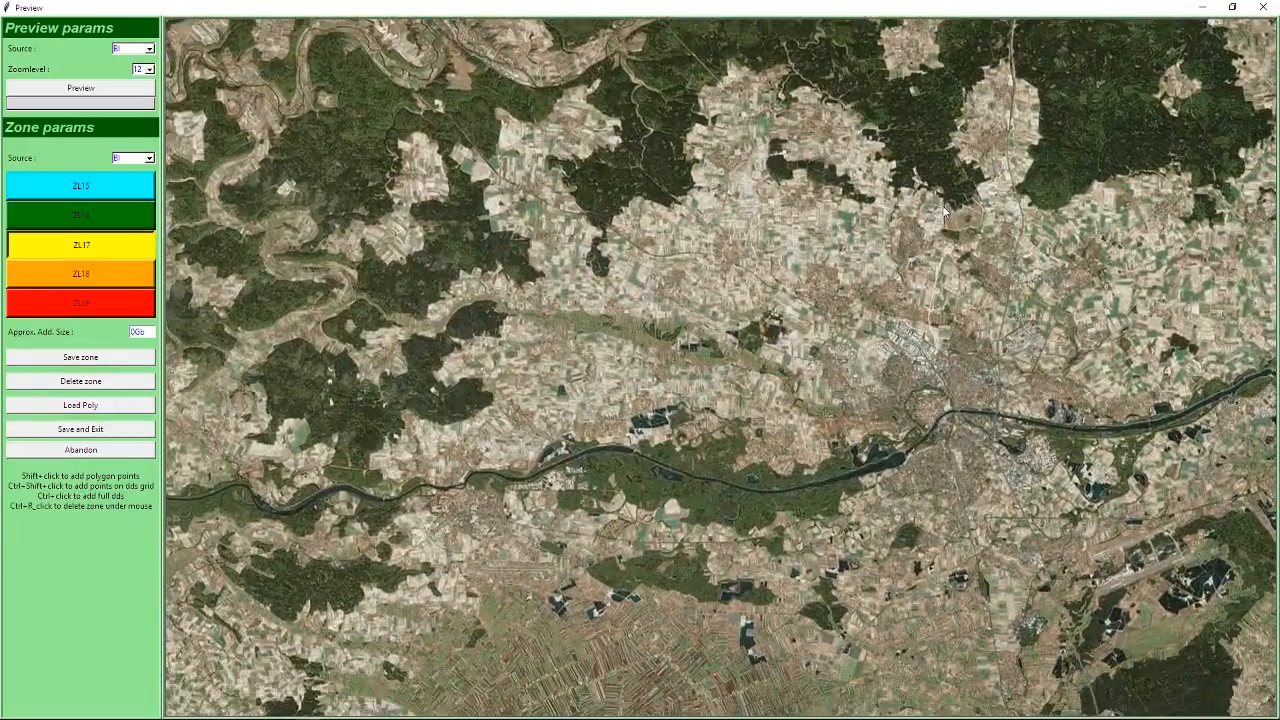
left_click_drag(944, 206, 942, 200)
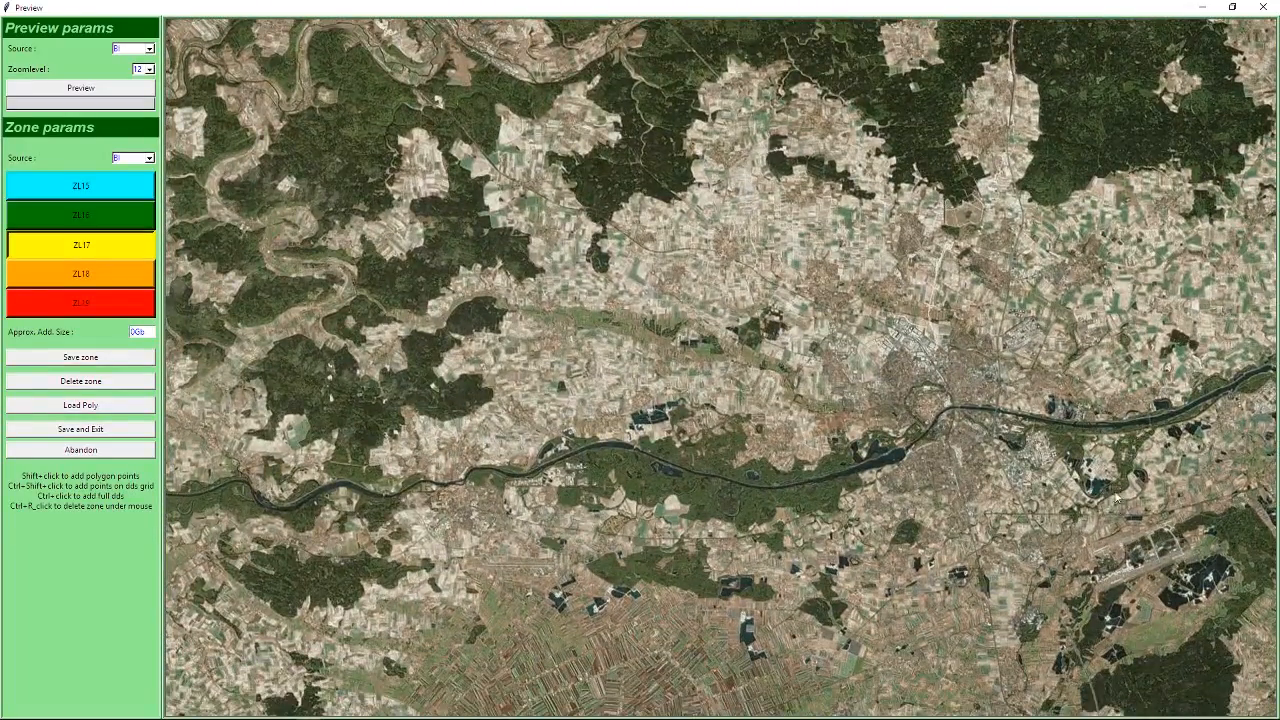
left_click_drag(1113, 537, 885, 428)
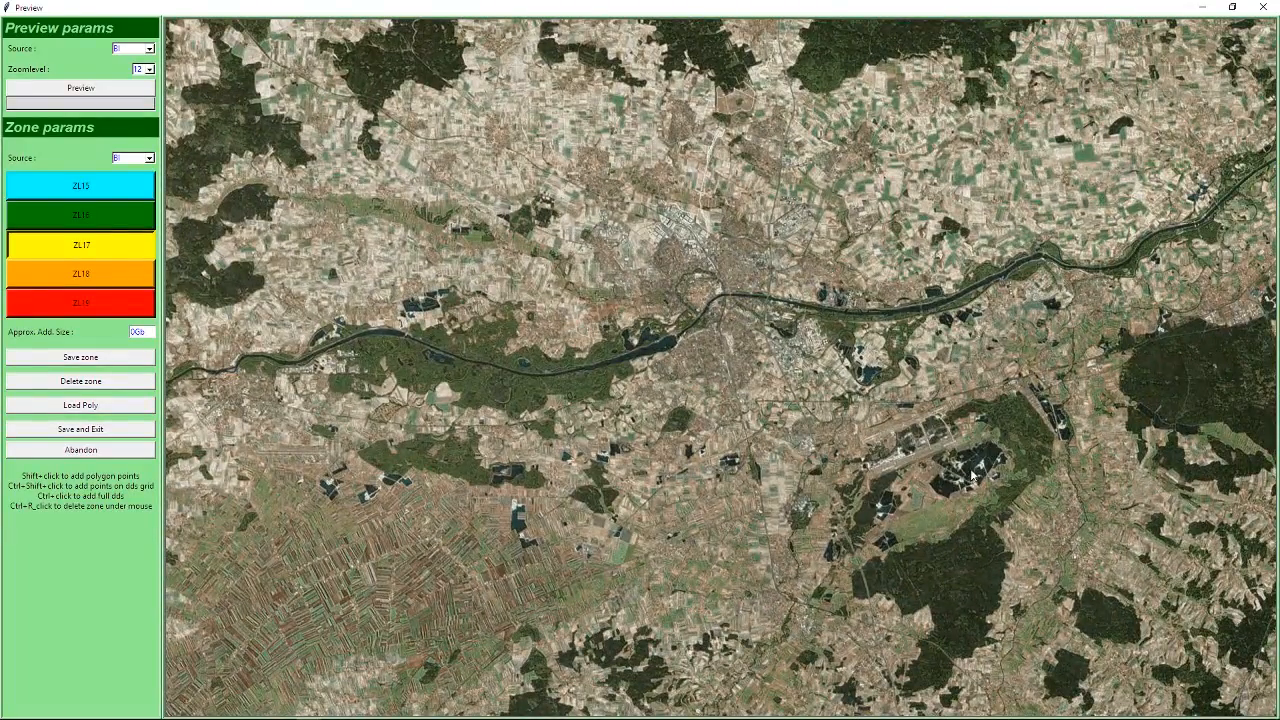
left_click_drag(1061, 536, 489, 90)
left_click_drag(760, 340, 424, 272)
left_click_drag(868, 271, 707, 327)
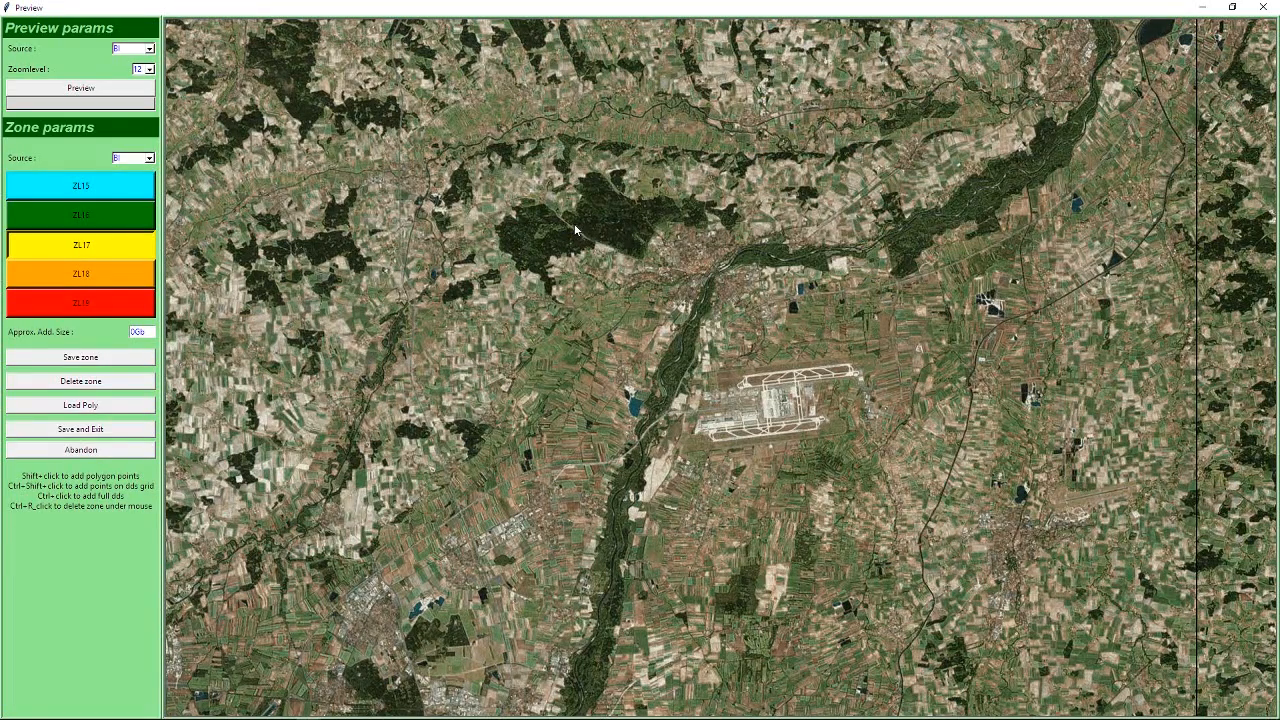
Recheck the tile's source and zoomlevel settings in the main Ortho4XP window and return to the preview.
mouse_move(386, 716)
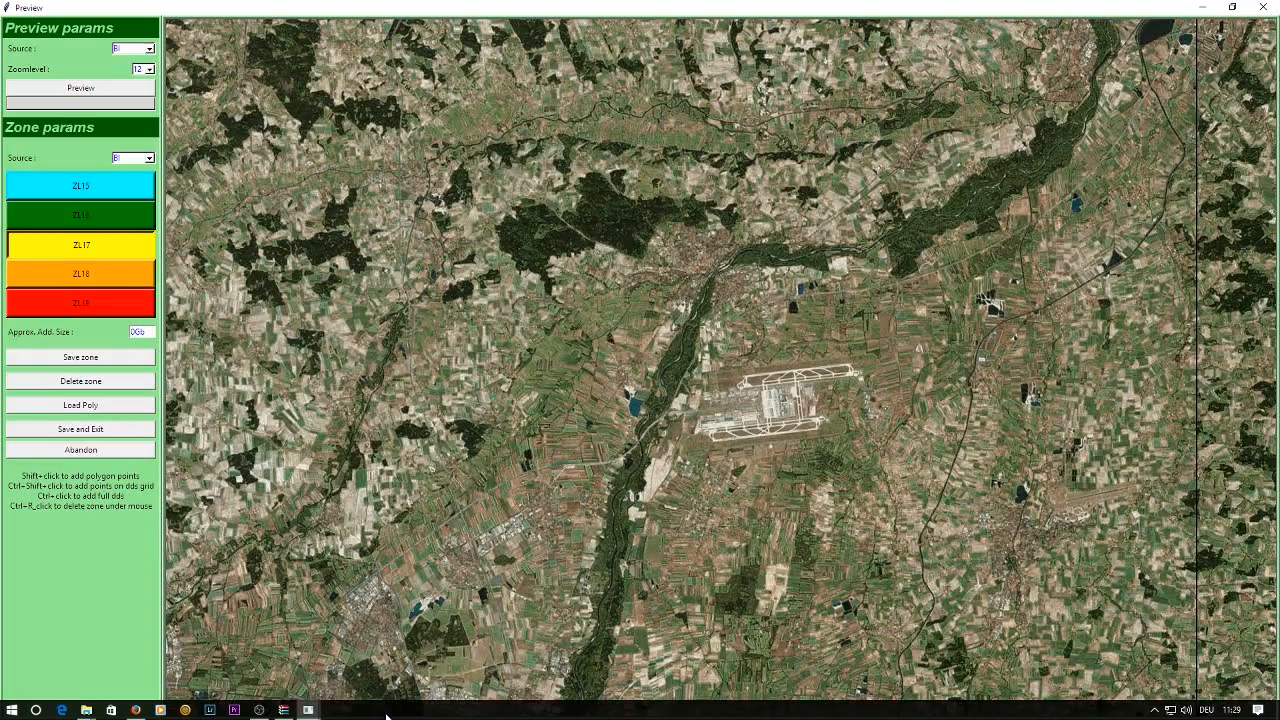
mouse_move(308, 710)
left_click(232, 650)
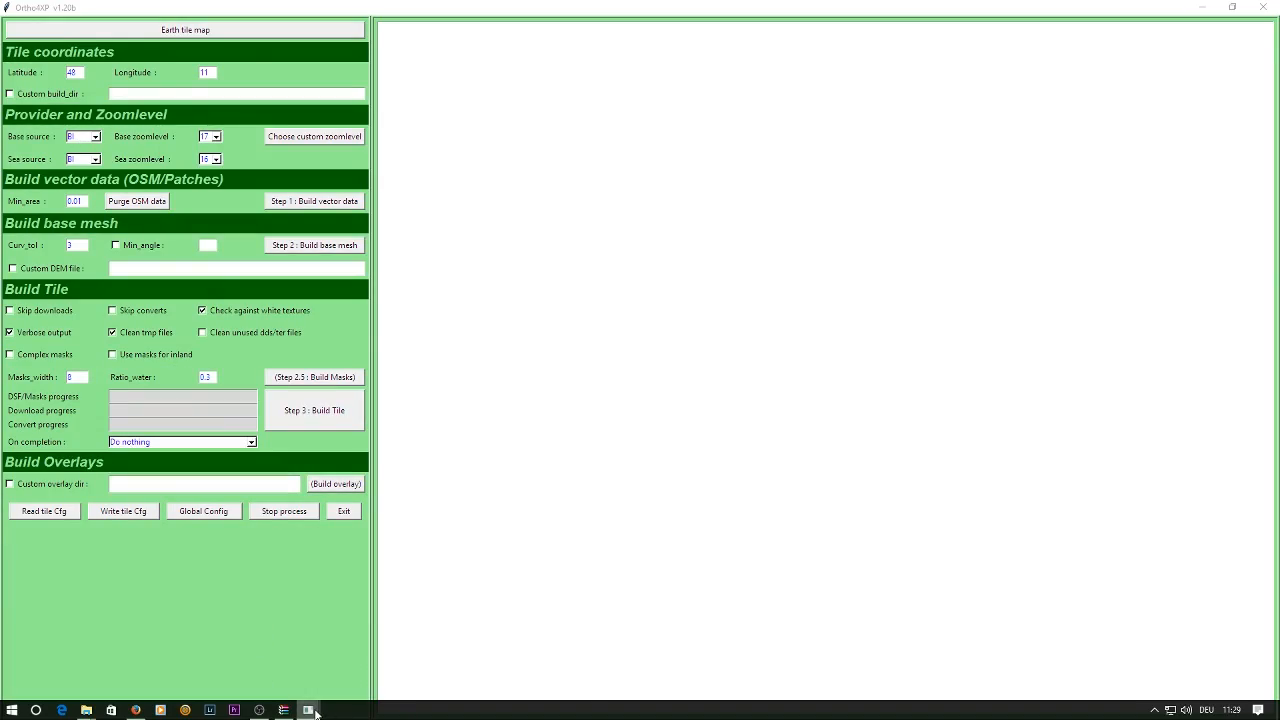
mouse_move(308, 710)
mouse_move(376, 650)
left_click(502, 660)
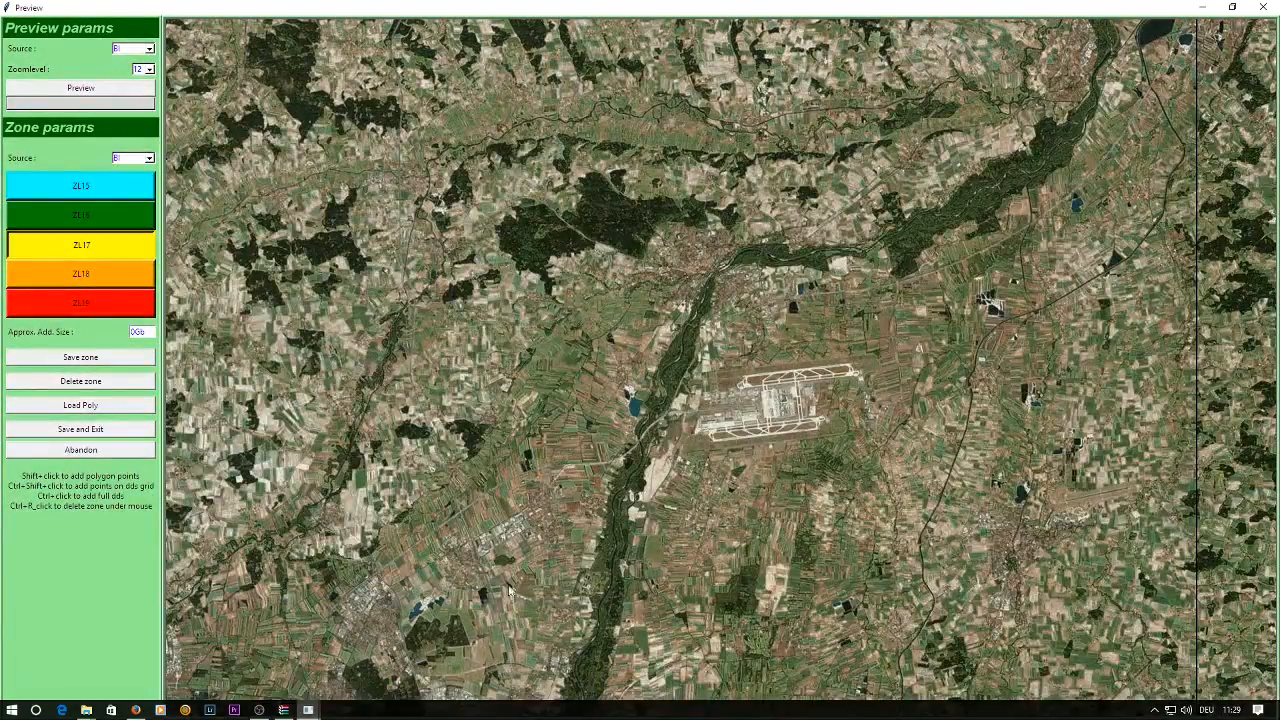
Preview the tile at zoomlevel 10 and examine its full outline.
left_click(148, 69)
left_click(146, 82)
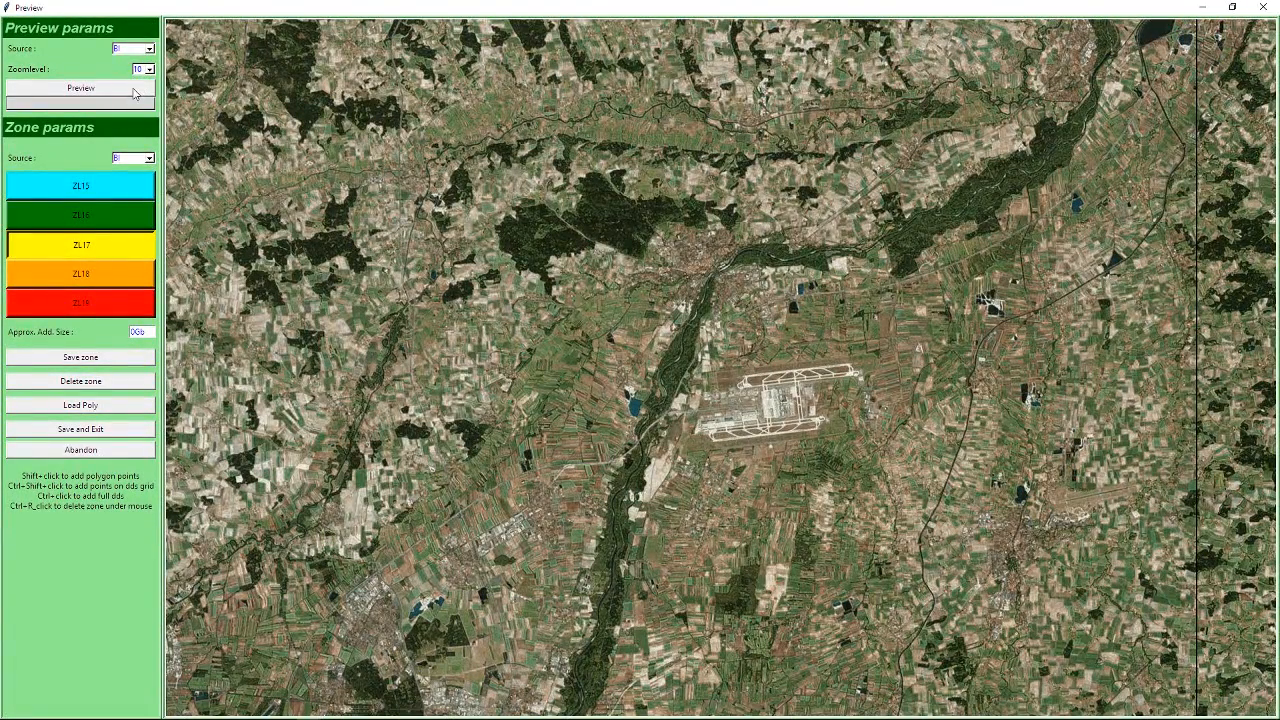
left_click(135, 91)
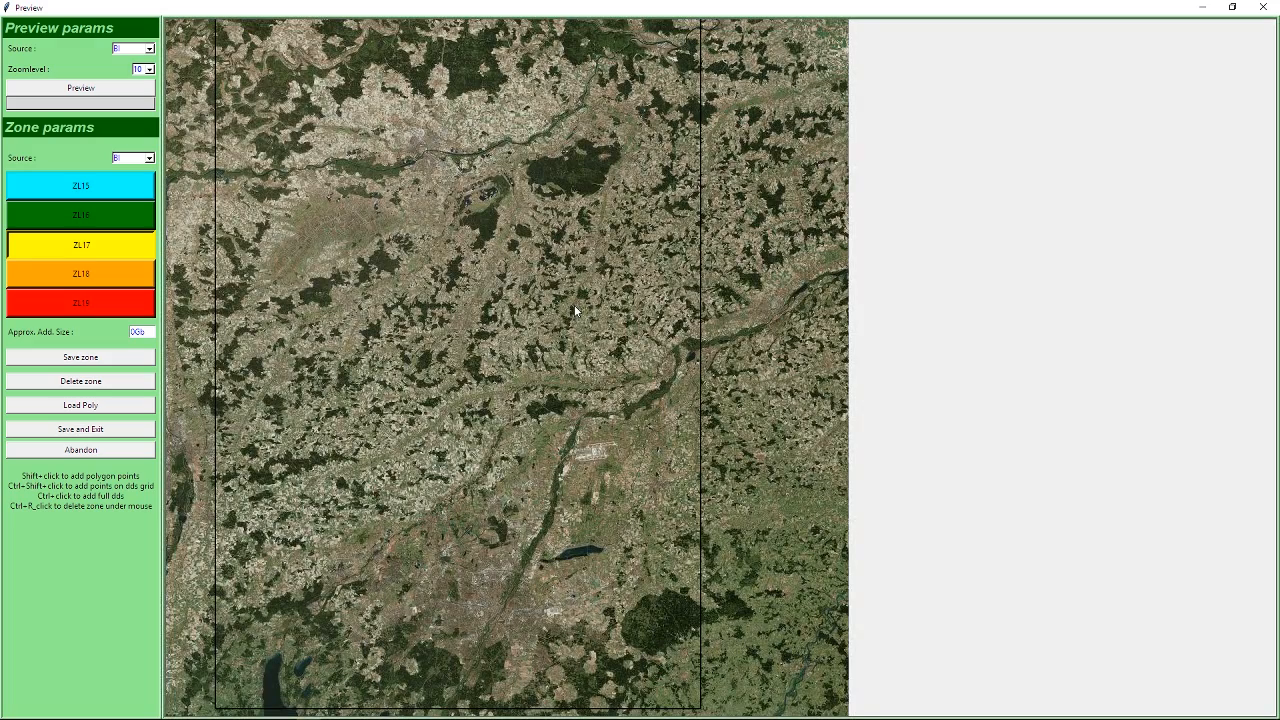
left_click_drag(555, 351, 677, 222)
left_click_drag(625, 396, 641, 341)
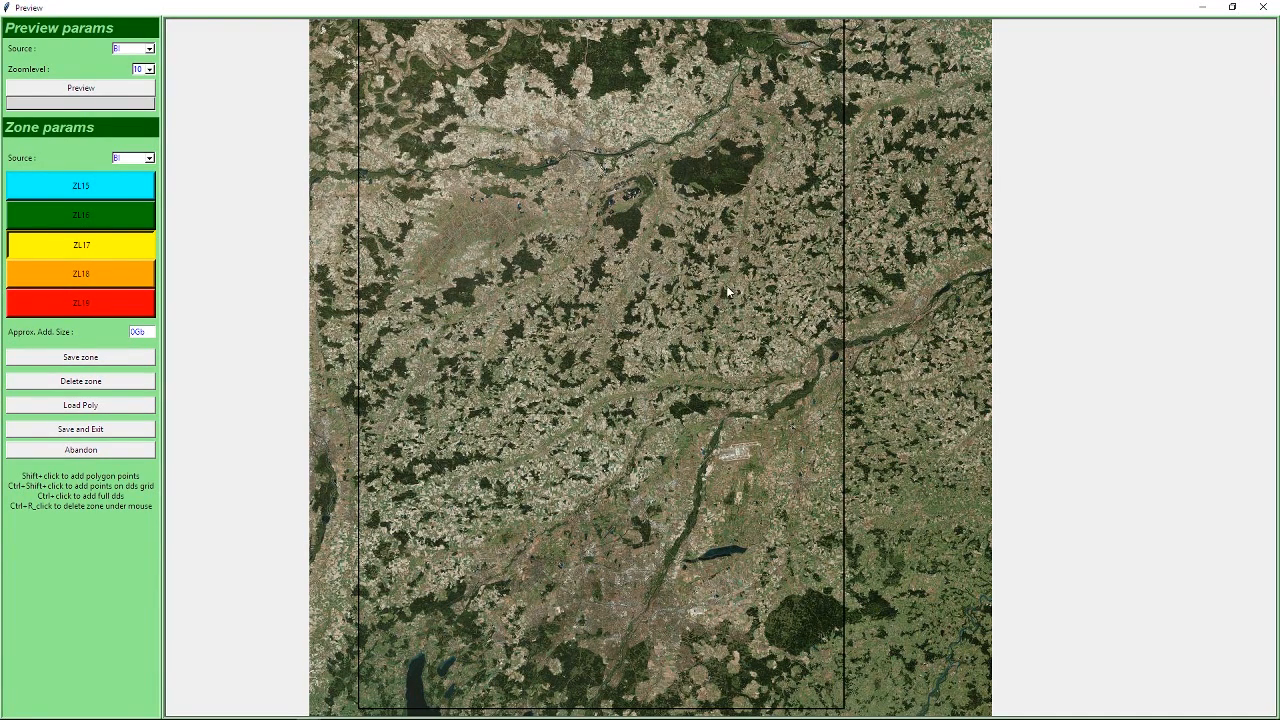
mouse_move(681, 216)
left_mouse_down()
mouse_move(784, 211)
mouse_move(750, 373)
mouse_move(670, 350)
mouse_move(670, 217)
left_mouse_up()
left_click_drag(704, 410, 718, 314)
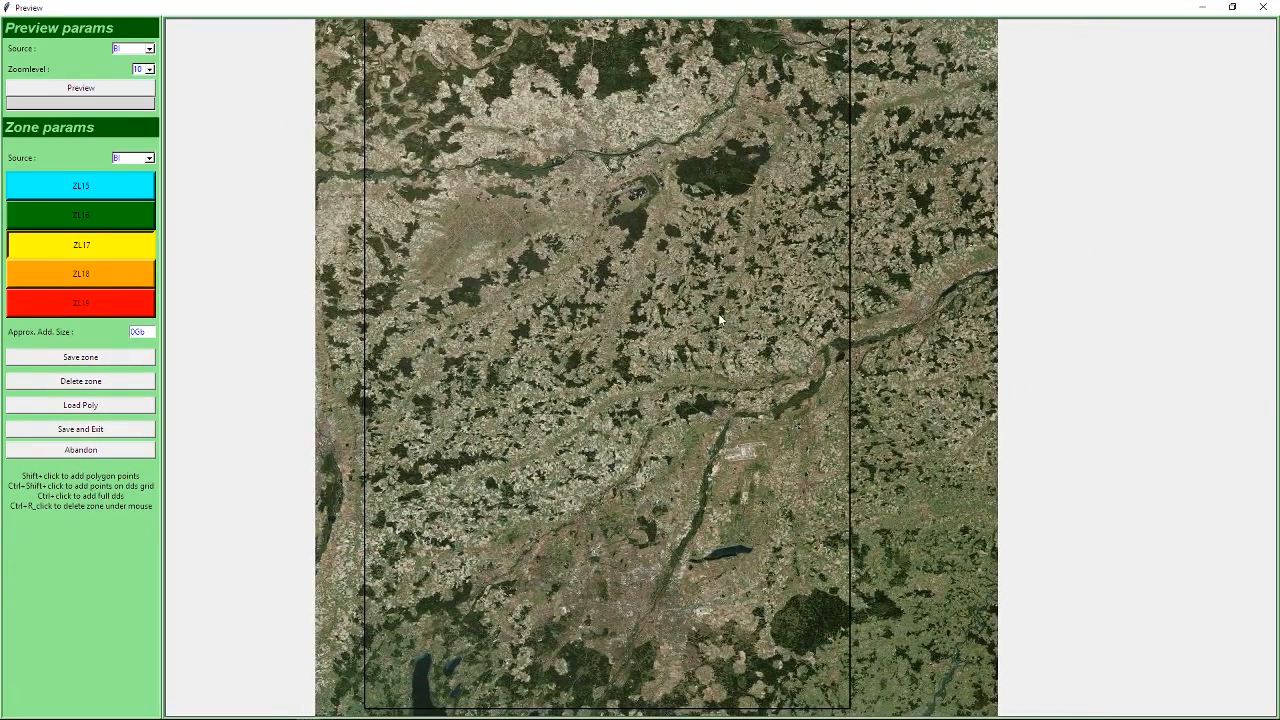
Return the preview to zoomlevel 12 and bring the large airport back into view.
left_click(149, 69)
left_click(133, 97)
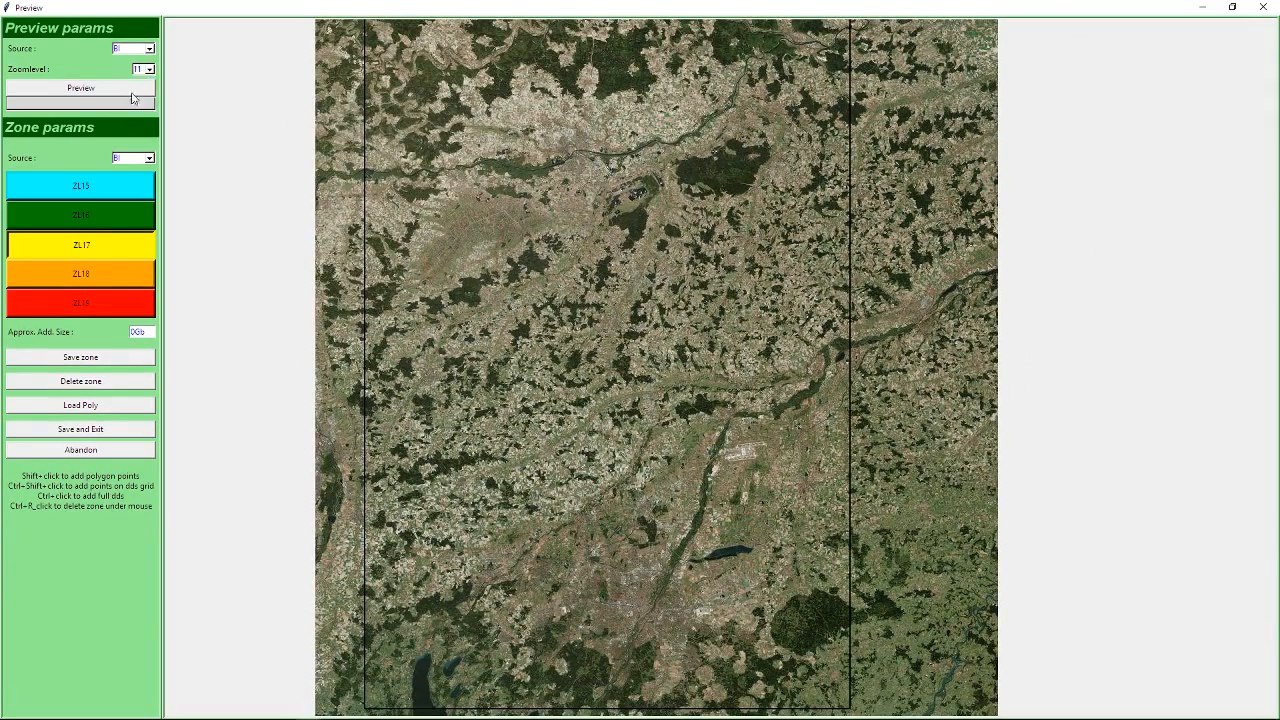
left_click(146, 70)
left_click(145, 107)
left_click(109, 91)
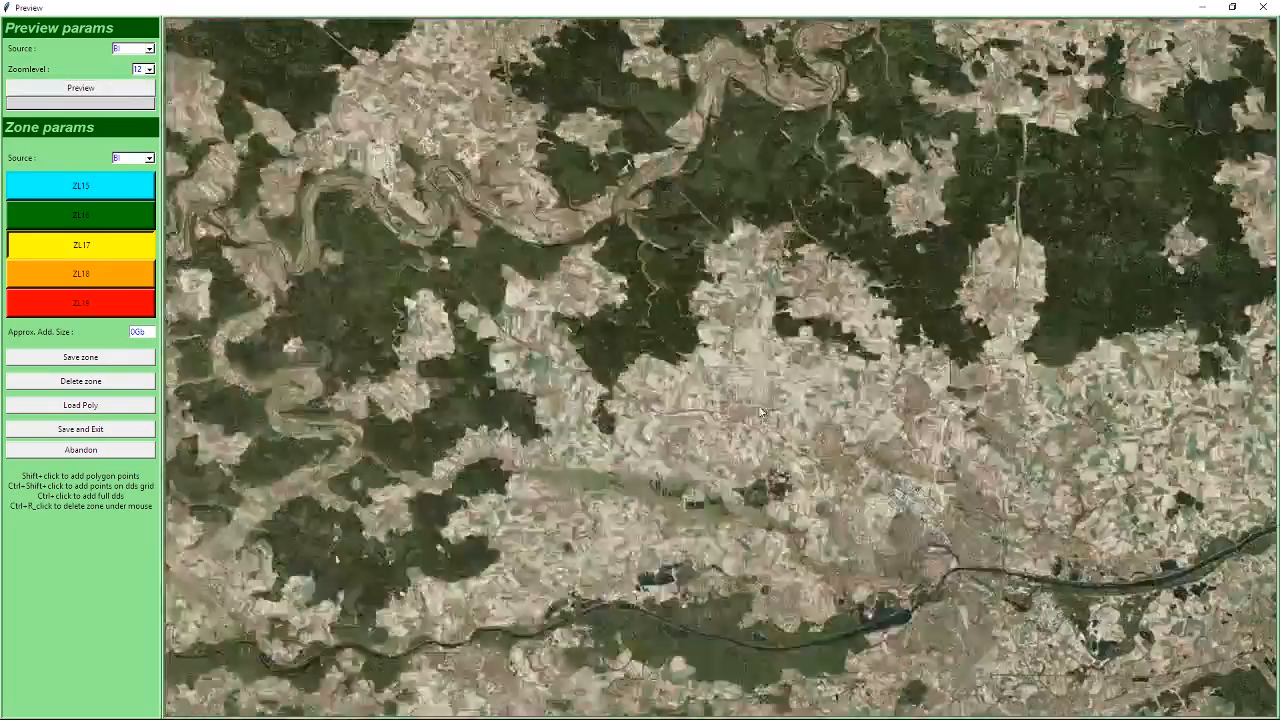
left_click_drag(760, 412, 396, 113)
left_click_drag(866, 563, 572, 246)
left_click_drag(741, 587, 631, 313)
left_click_drag(828, 668, 738, 194)
left_click_drag(671, 339, 672, 280)
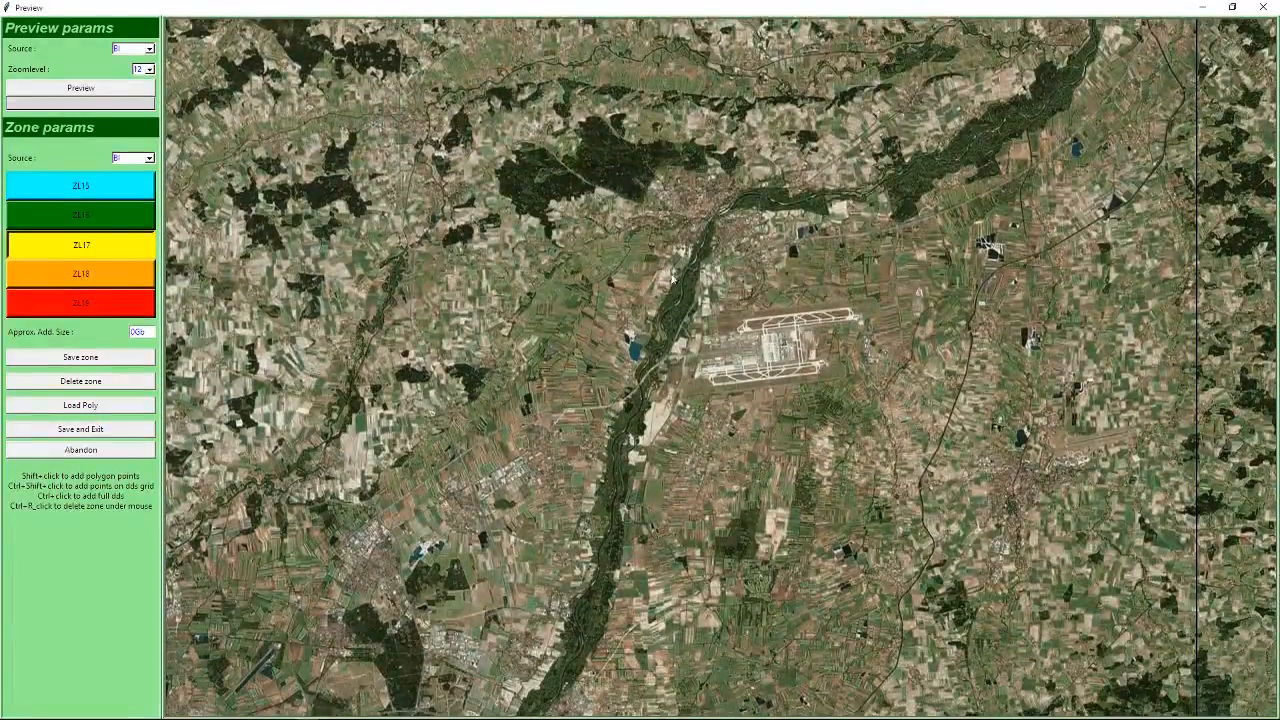
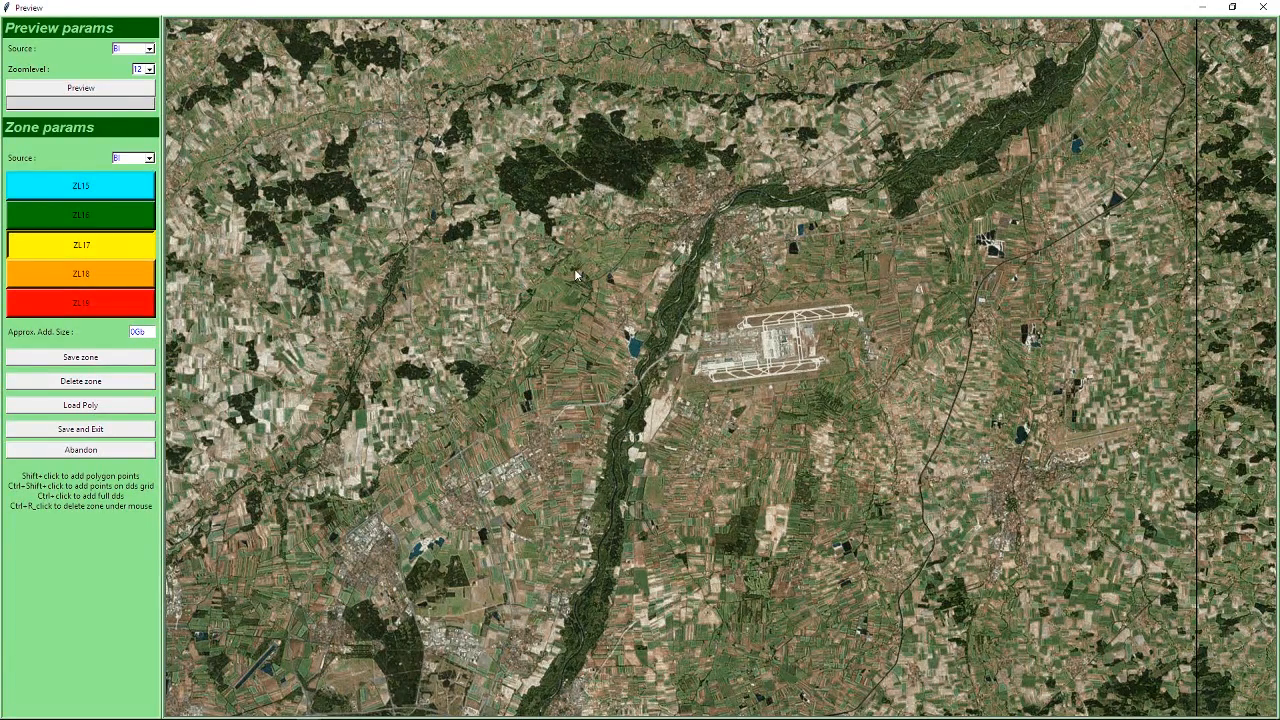
Draw a four-sided ZL18 zone with BI imagery around the large airport, save the zone, and save and exit the preview.
left_click(118, 281)
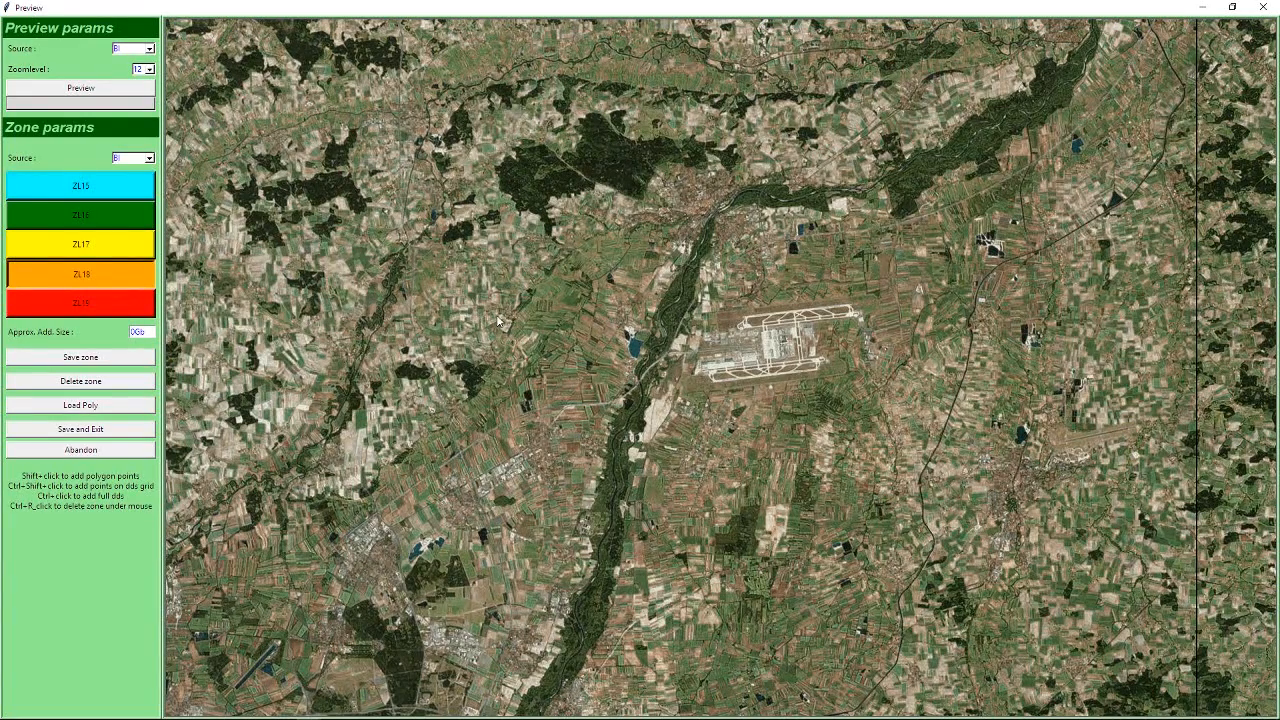
left_click(579, 266, "shift")
left_click(601, 457, "shift")
left_click(907, 424, "shift")
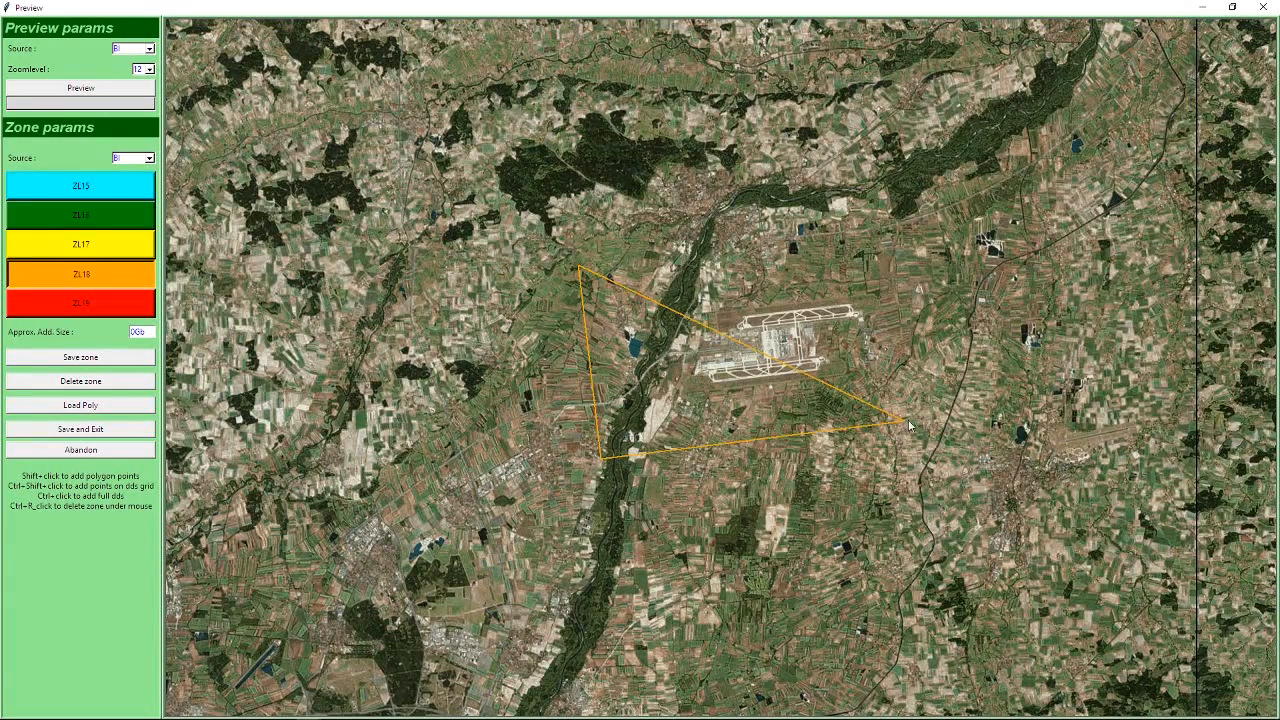
left_click(898, 246, "shift")
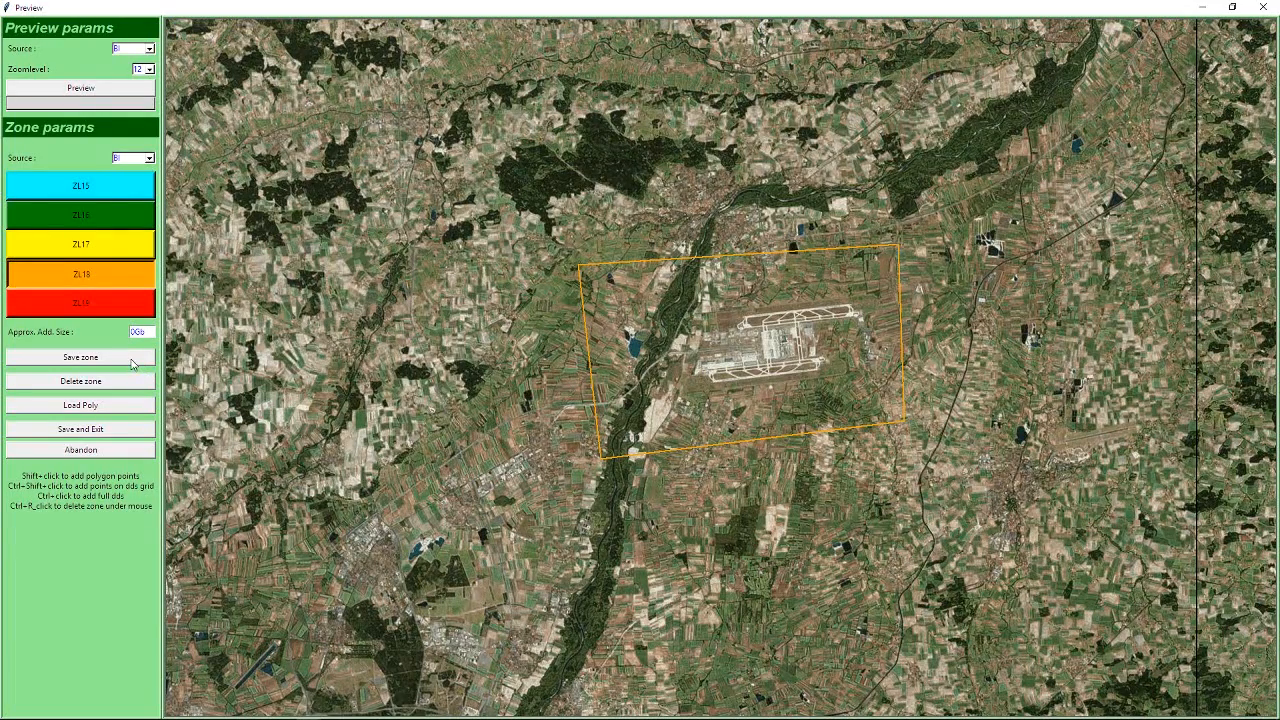
left_click(84, 362)
left_click(72, 437)
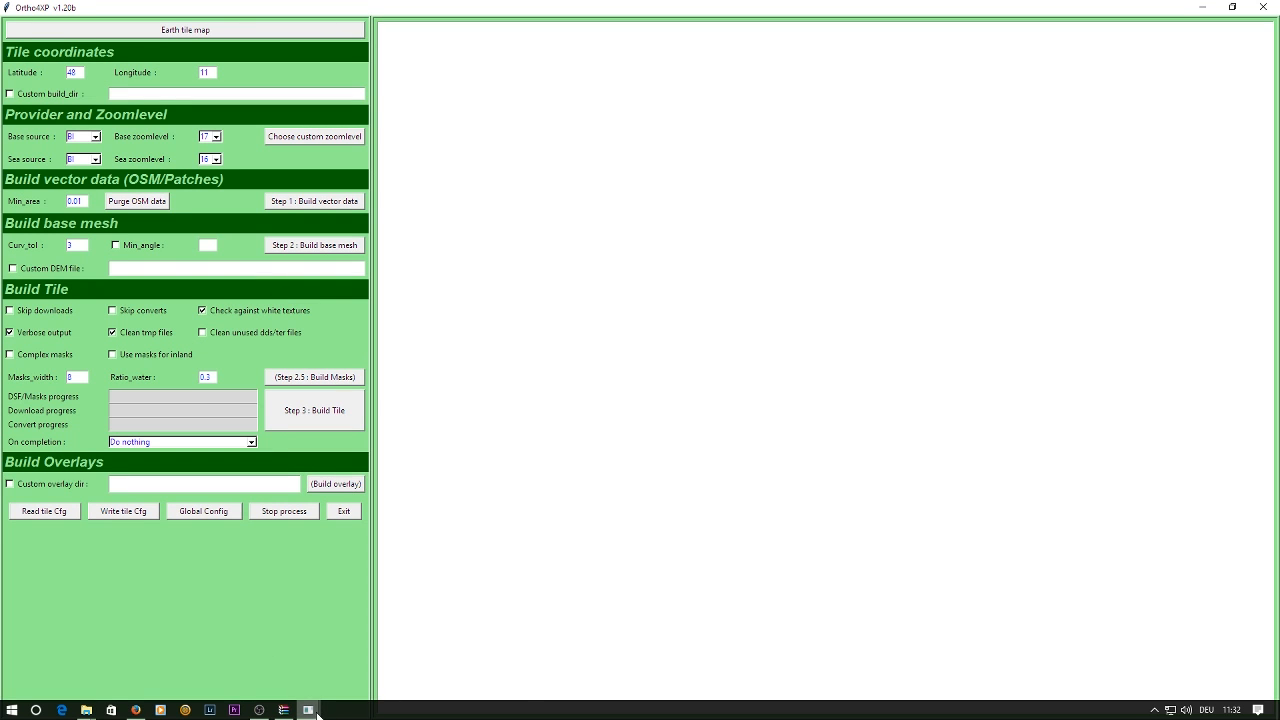
Look over the tile collection map and return to the main Ortho4XP window.
mouse_move(316, 712)
left_click(410, 660)
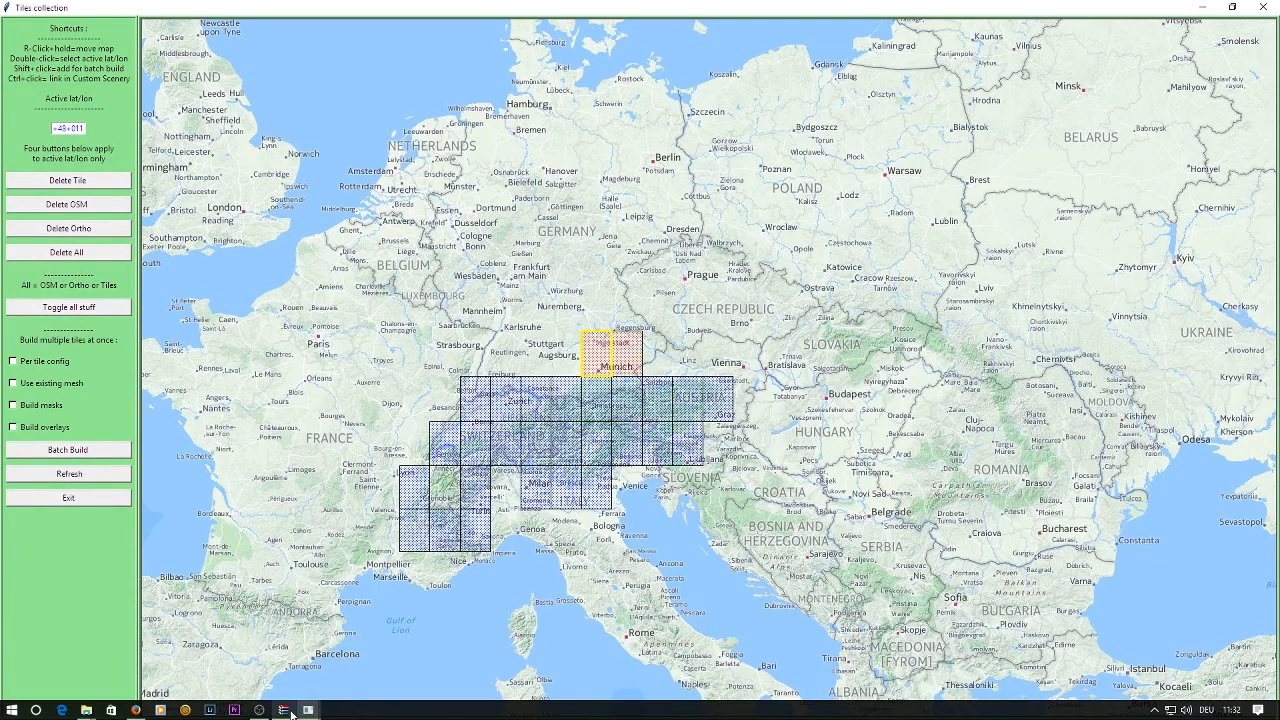
mouse_move(310, 712)
left_click(303, 650)
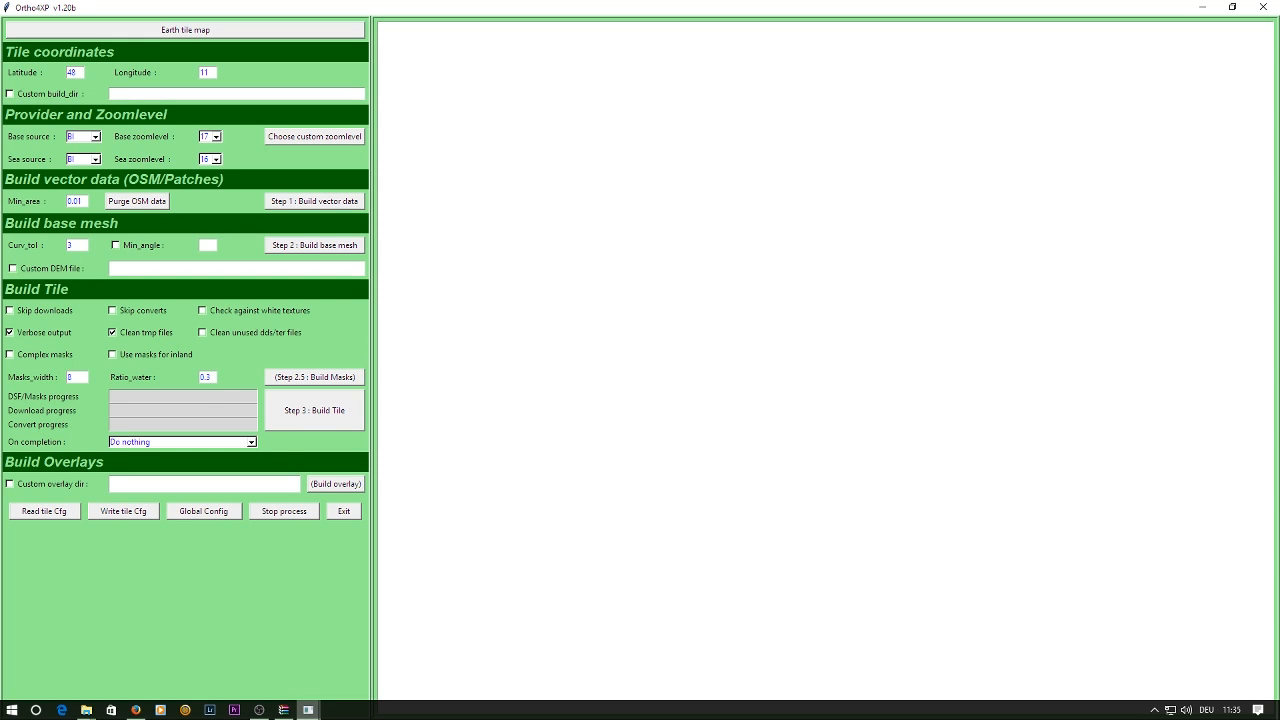
Switch to Google Maps in the browser and examine the coastal water east of Heraklion airport up close.
left_click(136, 710)
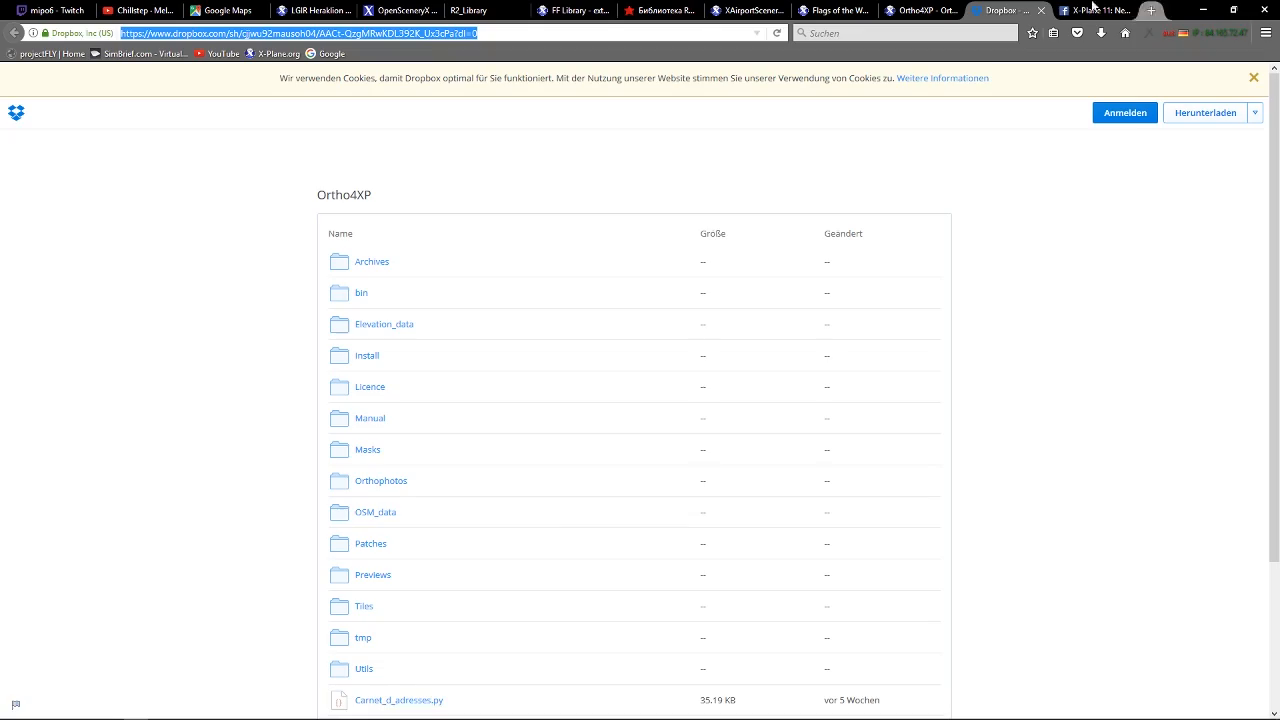
left_click(225, 10)
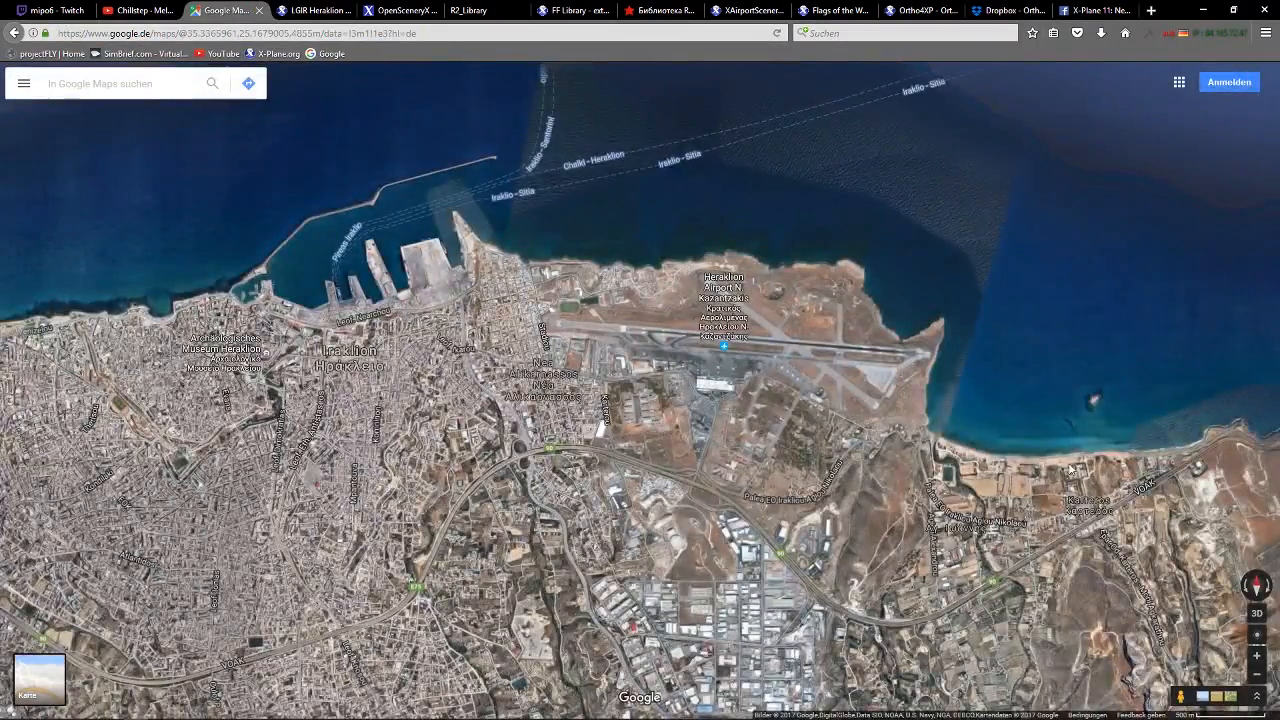
scroll(1065, 374, "up", 2)
left_click_drag(1065, 374, 626, 300)
scroll(626, 300, "up", 4)
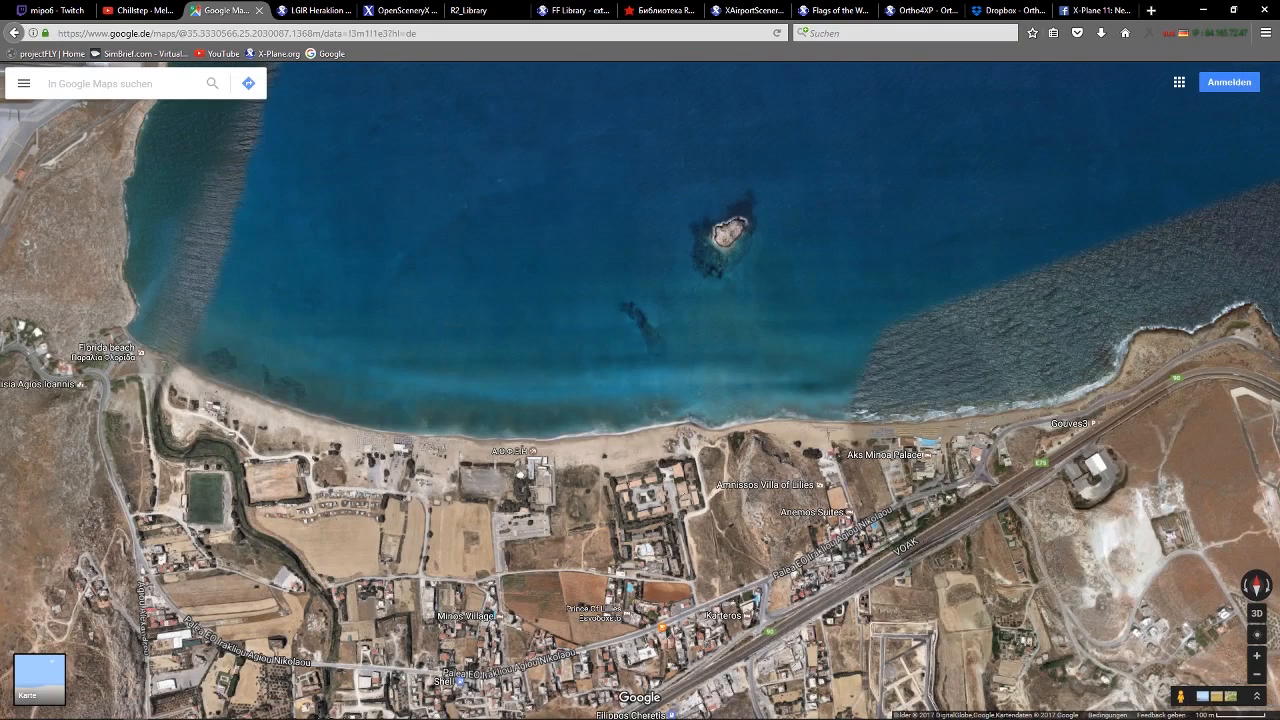
Review the Masks_width and Ratio_water settings in the main Ortho4XP window and return to the Google Maps view.
mouse_move(309, 706)
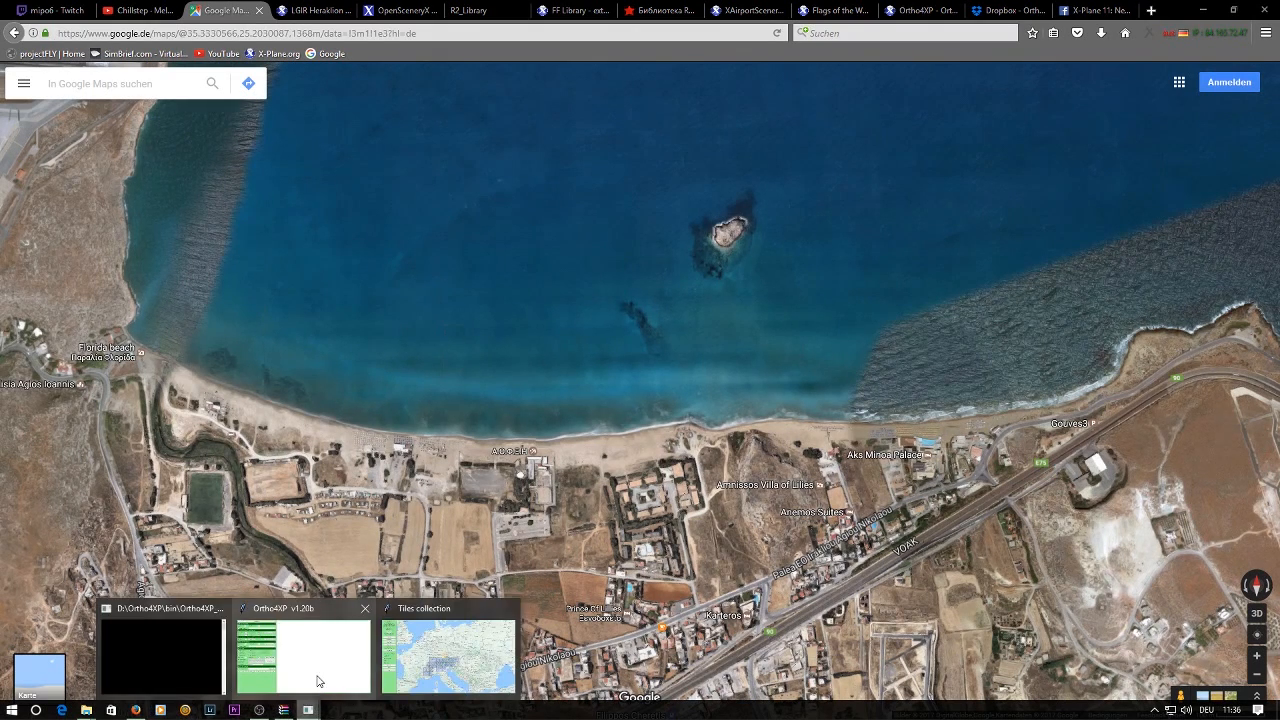
left_click(320, 684)
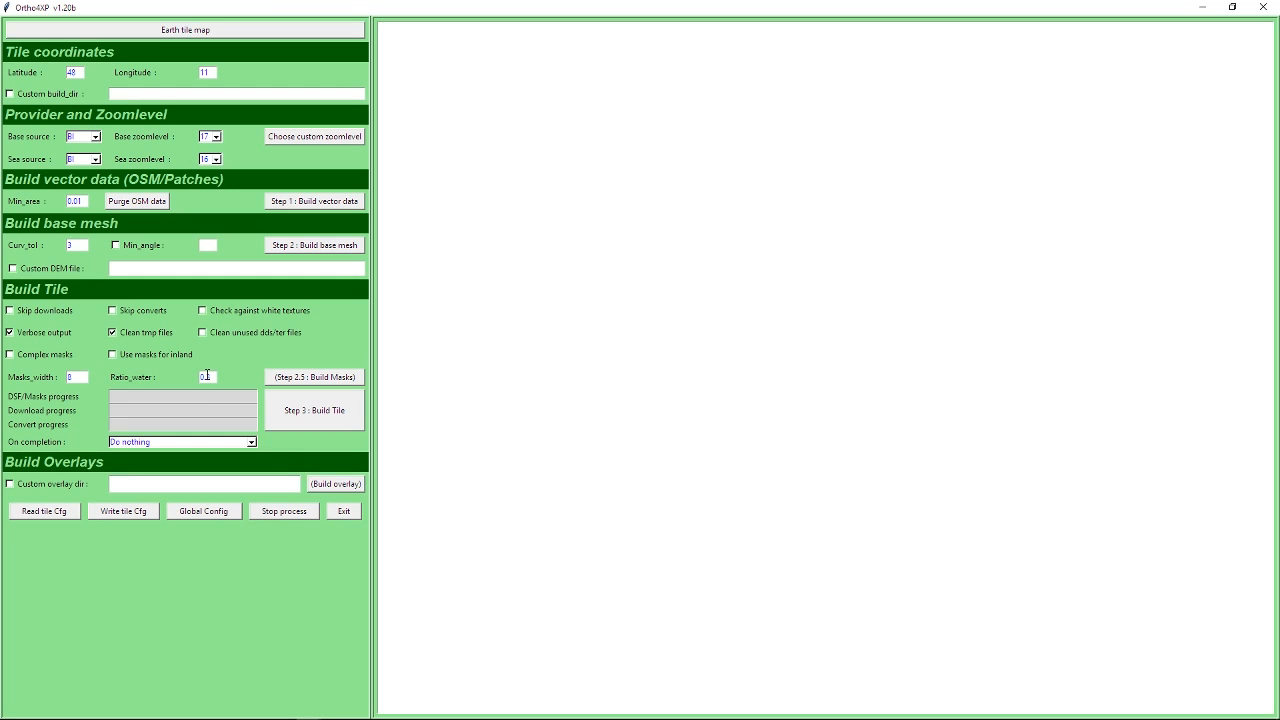
mouse_move(306, 714)
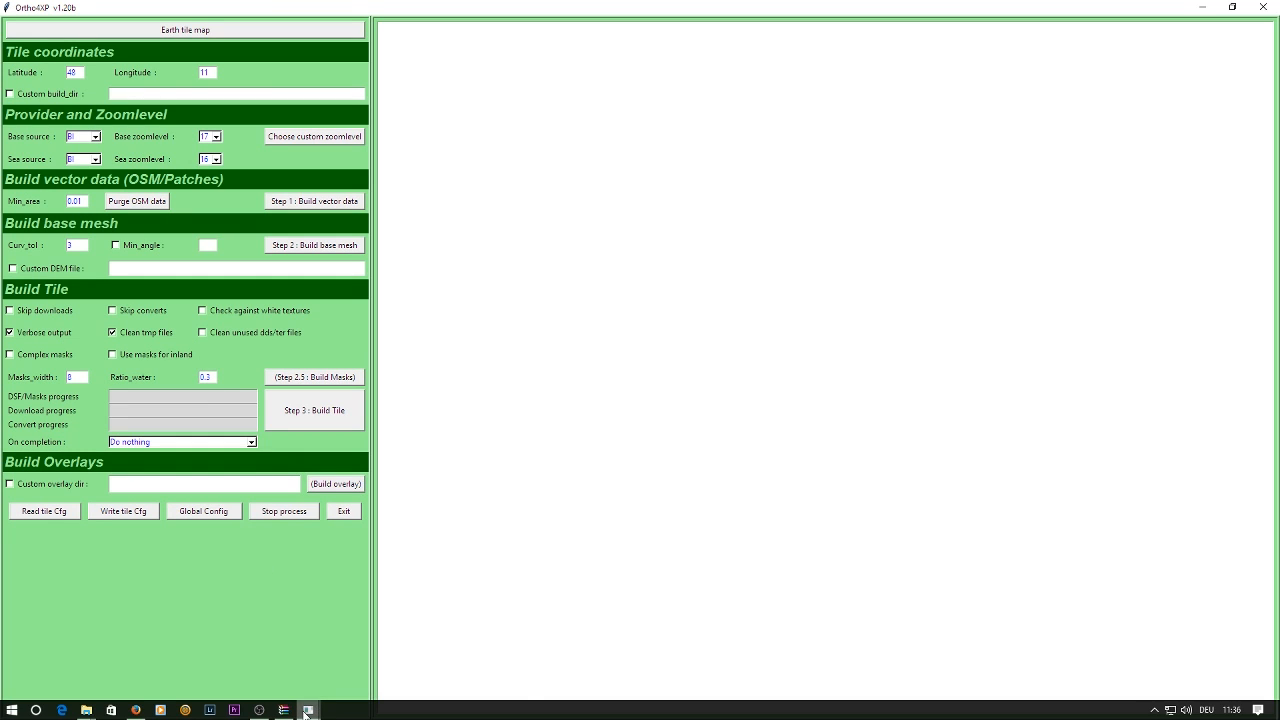
mouse_move(136, 714)
left_click(140, 685)
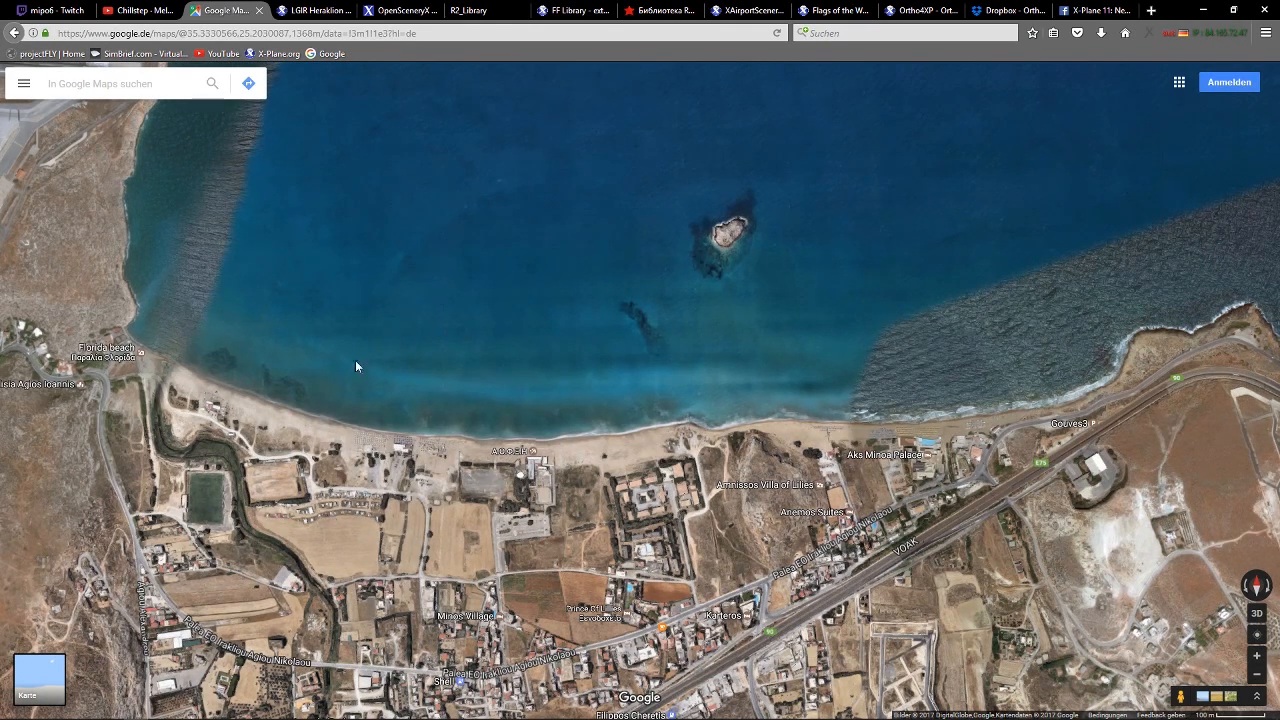
Examine the sea imagery transitions along the wider coastline around Heraklion and switch back to the main Ortho4XP window.
scroll(420, 345, "down", 1)
scroll(430, 345, "down", 2)
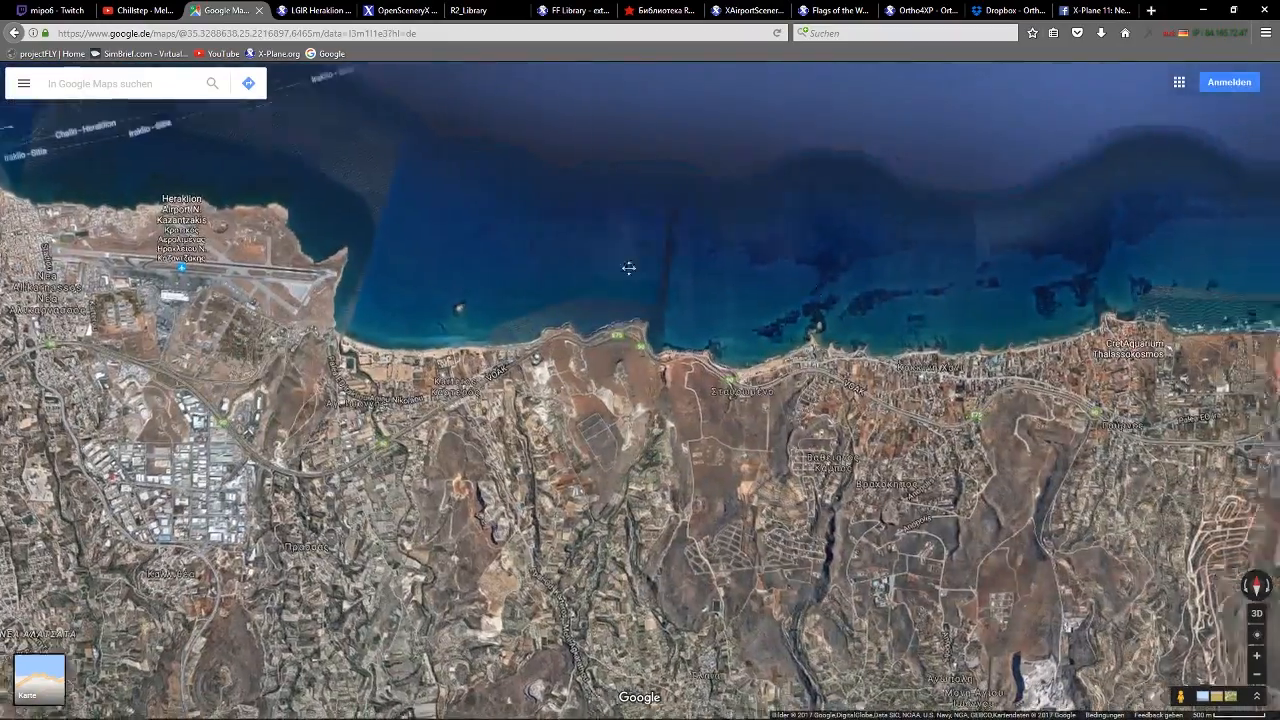
left_click_drag(626, 266, 417, 268)
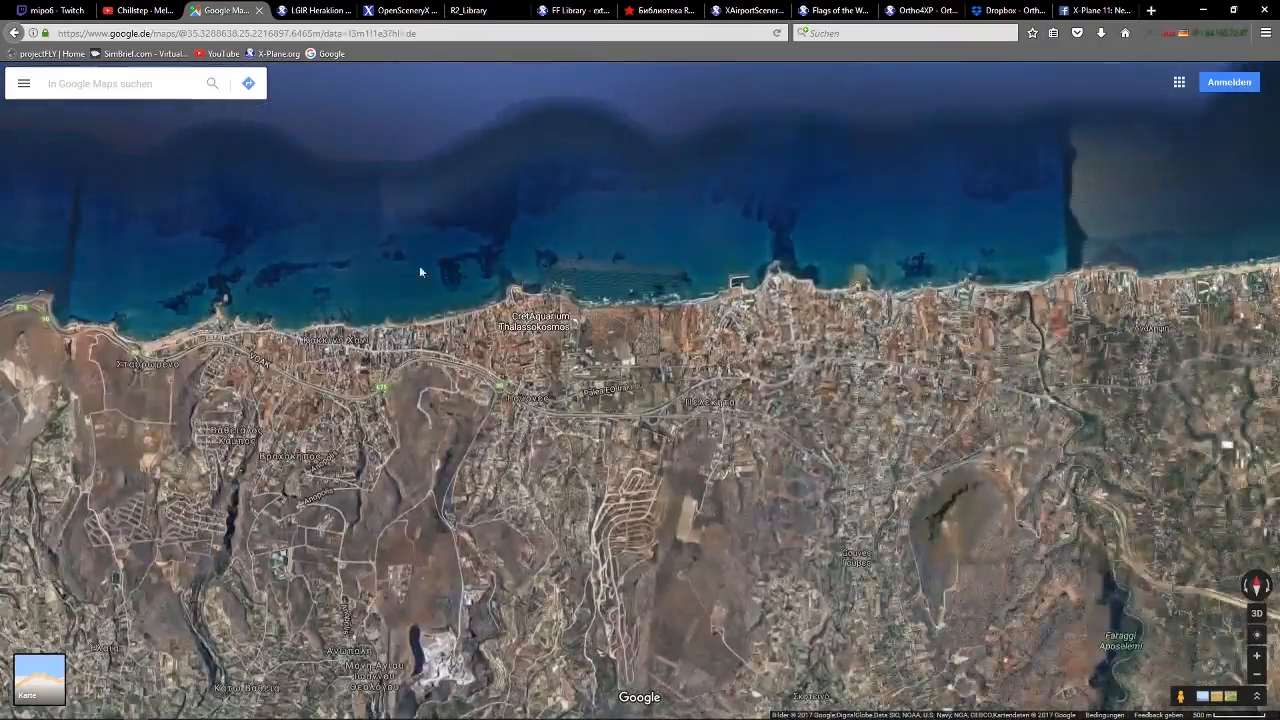
left_click_drag(332, 249, 634, 268)
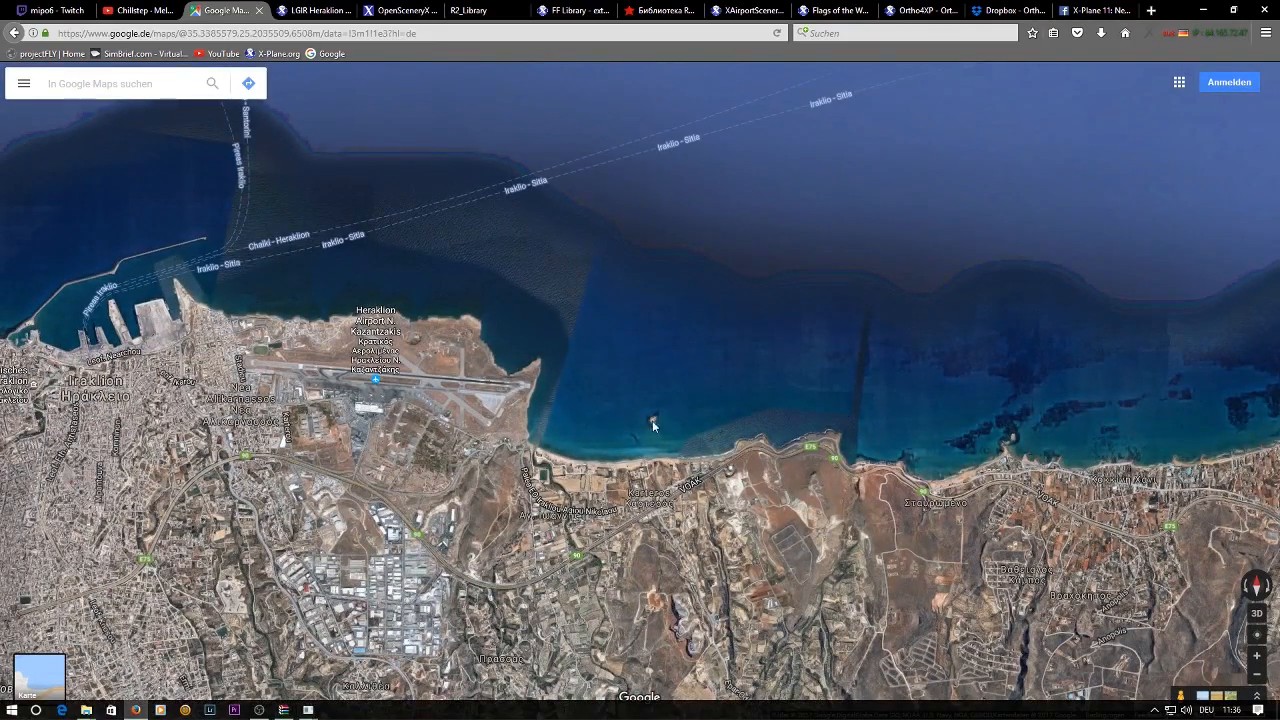
mouse_move(308, 710)
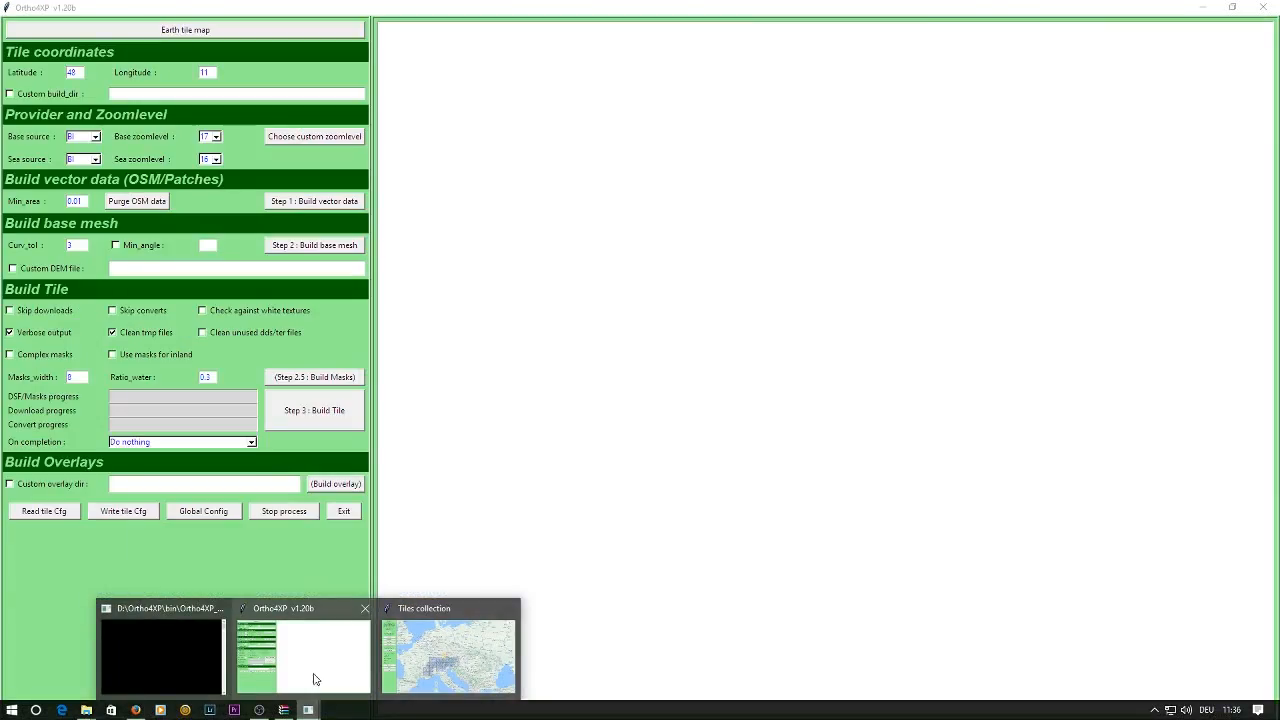
left_click(312, 674)
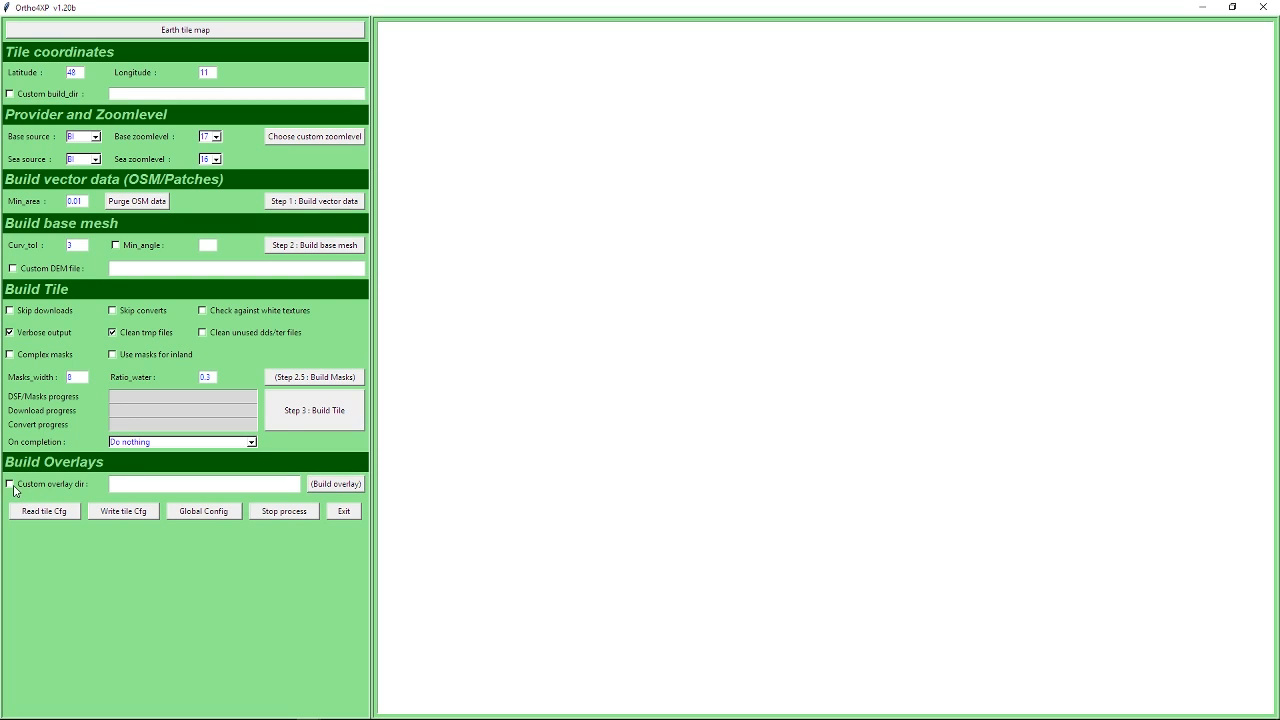
Enable the custom overlay directory and browse to the Desktop in its folder selection dialog.
left_click(10, 485)
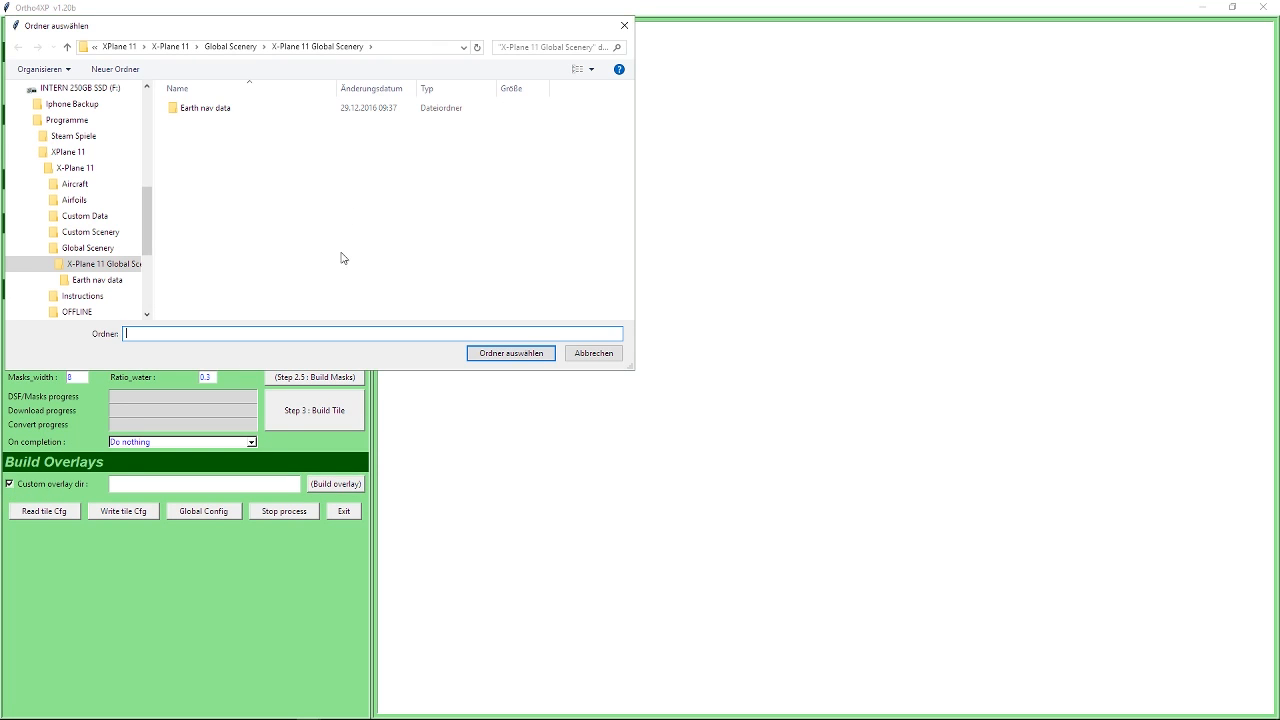
left_click_drag(300, 32, 412, 152)
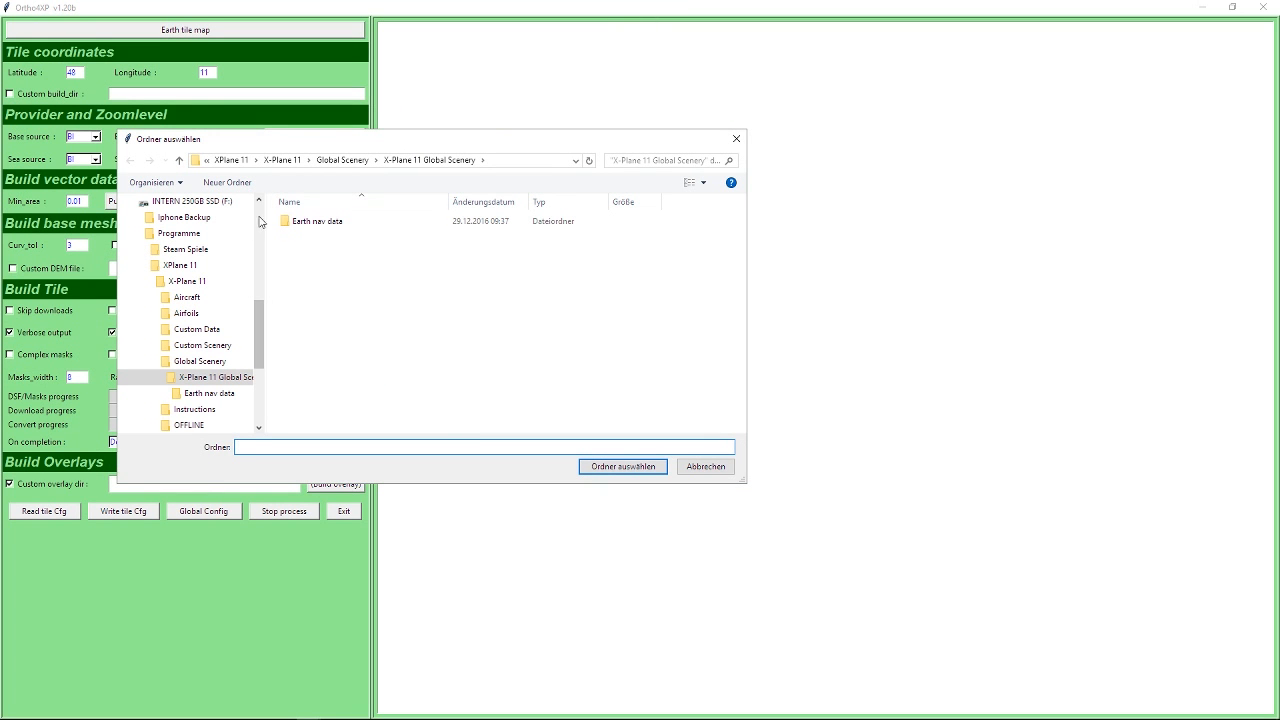
left_click(286, 160)
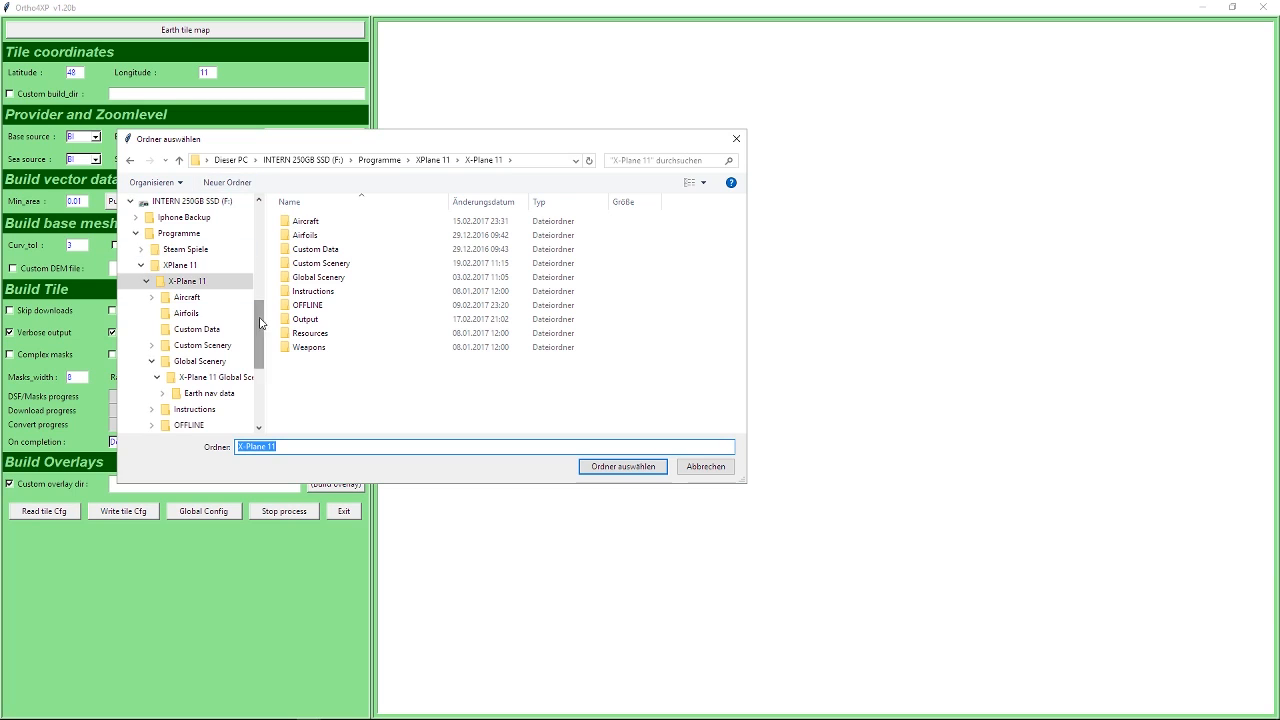
scroll(193, 271, "up", 10)
left_click(186, 263)
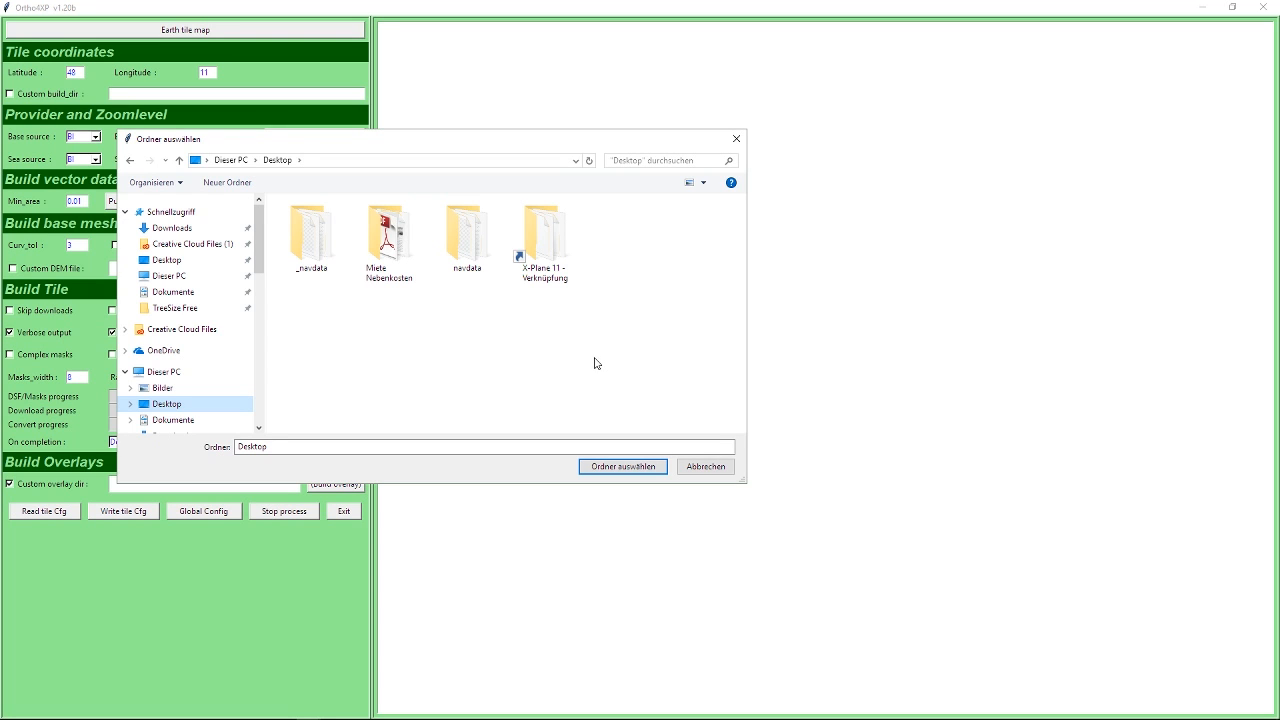
left_click_drag(343, 143, 377, 113)
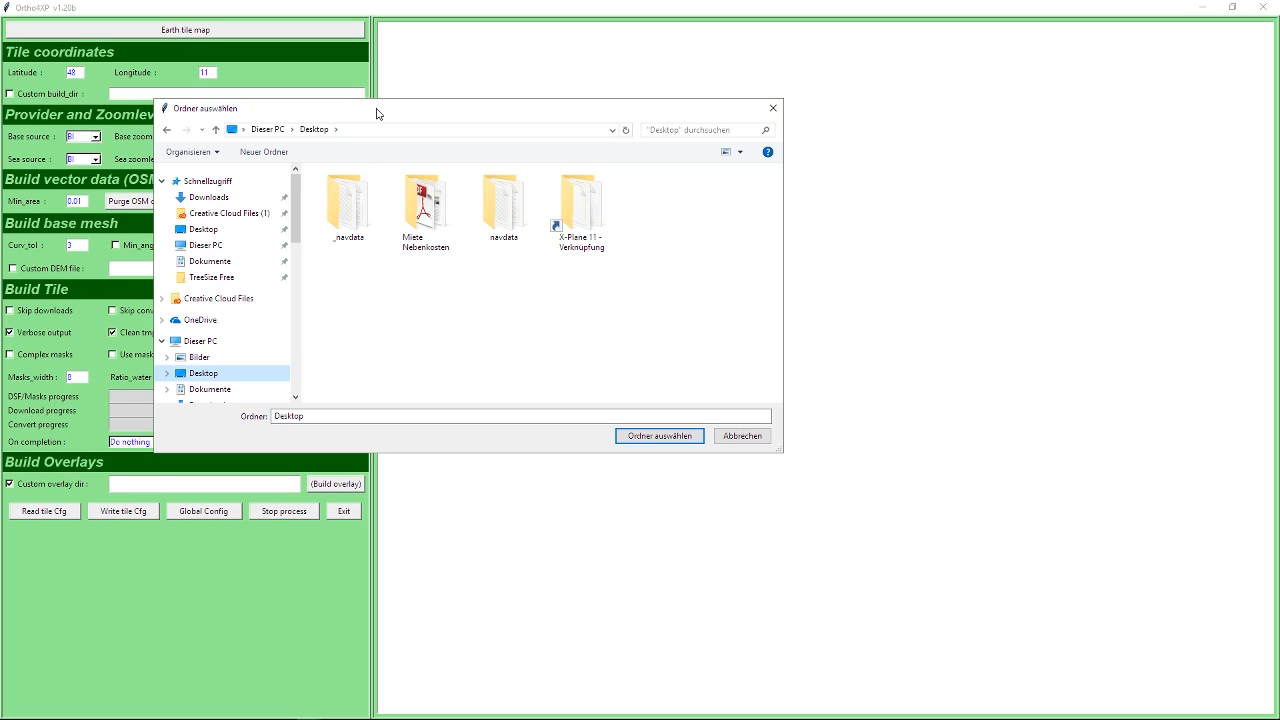
Through the X-Plane 11 shortcut, select Global Scenery/X-Plane 11 Global Scenery as the custom overlay directory.
double_click(583, 250)
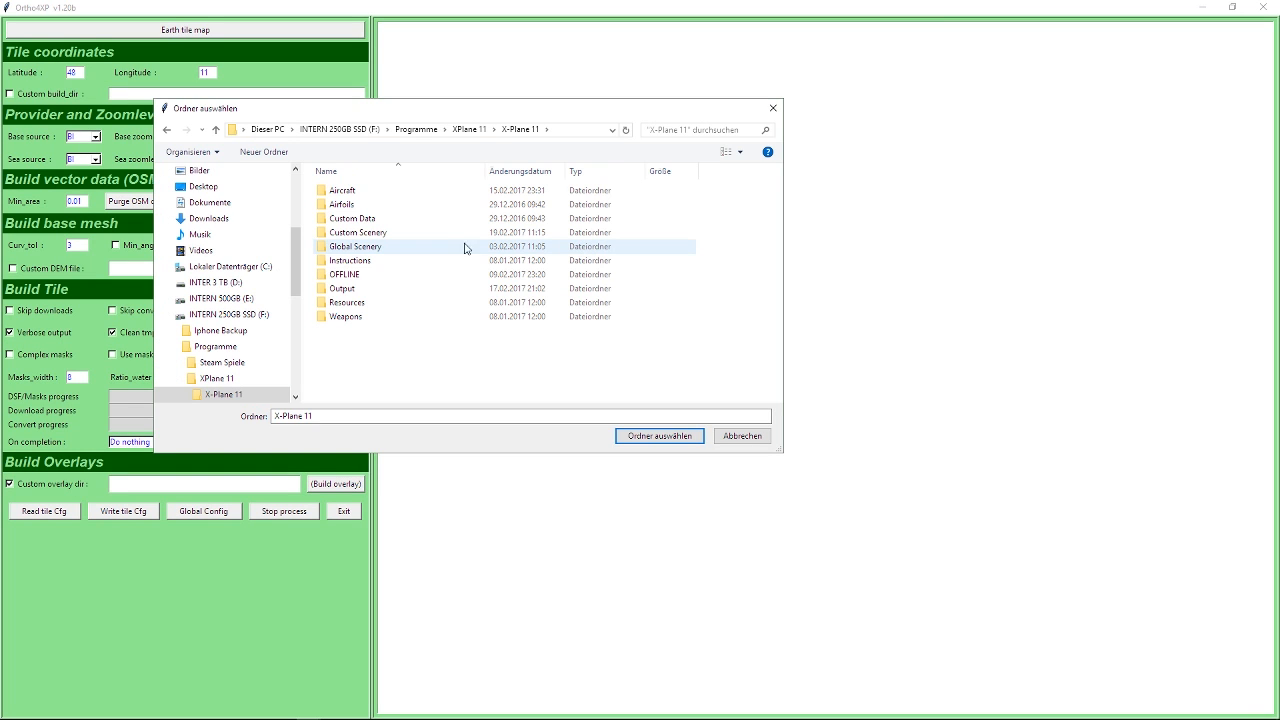
double_click(381, 252)
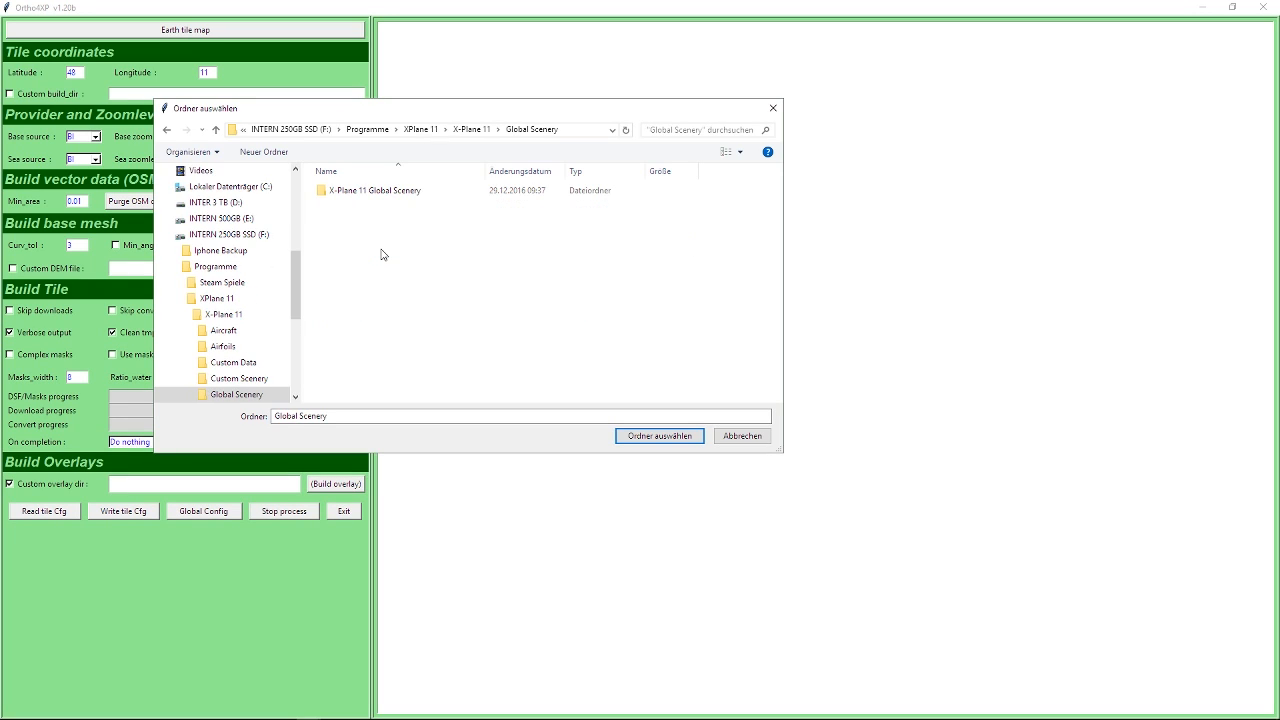
double_click(384, 192)
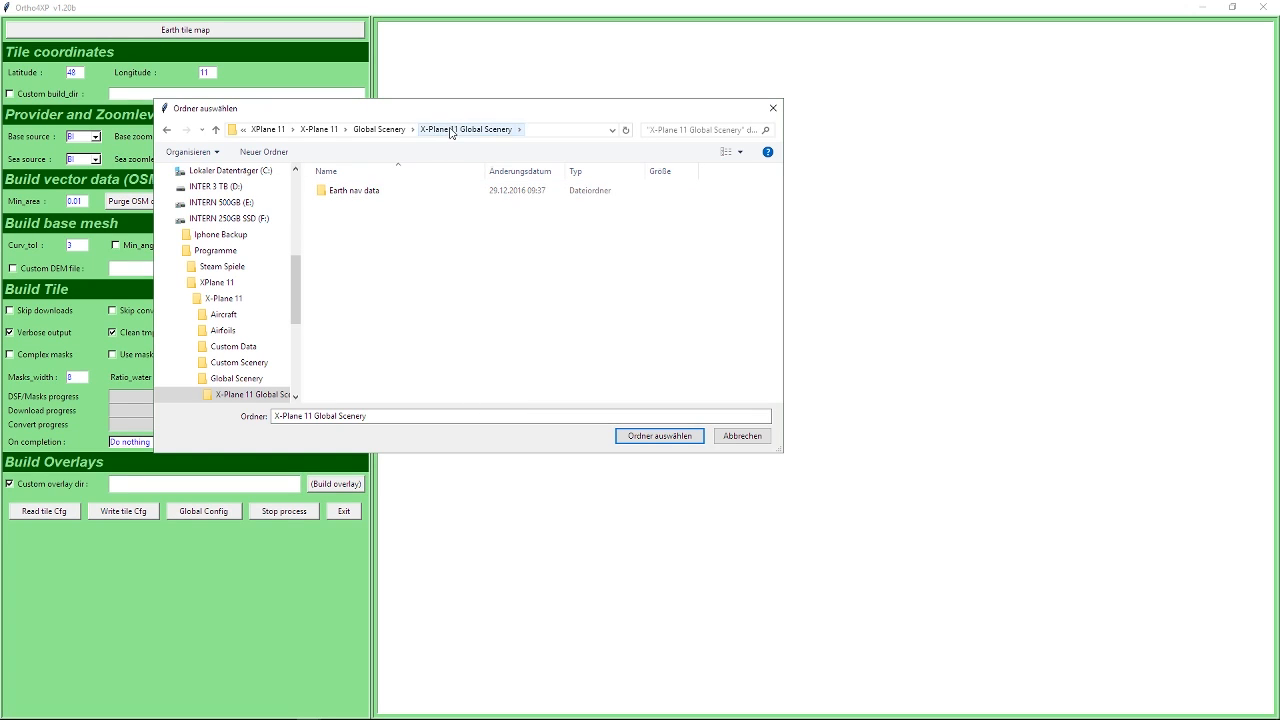
left_click(545, 128)
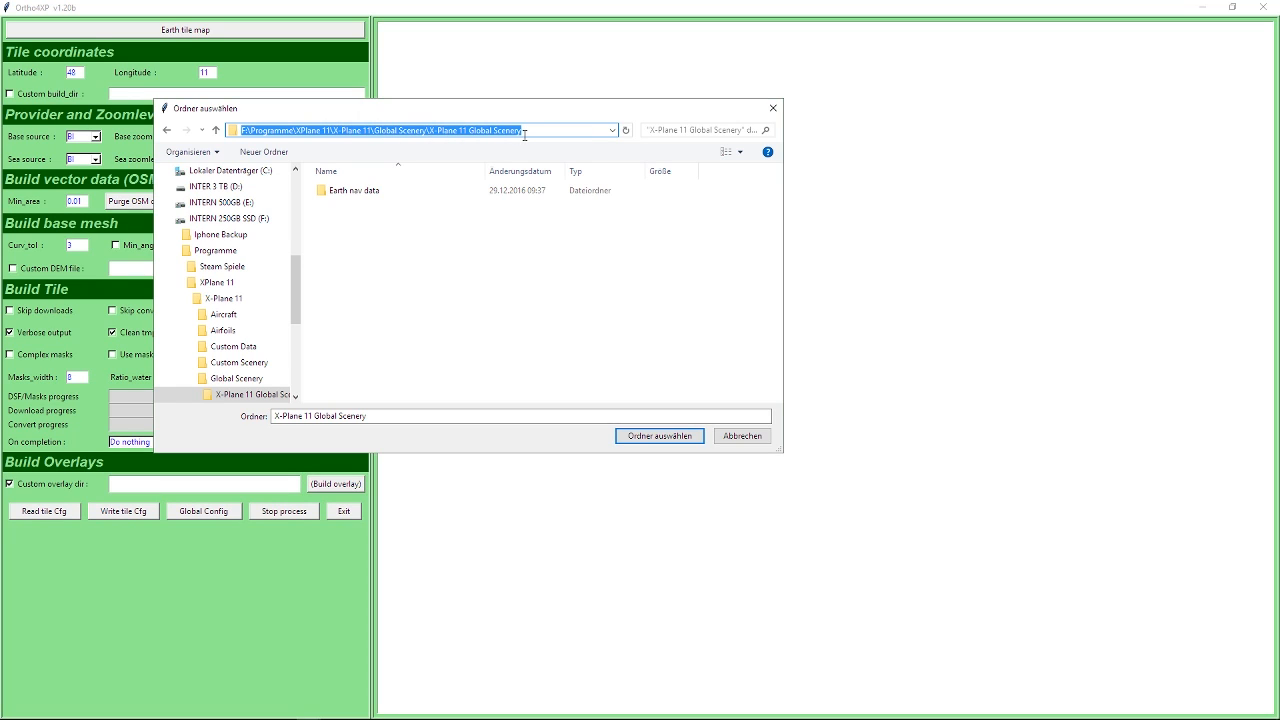
left_click(658, 437)
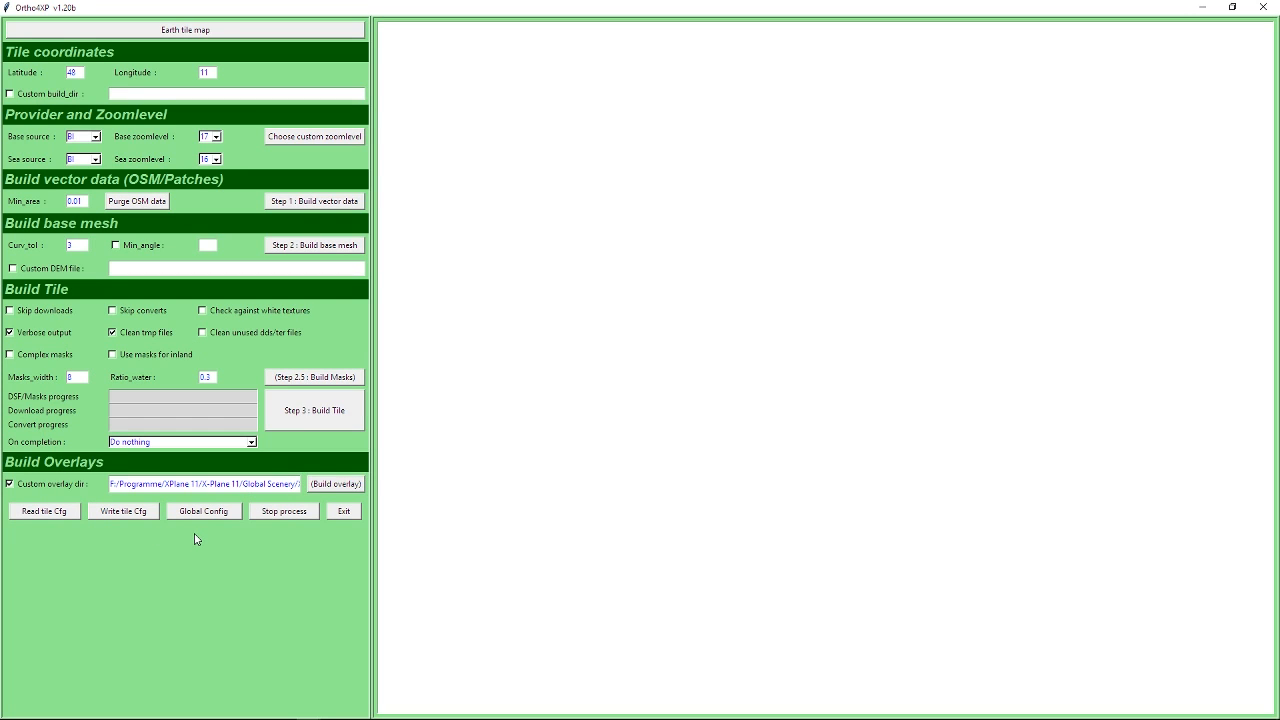
Enable Build masks and Build overlays in the tile collection window and start the batch build.
mouse_move(310, 715)
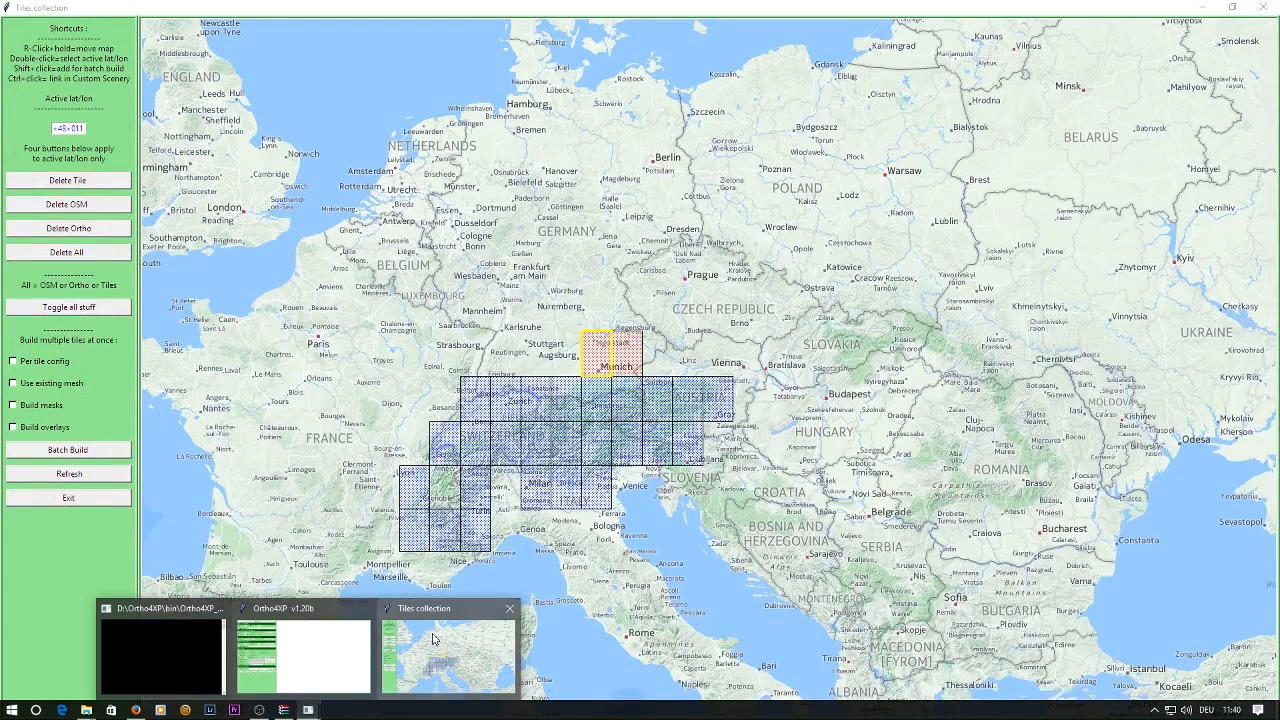
left_click(435, 640)
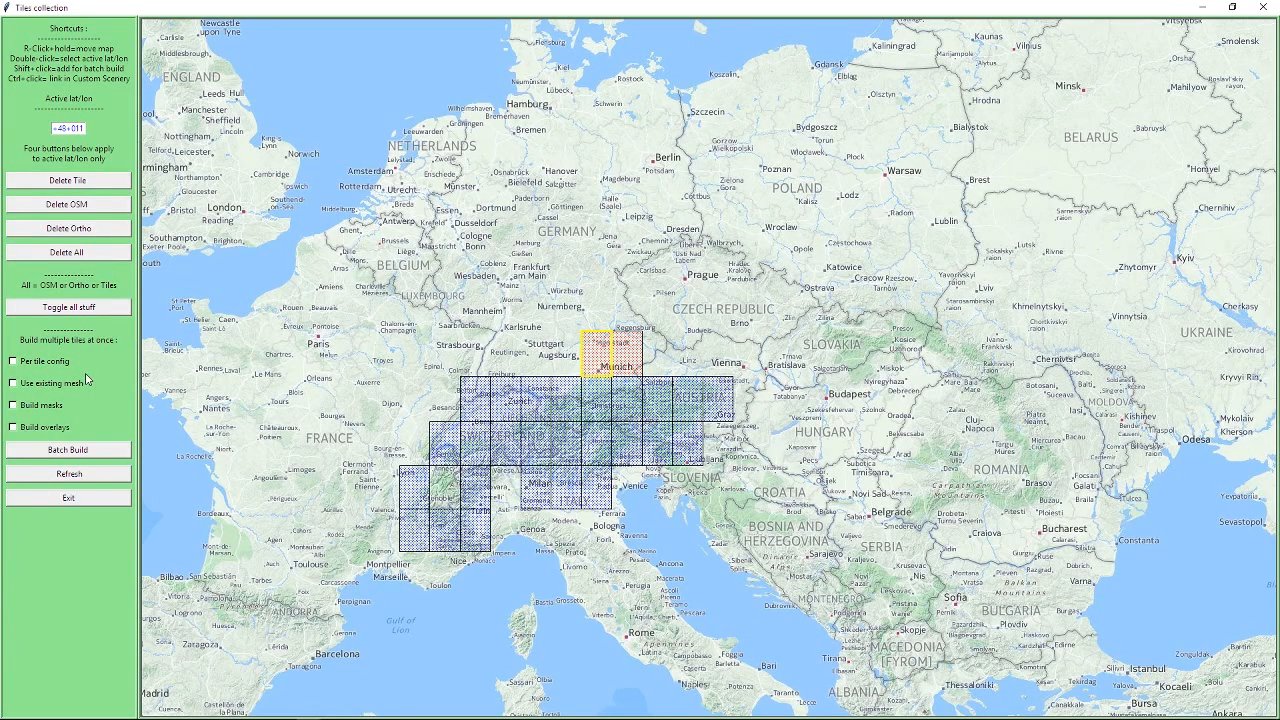
left_click(13, 405)
left_click(13, 428)
Follow the batch build log in the main Ortho4XP window and examine the airports listed for the tile.
mouse_move(340, 716)
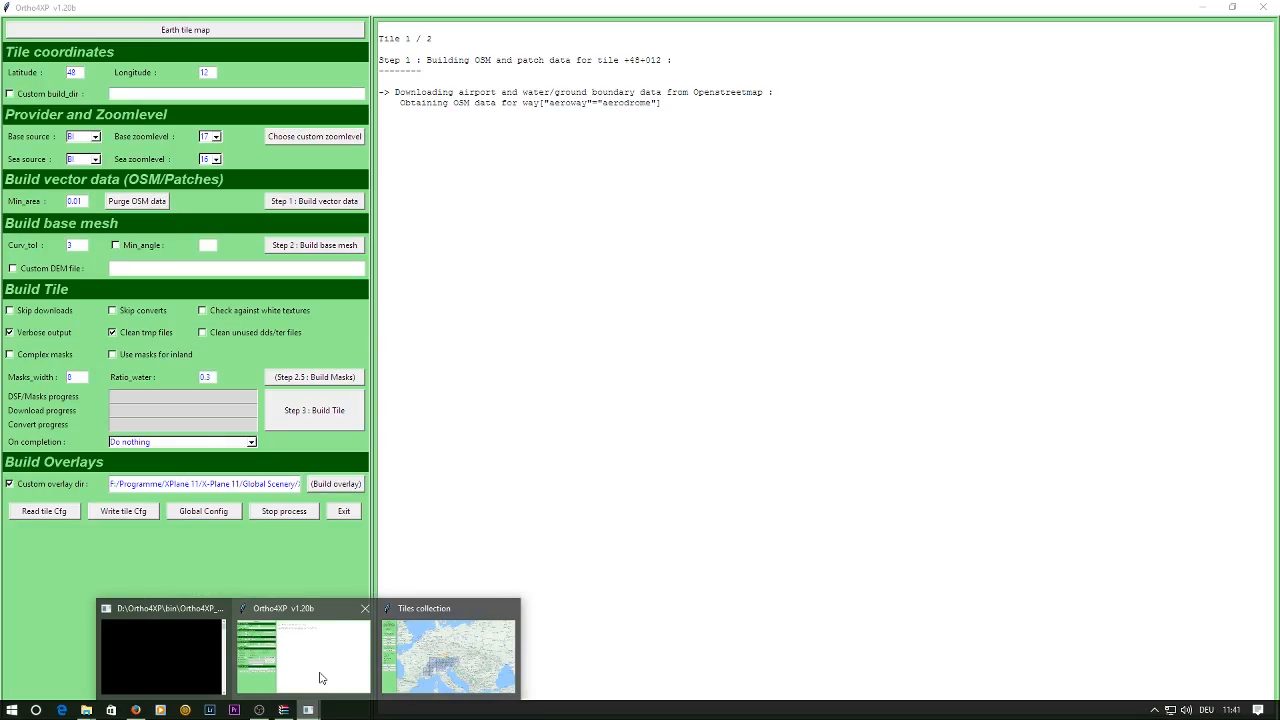
left_click(320, 678)
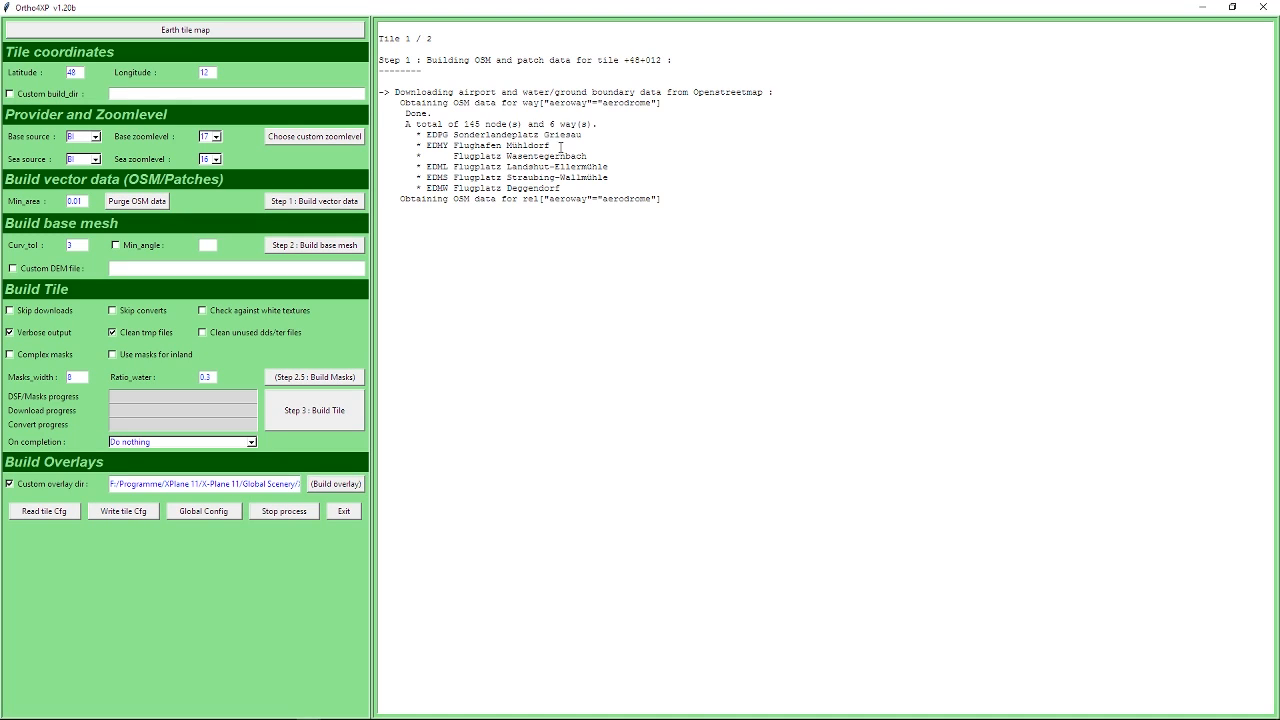
left_click_drag(560, 146, 430, 146)
left_click(506, 166)
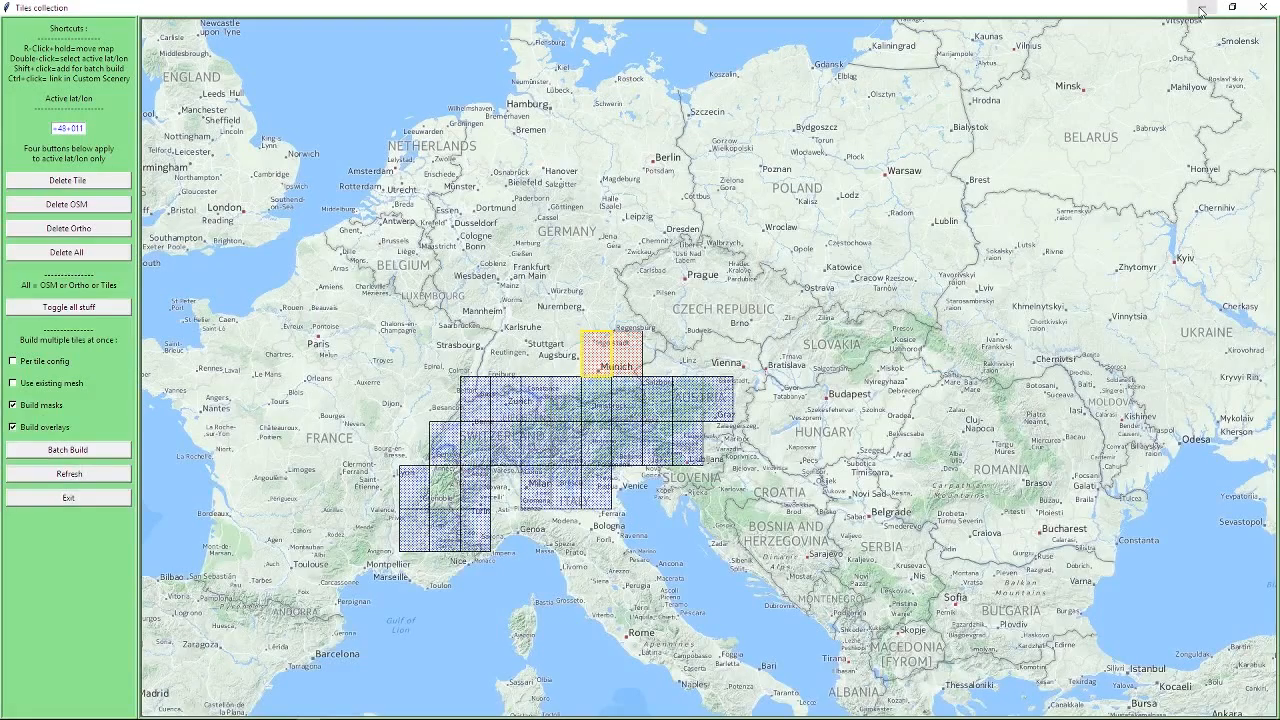
Minimize the Ortho4XP windows and its console to bring the Ortho4XP bin folder into view in File Explorer.
left_click(1200, 8)
left_click(1200, 10)
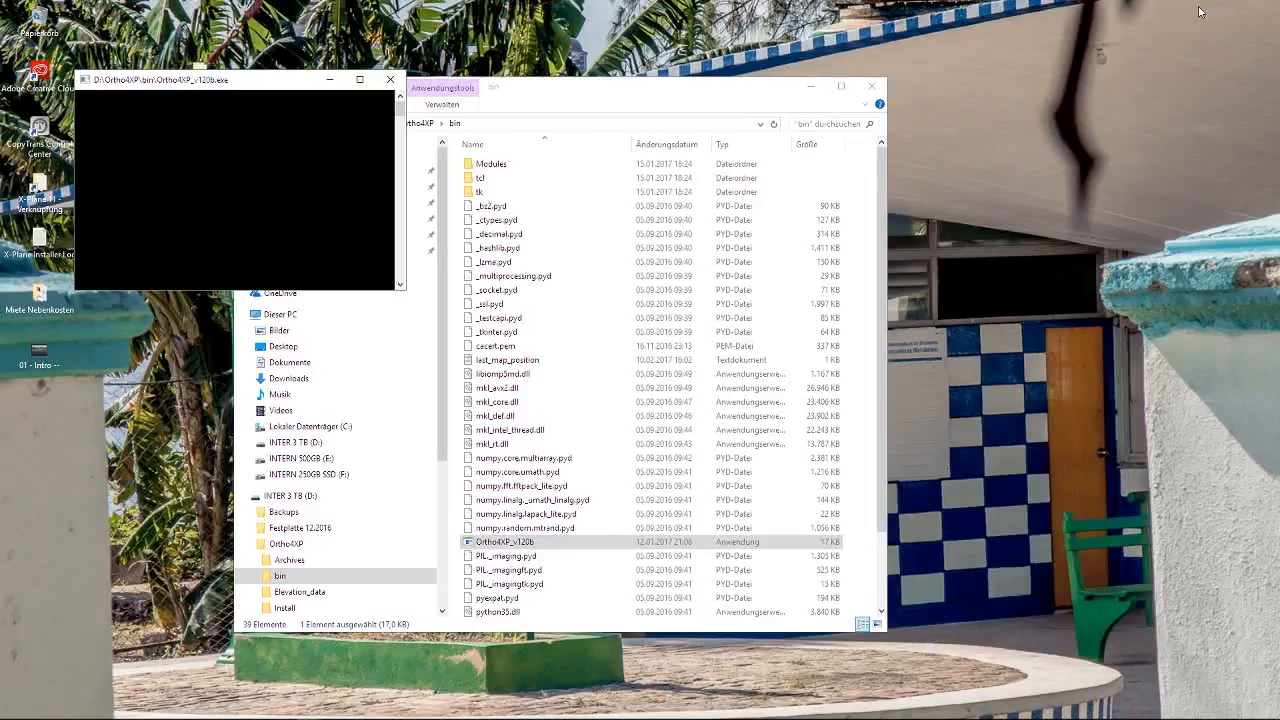
left_click(329, 84)
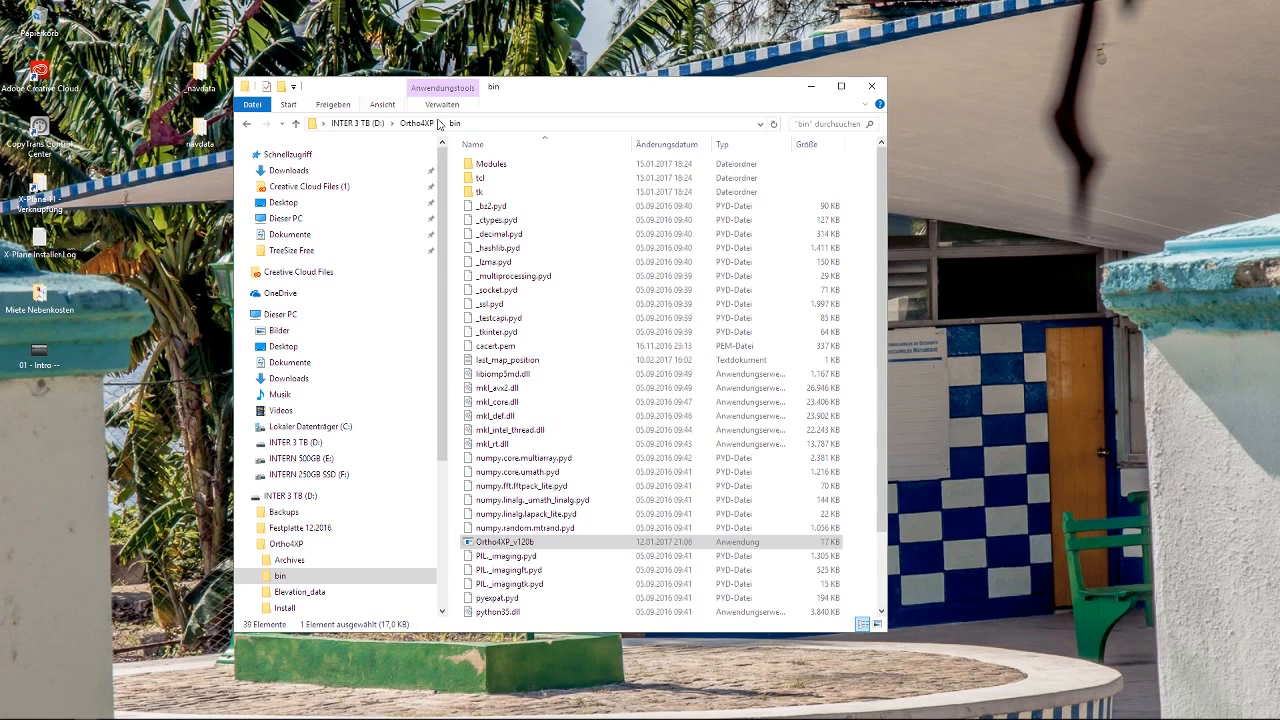
Close the open File Explorer windows, including bin, Downloads and both Custom Scenery windows.
left_click(872, 87)
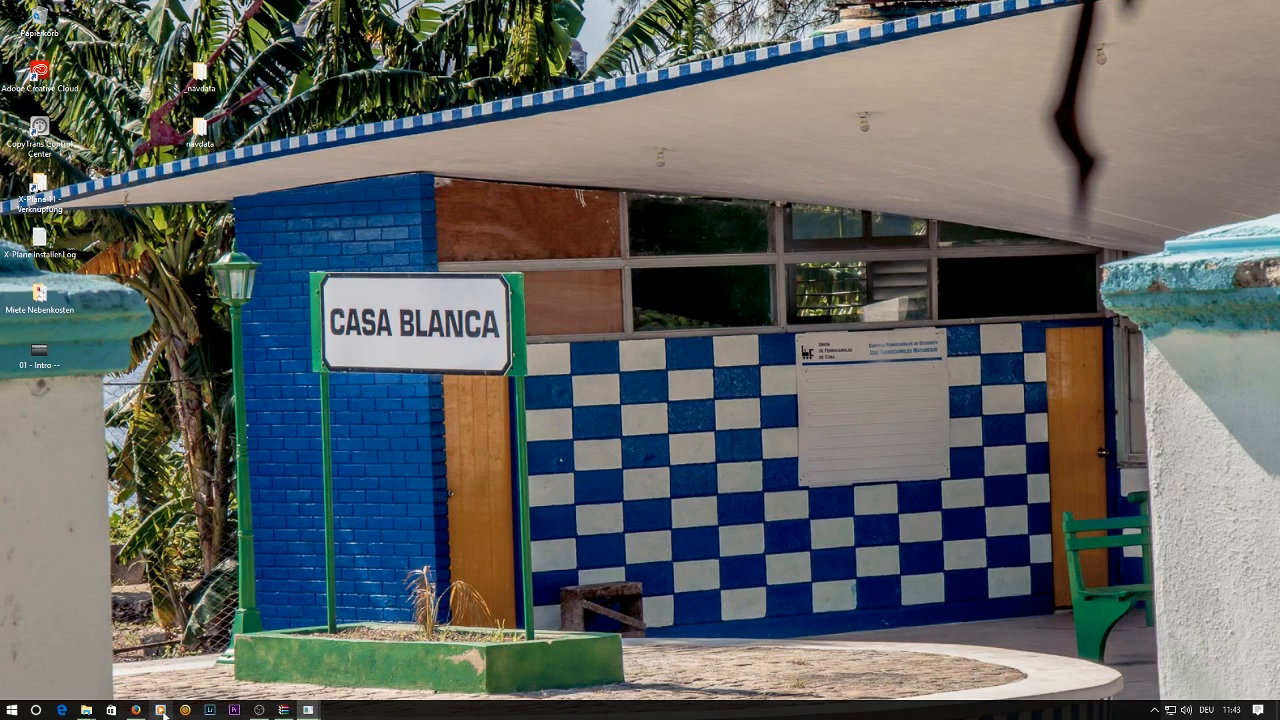
mouse_move(92, 708)
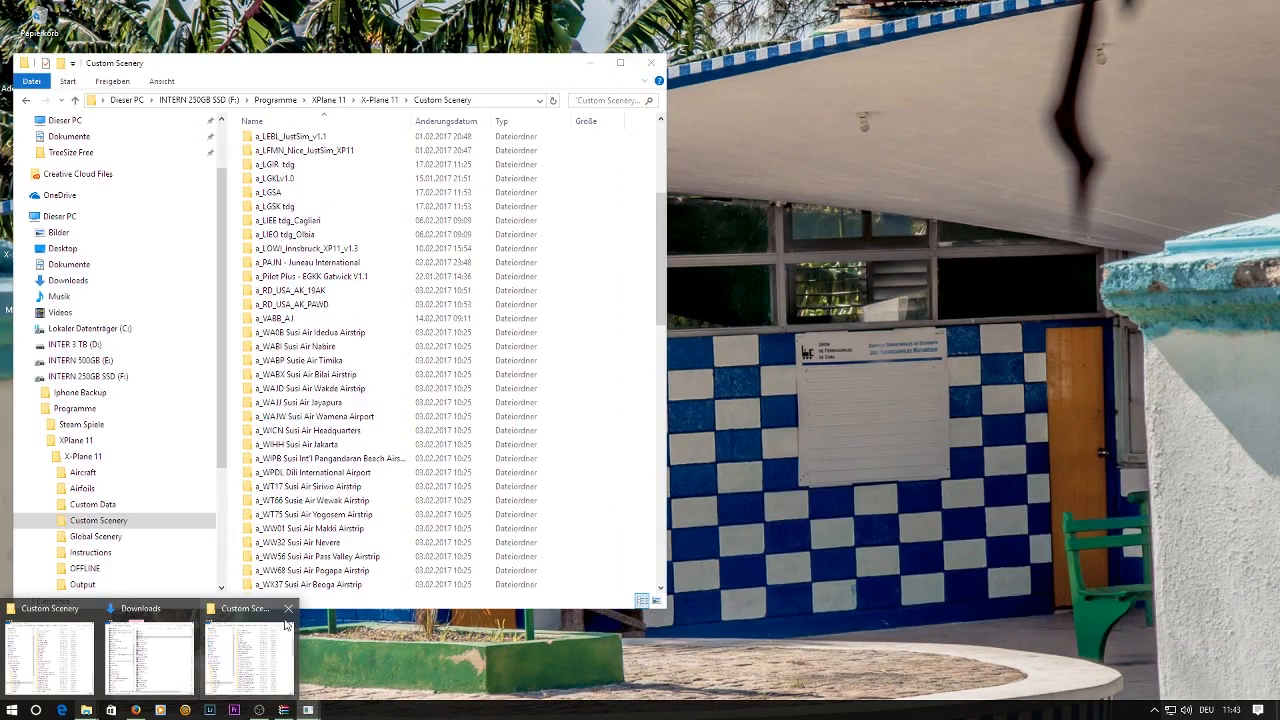
left_click(288, 608)
left_click(190, 611)
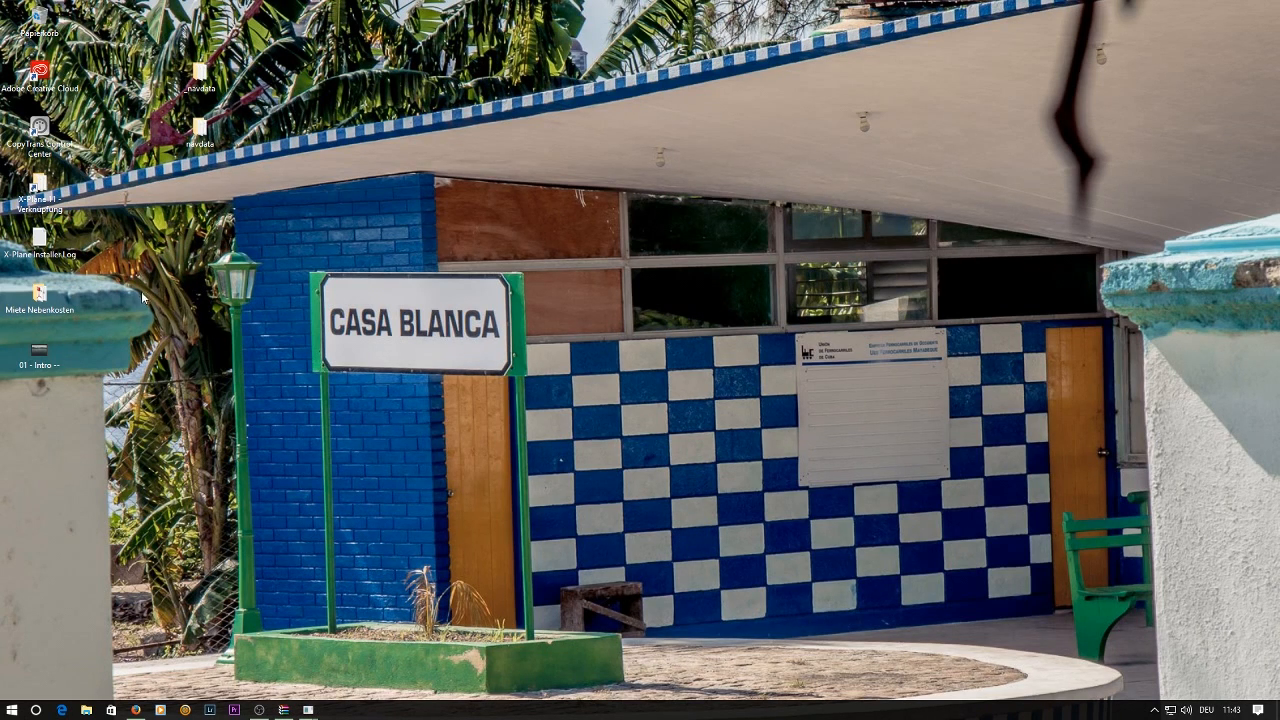
Open the X-Plane 11 folder from its desktop shortcut and a second File Explorer window, and arrange them side by side.
double_click(37, 180)
left_click_drag(762, 86, 247, 82)
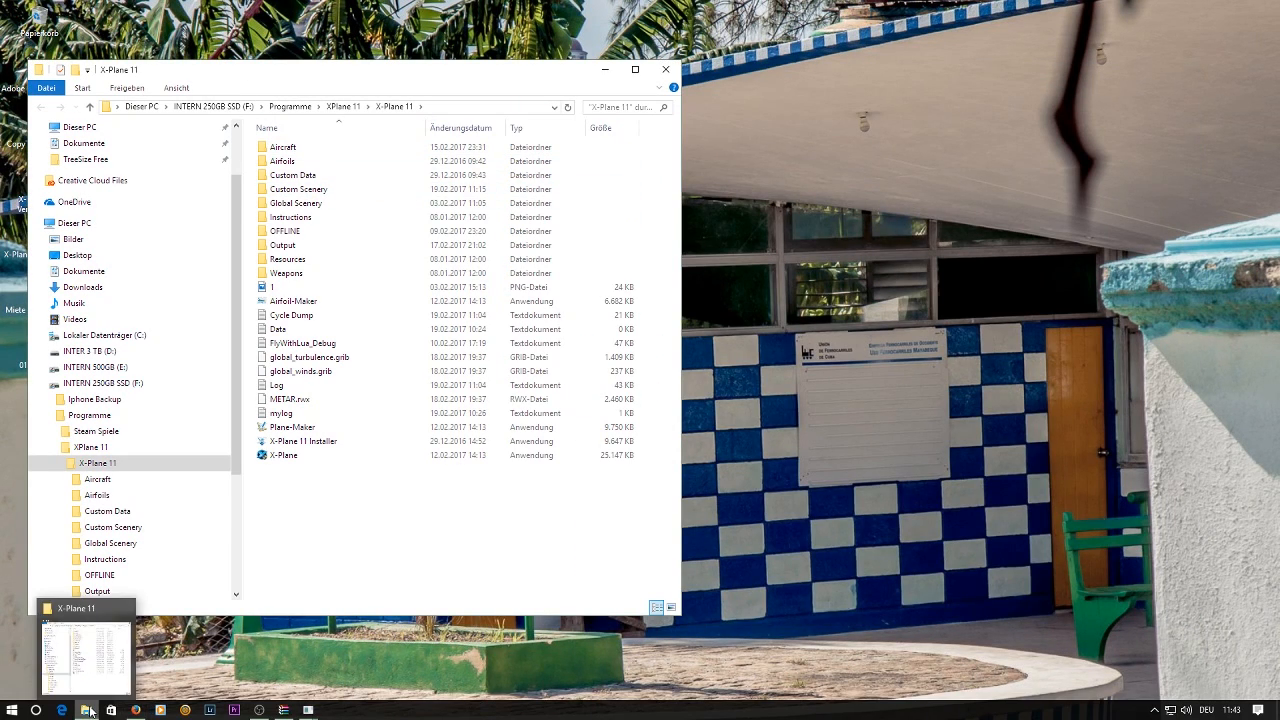
right_click(90, 712)
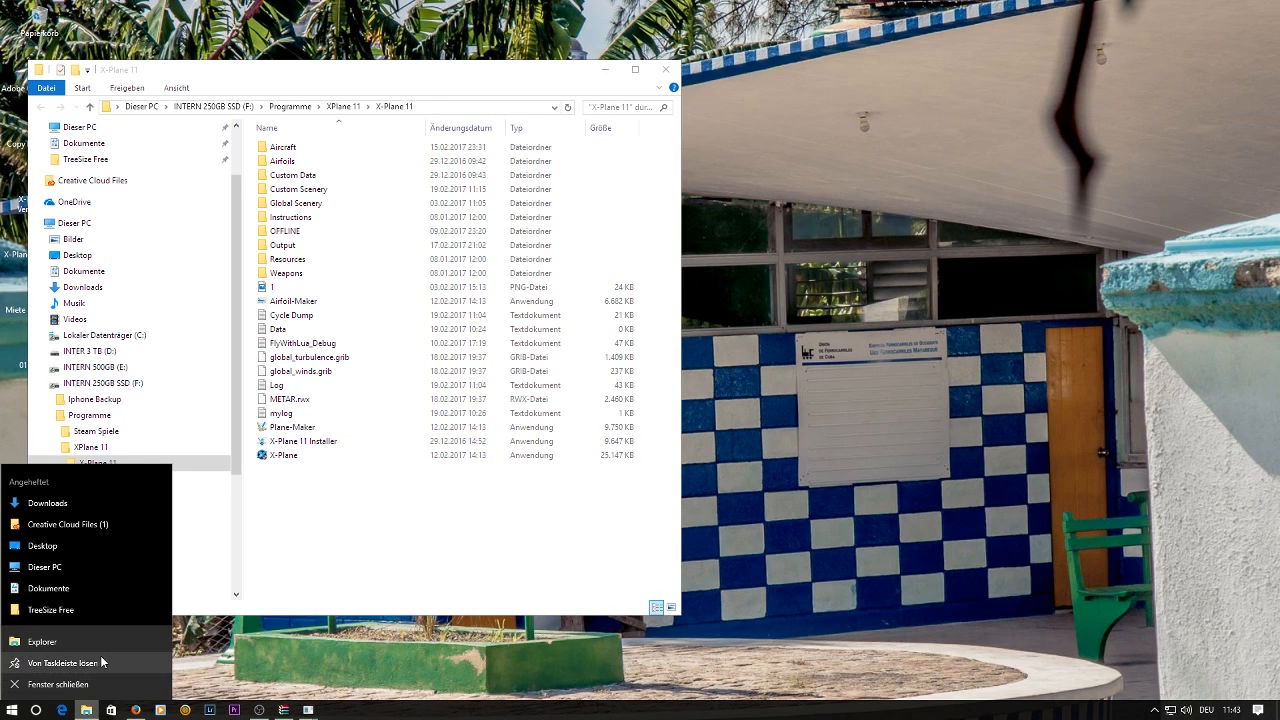
left_click(163, 644)
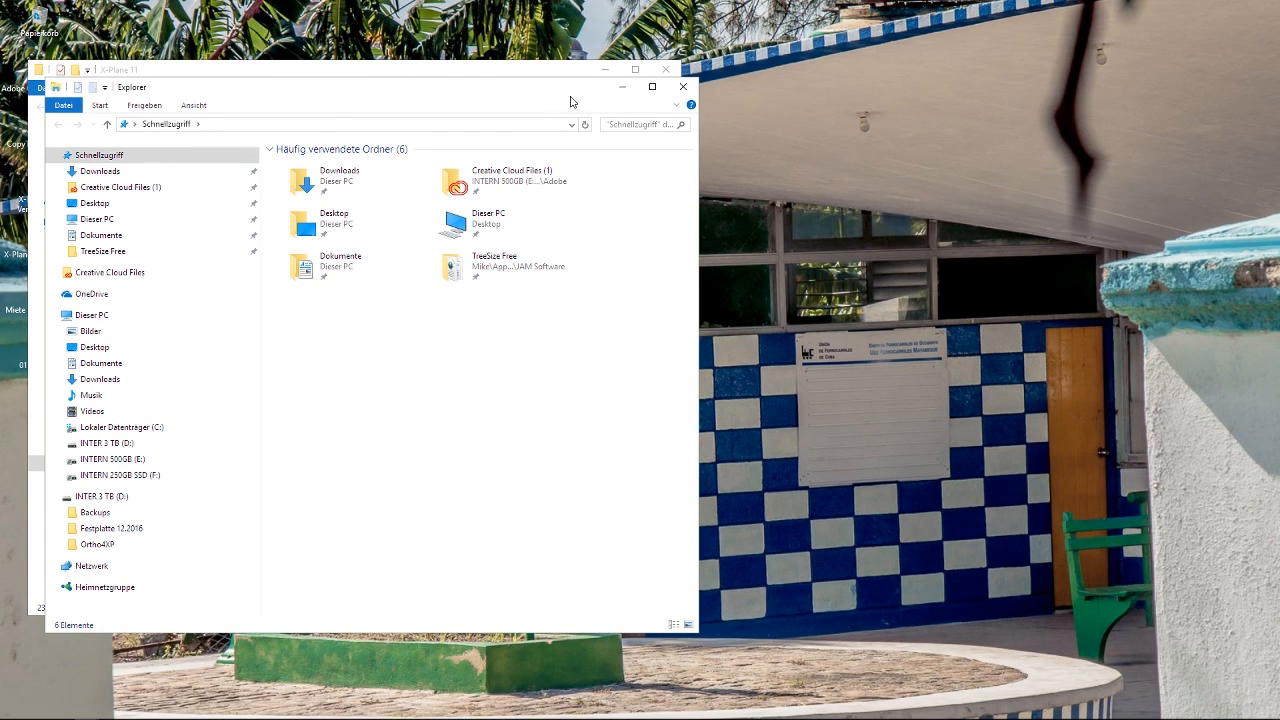
left_click_drag(407, 98, 938, 77)
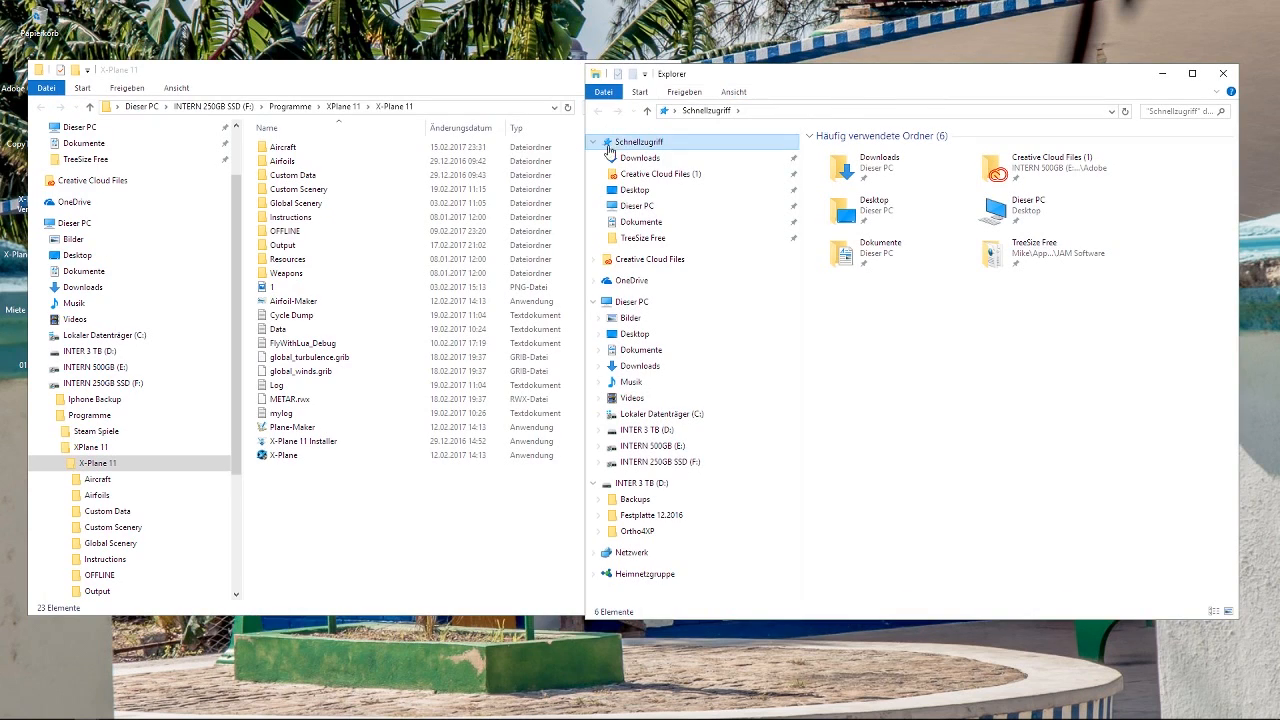
left_click_drag(591, 162, 679, 170)
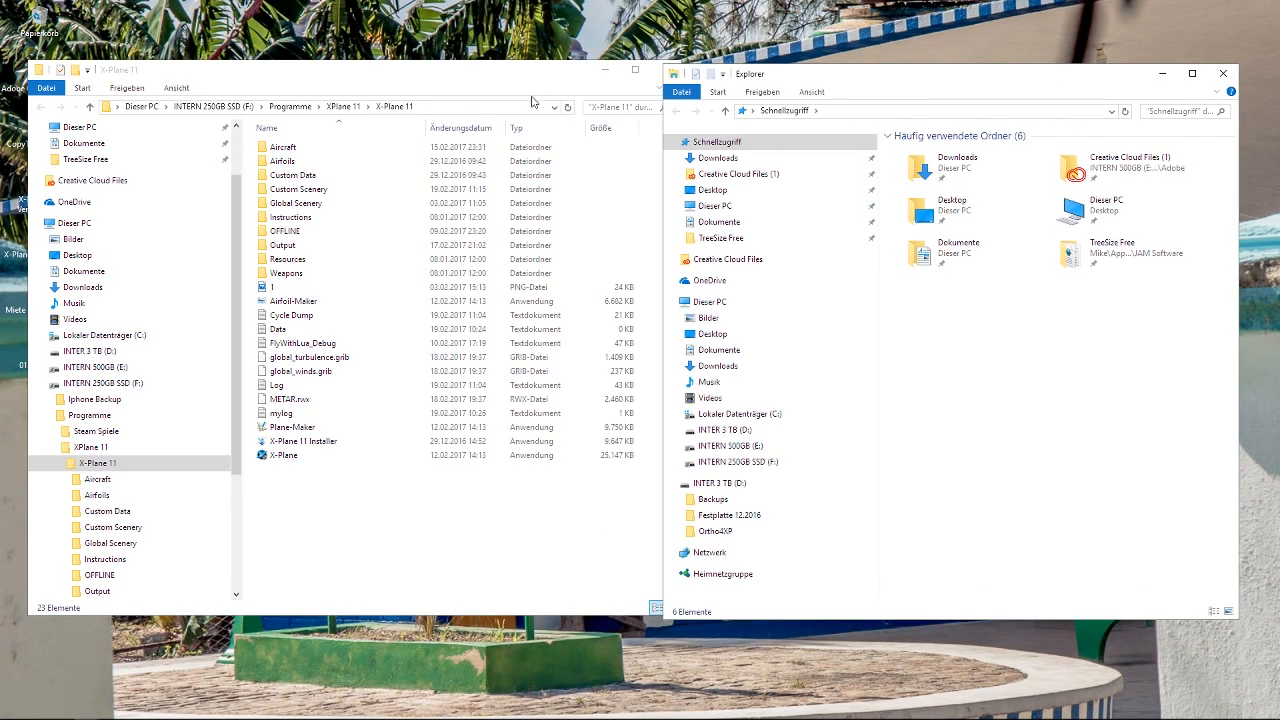
left_click_drag(501, 89, 484, 93)
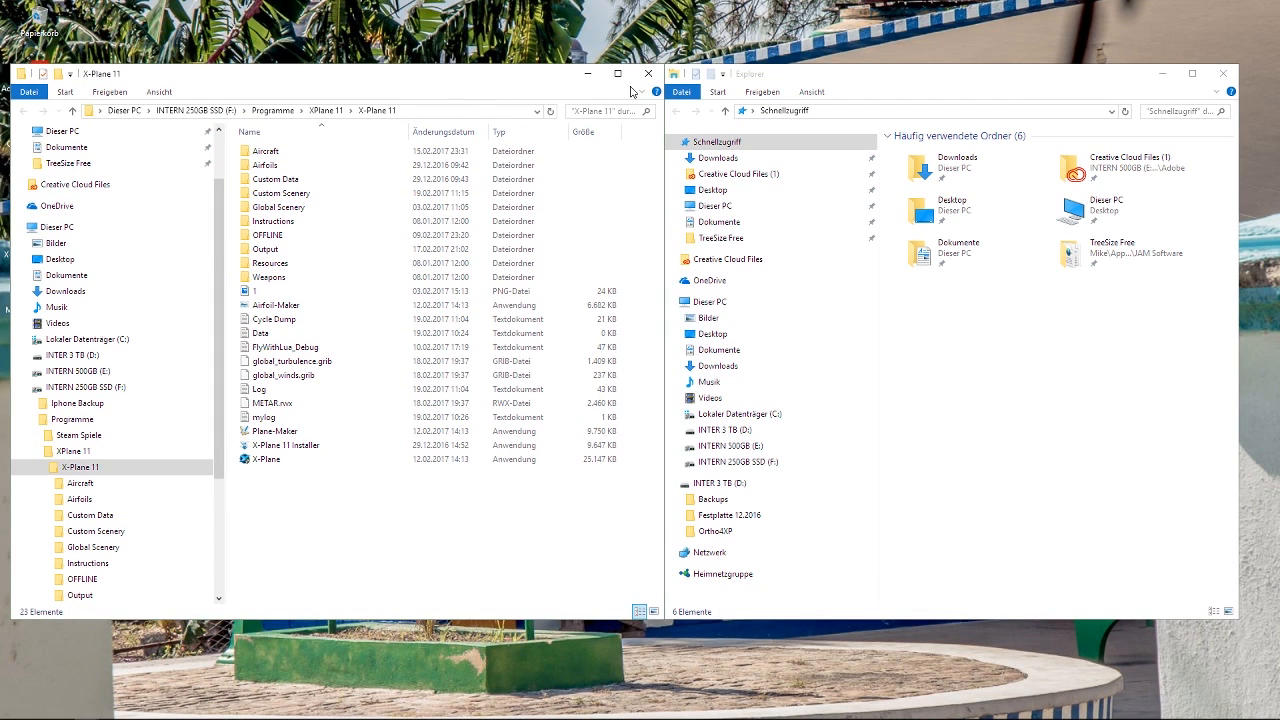
Show the Ortho4XP folder of drive D: in the second Explorer window and move it clear of the X-Plane 11 window.
left_click(726, 538)
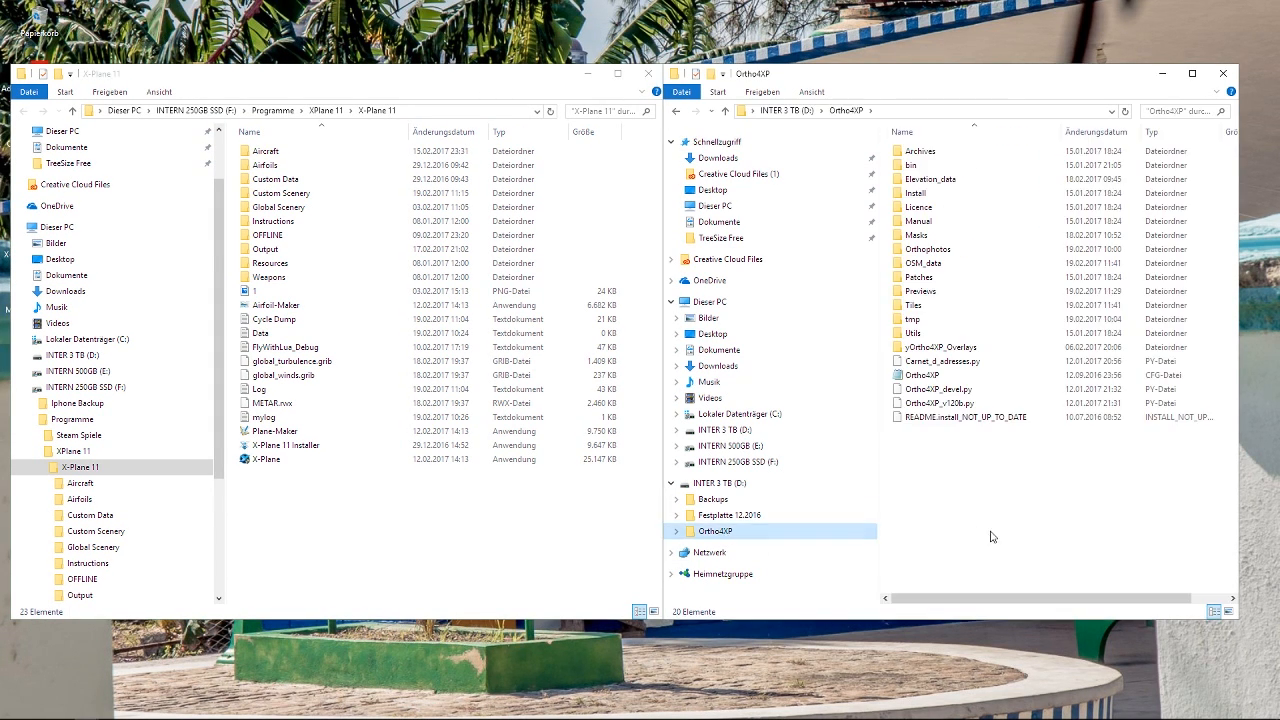
left_click_drag(930, 80, 969, 75)
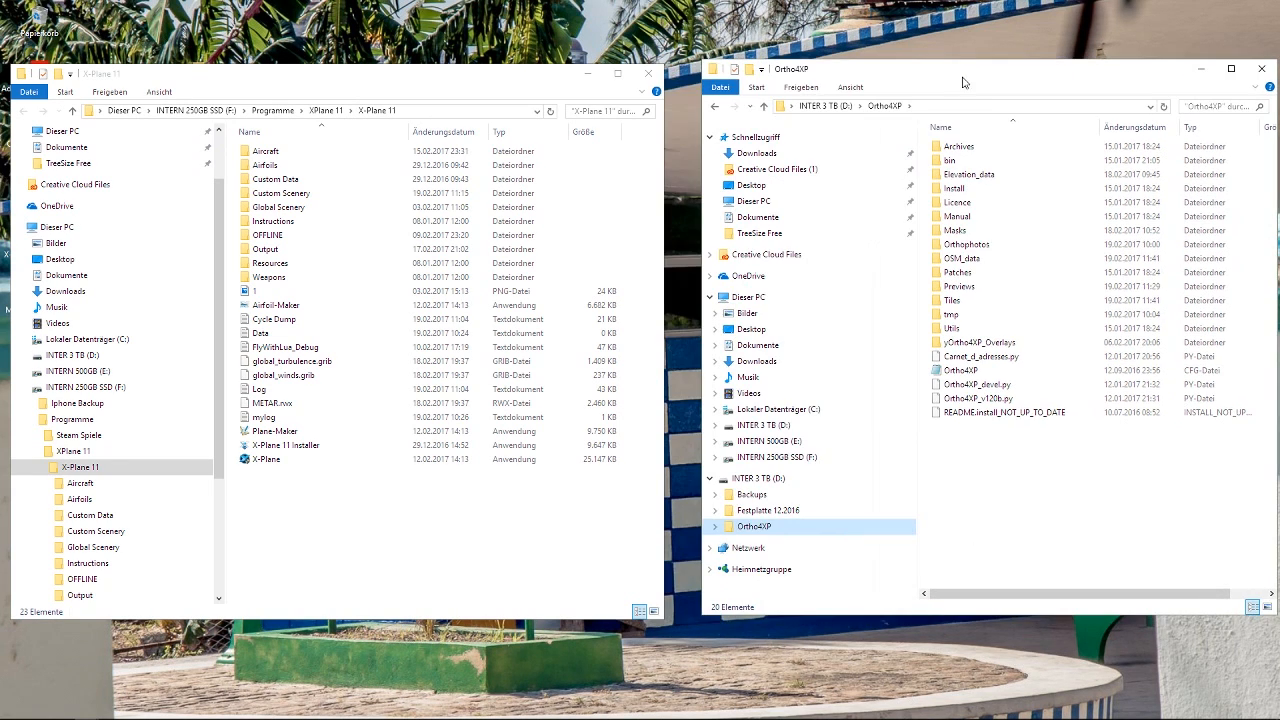
left_click(452, 85)
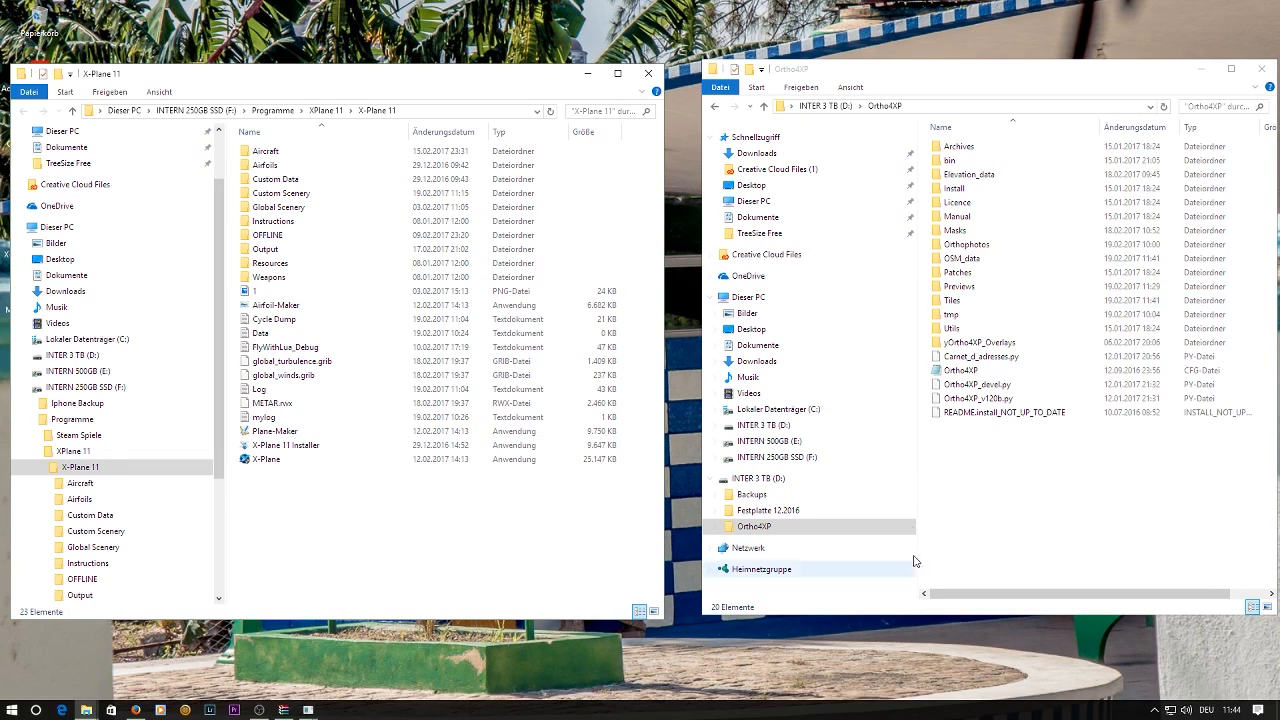
Open the Ortho4XP Tiles folder, sort it by modification date with the newest first, and select the zOrtho4XP_+35+025 folder.
double_click(952, 300)
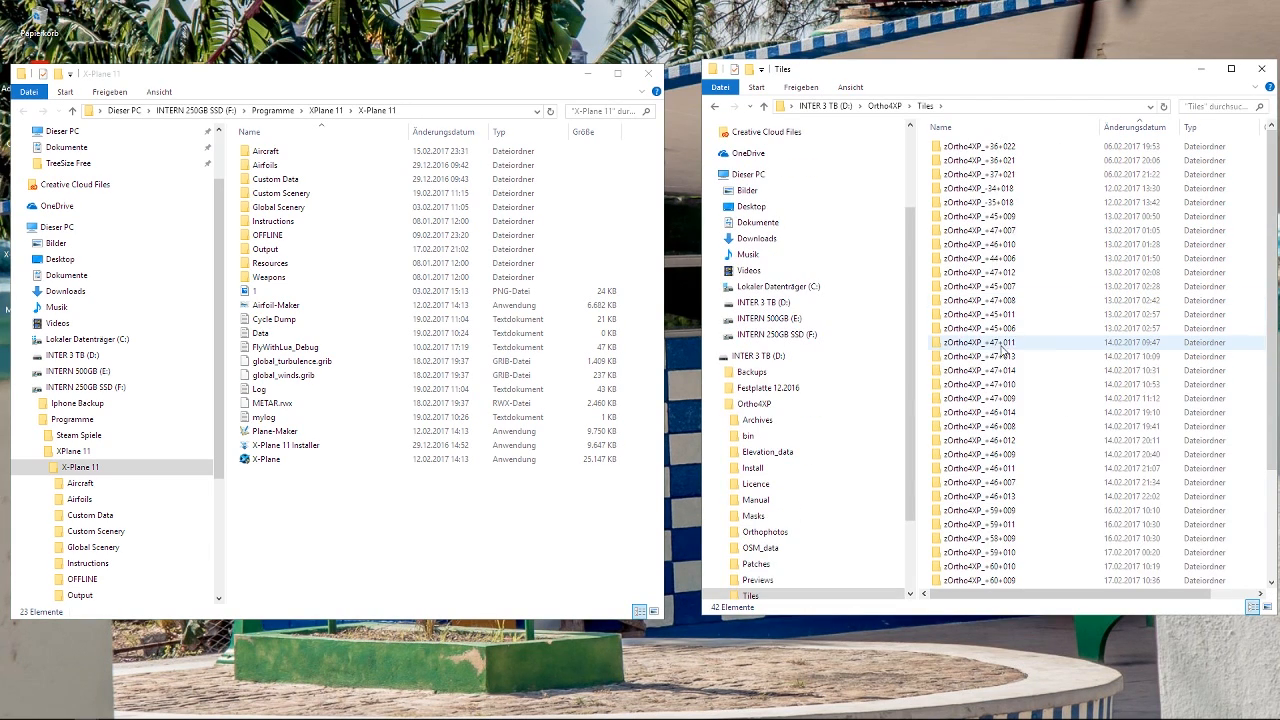
scroll(1150, 376, "down", 3)
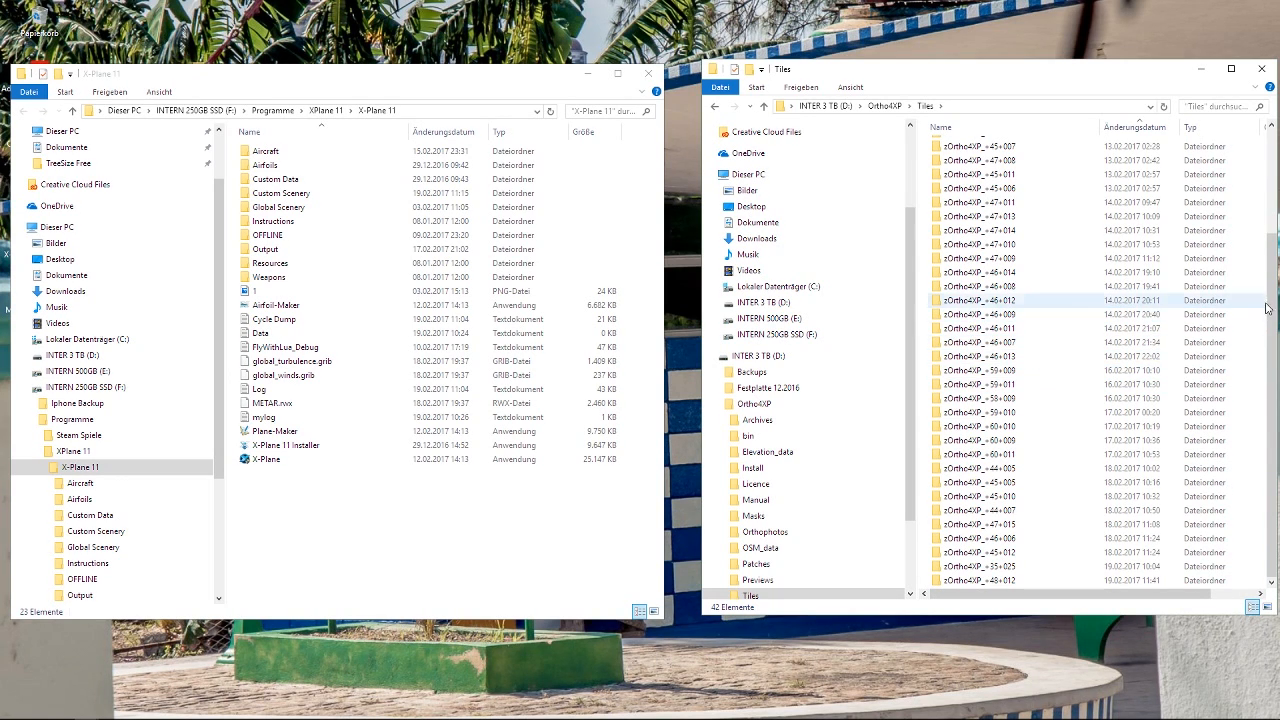
left_click_drag(1271, 325, 1275, 225)
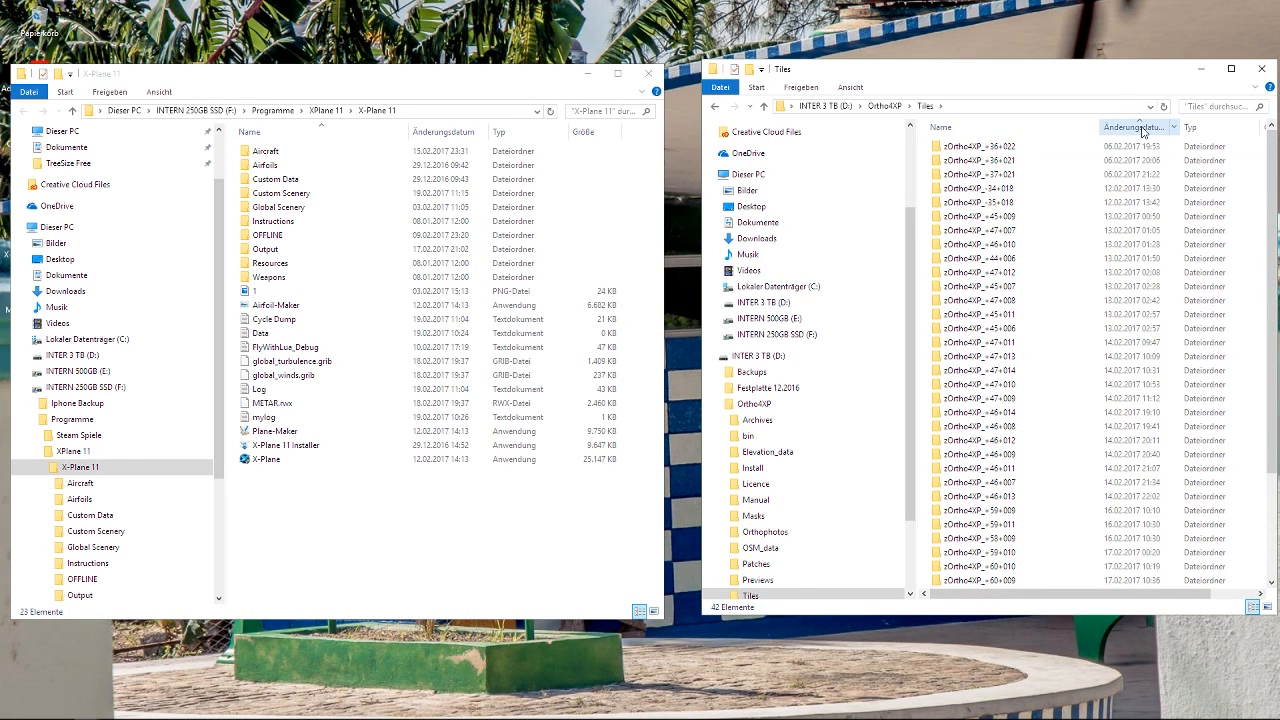
left_click(1142, 131)
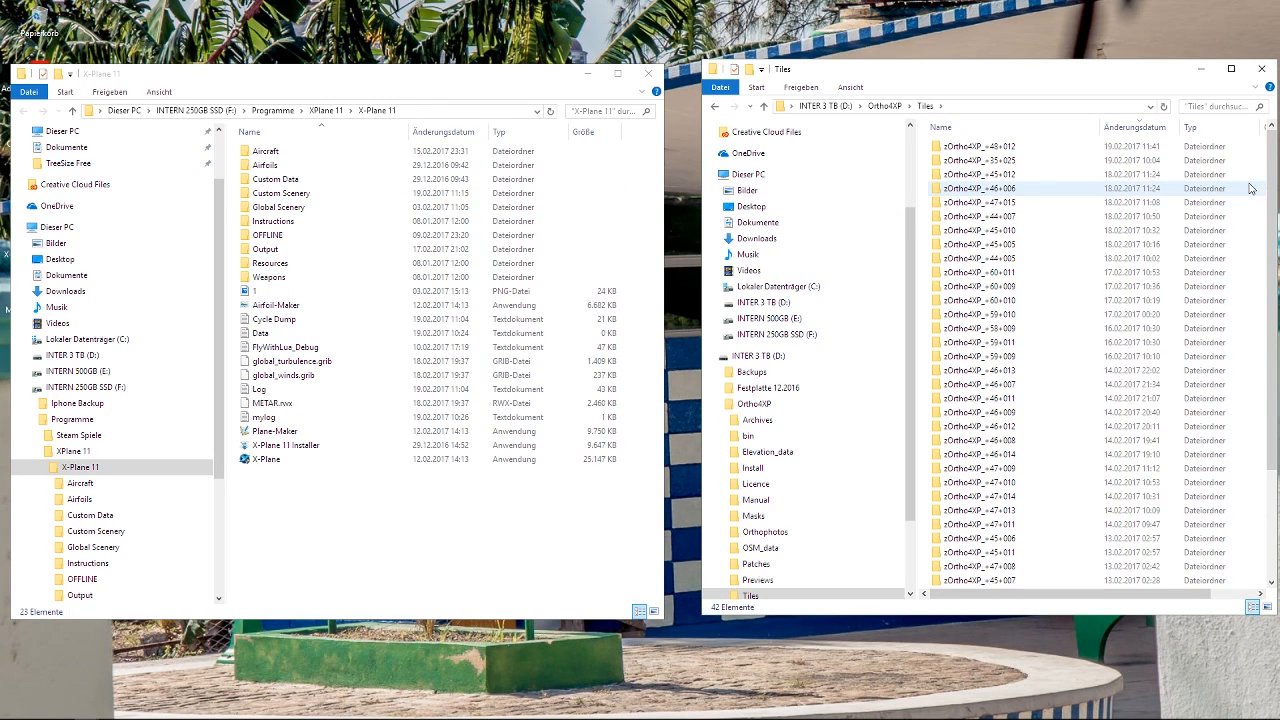
left_click(1009, 163)
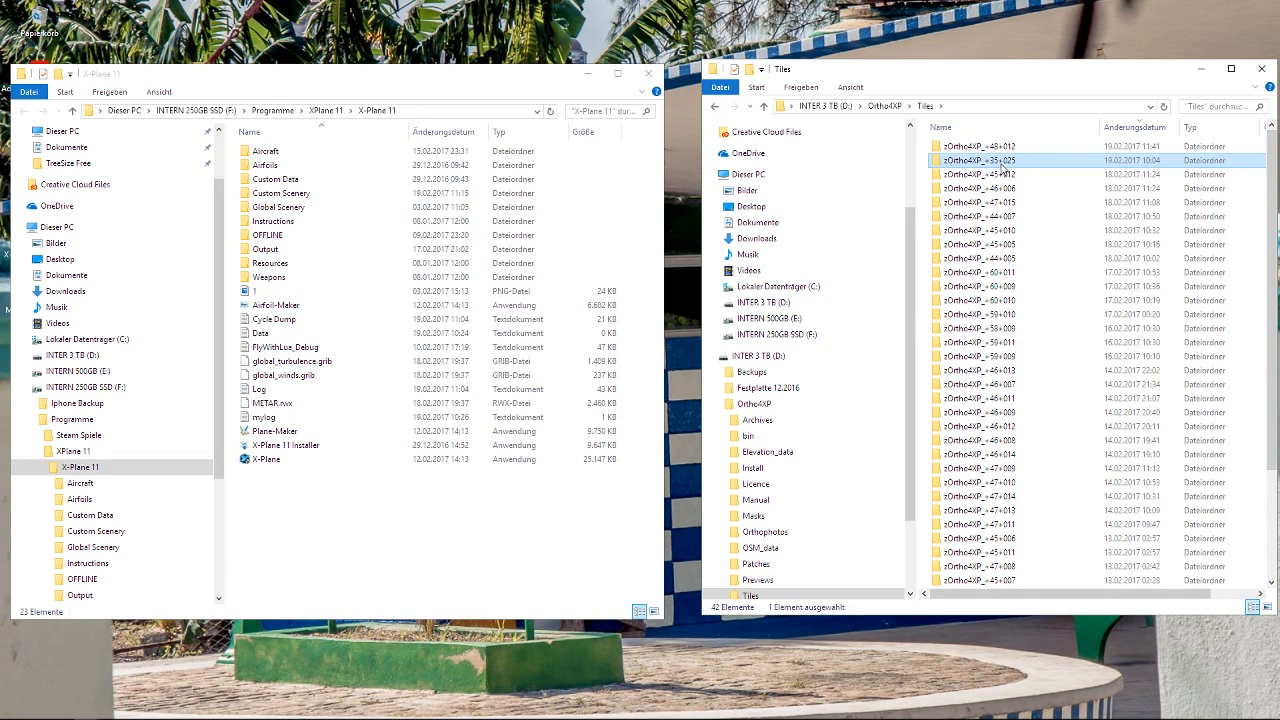
mouse_move(1003, 168)
left_mouse_down()
mouse_move(638, 160)
mouse_move(292, 178)
mouse_move(285, 190)
mouse_move(1020, 168)
mouse_move(985, 172)
mouse_move(988, 162)
left_mouse_up()
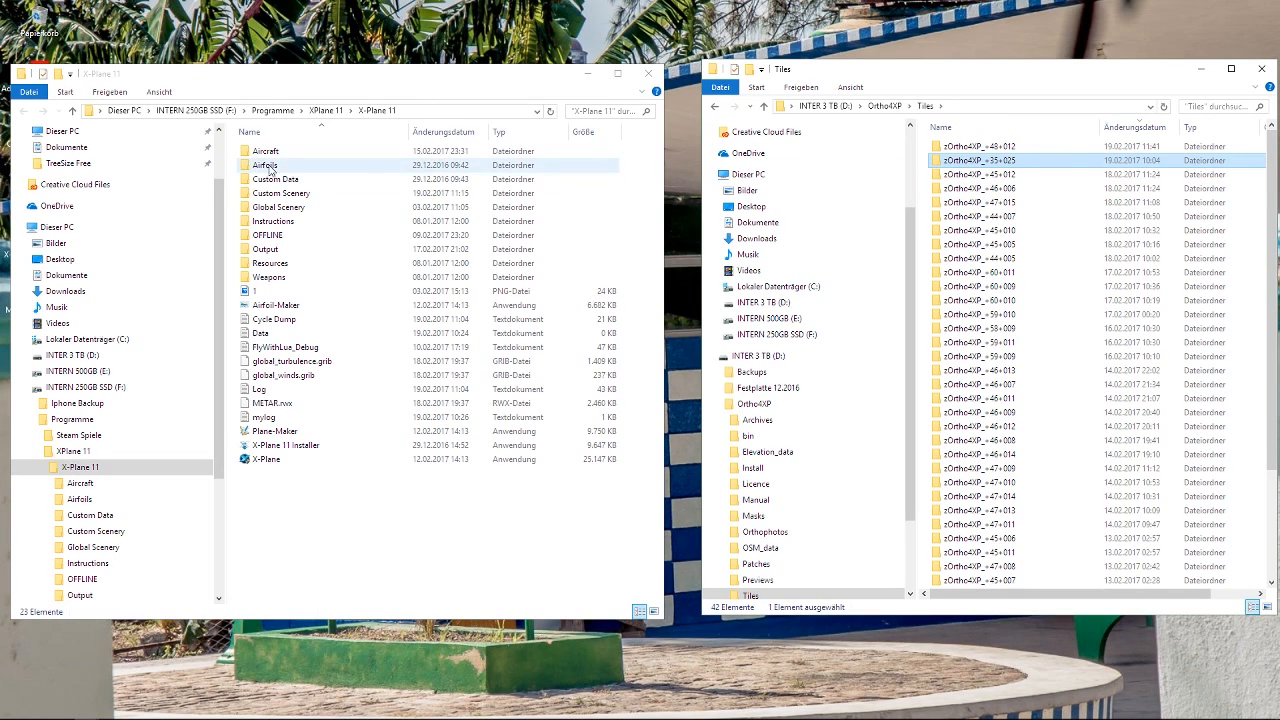
Locate the zOrtho4XP_+35+025 tile in X-Plane 11's Custom Scenery folder, return to the X-Plane 11 folder, and reselect the source tile in Tiles.
left_click(312, 196)
double_click(312, 194)
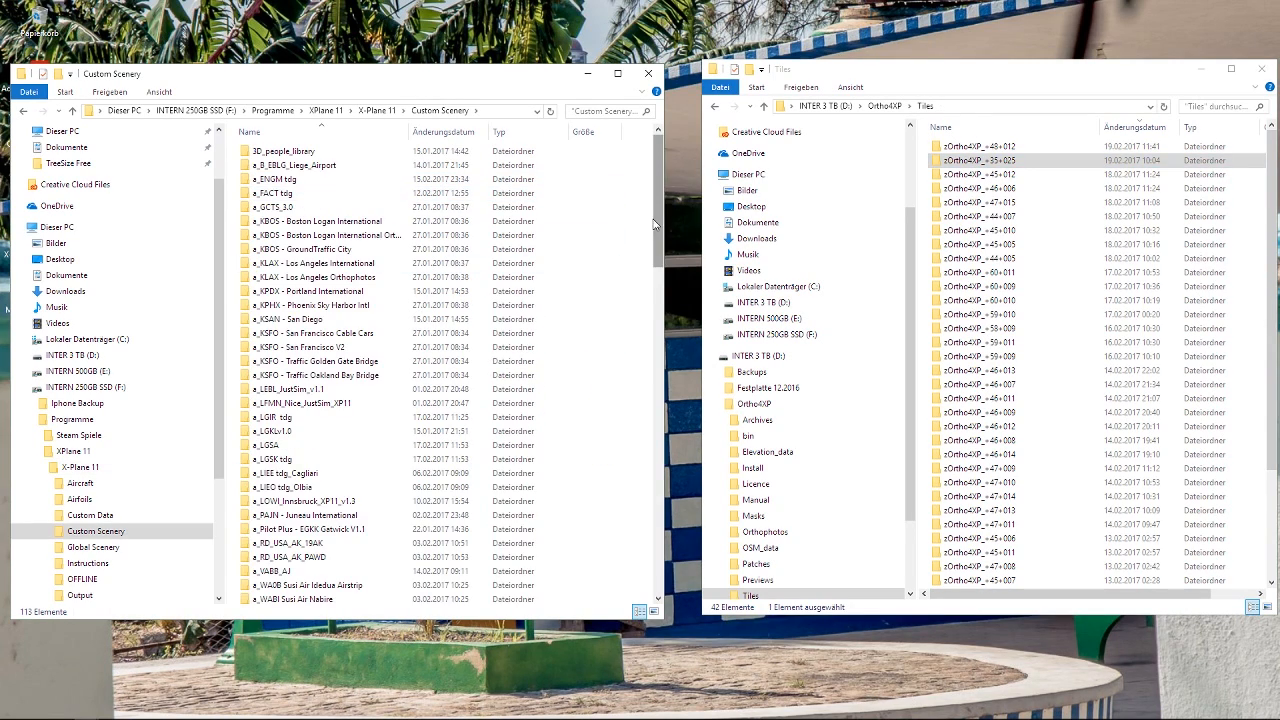
left_click_drag(658, 226, 664, 568)
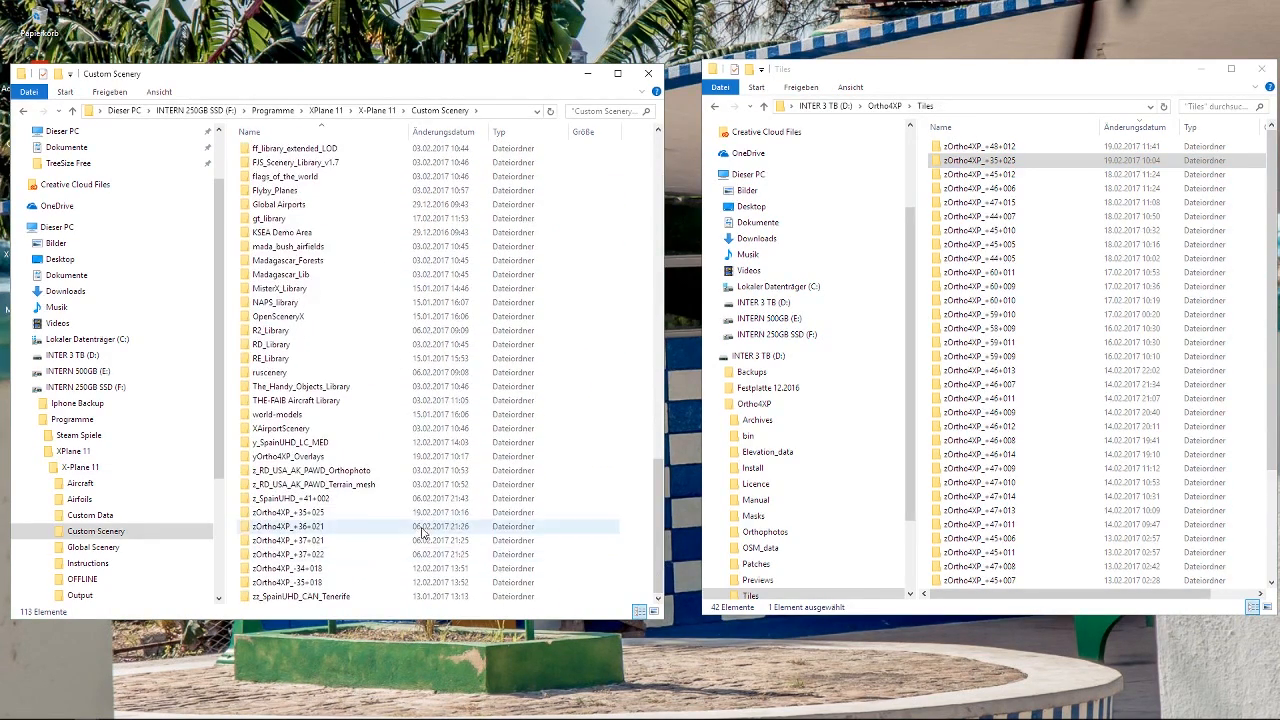
left_click(357, 516)
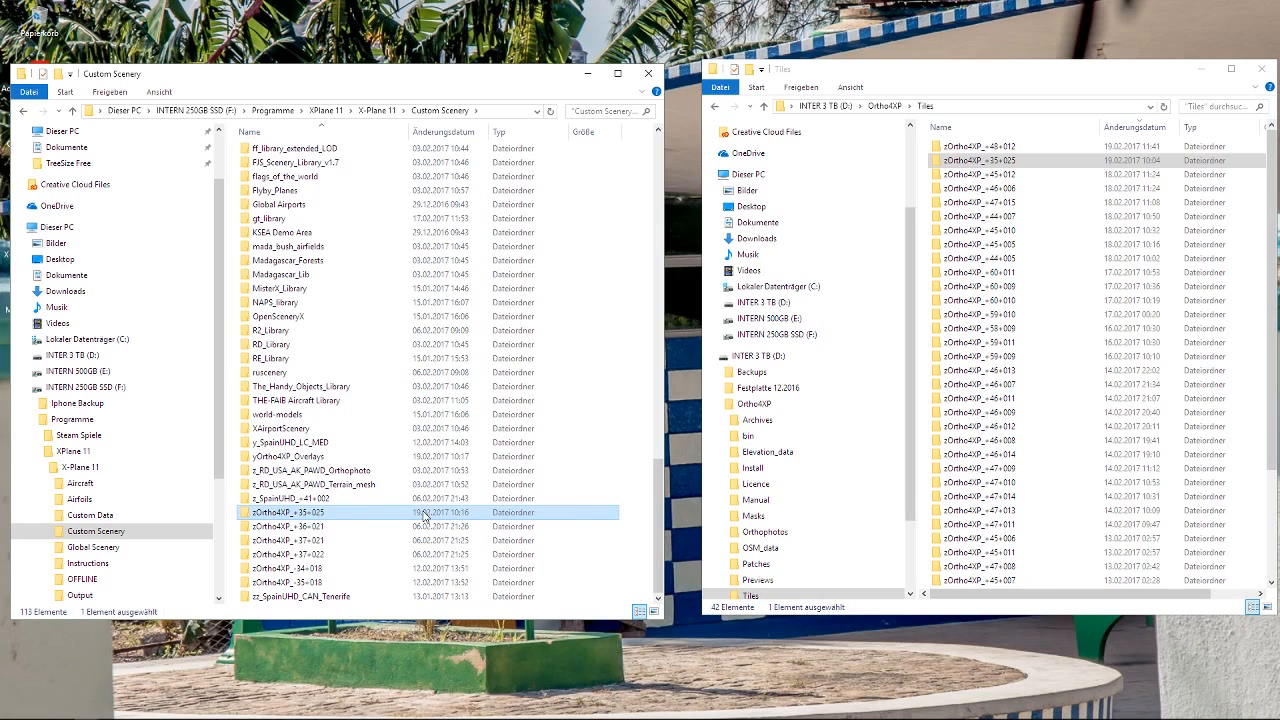
left_click(24, 112)
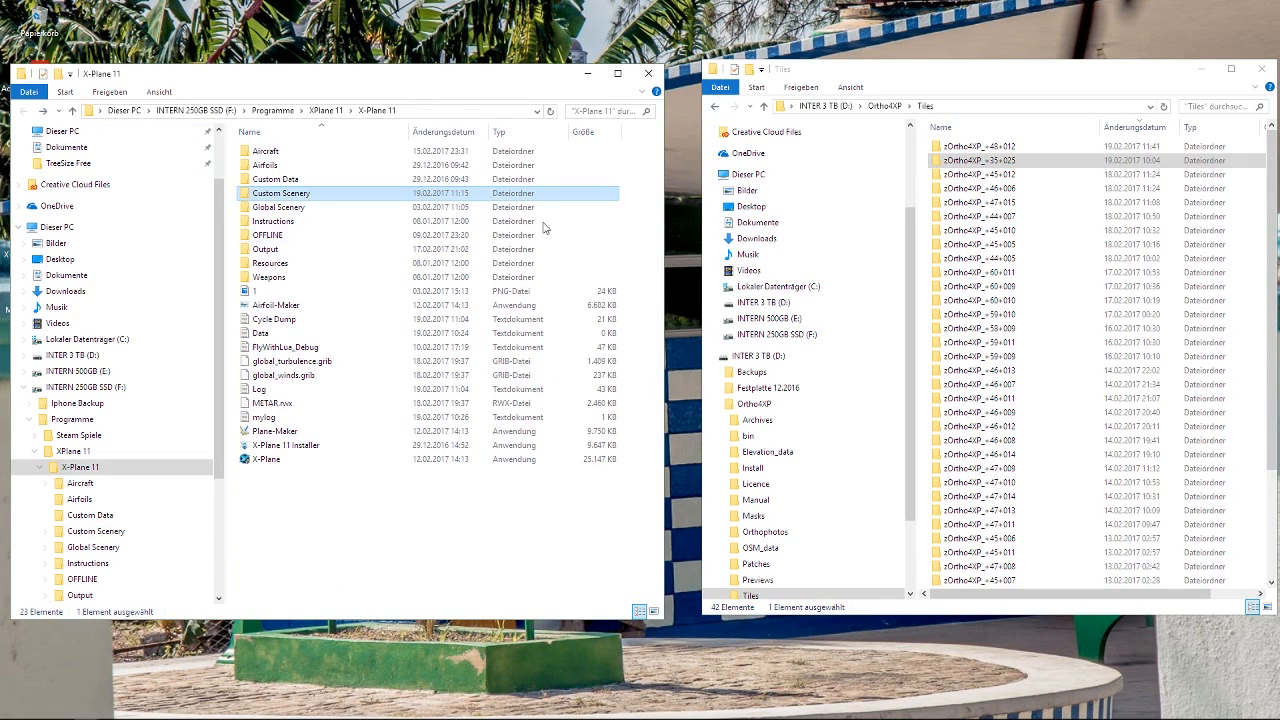
left_click(1018, 162)
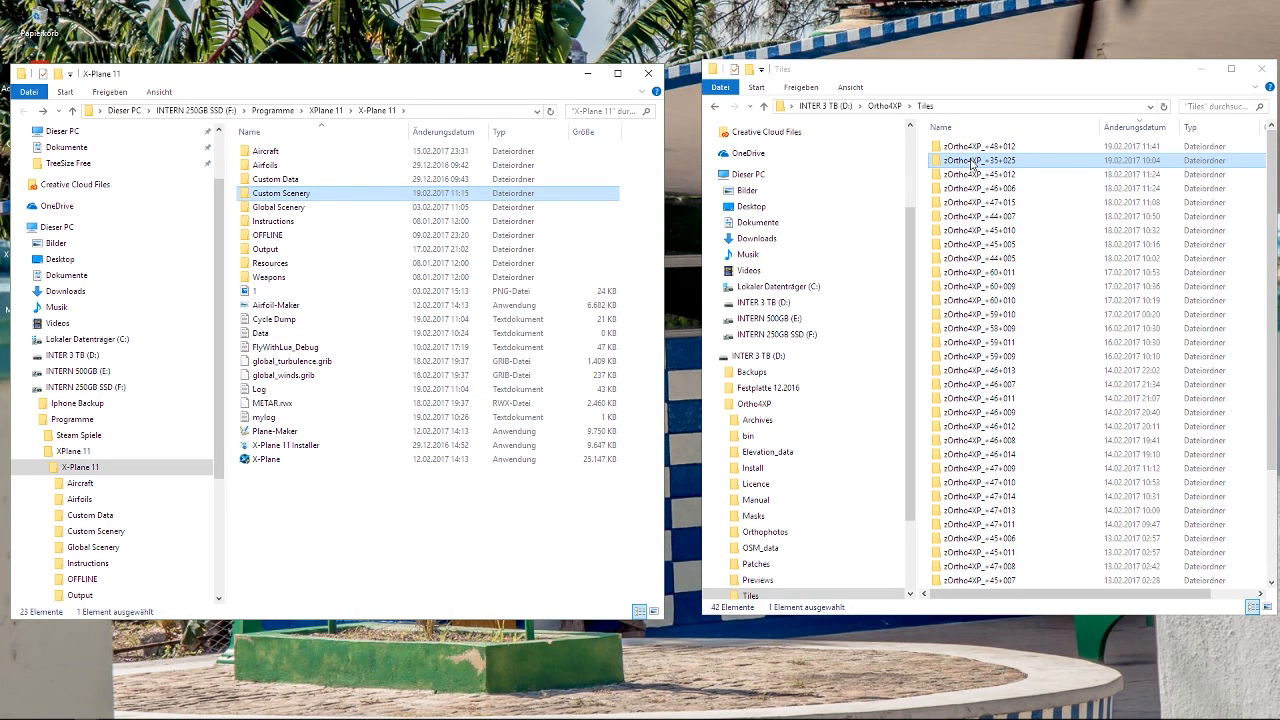
Examine the overlay files in yOrtho4XP_Overlays/Earth nav data/+40+000 and return to the Ortho4XP folder with yOrtho4XP_Overlays selected.
left_click(714, 107)
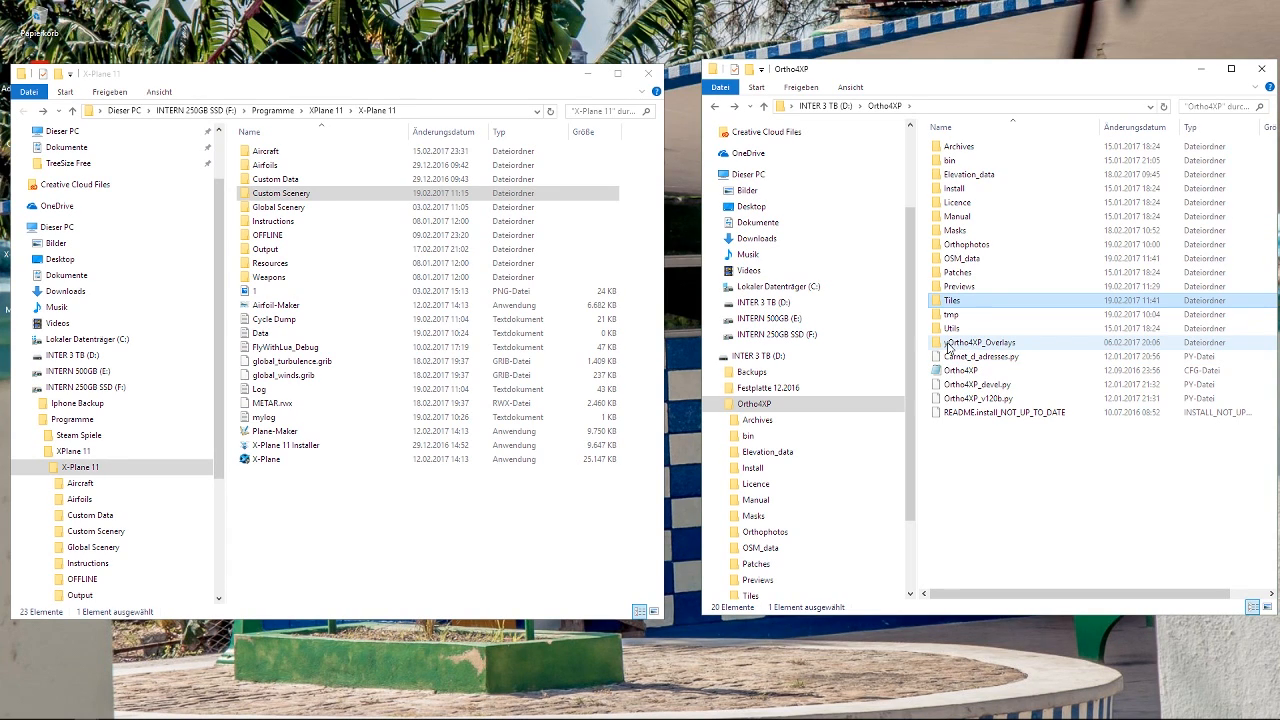
left_click(990, 345)
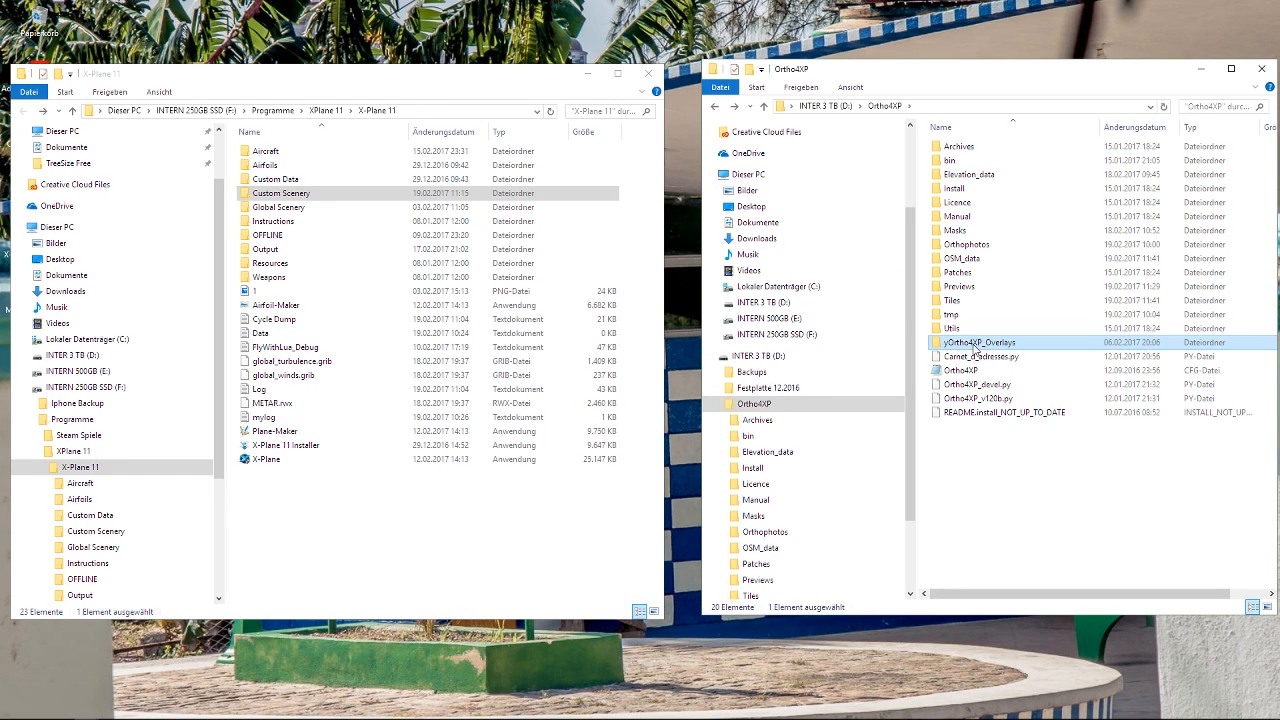
double_click(975, 345)
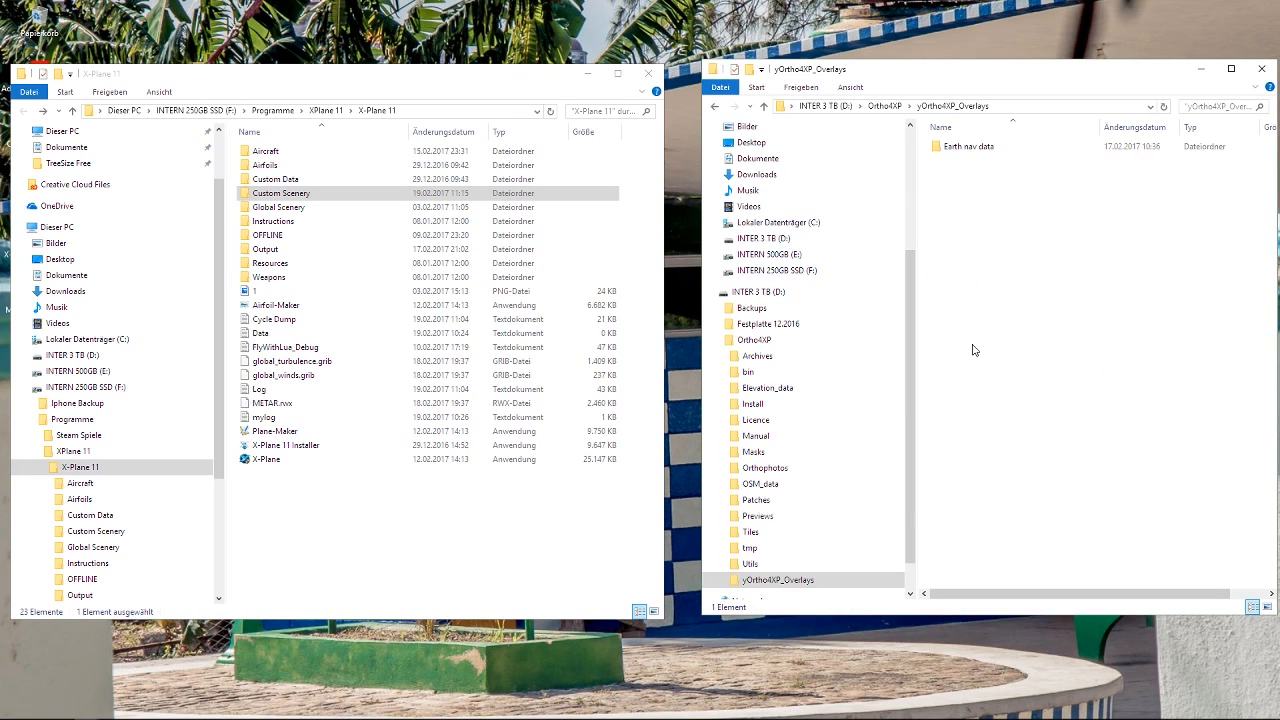
double_click(972, 148)
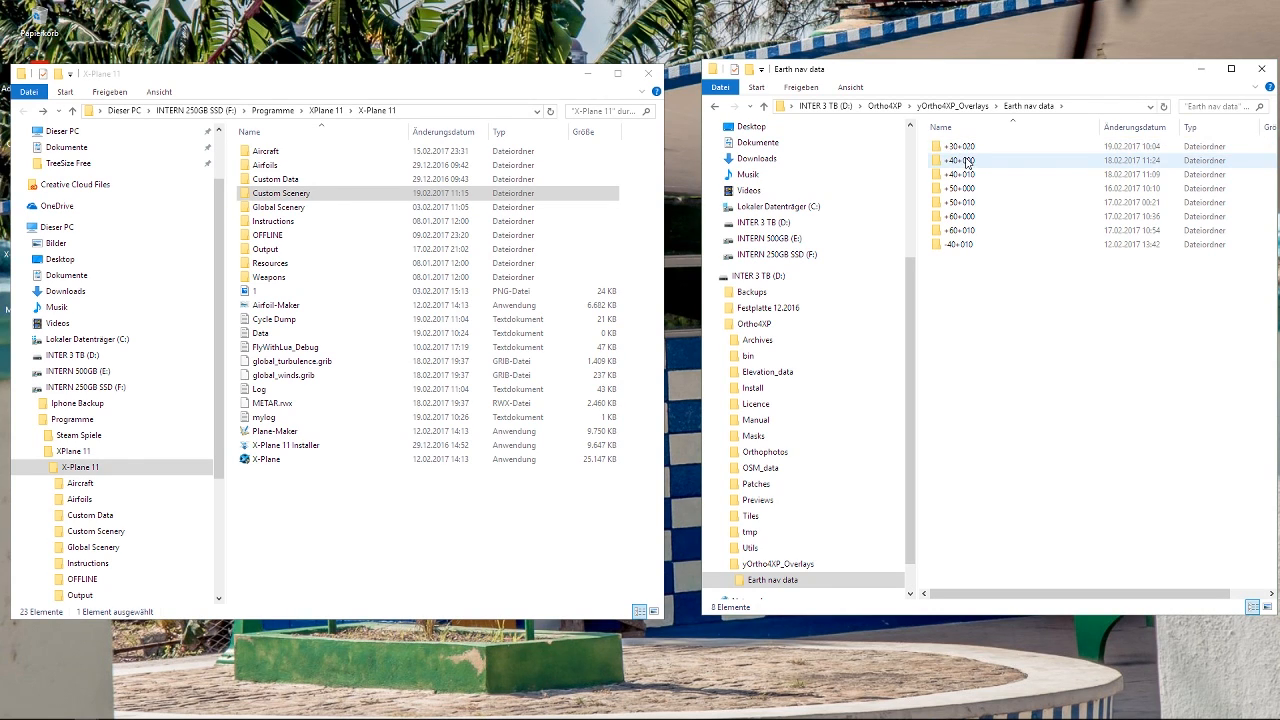
double_click(966, 162)
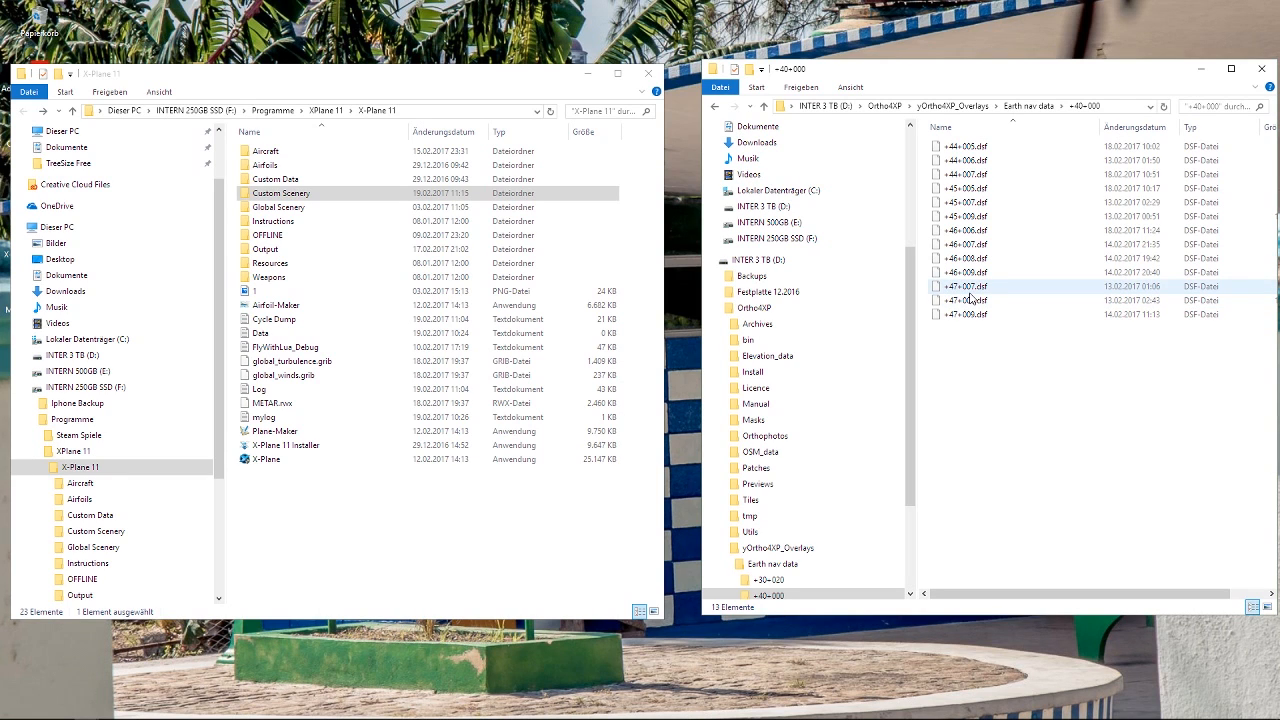
key("BackSpace")
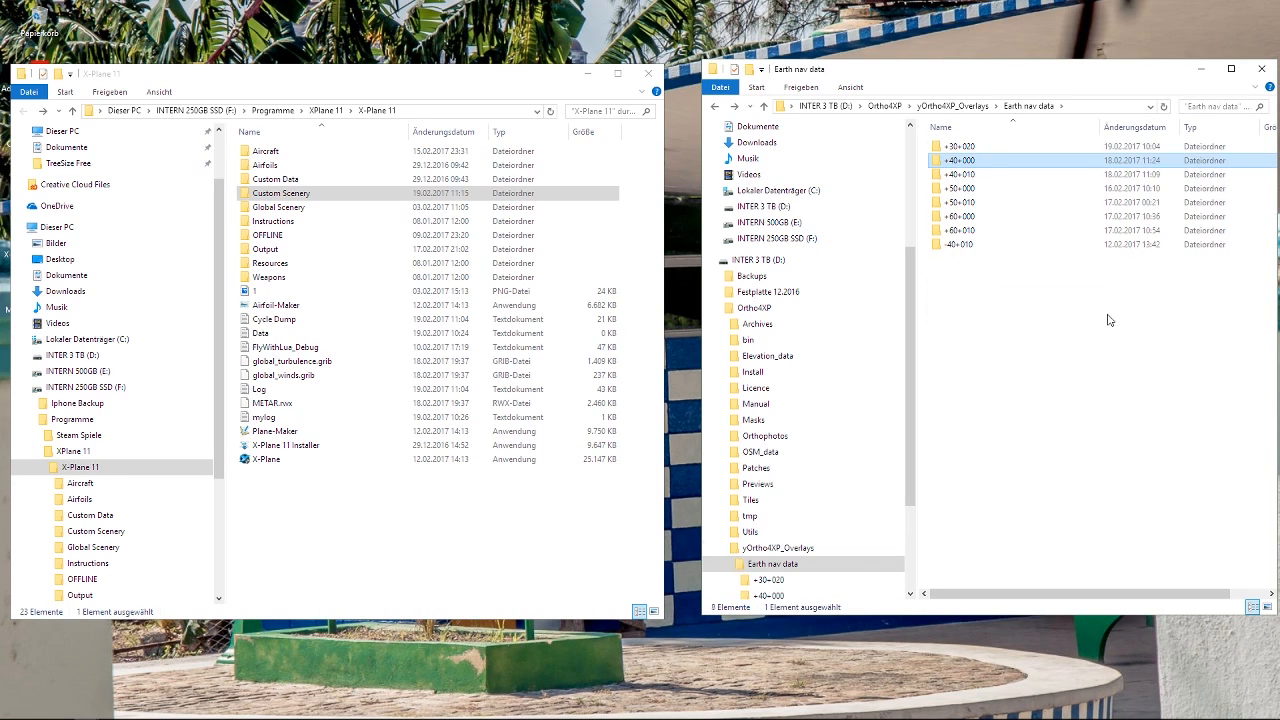
key("BackSpace")
key("BackSpace")
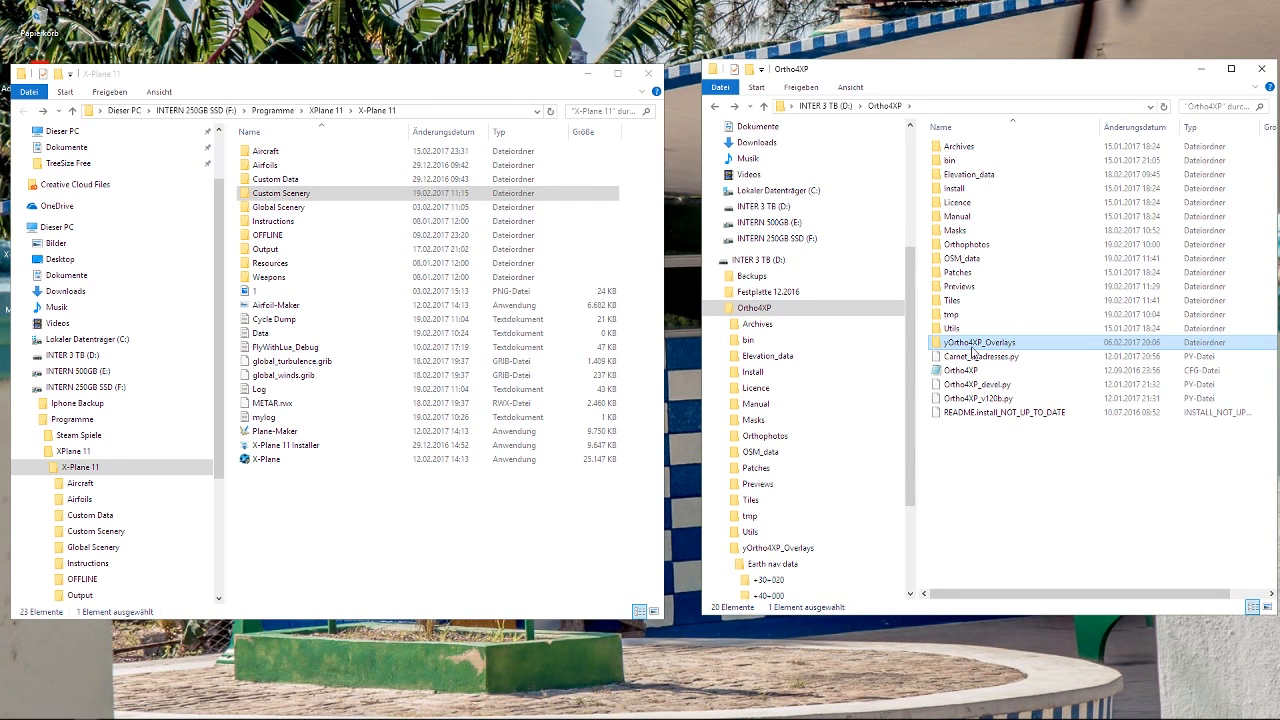
mouse_move(971, 347)
left_mouse_down()
mouse_move(540, 235)
mouse_move(283, 188)
mouse_move(283, 204)
mouse_move(976, 346)
left_mouse_up()
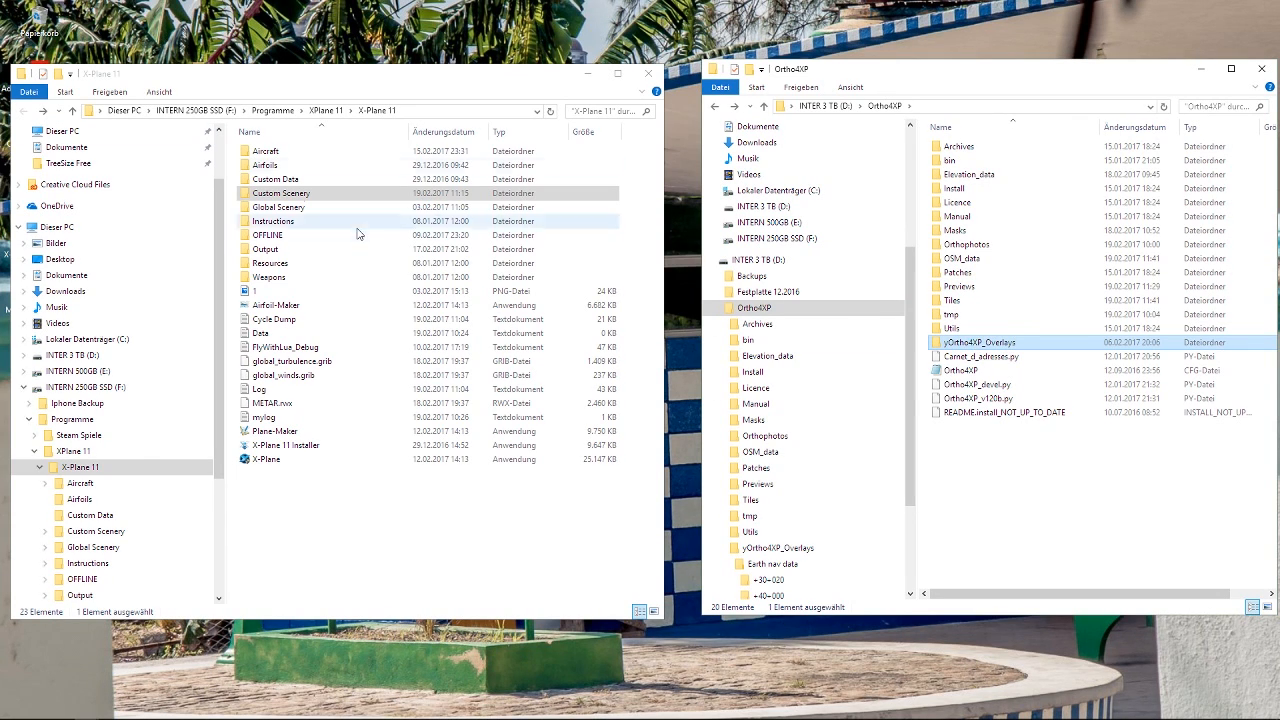
Locate the yOrtho4XP_Overlays folder in X-Plane 11's Custom Scenery folder and look through the other scenery folders.
double_click(316, 197)
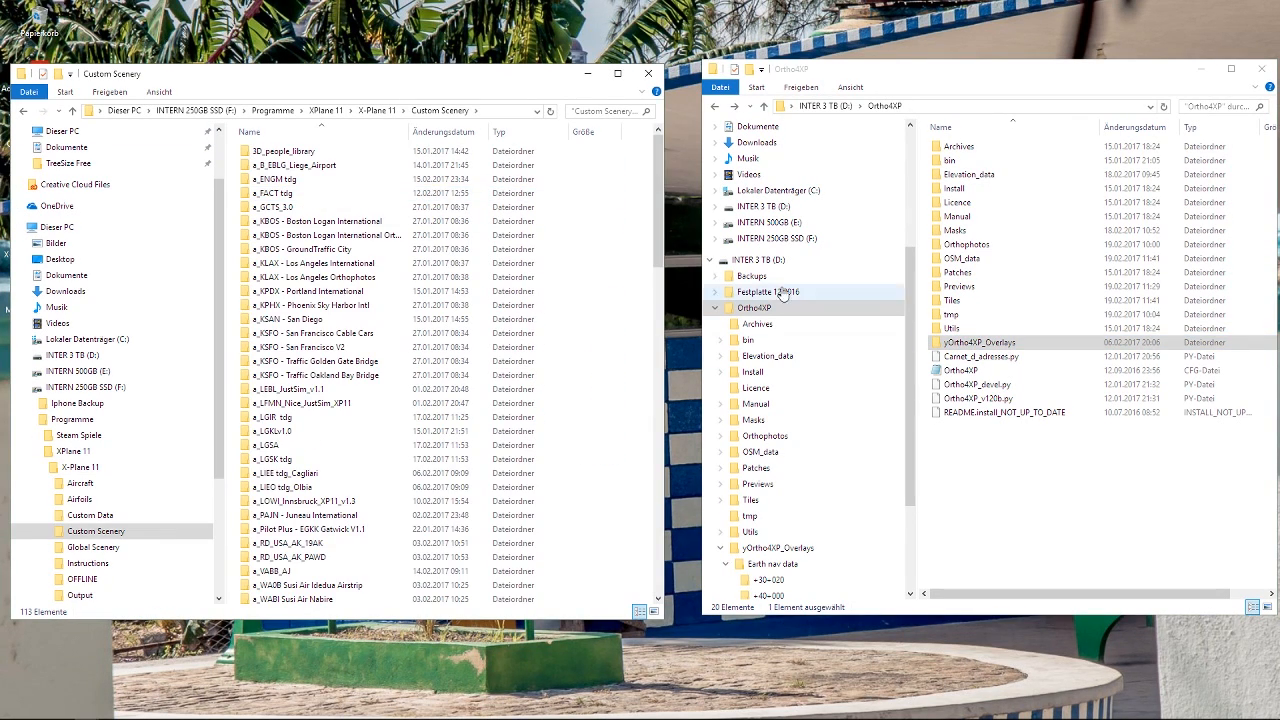
left_click_drag(659, 203, 673, 555)
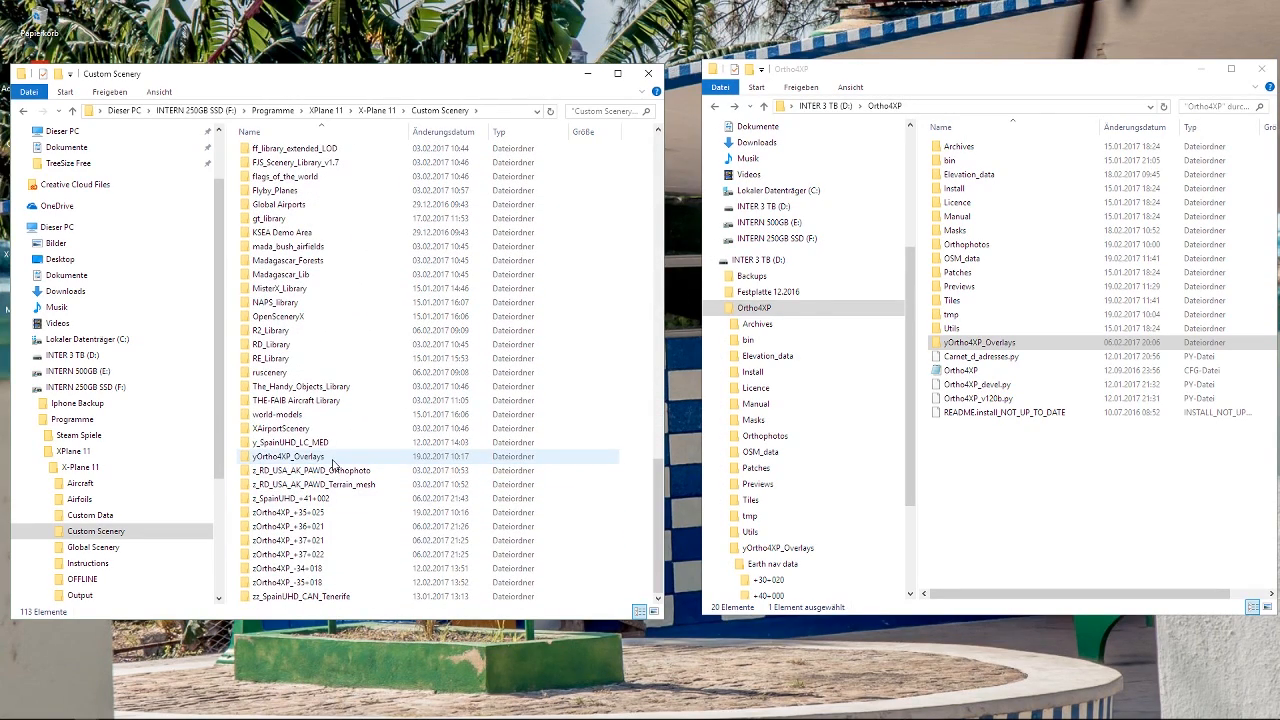
left_click(334, 459)
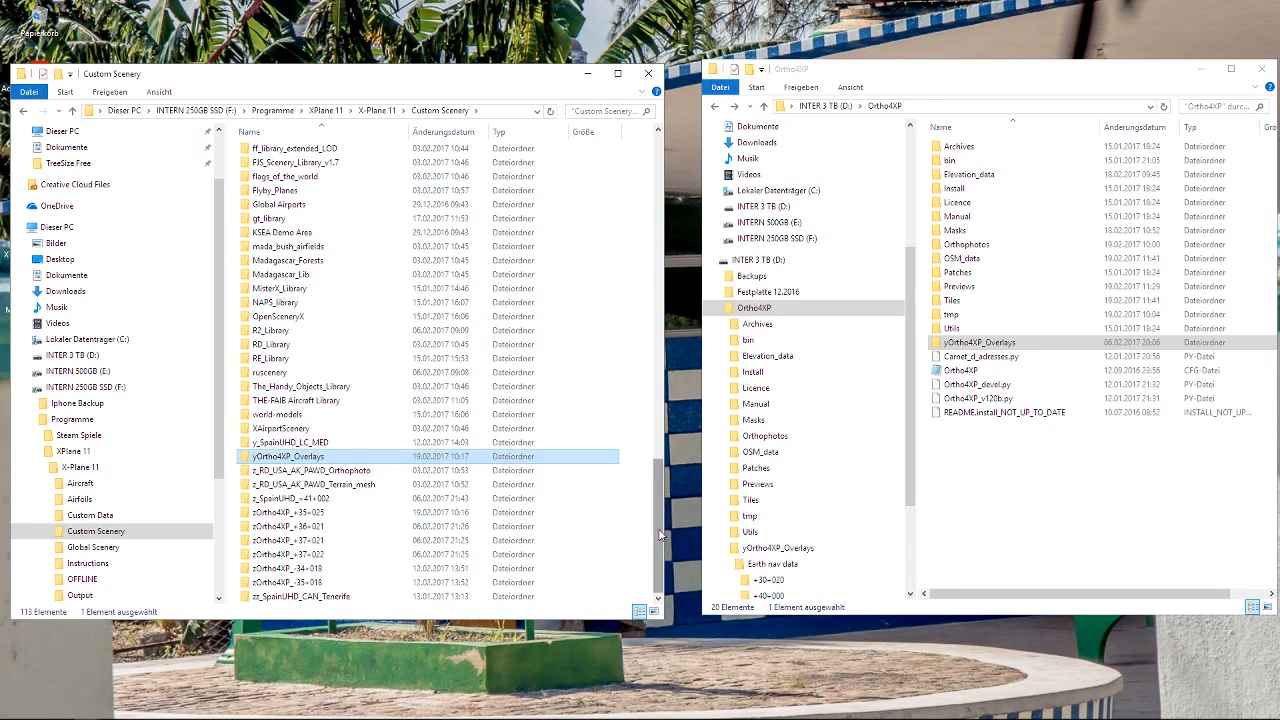
left_click_drag(660, 535, 662, 335)
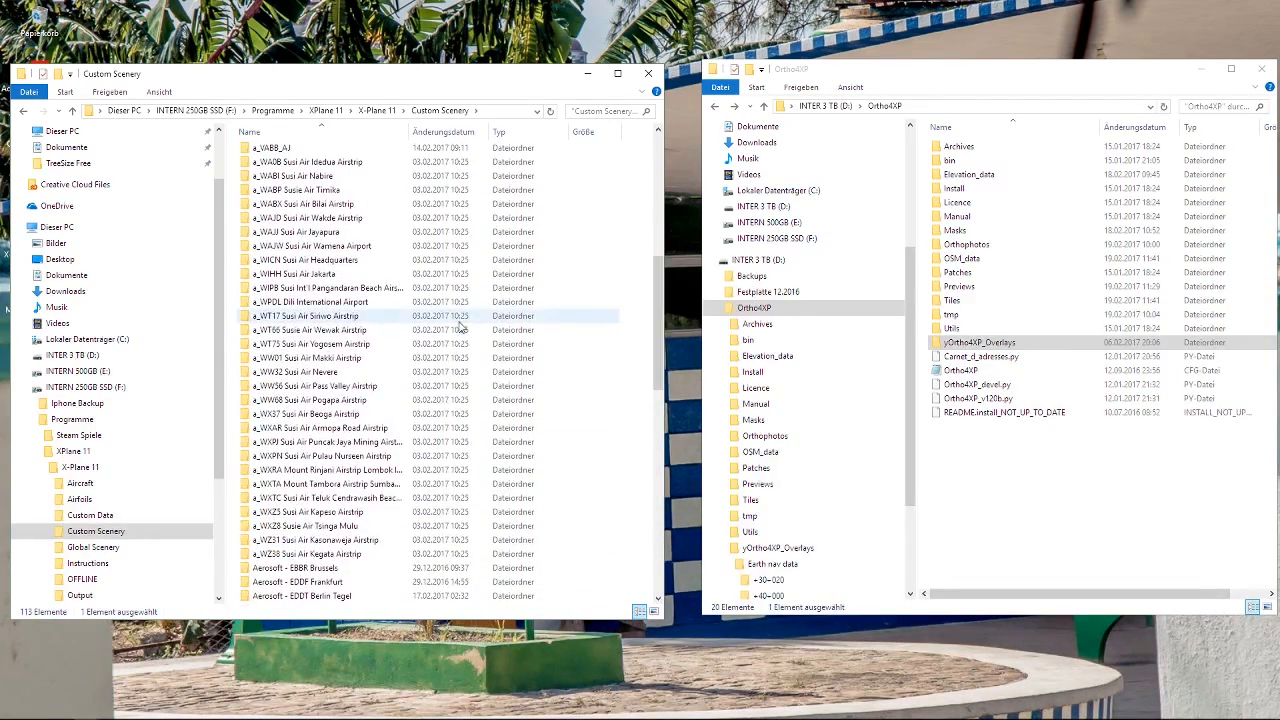
Look through the airport and library folders in Custom Scenery, select yOrtho4XP_Overlays, and return to the X-Plane 11 folder.
scroll(460, 327, "up", 4)
left_click(305, 162)
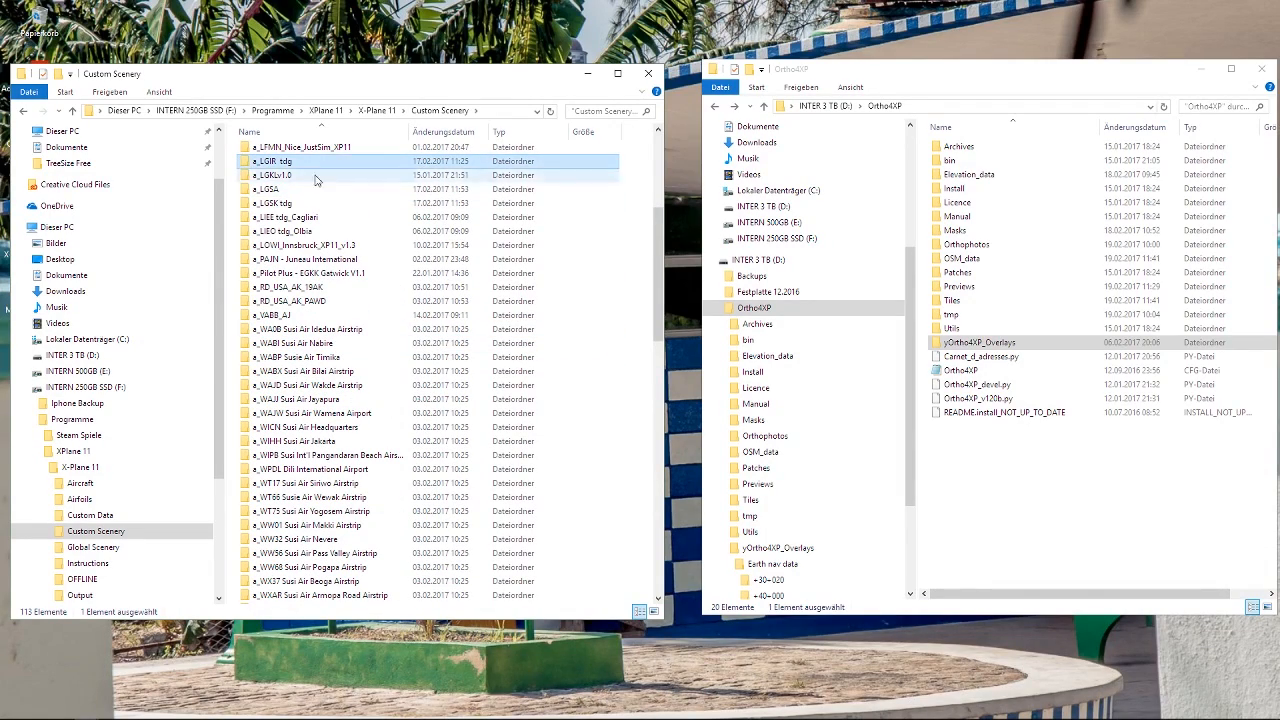
scroll(600, 338, "down", 5)
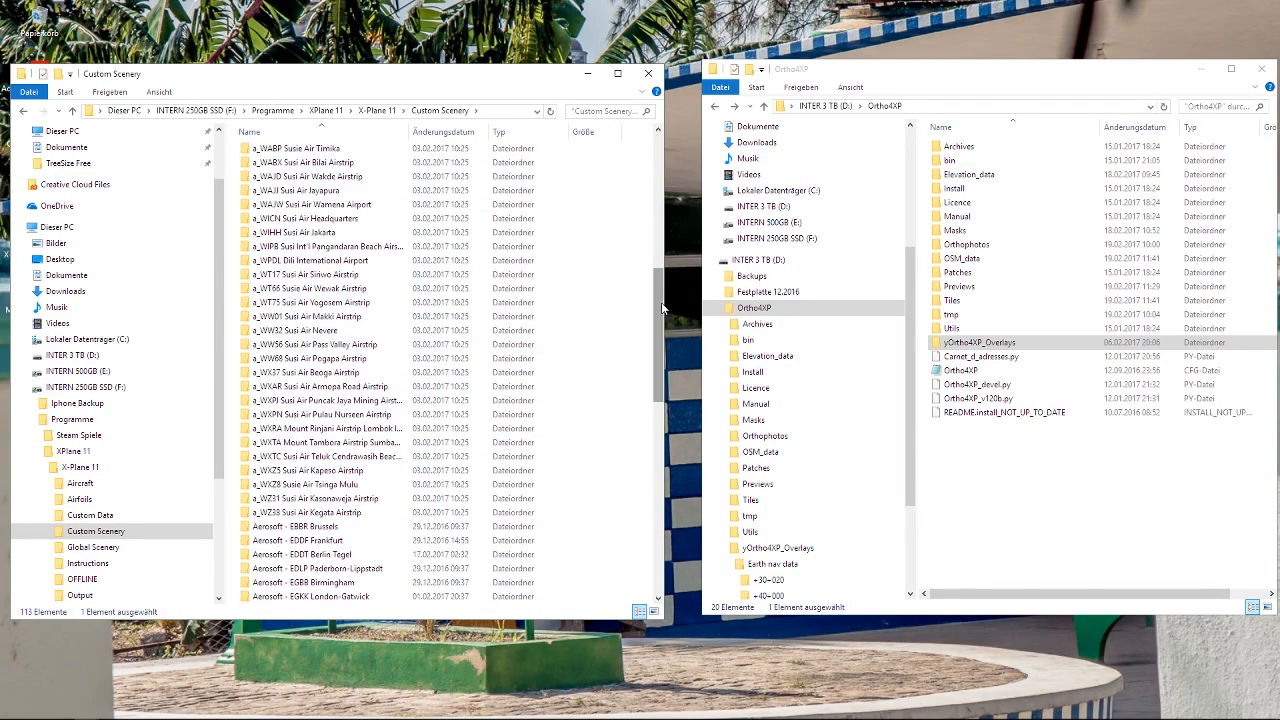
left_click_drag(662, 308, 660, 510)
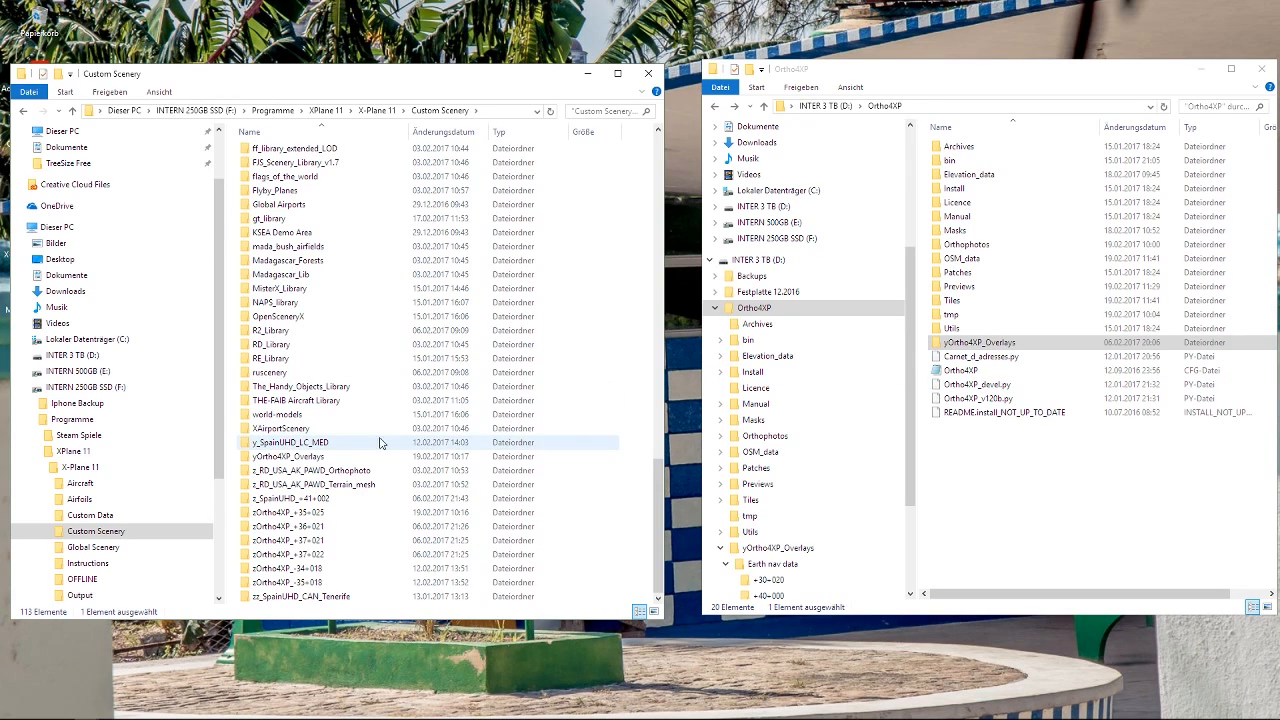
left_click(329, 456)
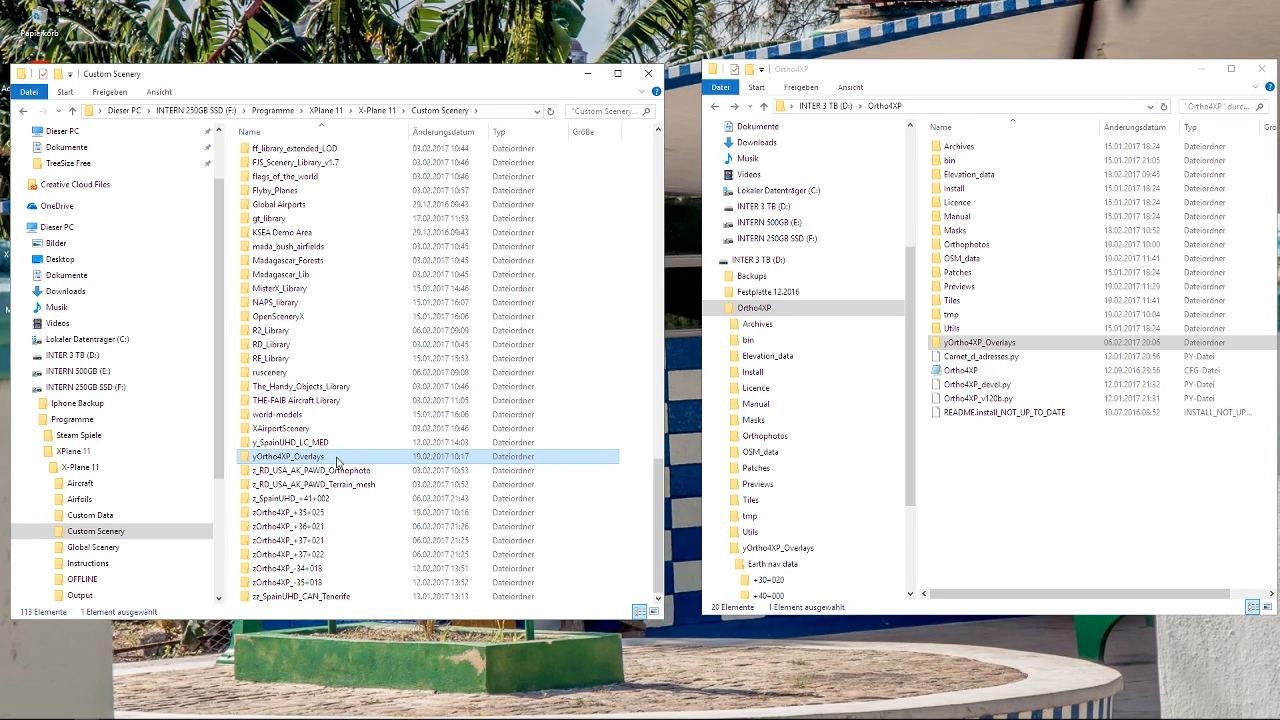
key("BackSpace")
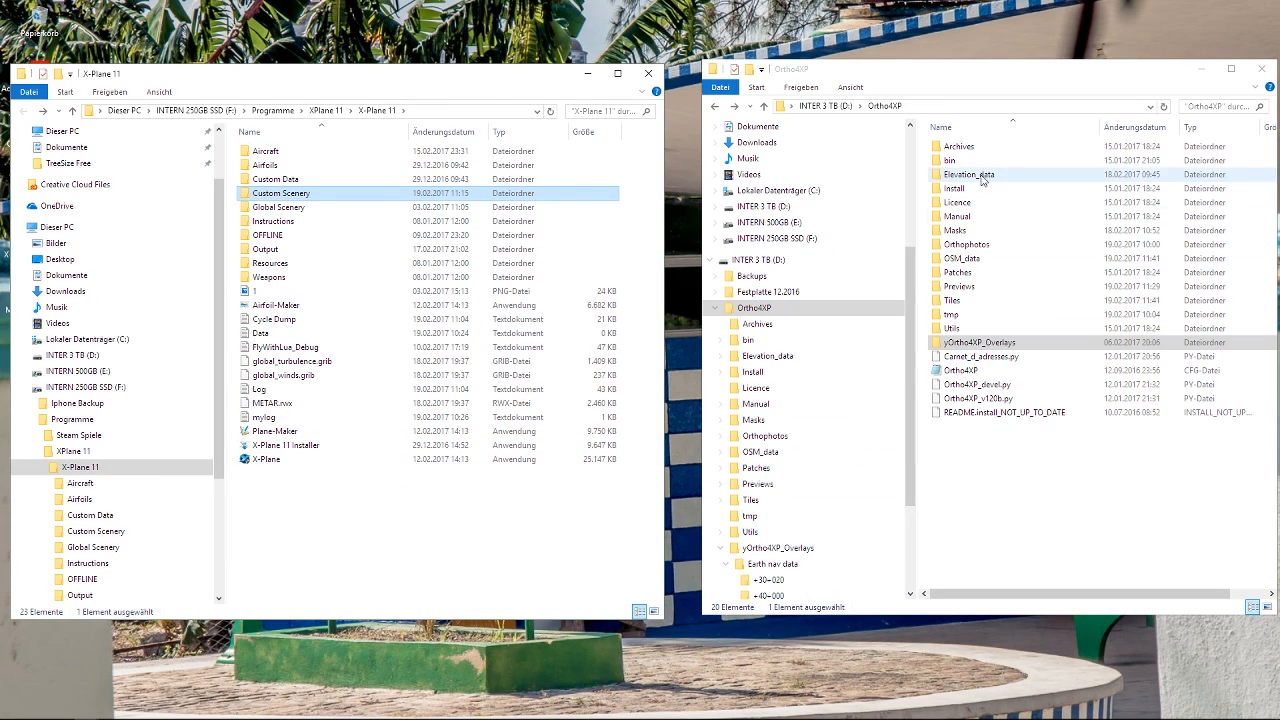
Check the Tiles folder in Ortho4XP, return to its parent, and view the overlay and tile folders at the end of Custom Scenery.
double_click(952, 303)
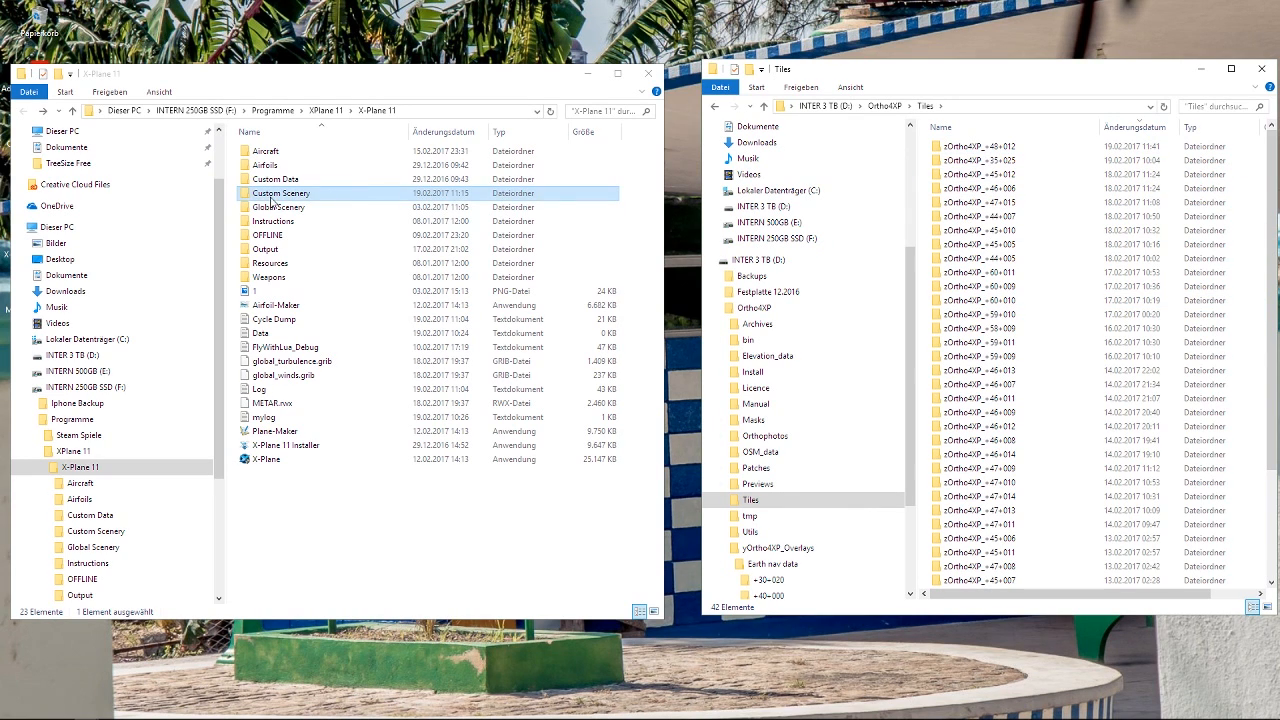
left_click(715, 107)
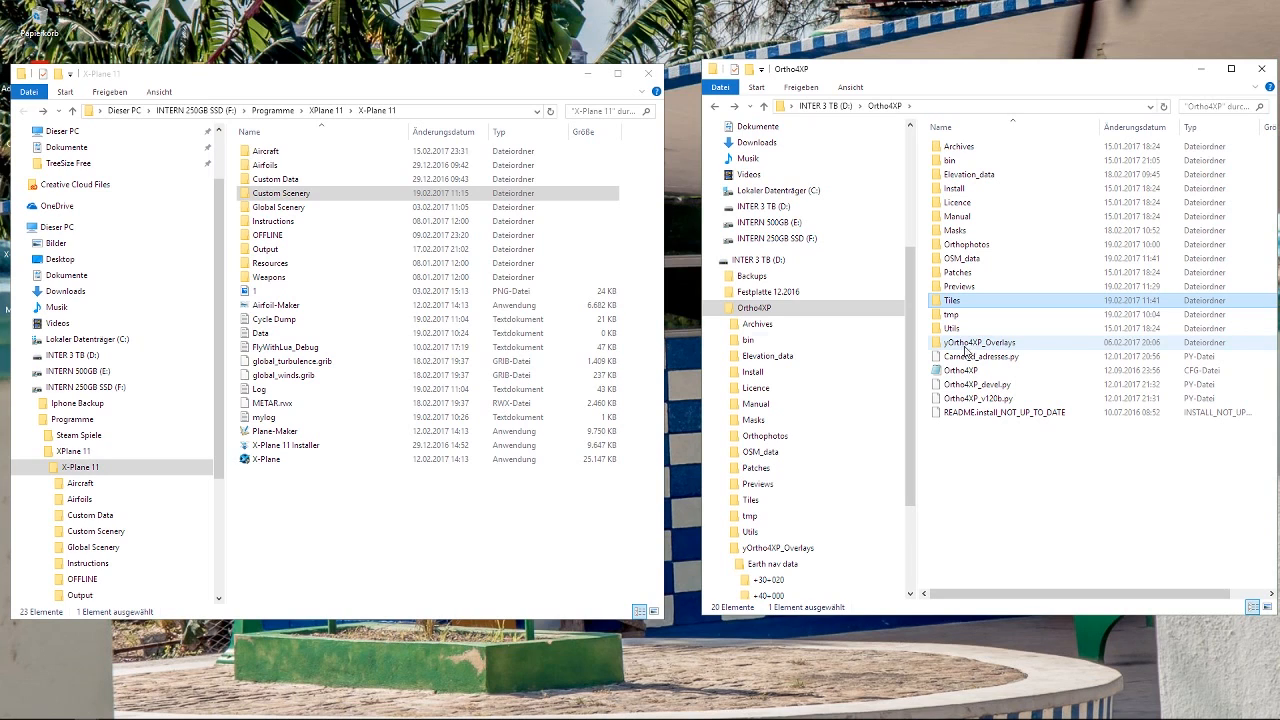
left_click(329, 194)
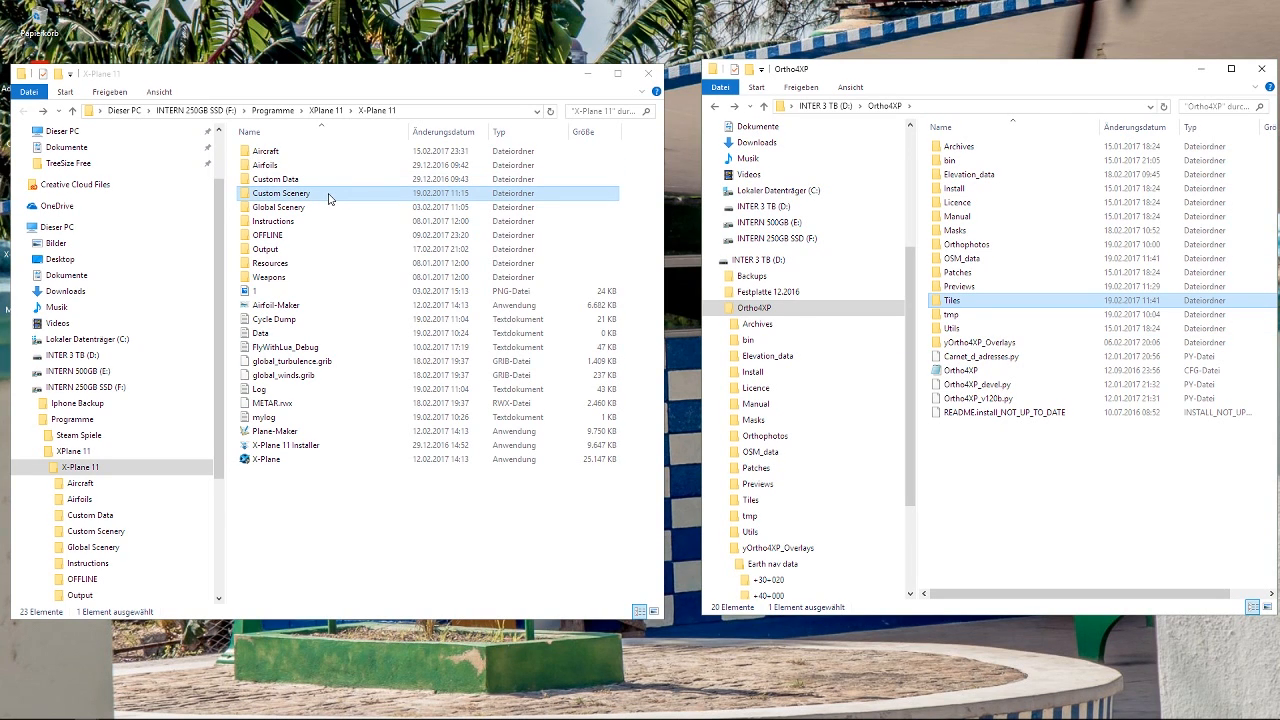
double_click(329, 194)
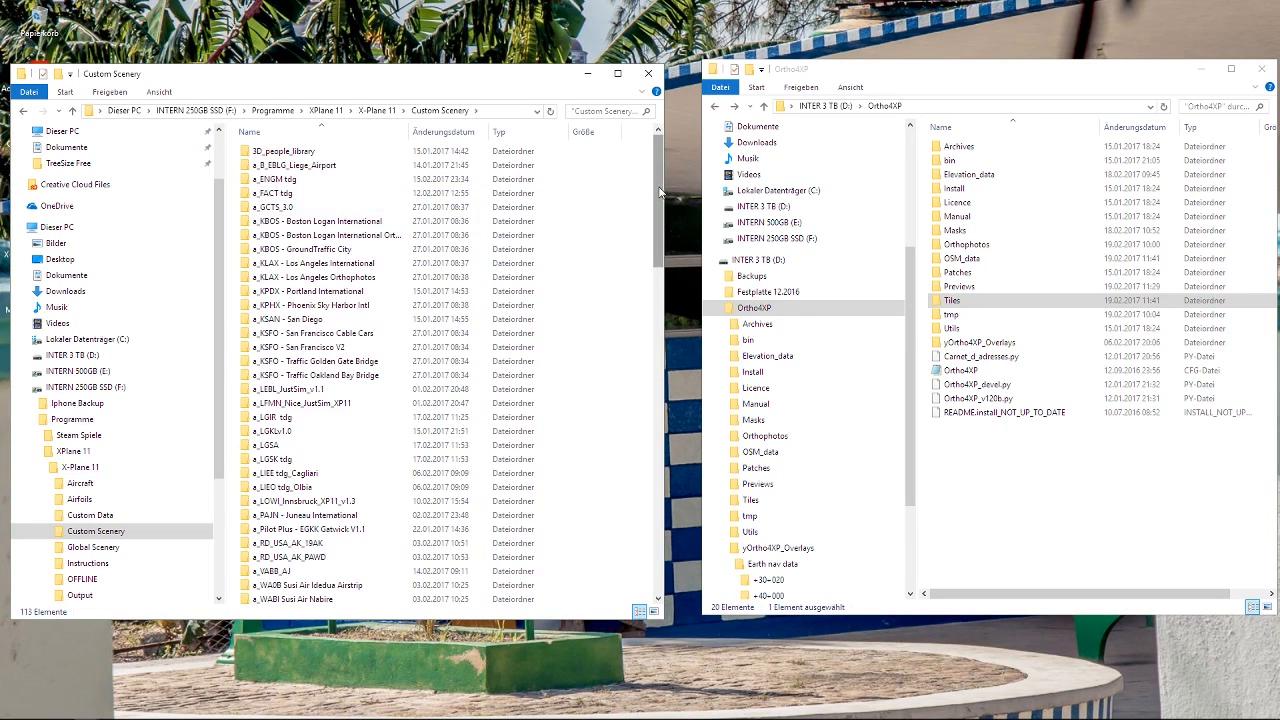
left_click_drag(658, 200, 657, 545)
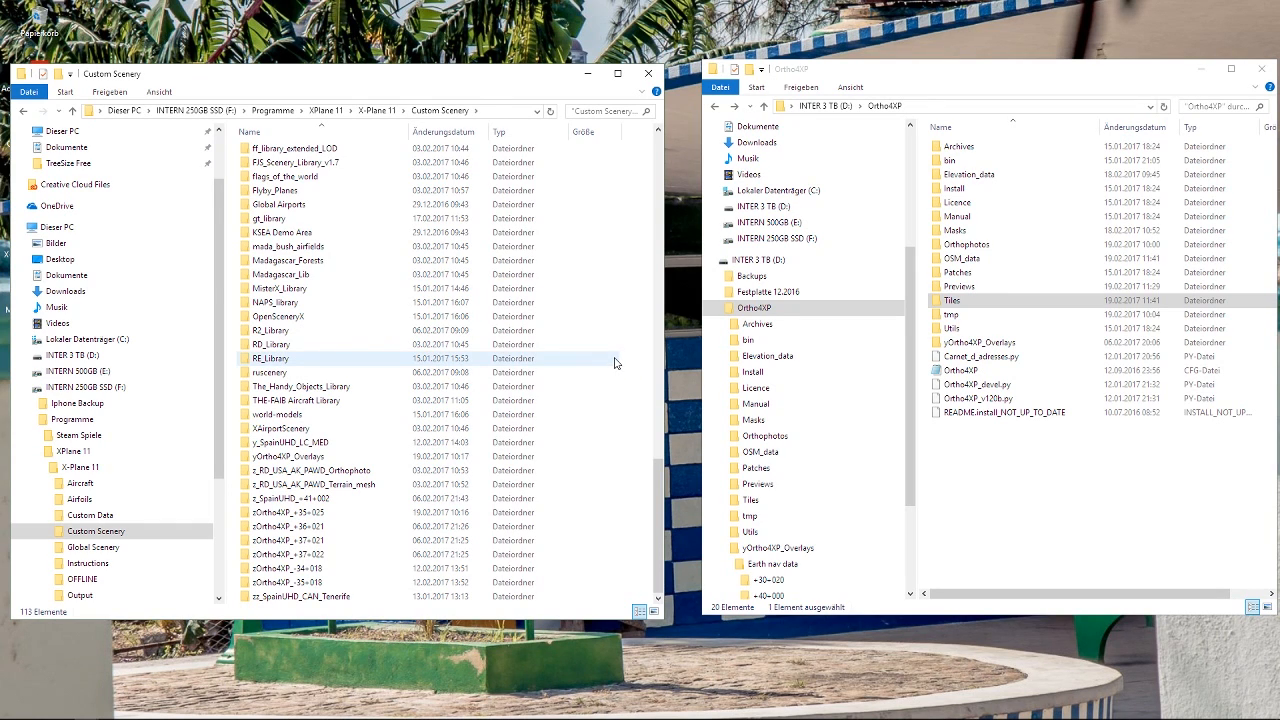
Minimize the Ortho4XP and Custom Scenery windows to reveal the desktop.
left_click(274, 665)
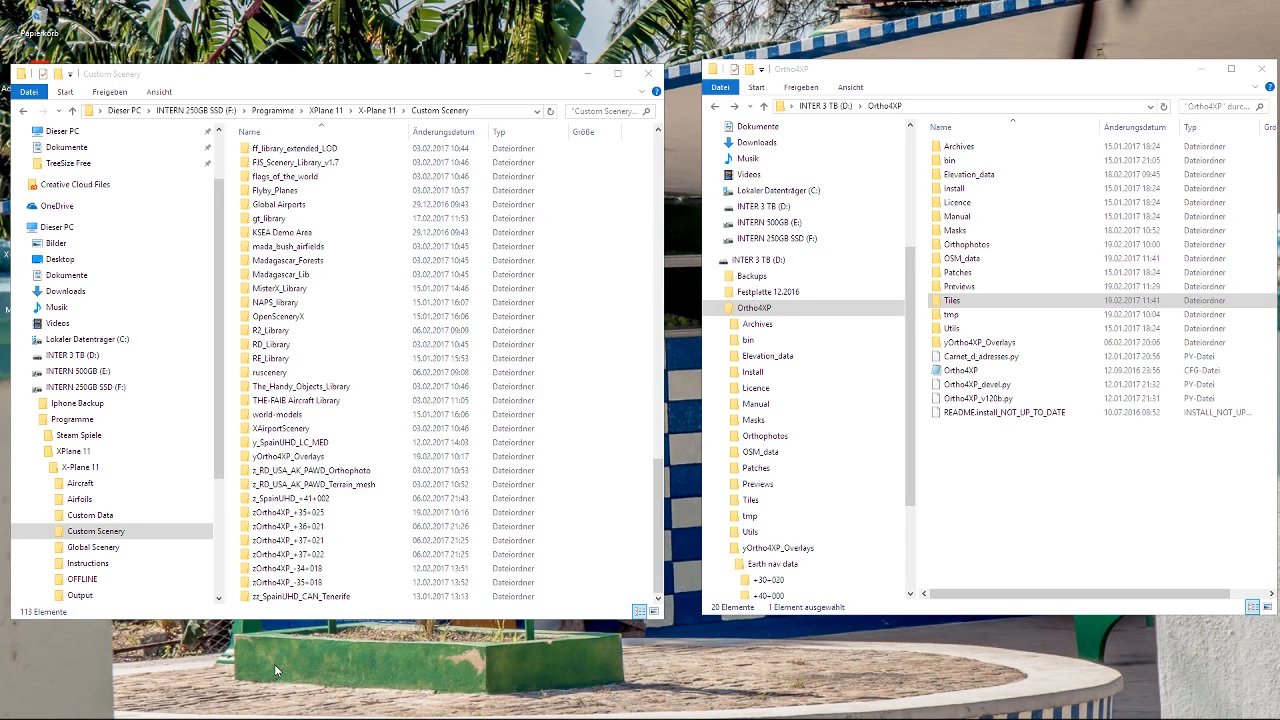
left_click(1201, 70)
left_click(584, 76)
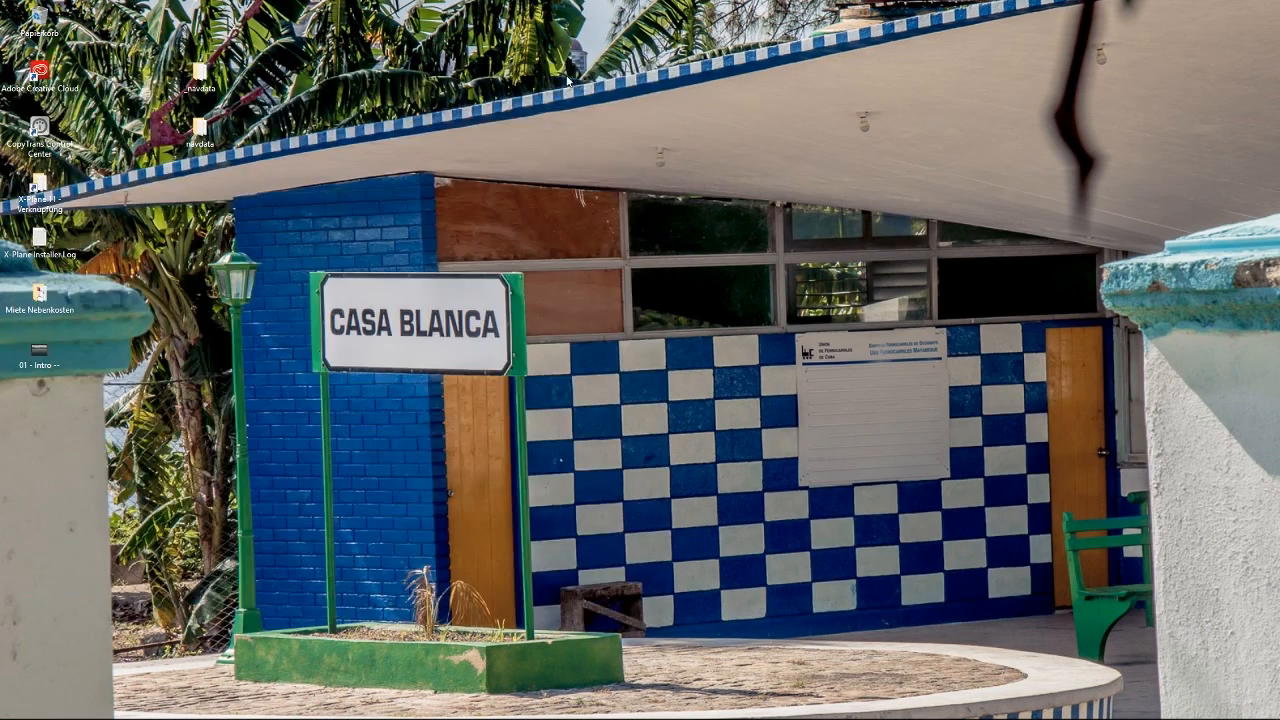
Launch X-Plane from the desktop's X-Plane 11 folder shortcut, allow it to make changes, and minimize the folder window.
left_click(39, 192)
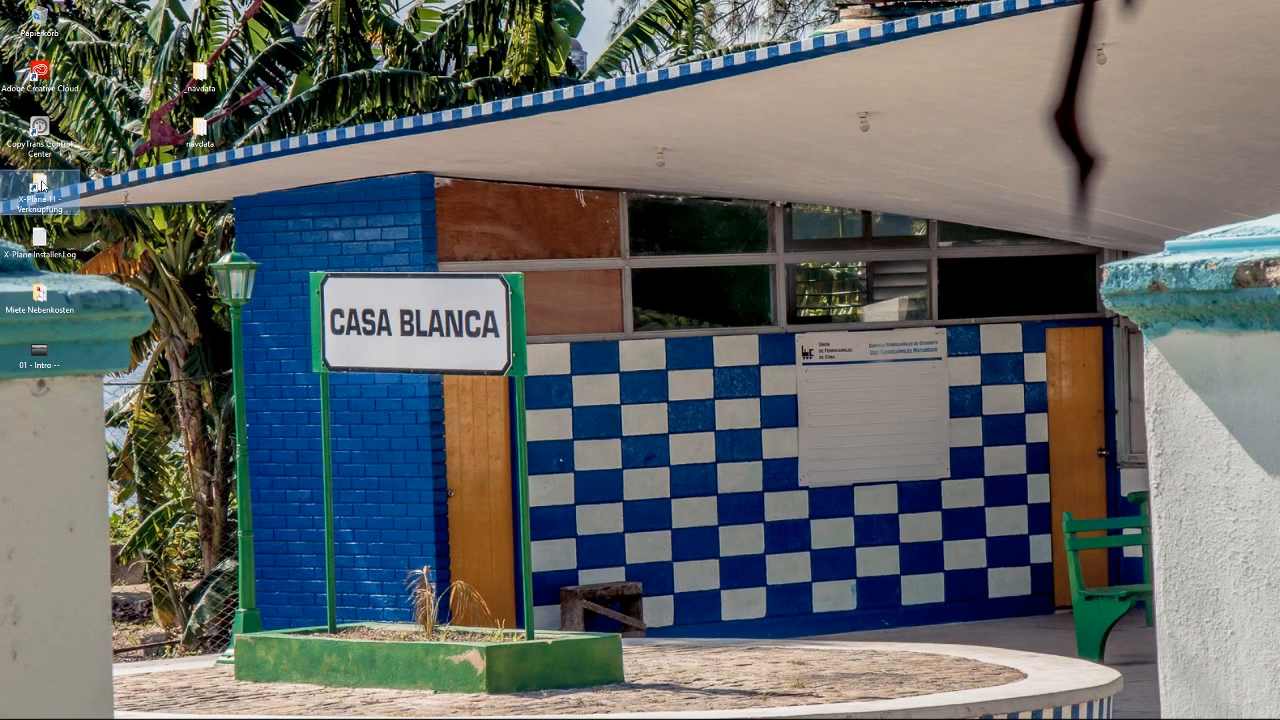
double_click(44, 190)
double_click(322, 395)
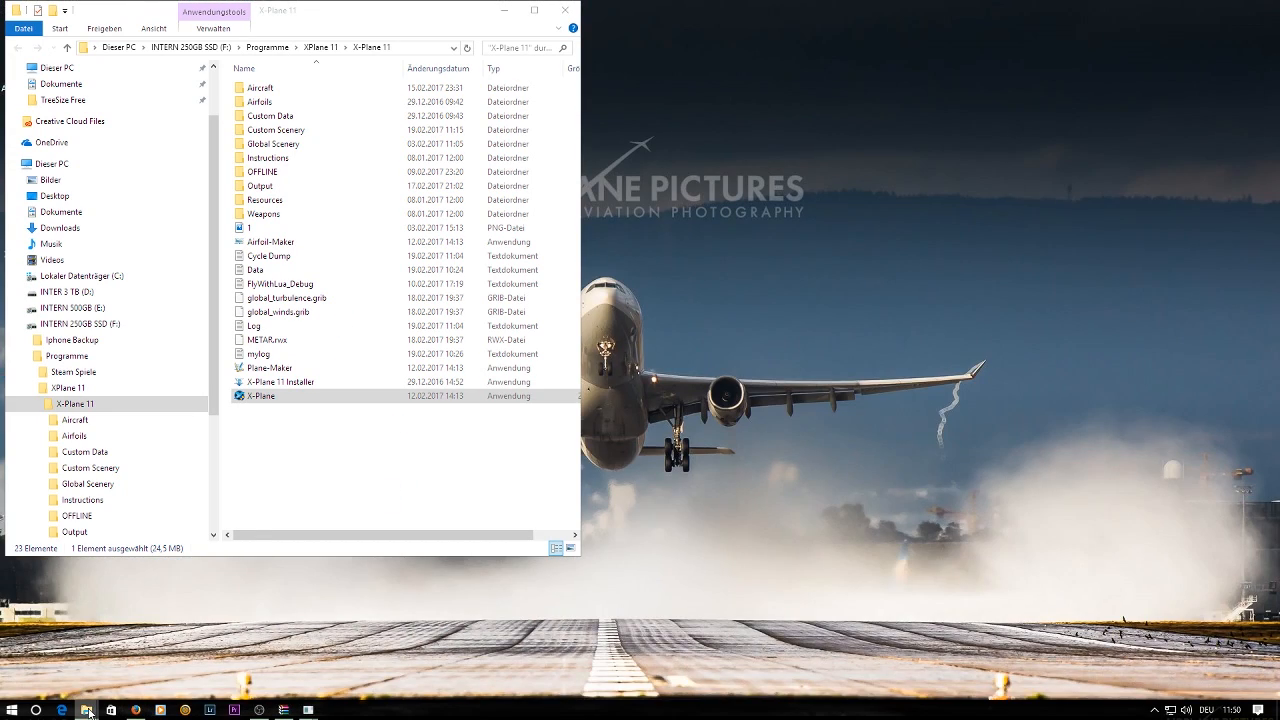
mouse_move(90, 711)
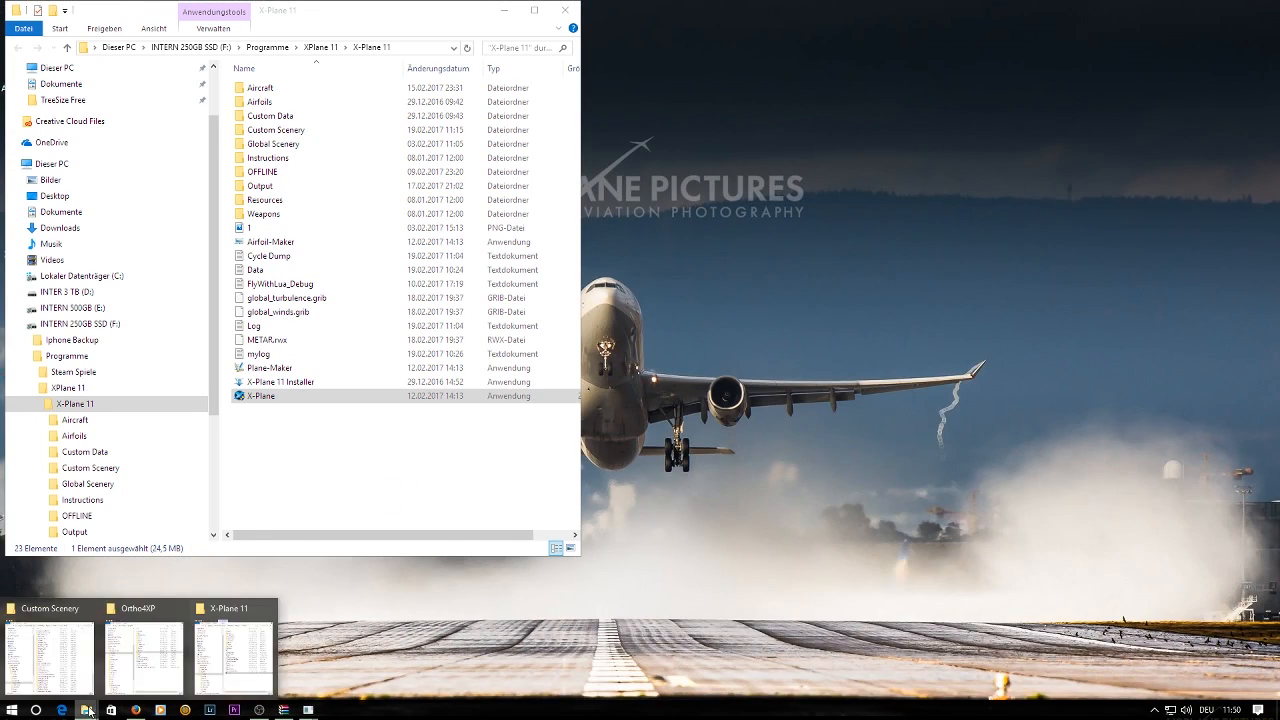
left_click(229, 655)
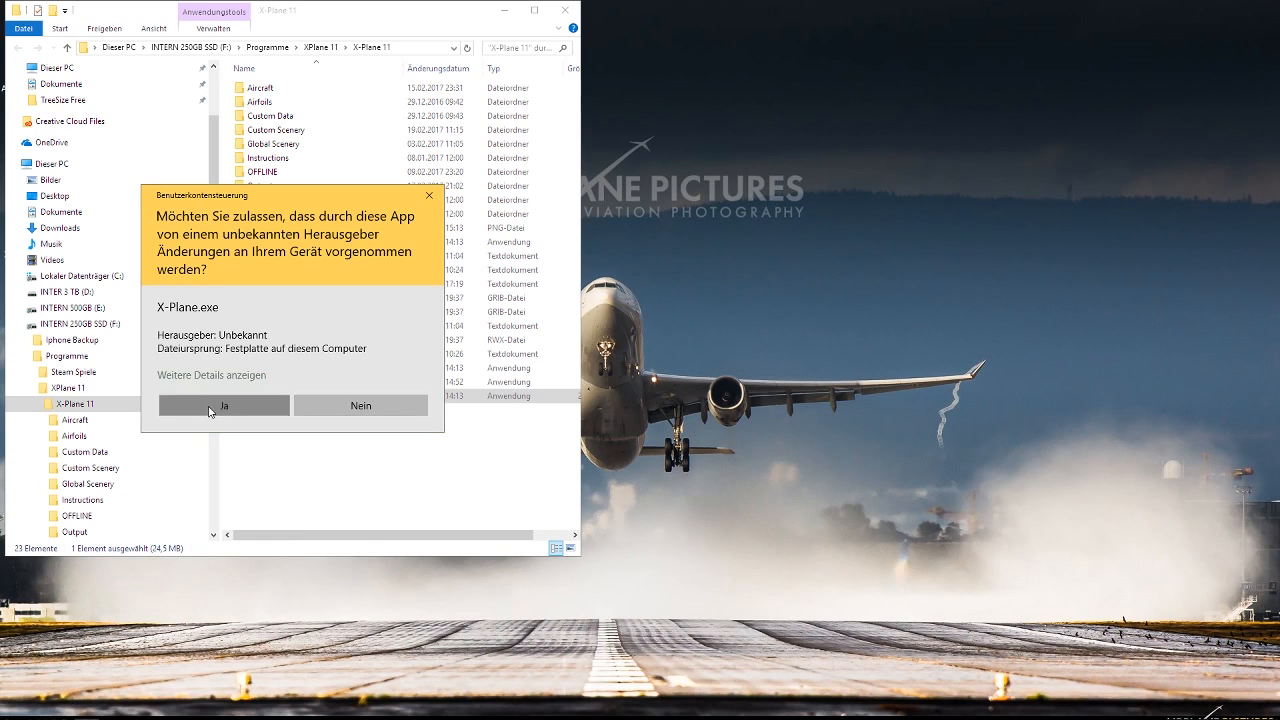
left_click(222, 403)
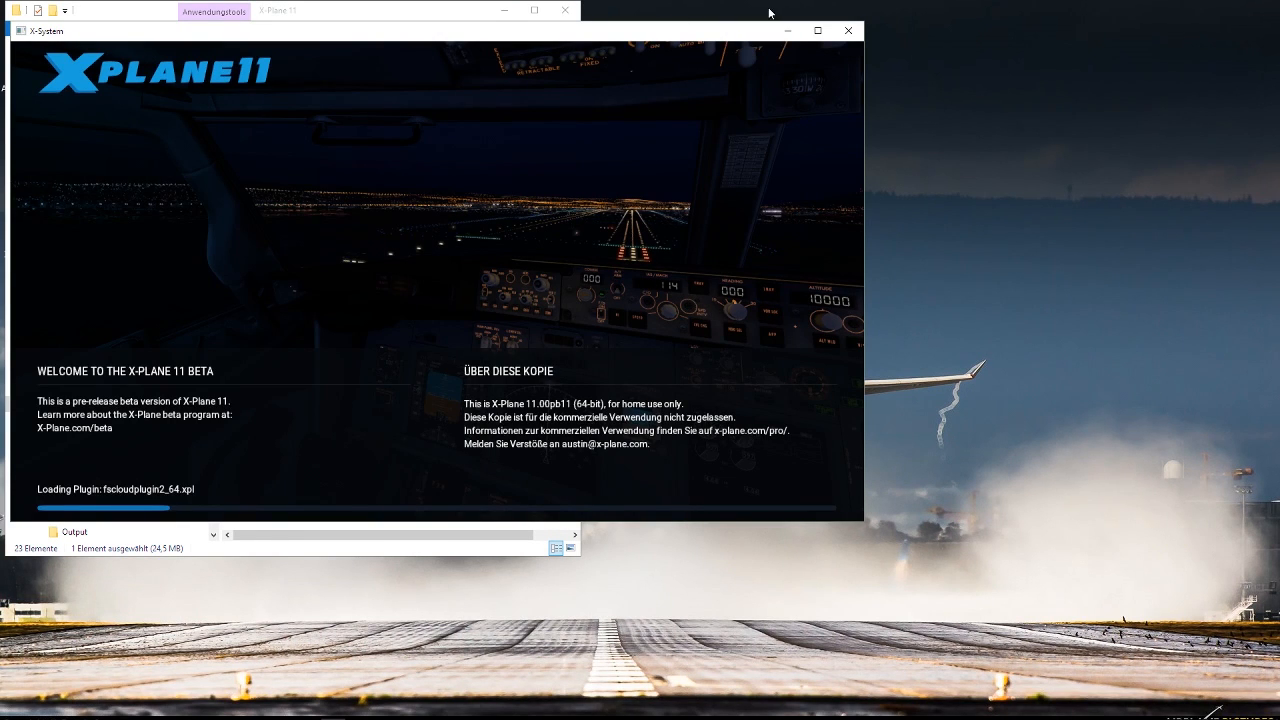
left_click(505, 10)
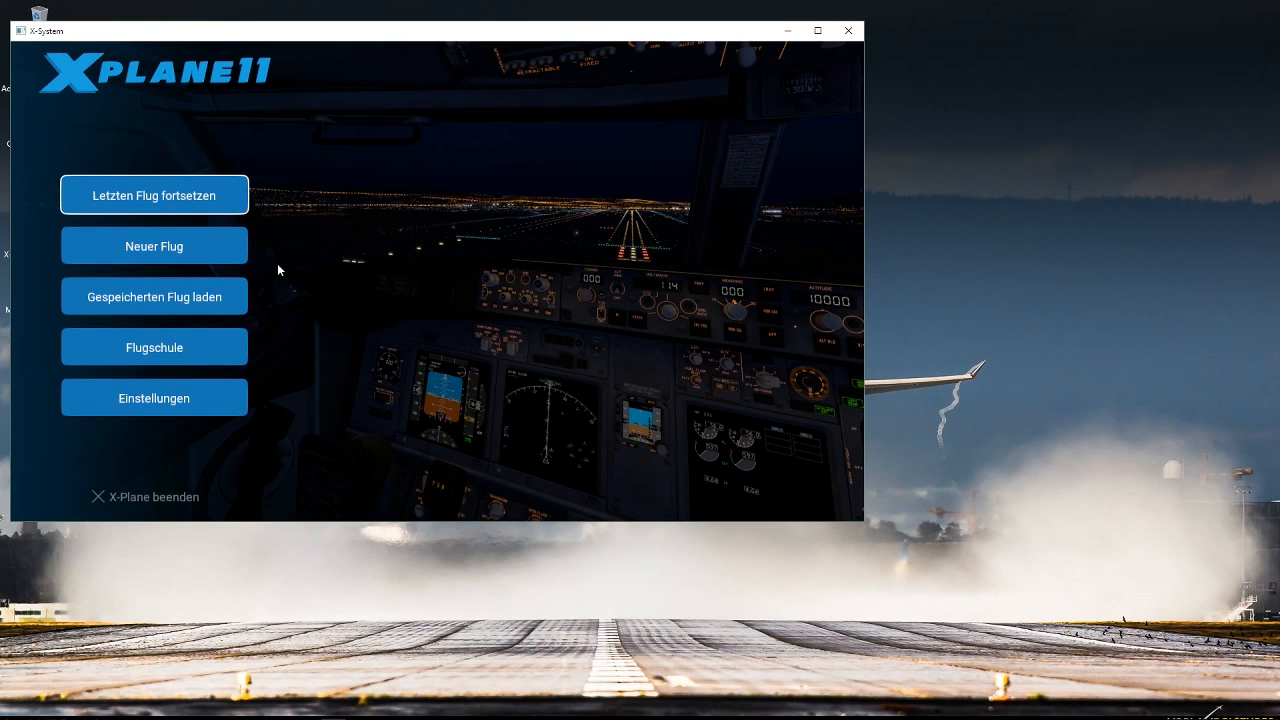
Set up a new flight starting at Kalamata (LGKL), Gate 2.
left_click(220, 258)
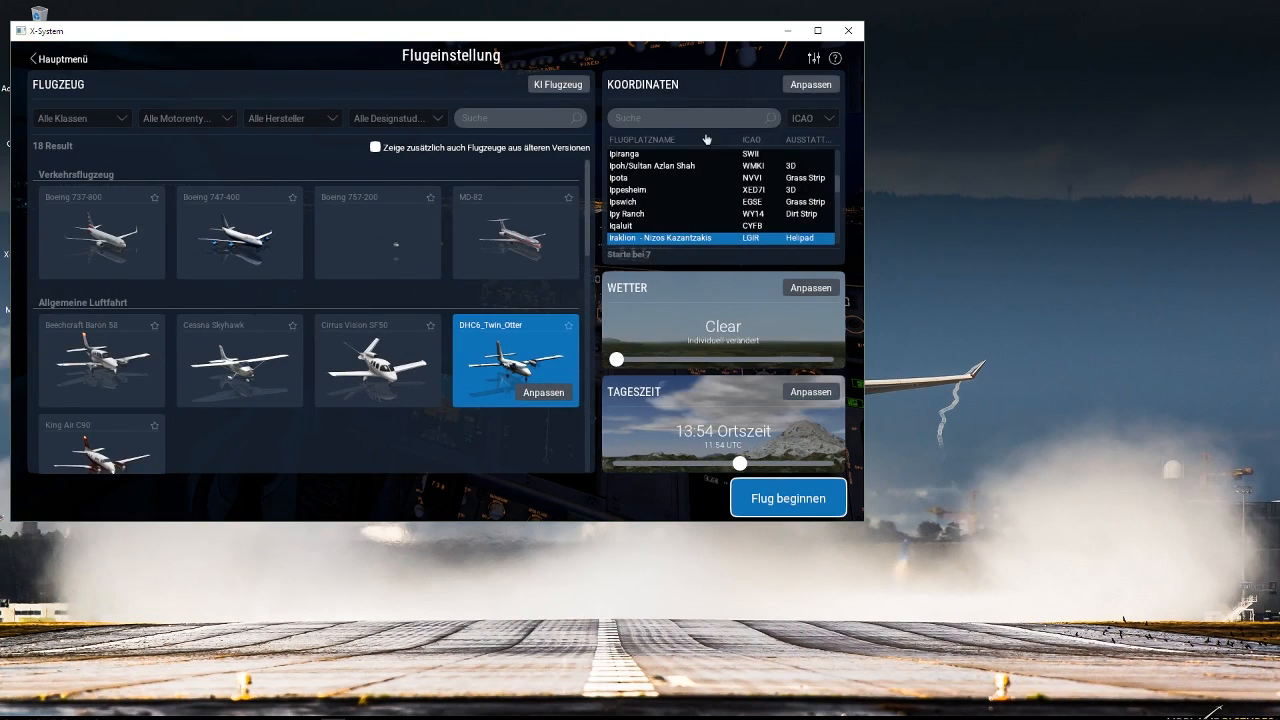
left_click(707, 126)
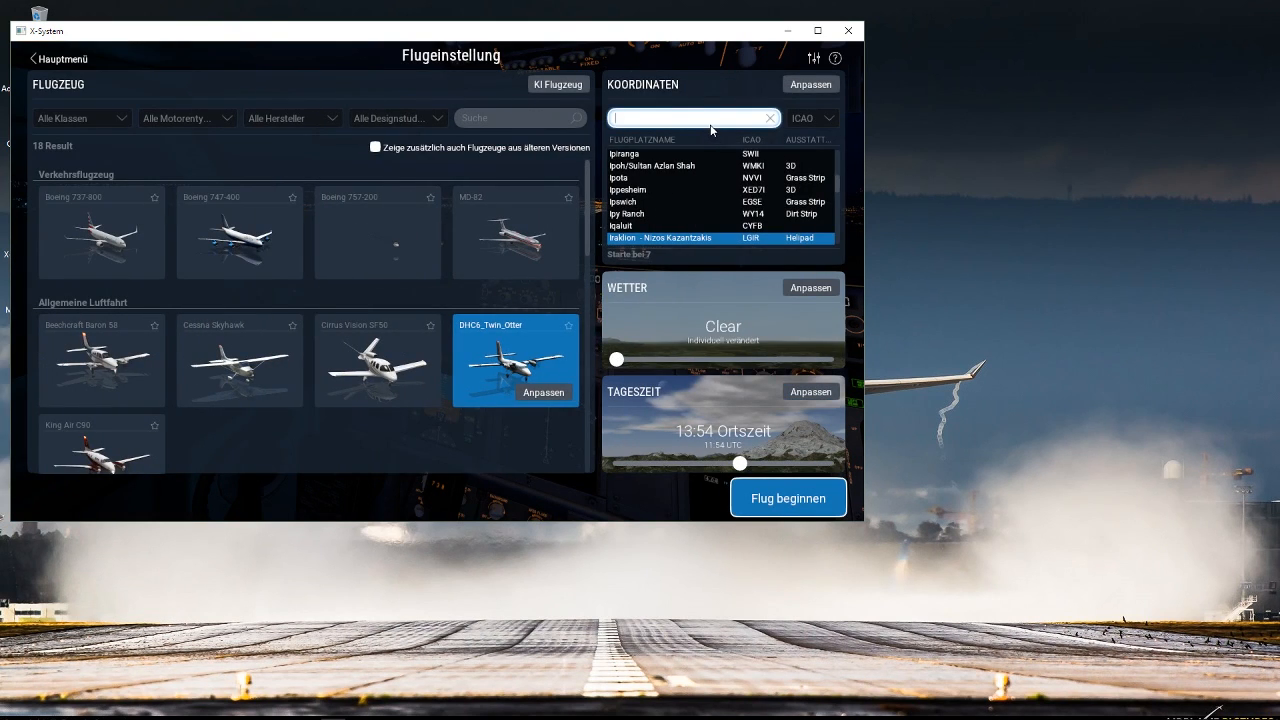
type("kalamat")
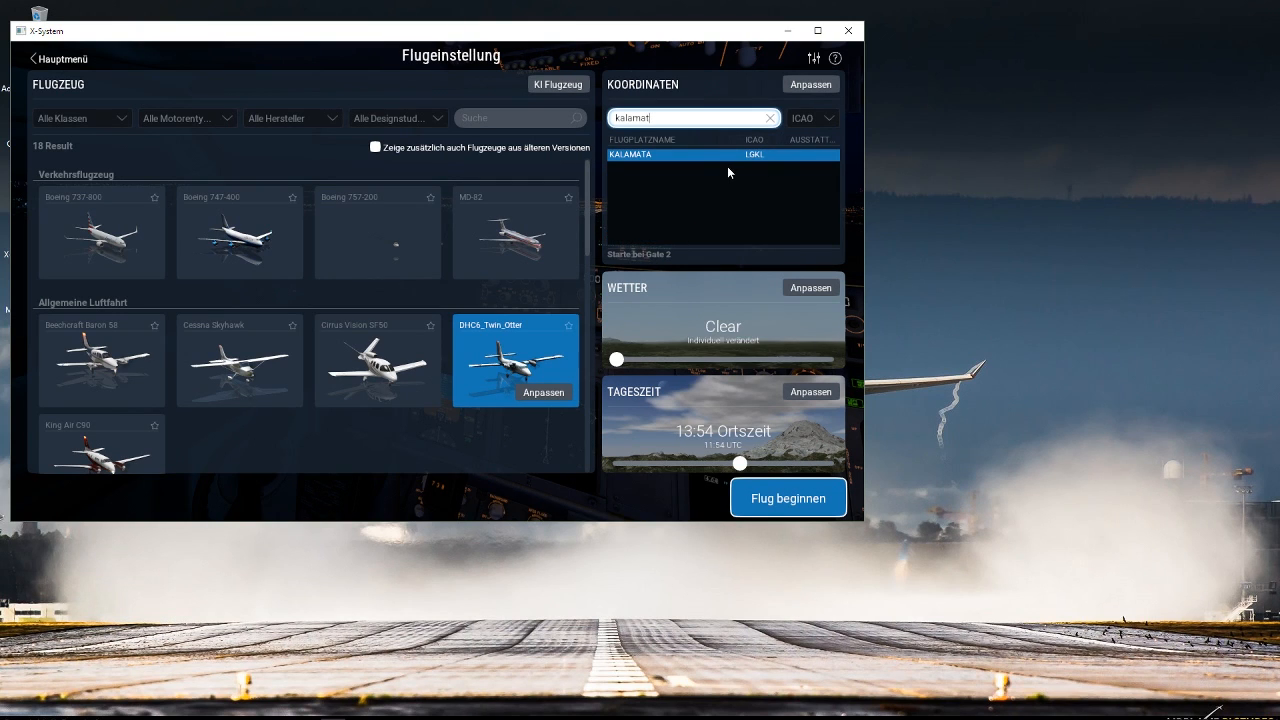
left_click(808, 85)
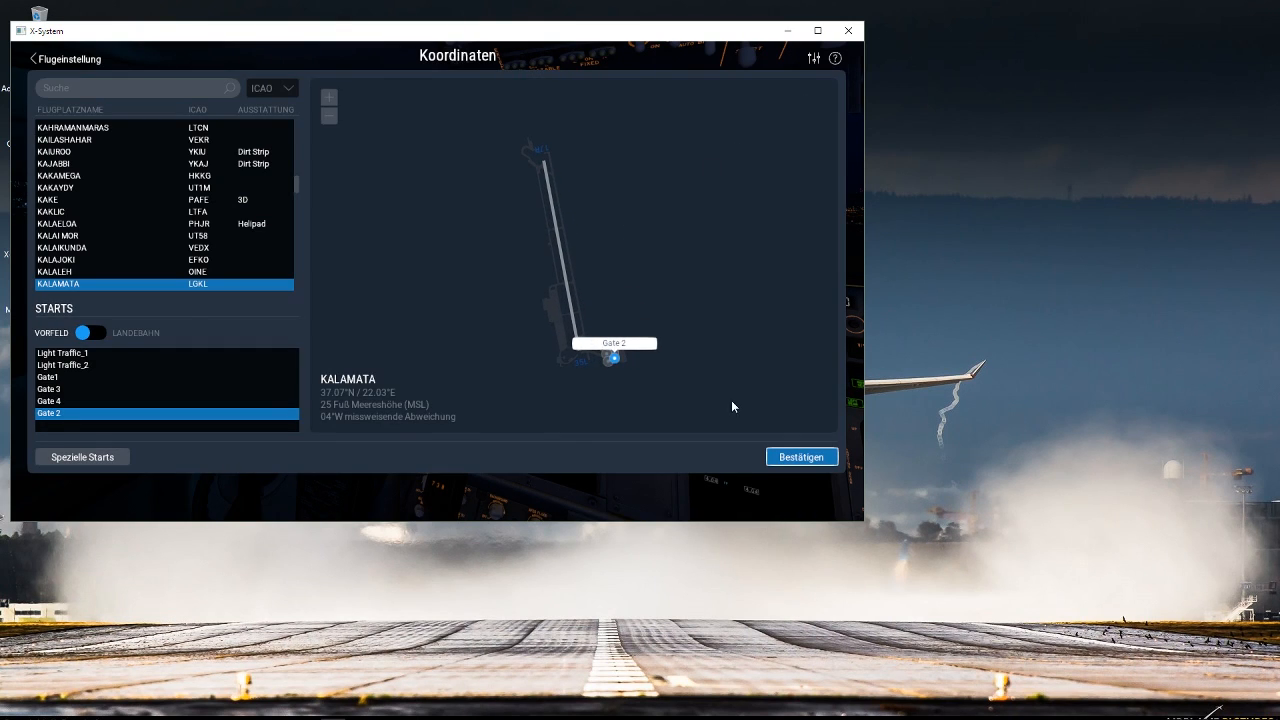
left_click(810, 462)
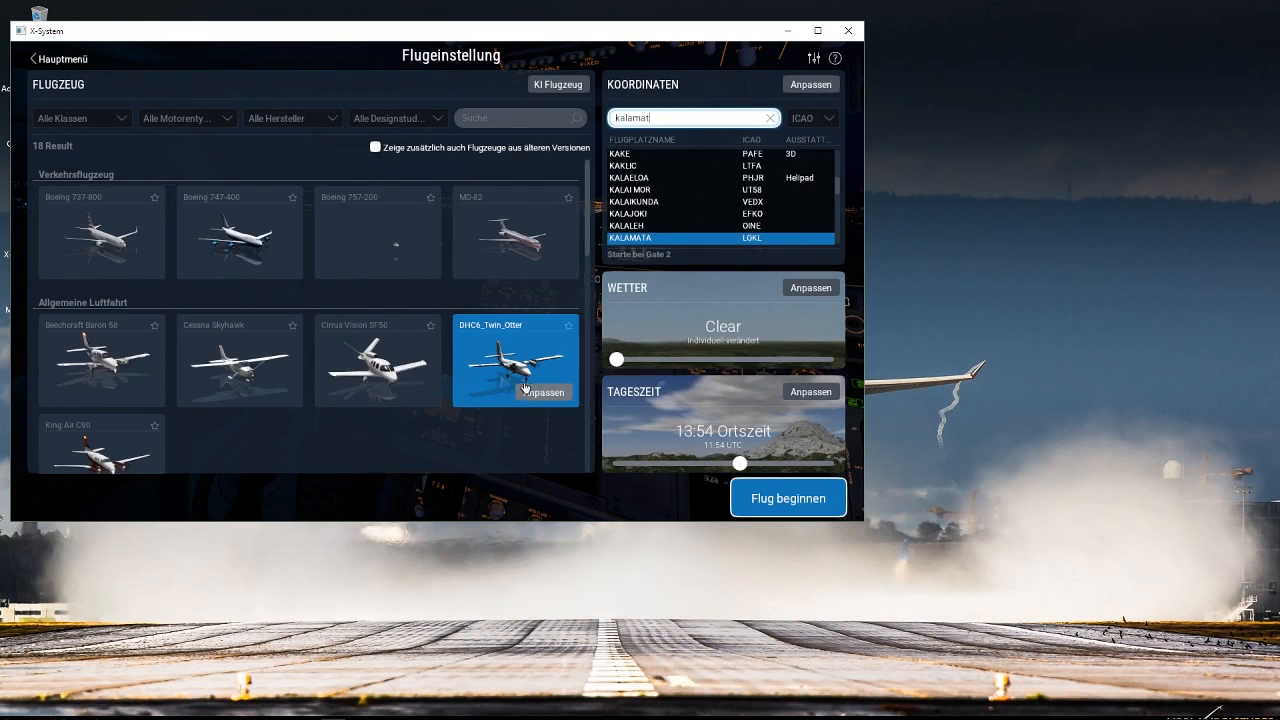
Look through the available aircraft and start the flight with the DHC6_Twin_Otter.
scroll(514, 388, "down", 5)
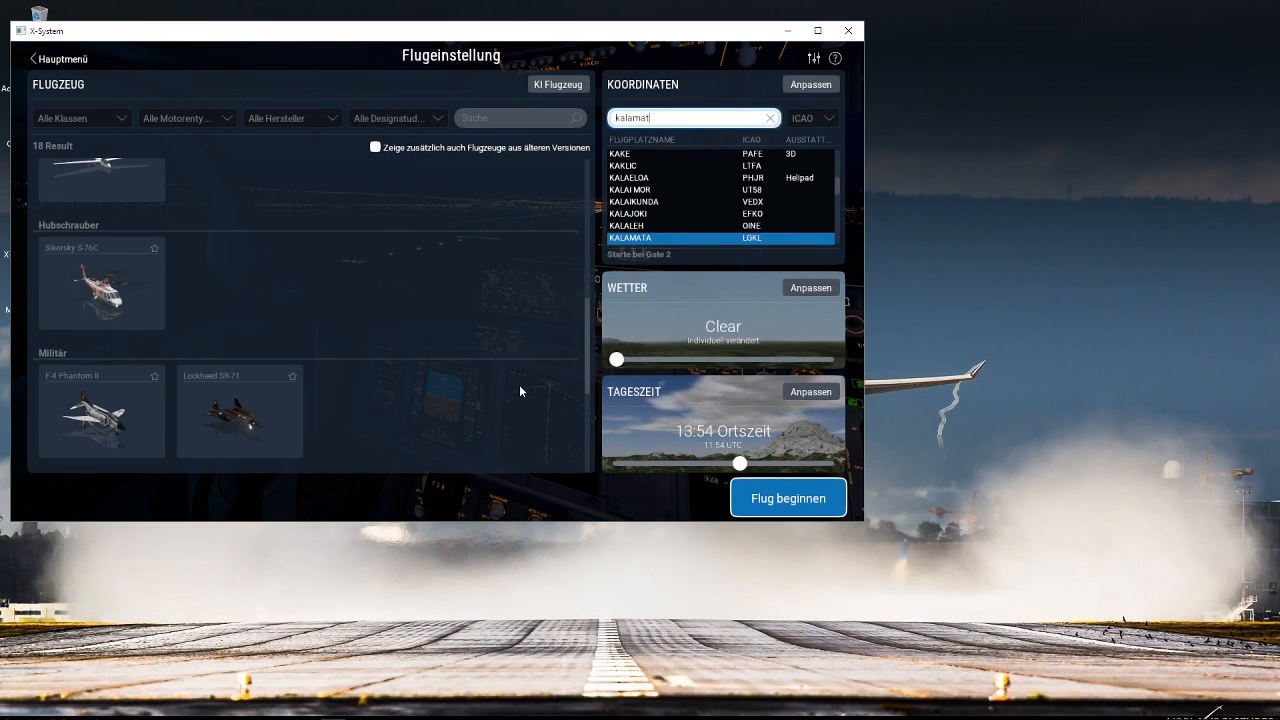
scroll(519, 384, "down", 3)
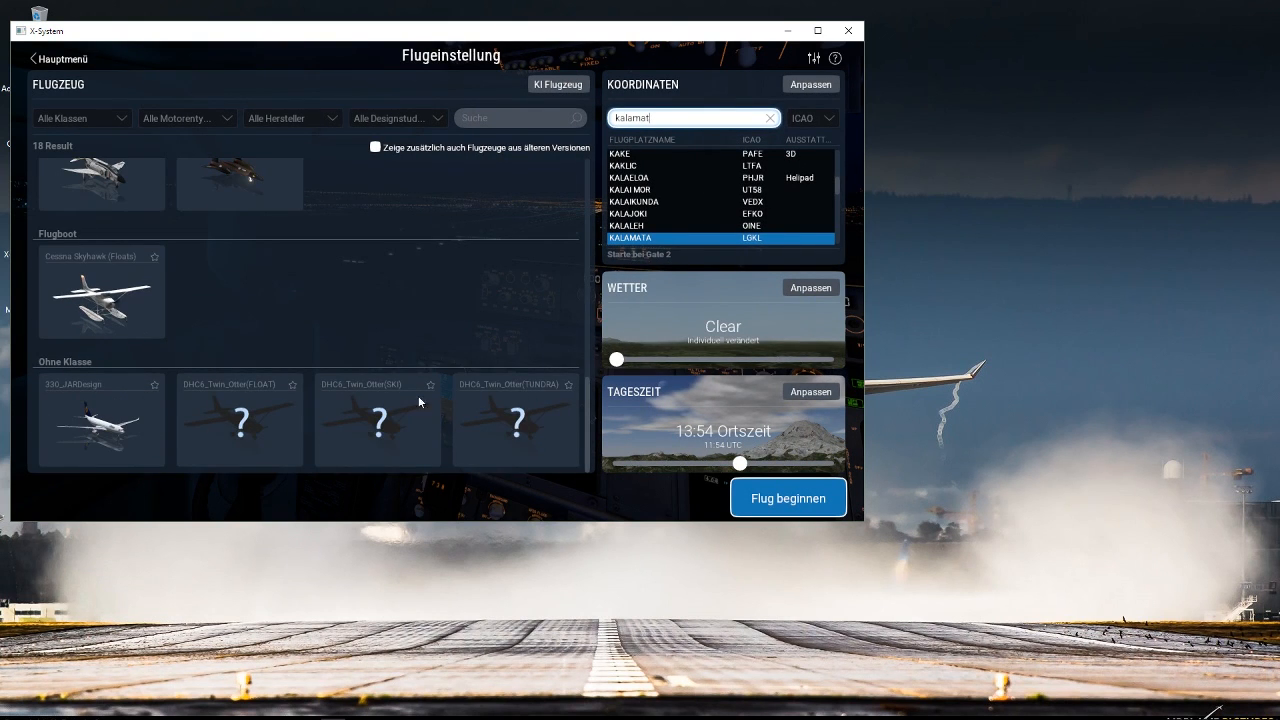
left_click_drag(590, 385, 590, 178)
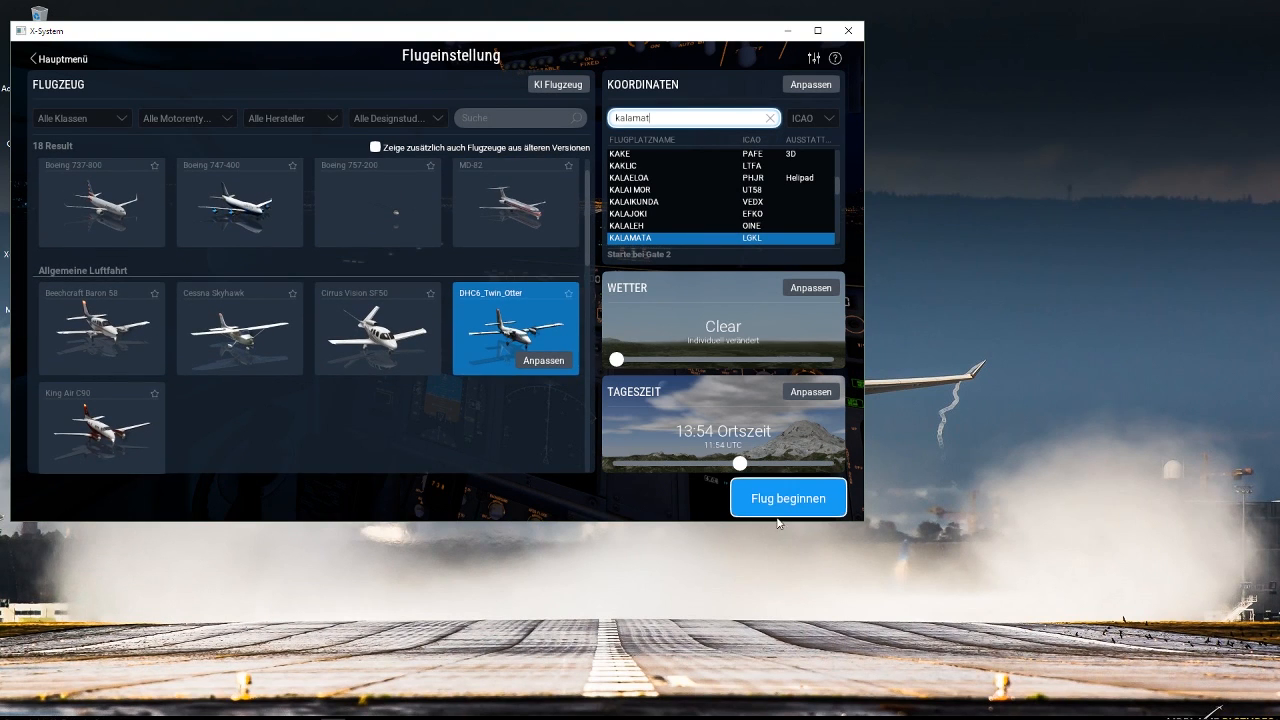
left_click(749, 483)
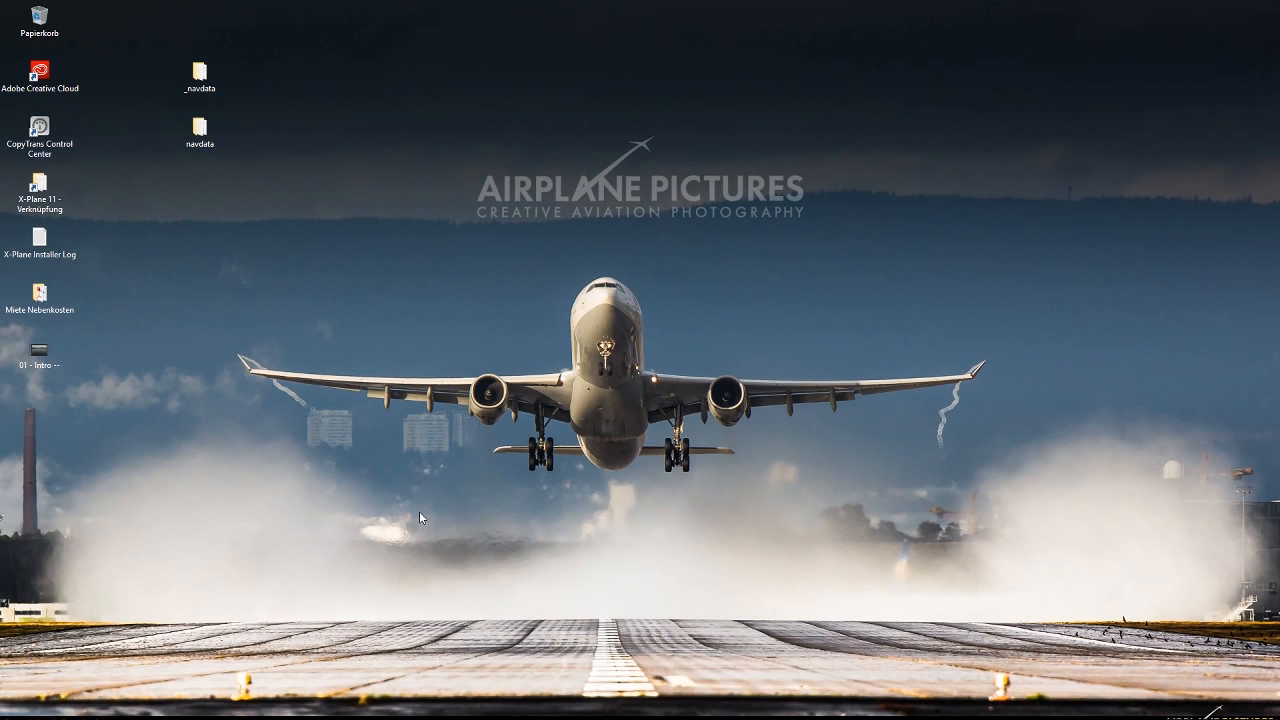
Switch to the running X-Plane flight and close the TeamSpeak 2 window, the network address alert and the TCAS message.
mouse_move(338, 718)
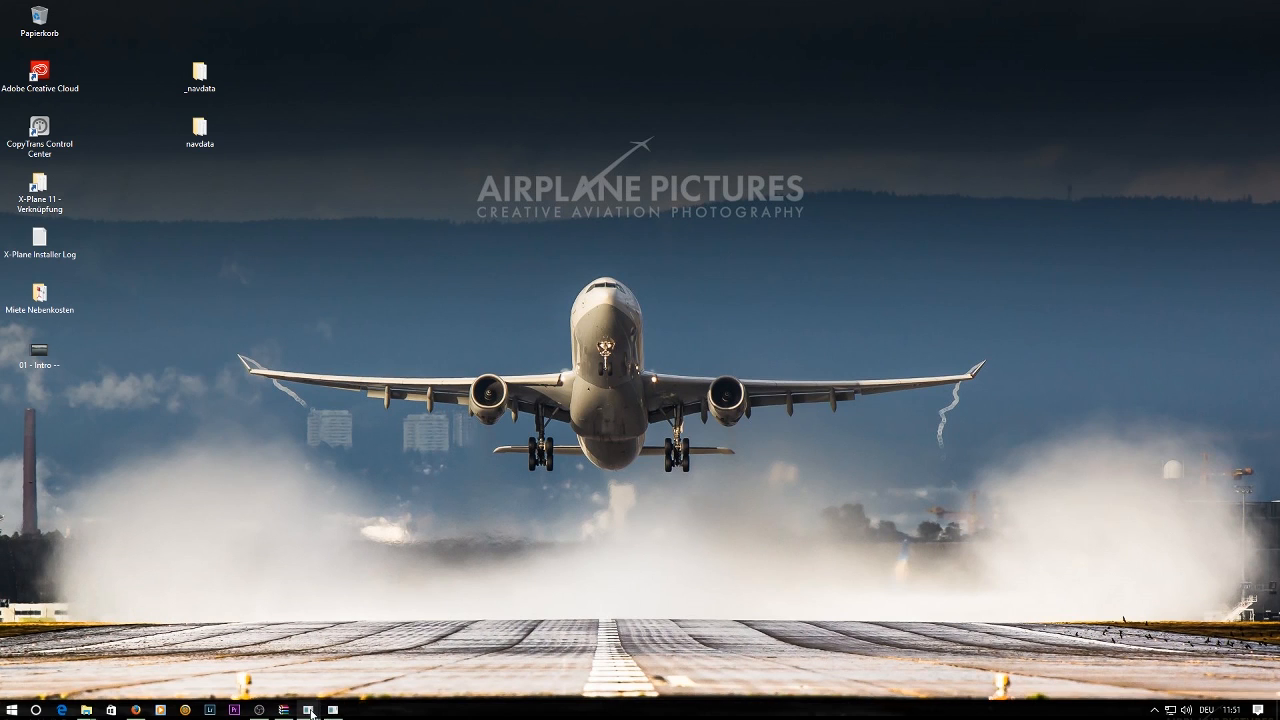
left_click(331, 650)
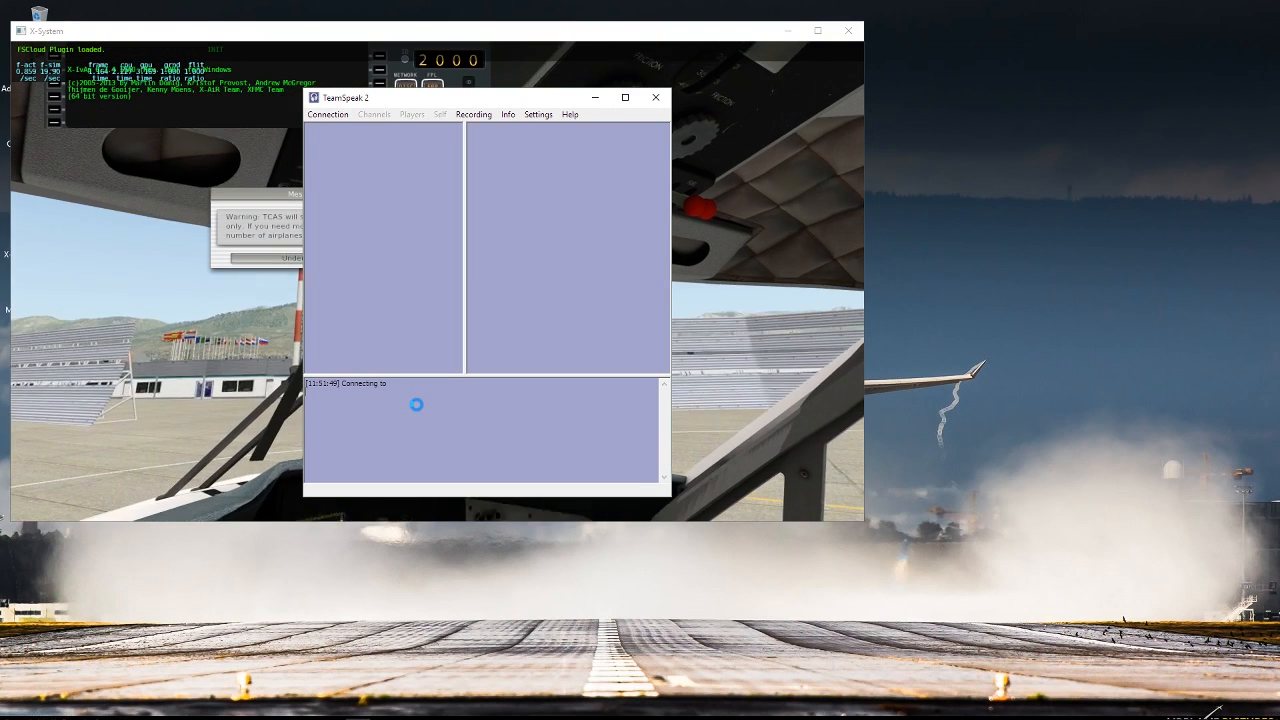
left_click(651, 96)
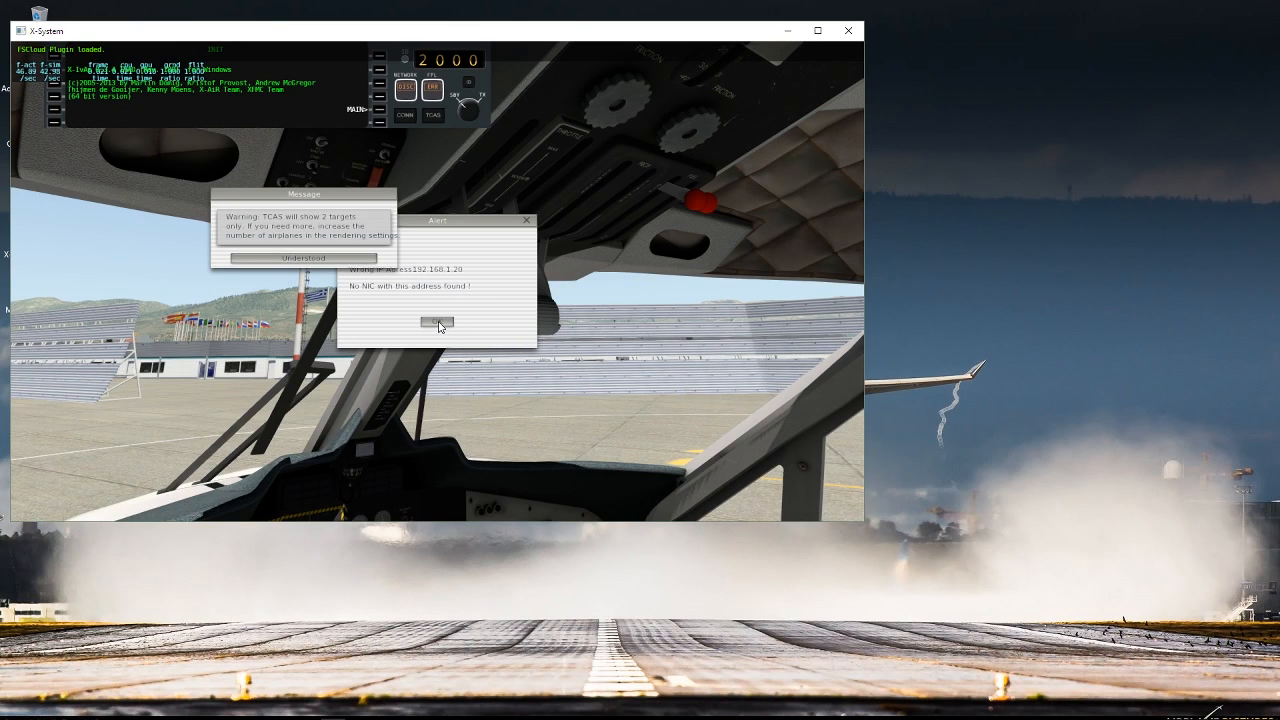
left_click(438, 324)
left_click(330, 259)
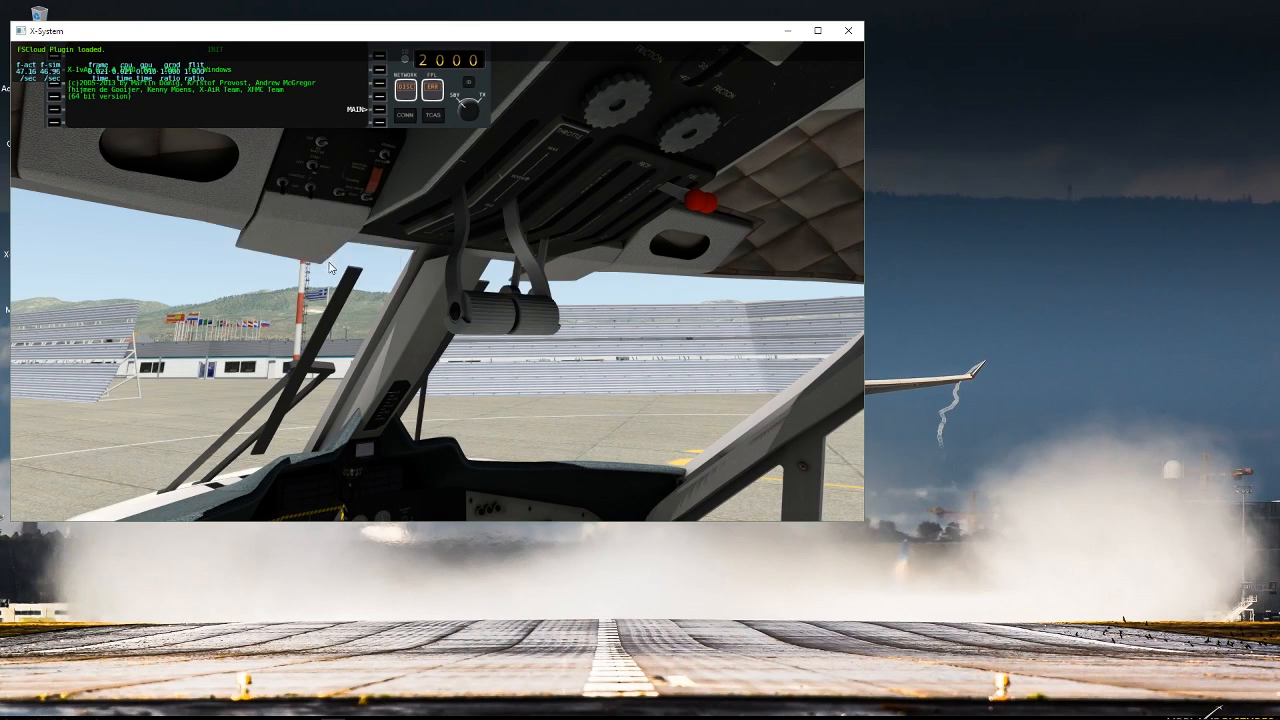
Maximize the simulator window and rotate the external view around the parked Twin Otter.
left_click(817, 30)
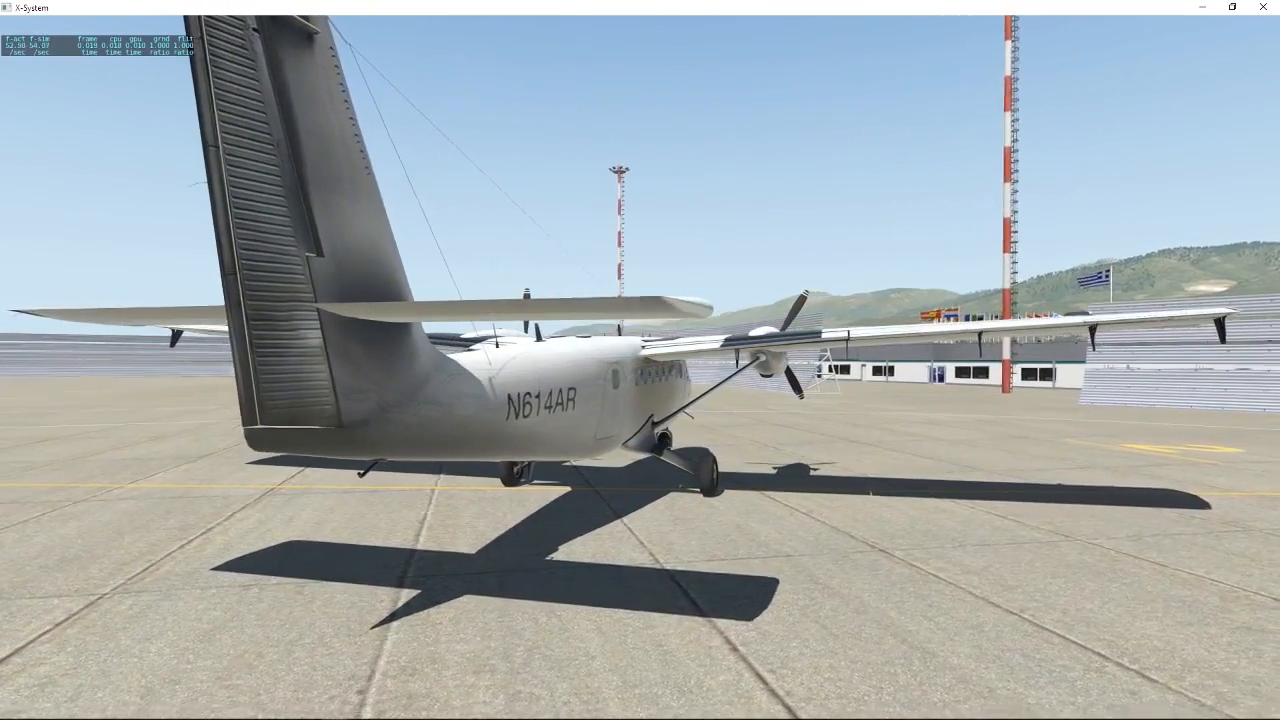
key("Right")
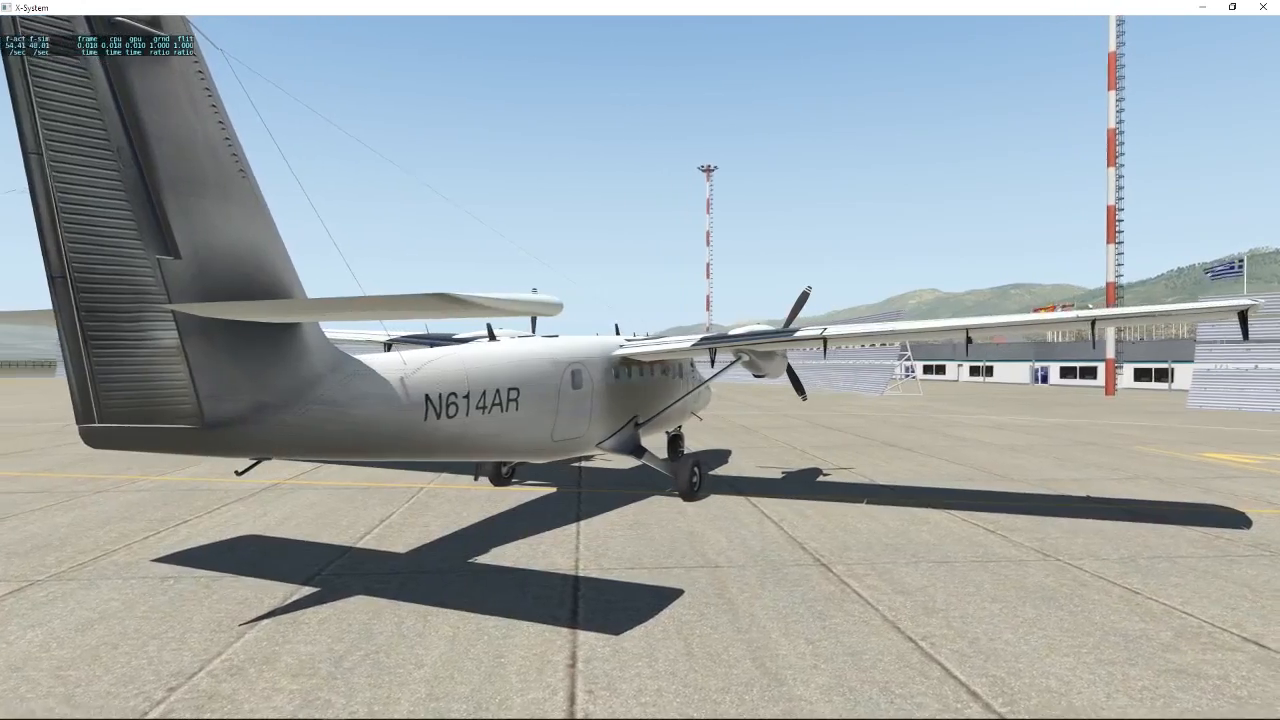
key("Right")
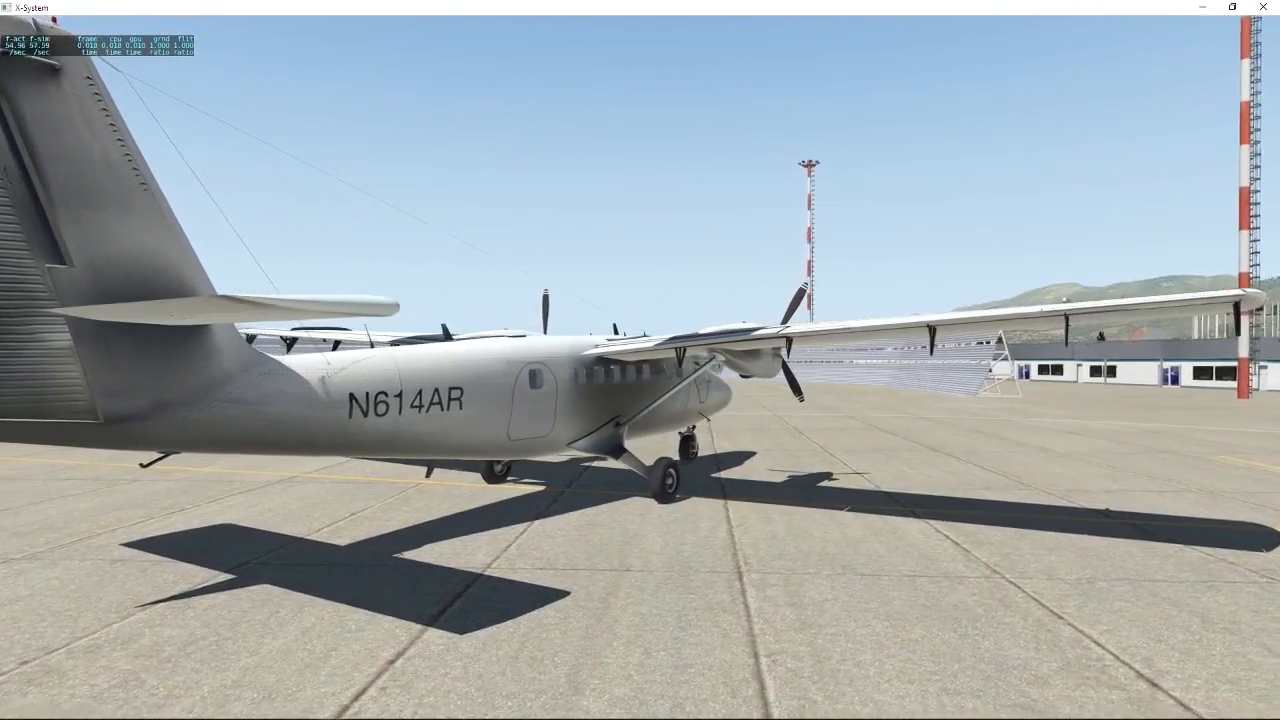
key("Right")
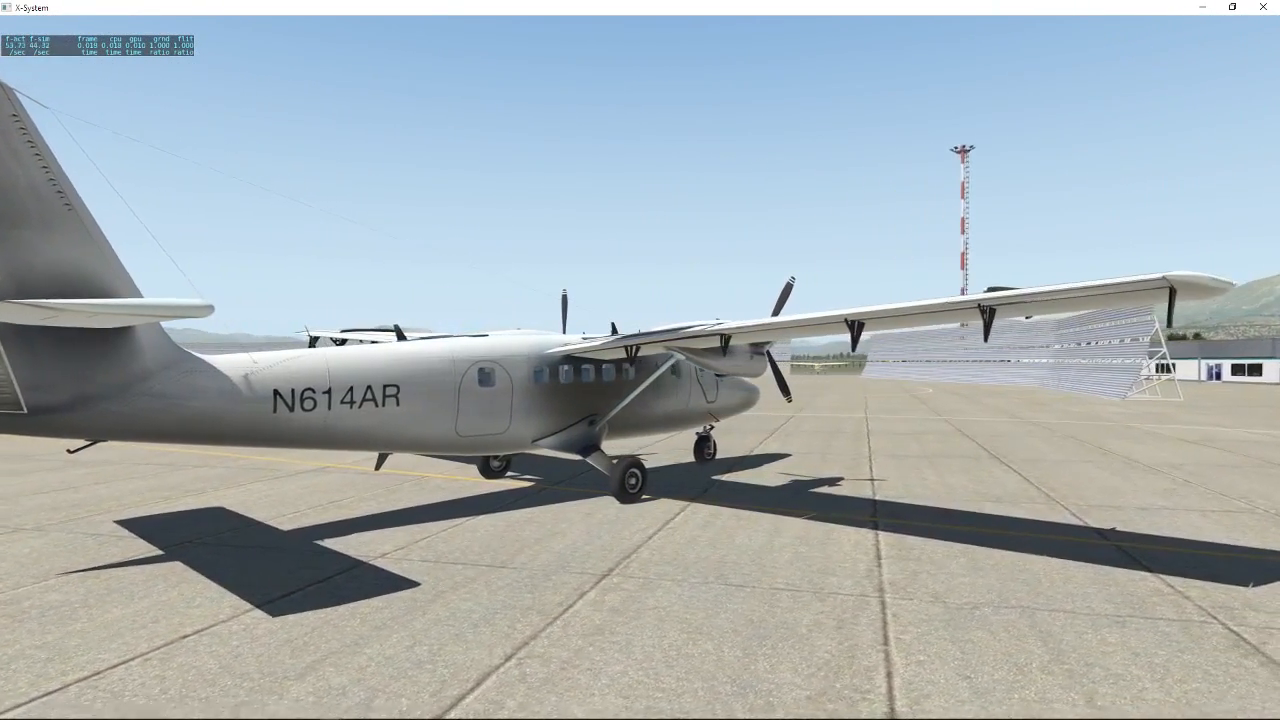
Circle the outside view around the parked Twin Otter to examine its side, wing and engine on the apron.
key("Right")
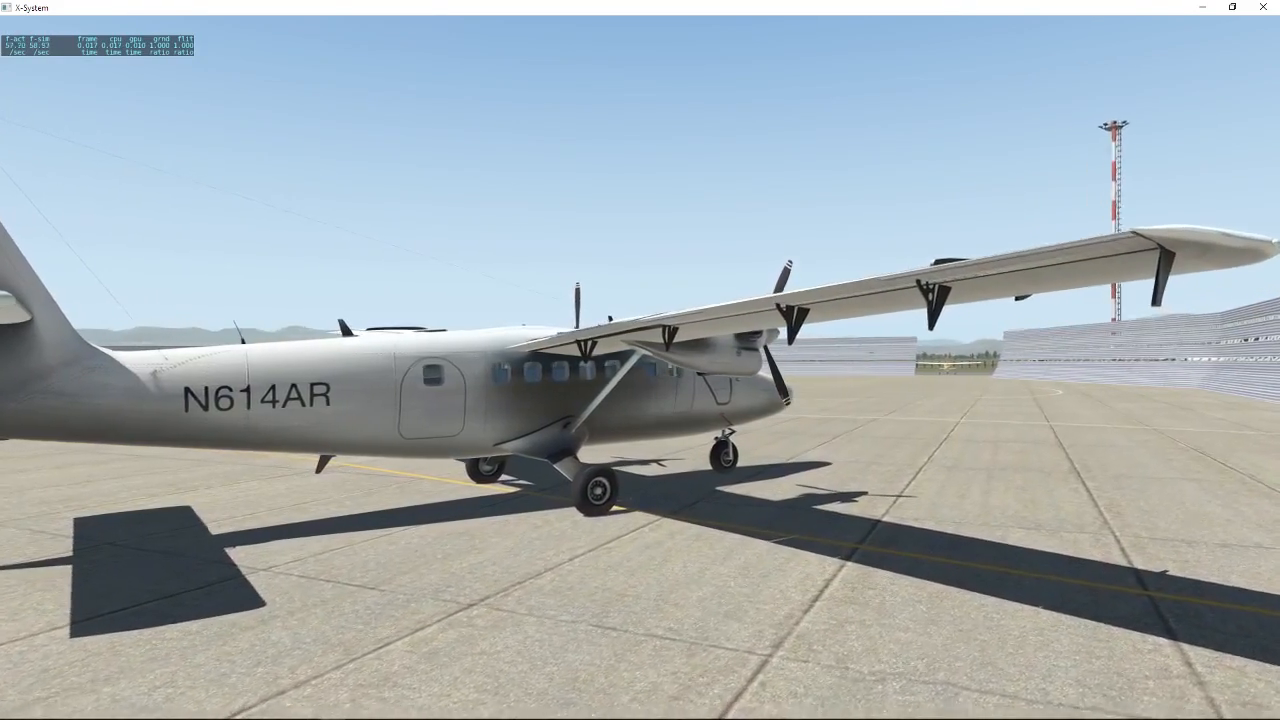
key("Right")
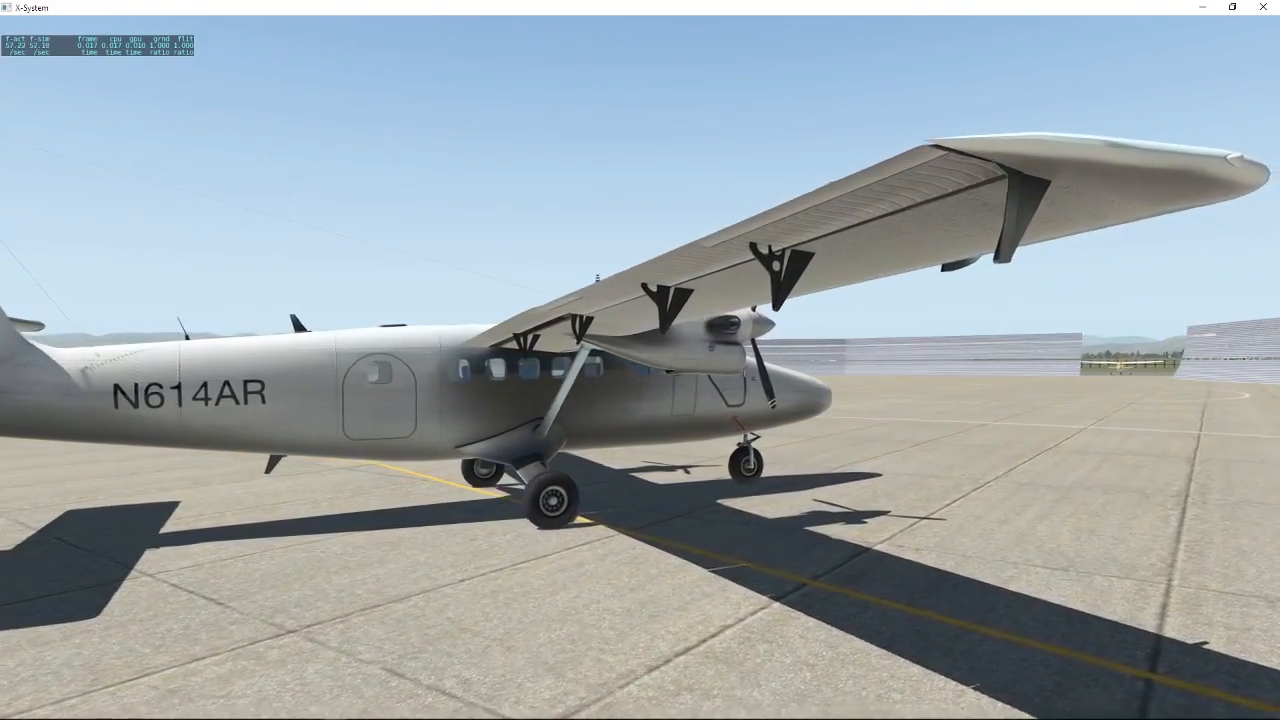
key("Right")
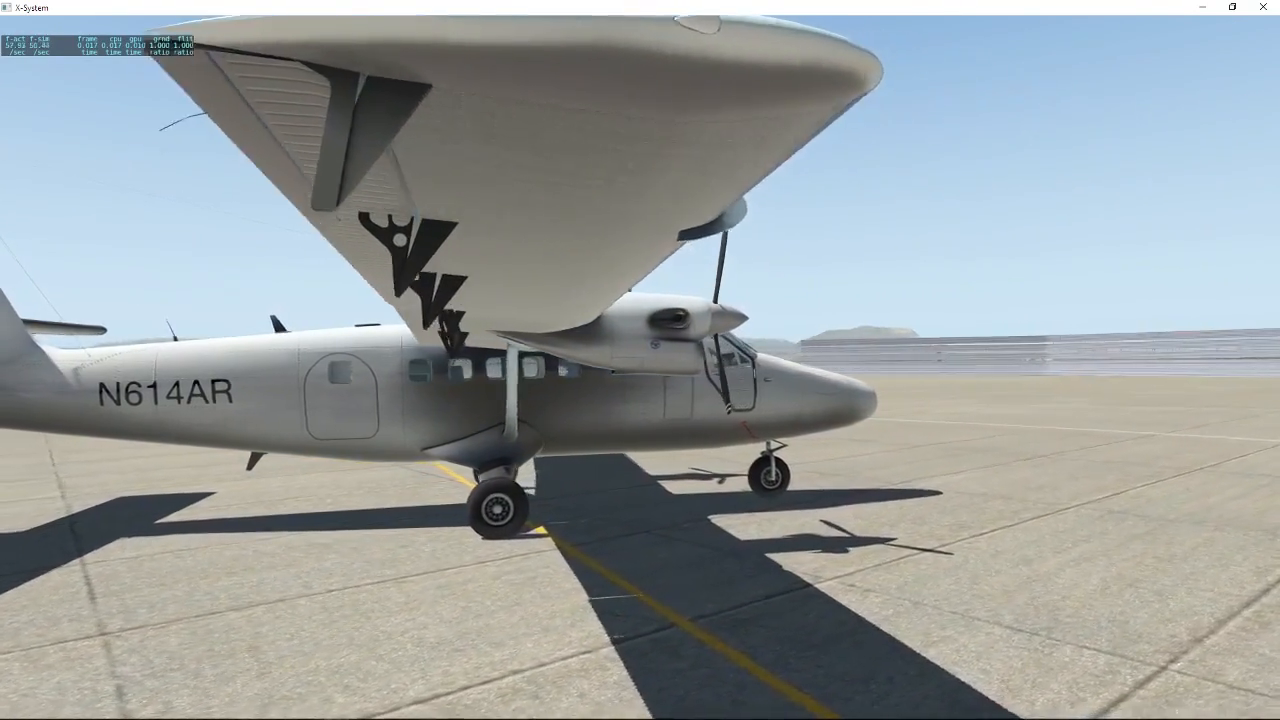
key("Right")
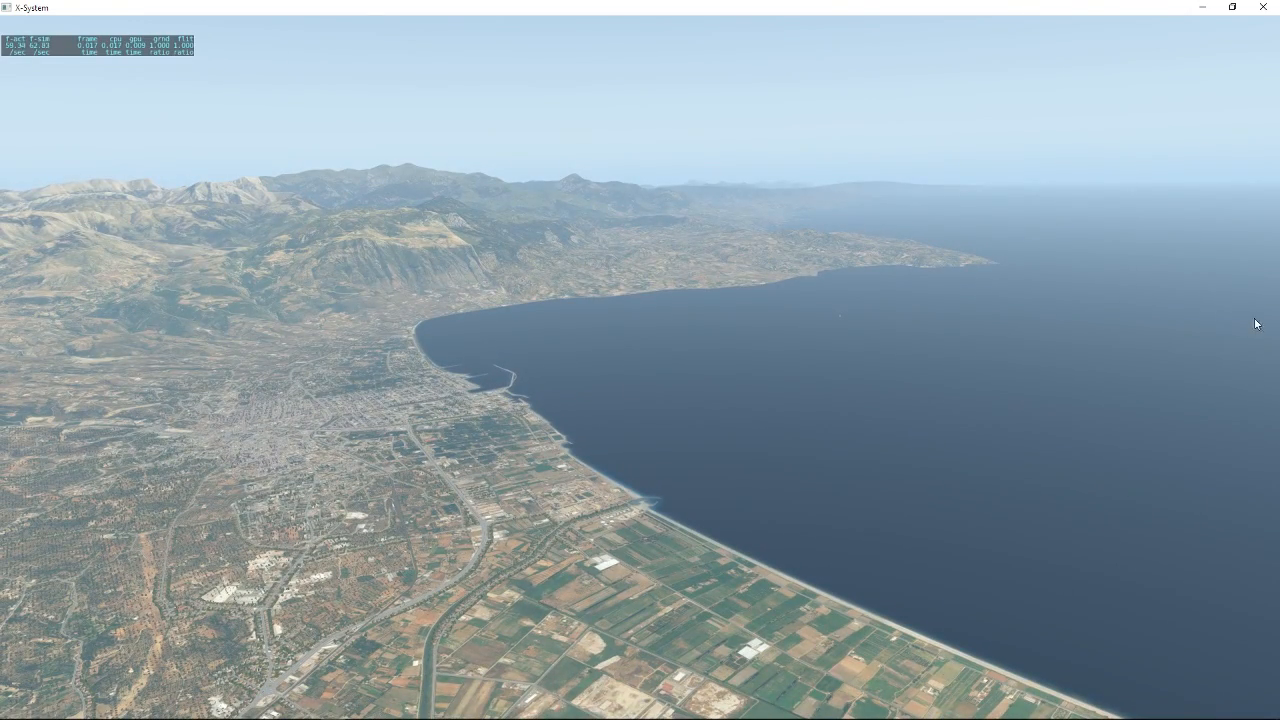
Survey the orthophoto scenery from the air around Kalamata's airport, the surrounding farmland, the coastline and the ship at sea.
left_click_drag(1217, 343, 657, 555)
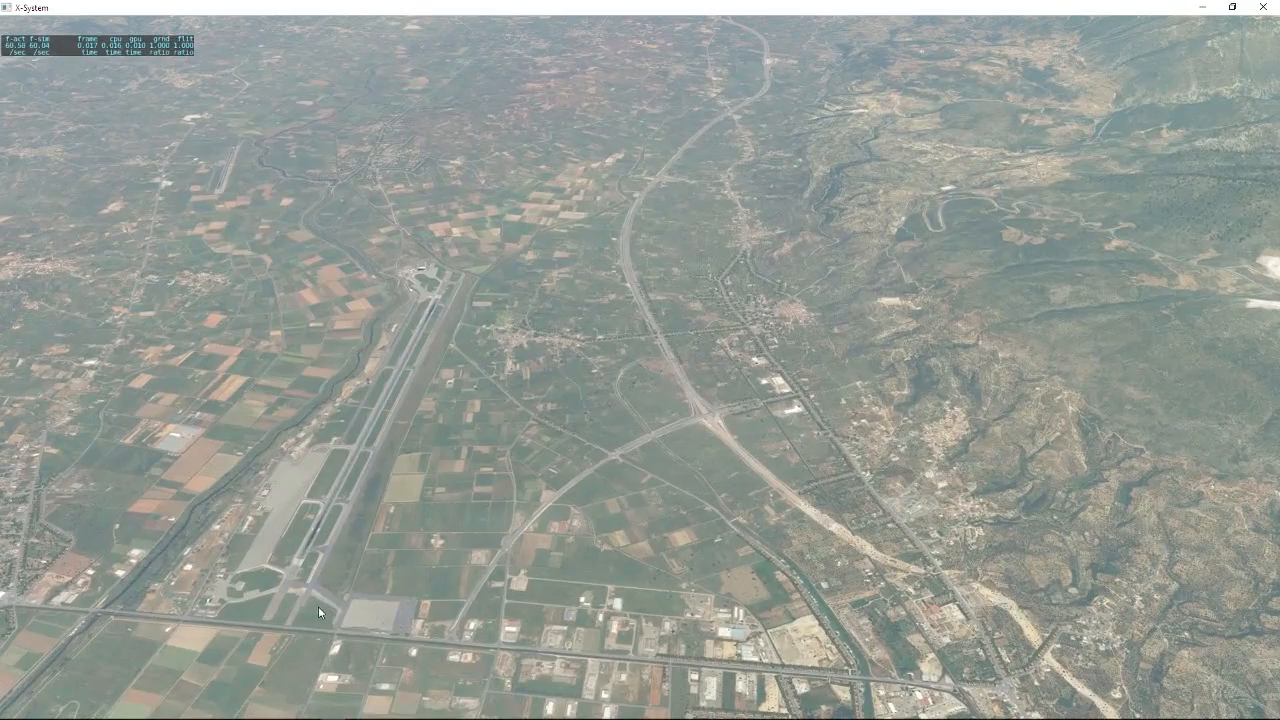
left_click_drag(469, 518, 292, 610)
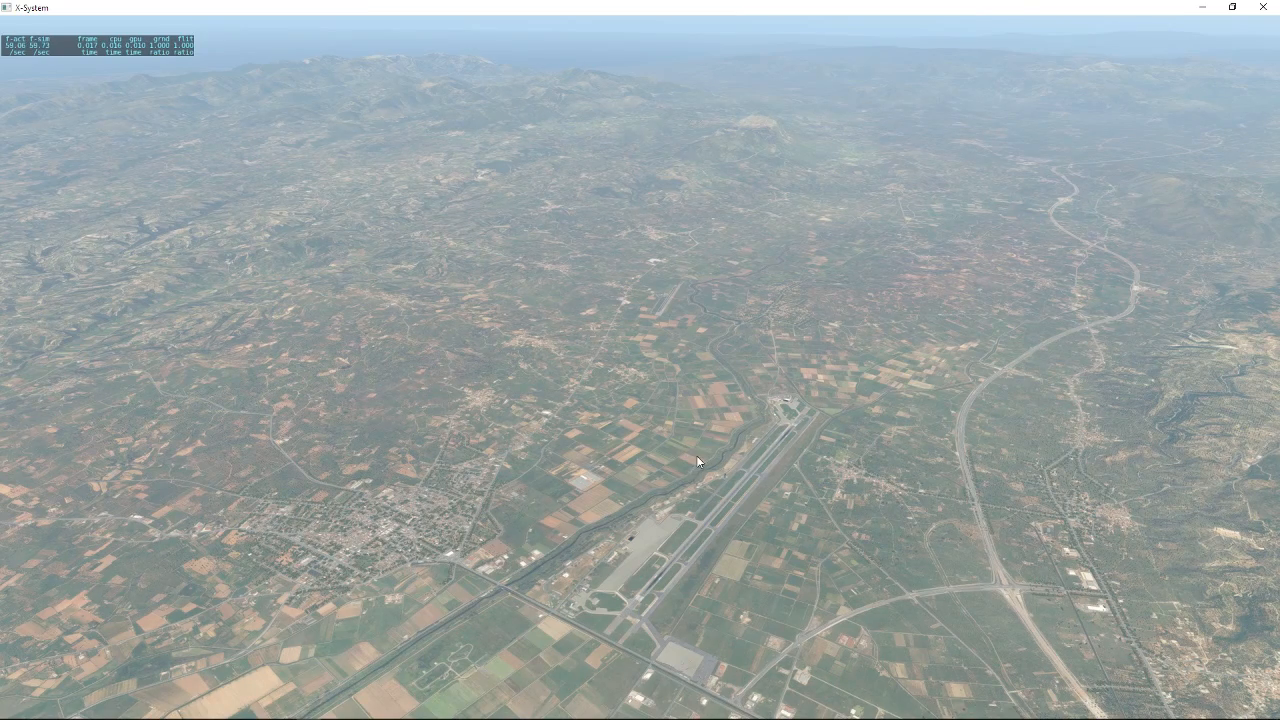
left_click_drag(802, 318, 357, 231)
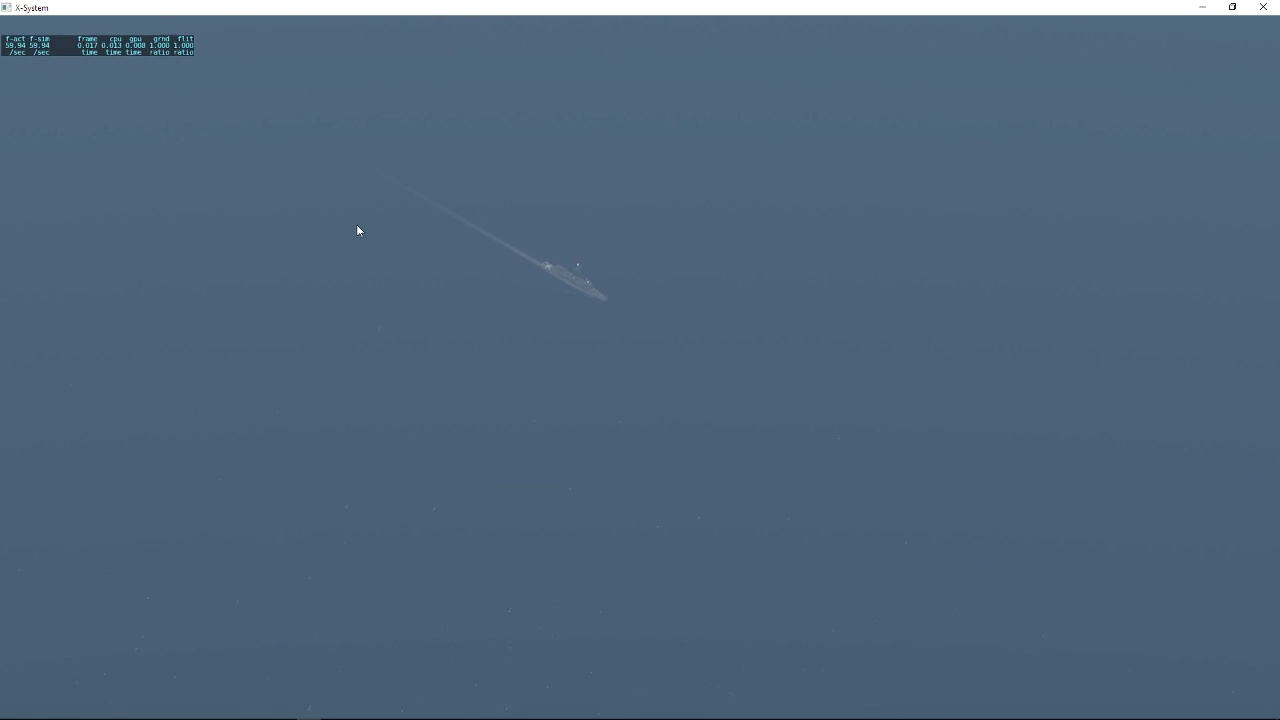
left_click_drag(357, 226, 151, 150)
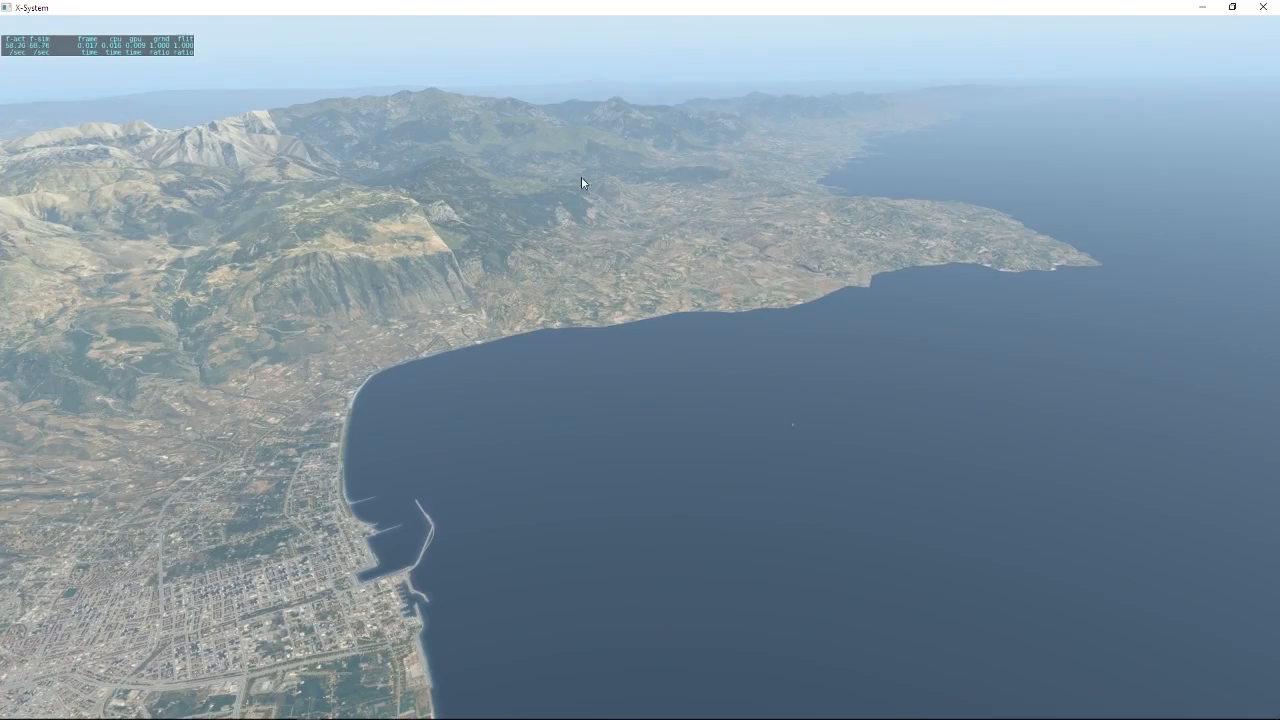
Examine the texture boundary on the coastal mountain near Kalamata up close and from afar, including the terrain back to the airport.
mouse_move(583, 180)
left_mouse_down()
mouse_move(524, 165)
mouse_move(564, 181)
left_mouse_up()
scroll(650, 255, "up", 3)
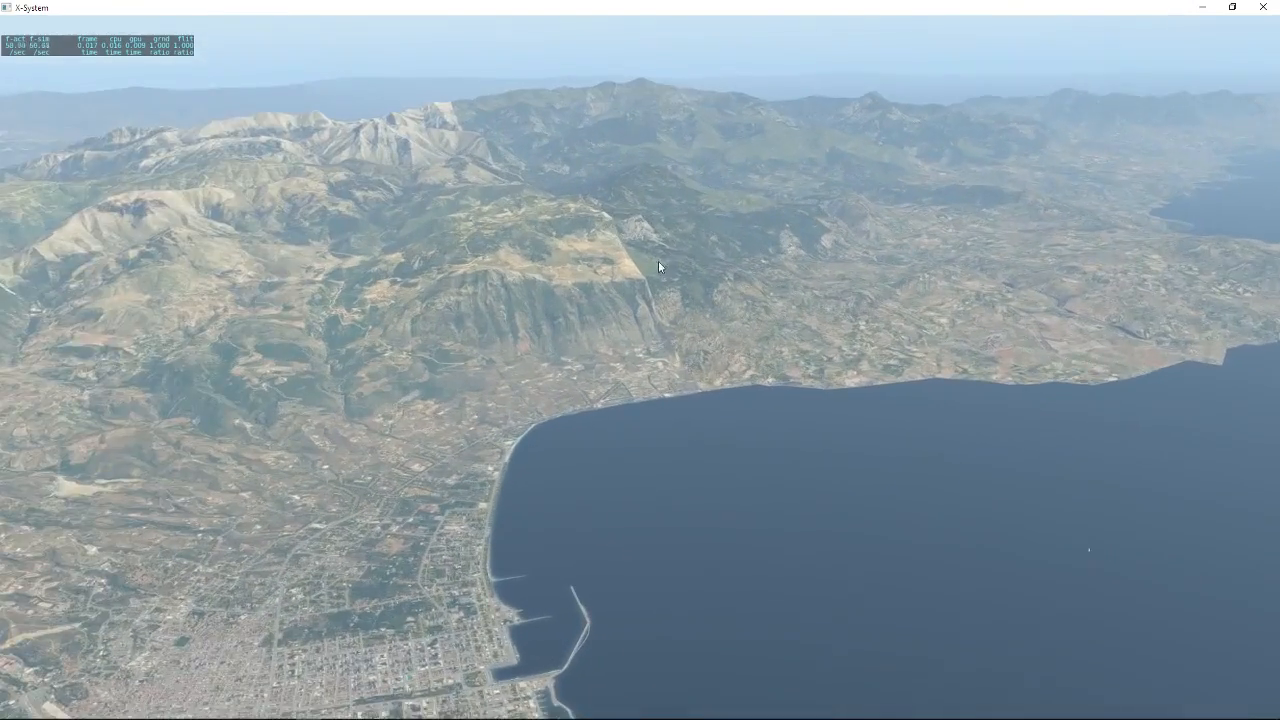
scroll(655, 258, "up", 4)
left_click_drag(642, 252, 636, 203)
scroll(608, 230, "up", 4)
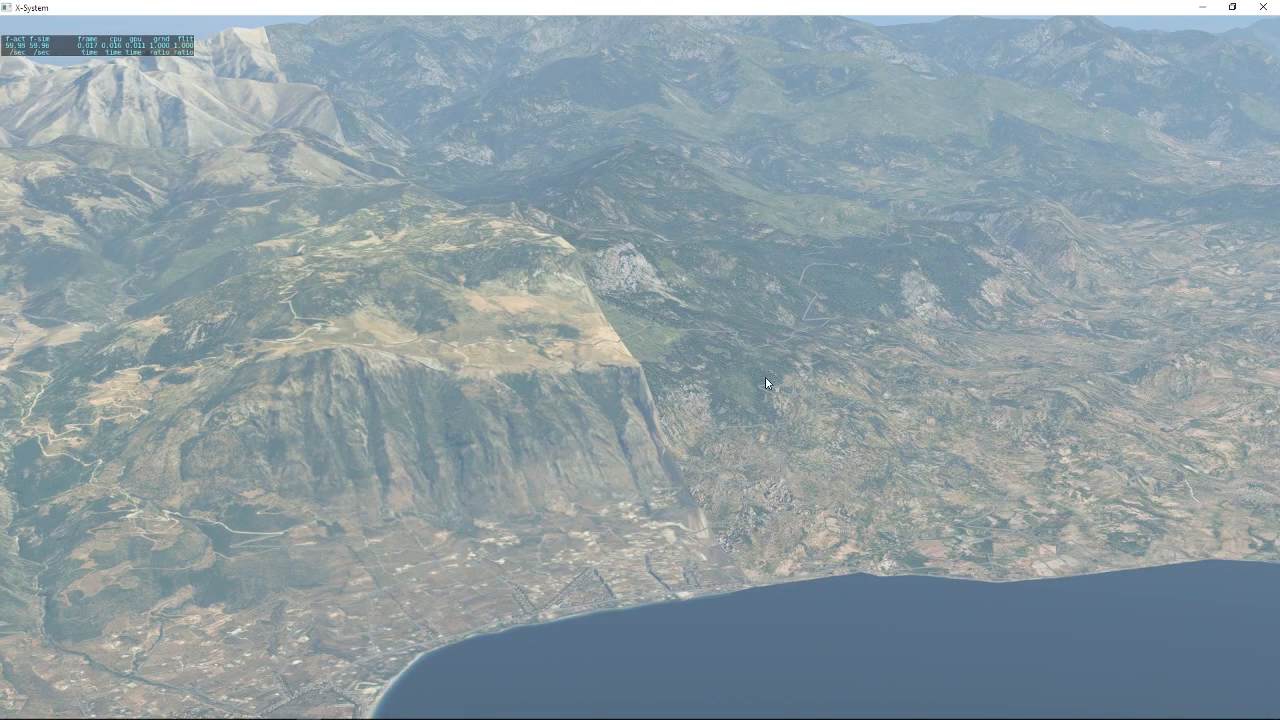
scroll(701, 378, "up", 2)
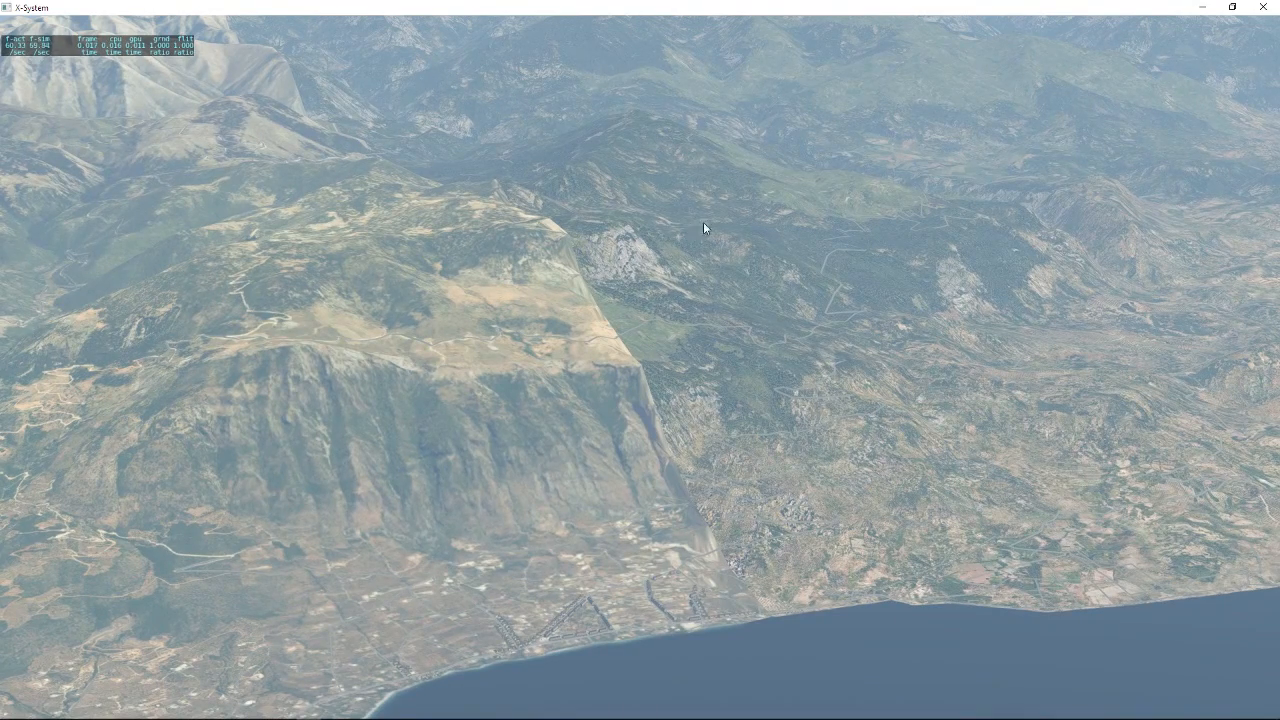
scroll(446, 261, "down", 3)
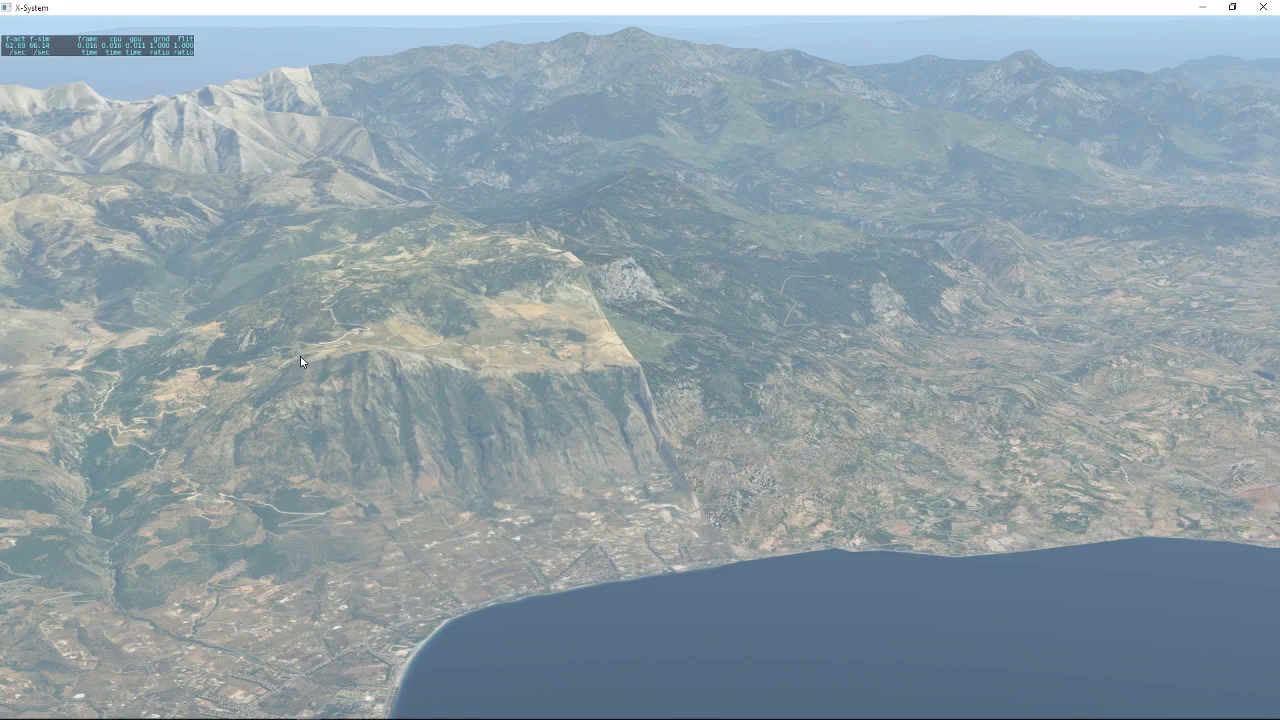
scroll(300, 356, "down", 6)
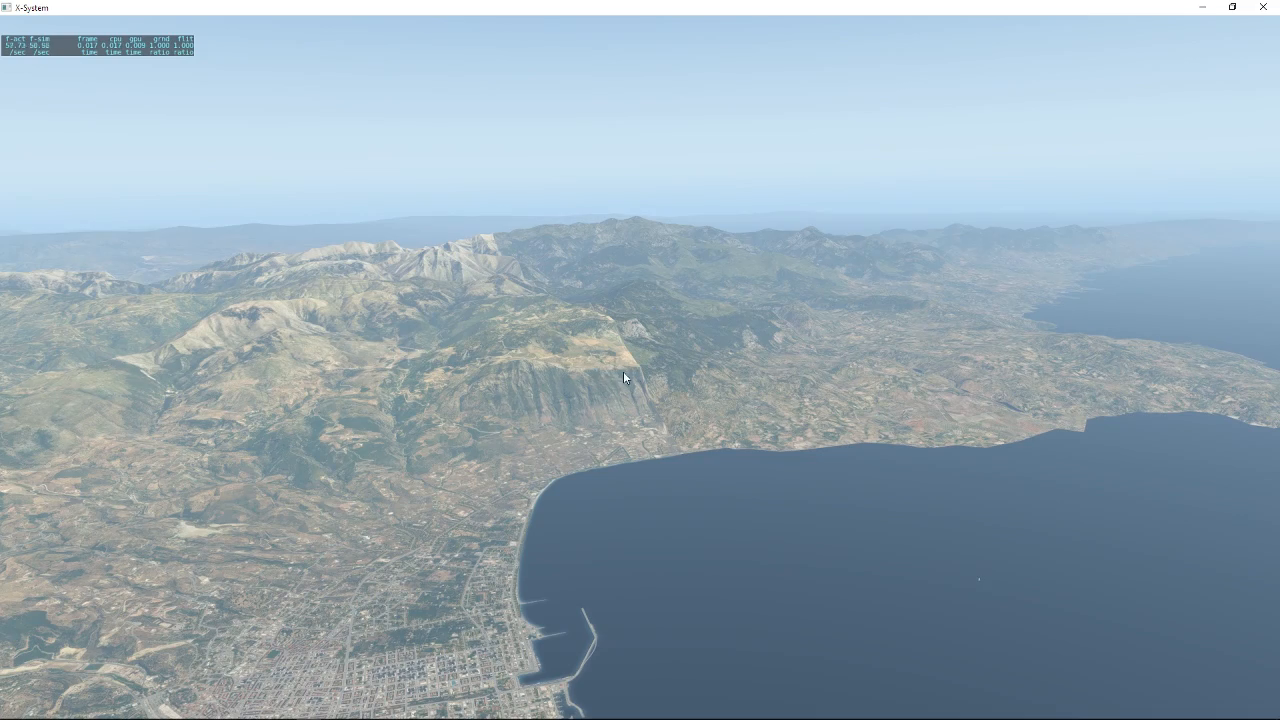
scroll(538, 378, "up", 8)
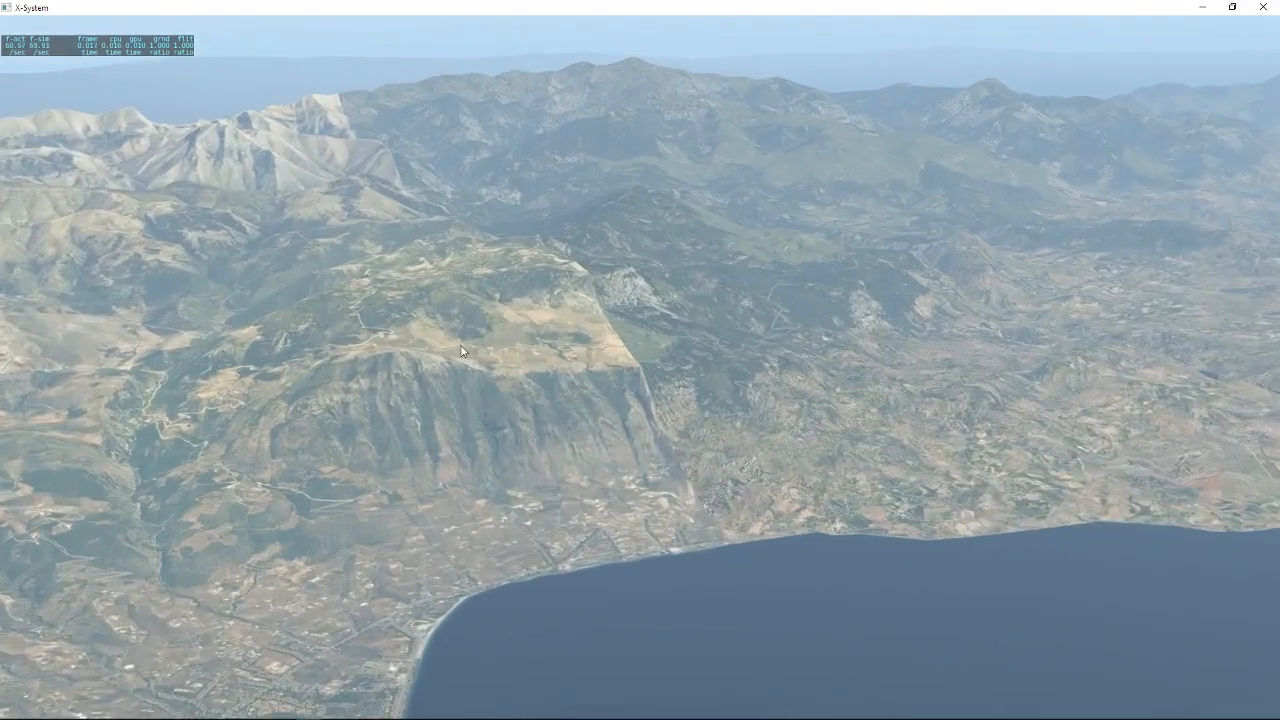
scroll(462, 340, "up", 8)
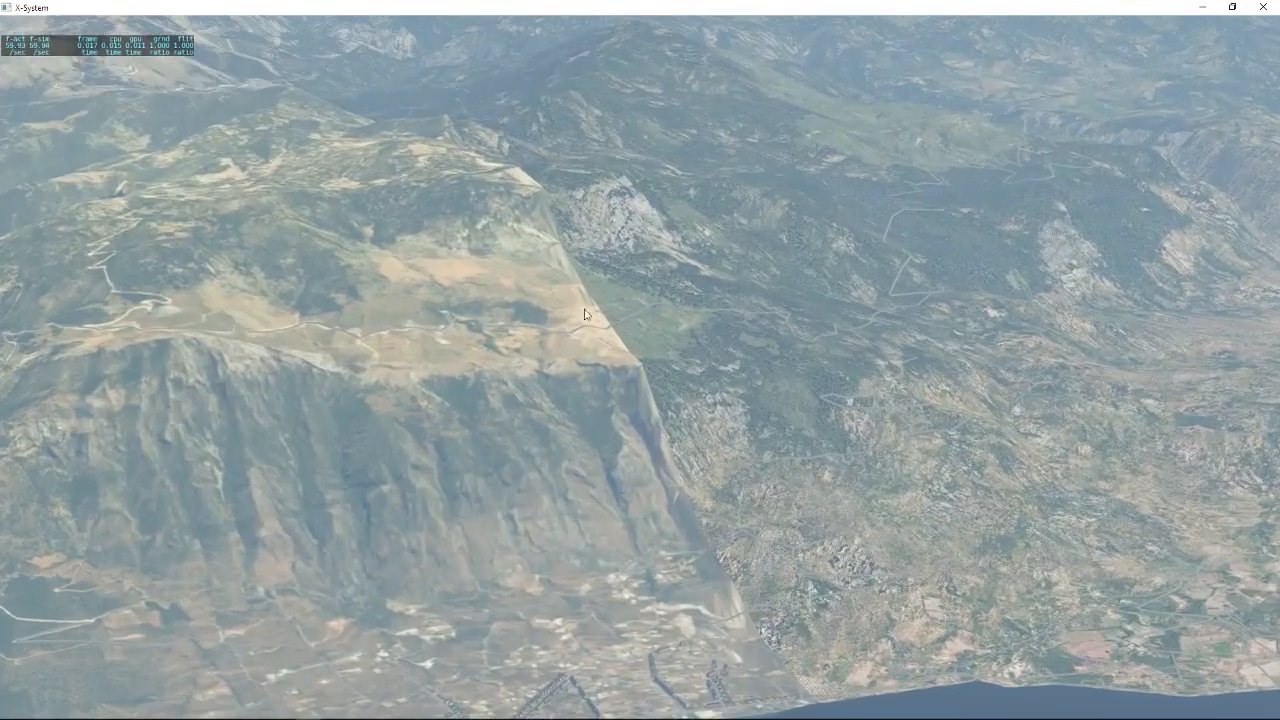
scroll(453, 432, "down", 10)
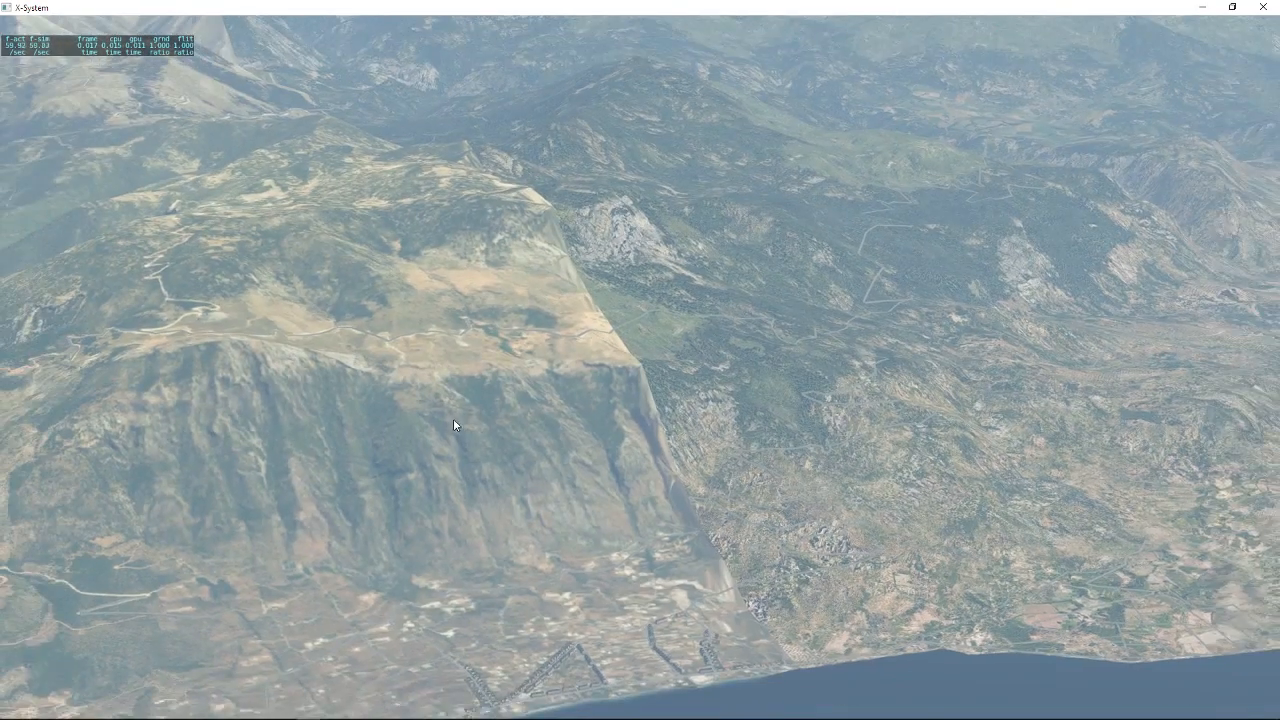
scroll(410, 465, "down", 5)
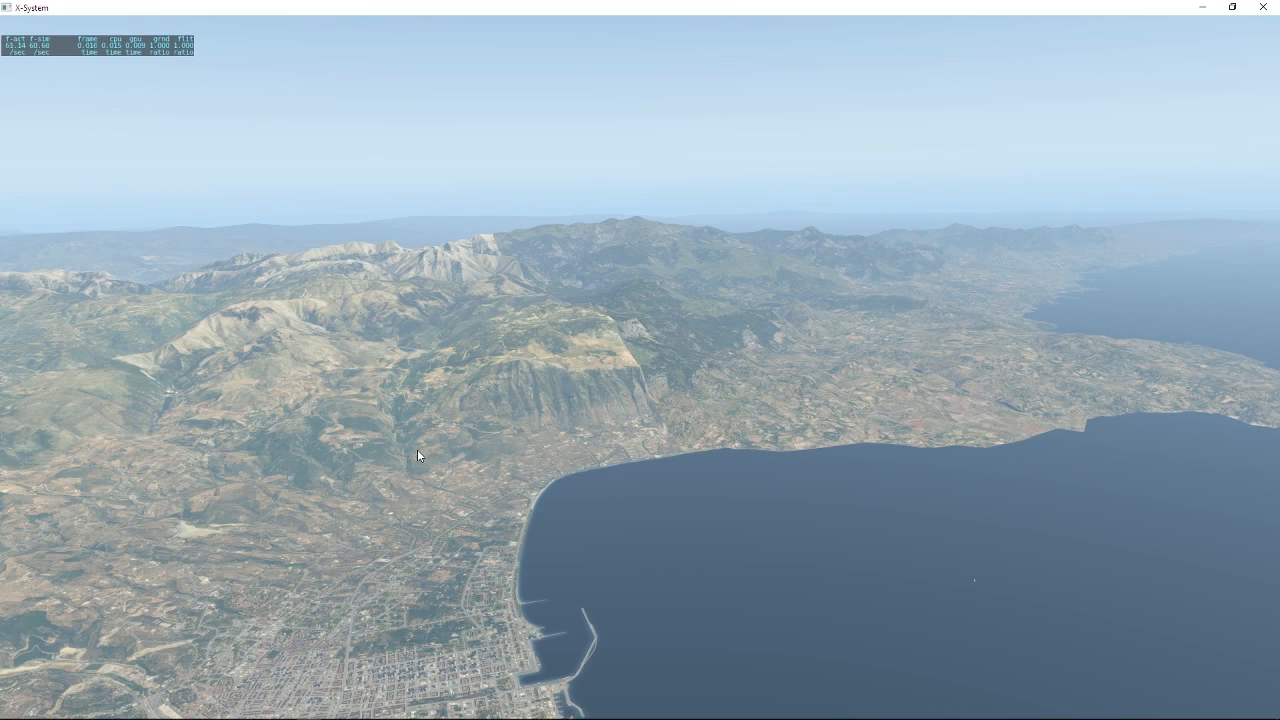
left_click_drag(553, 352, 548, 321)
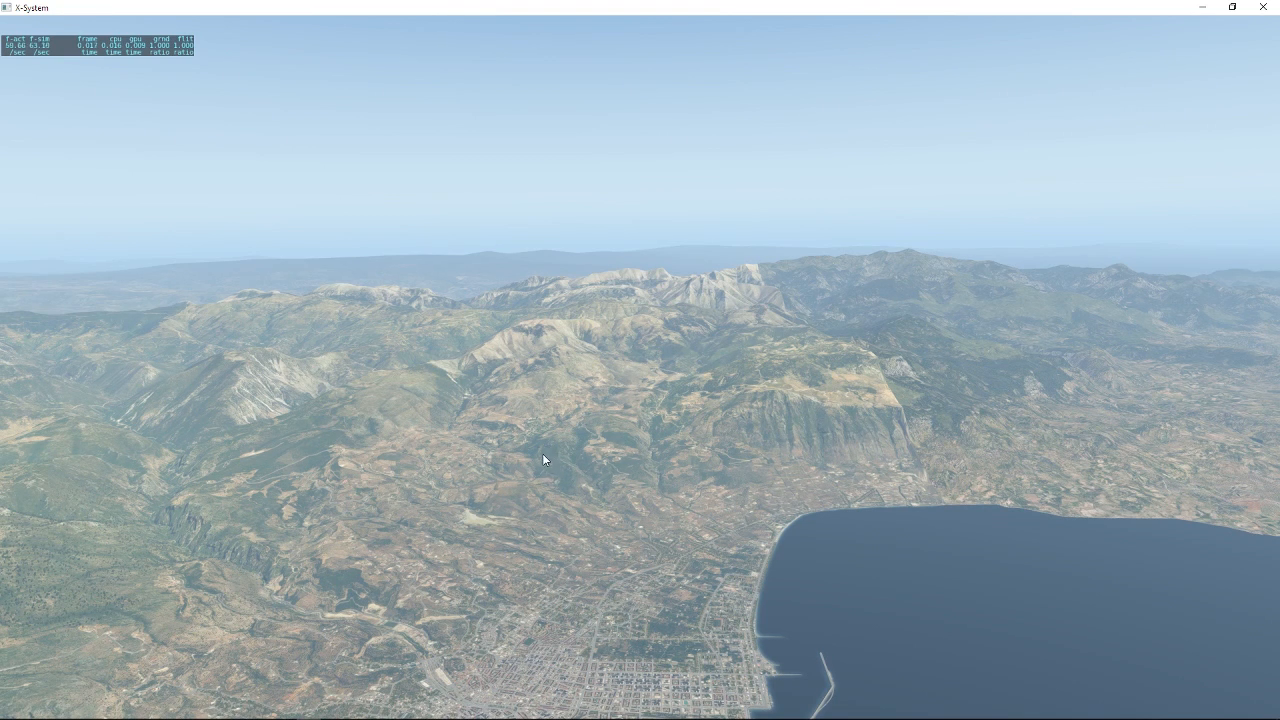
left_click_drag(754, 273, 255, 494)
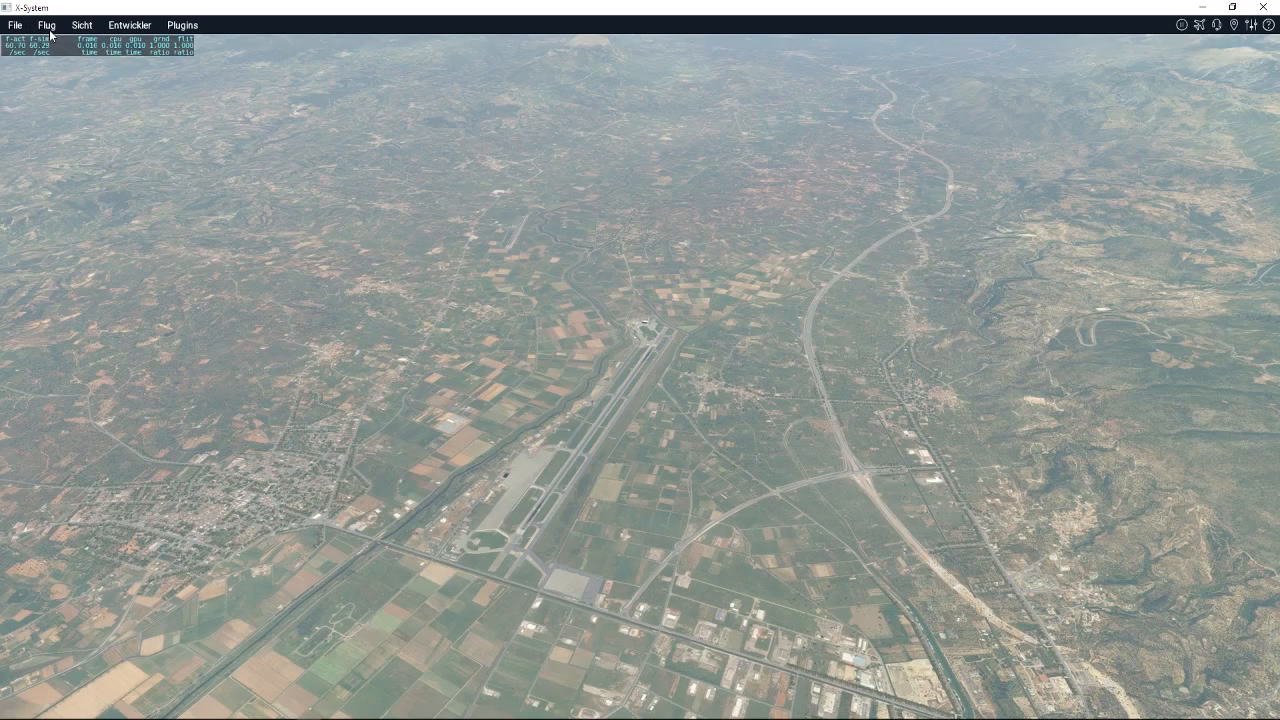
Change the flight location to Tenerife Norte - Los Rodeos (GCXO) by searching for "tener" and start the new flight.
left_click(1199, 31)
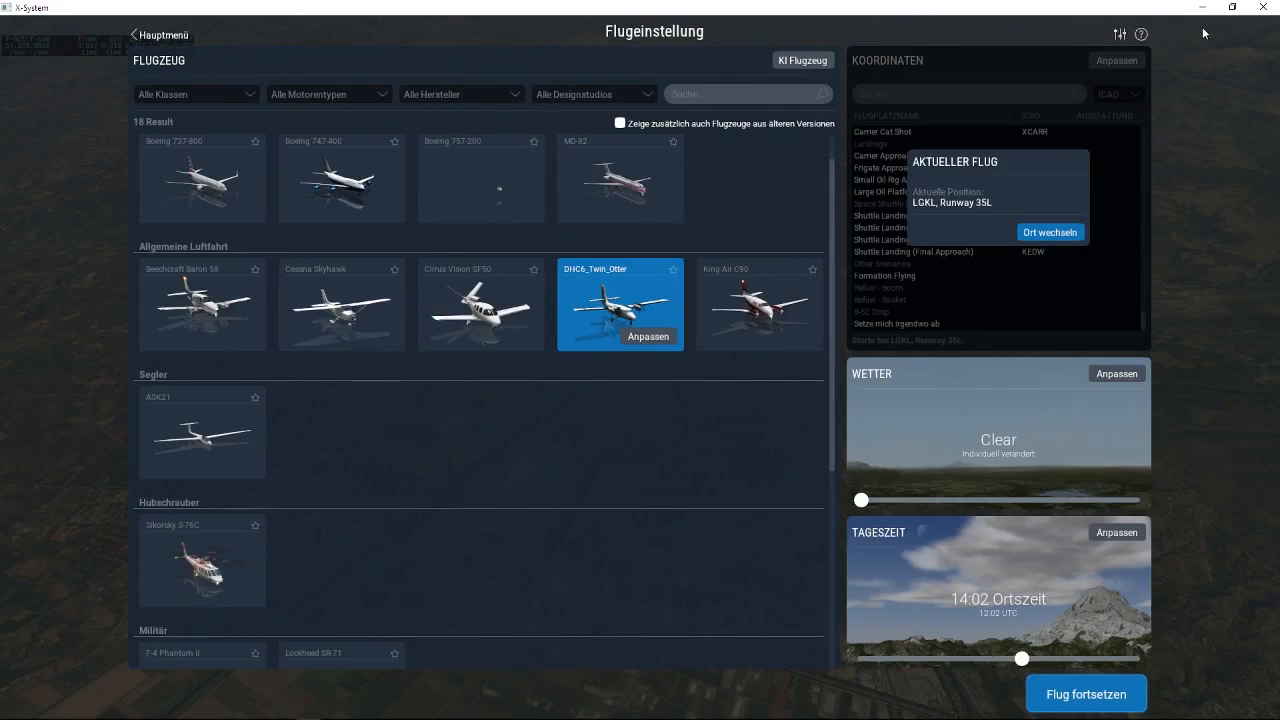
left_click(1069, 233)
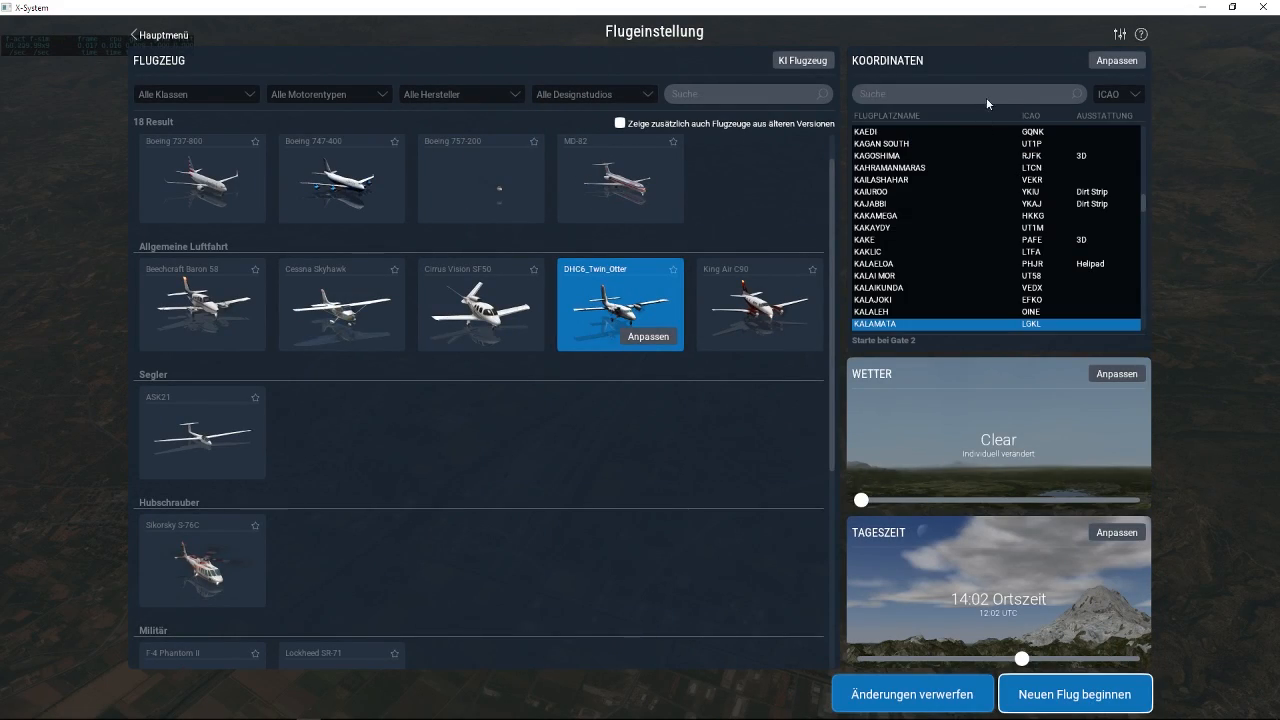
left_click(986, 97)
type("tener")
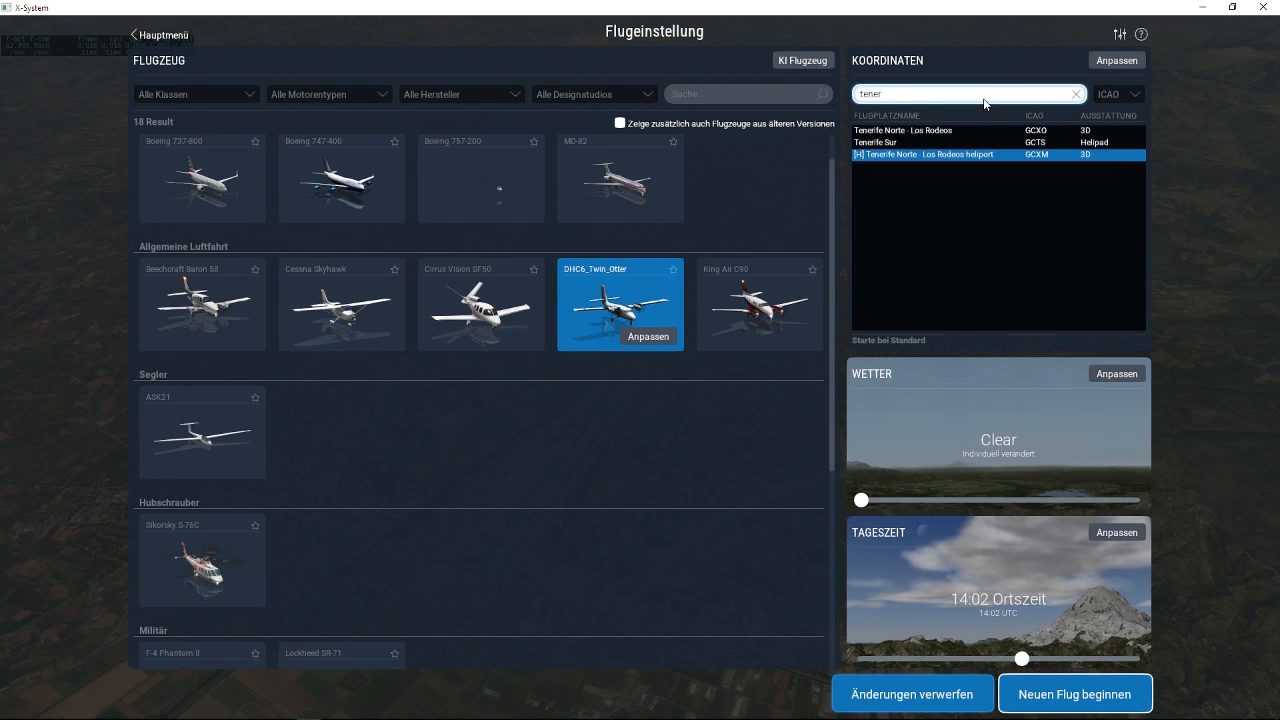
left_click(950, 130)
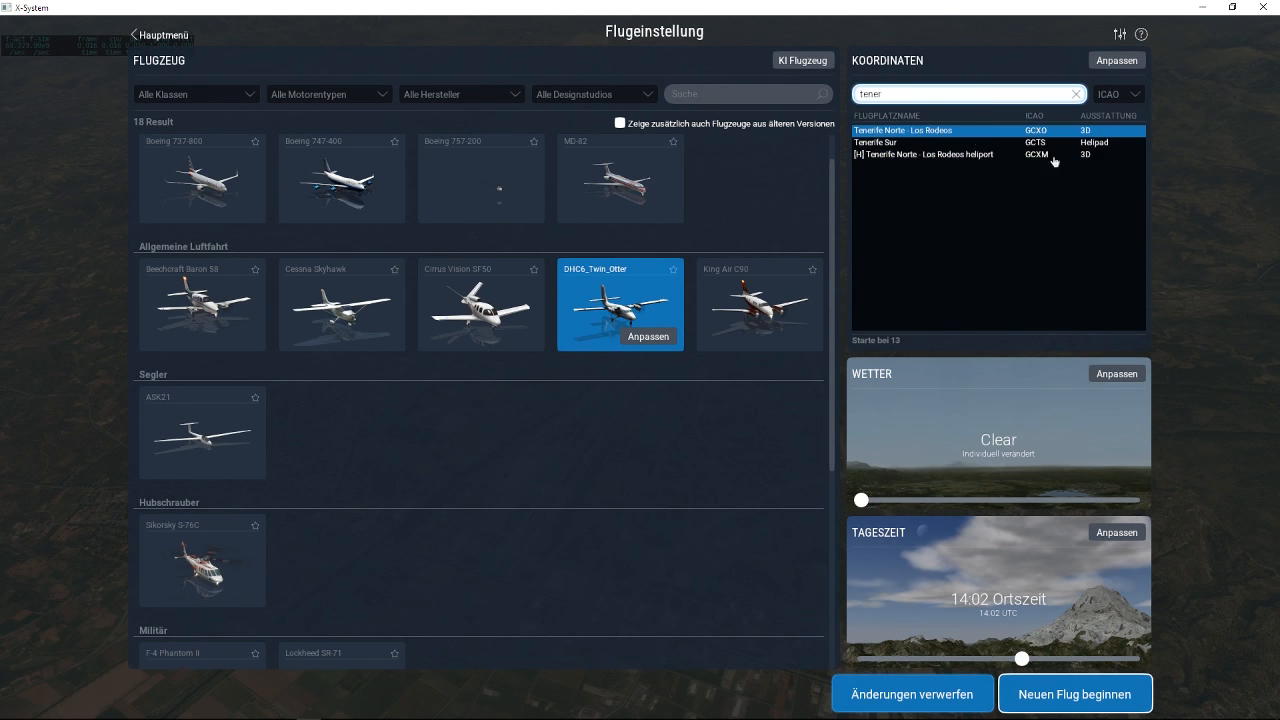
left_click(1026, 696)
left_click(716, 451)
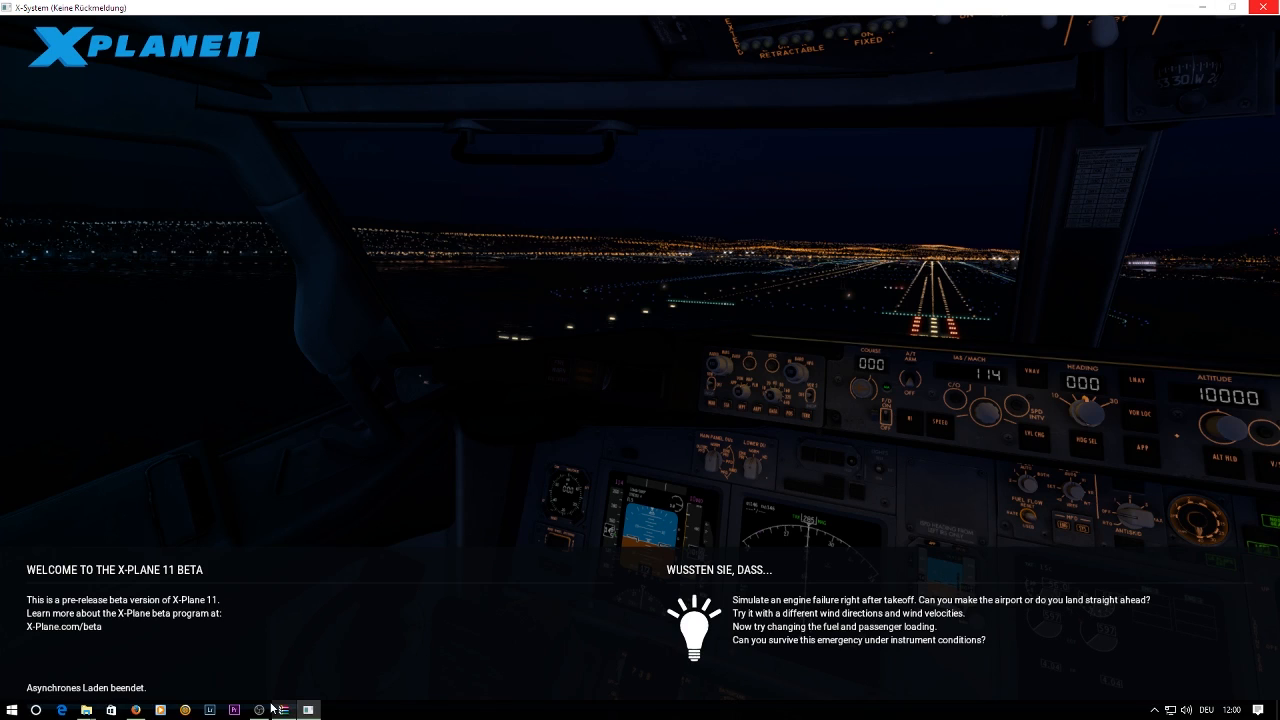
Switch to the Firefox browser, search Google for "spain uhd" and open the SpainUHD website.
left_click(272, 708)
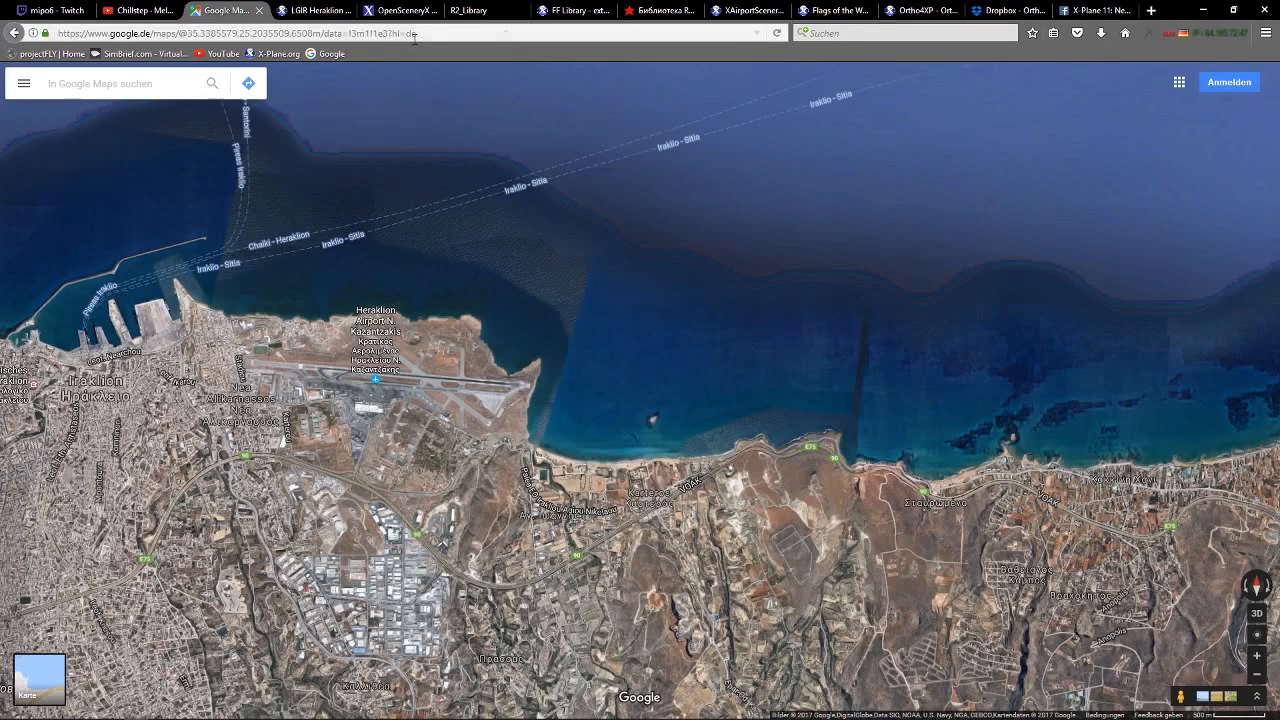
left_click(658, 28)
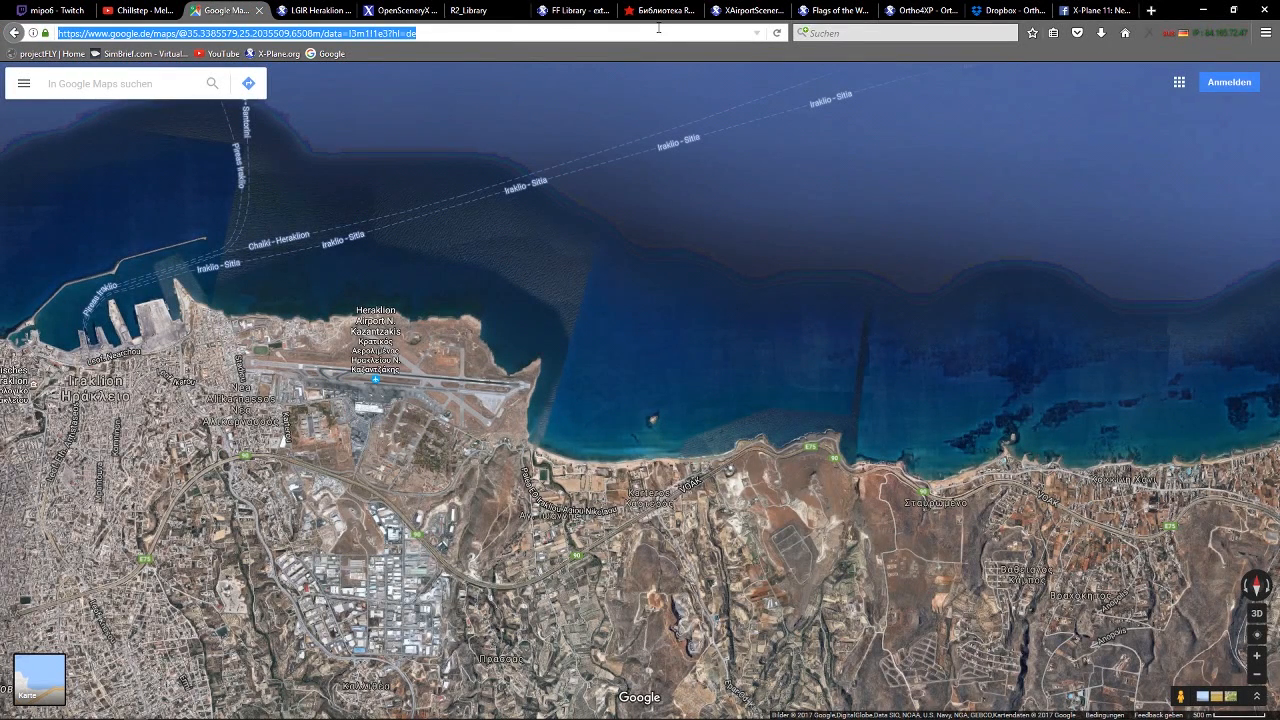
left_click(818, 30)
type("spain u")
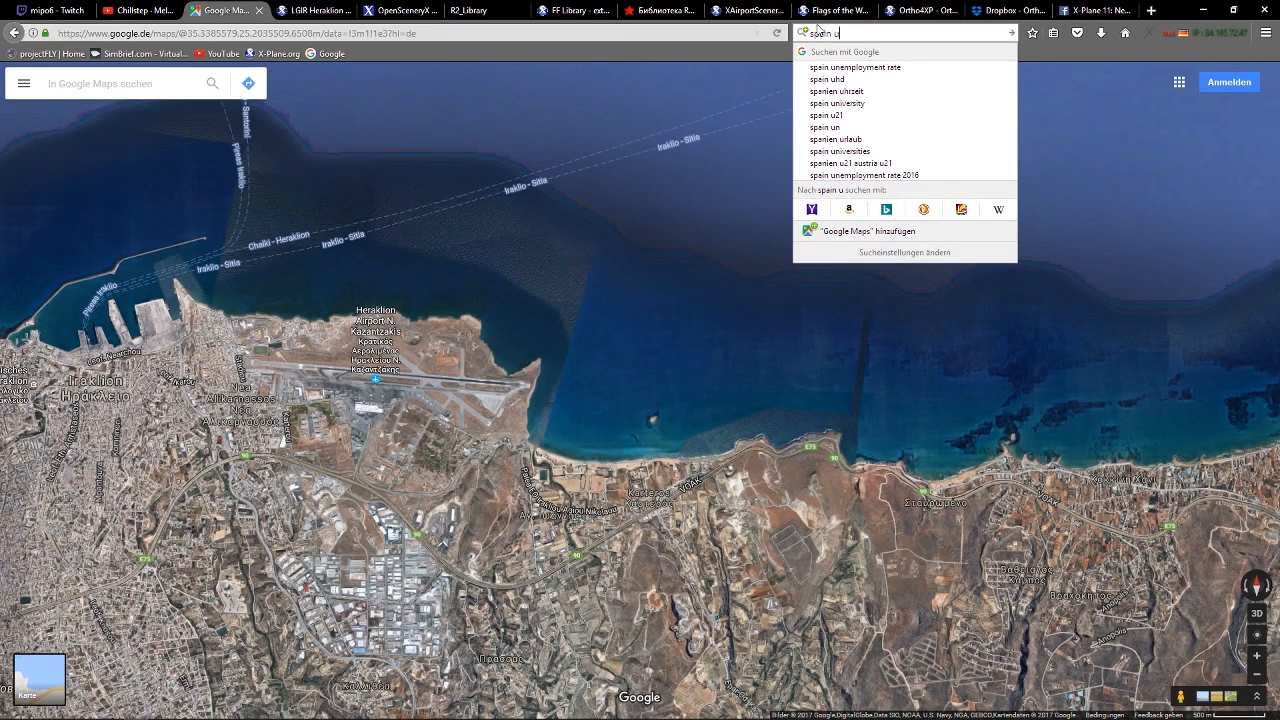
left_click(827, 79)
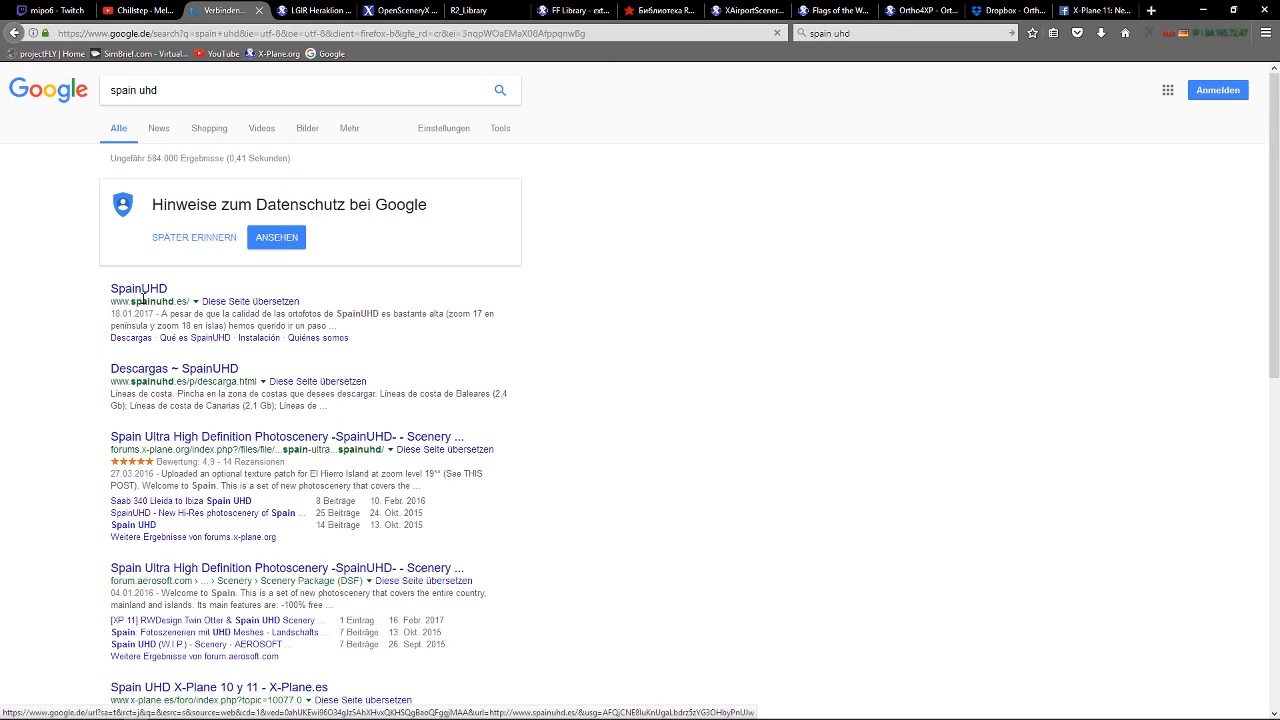
left_click(139, 288)
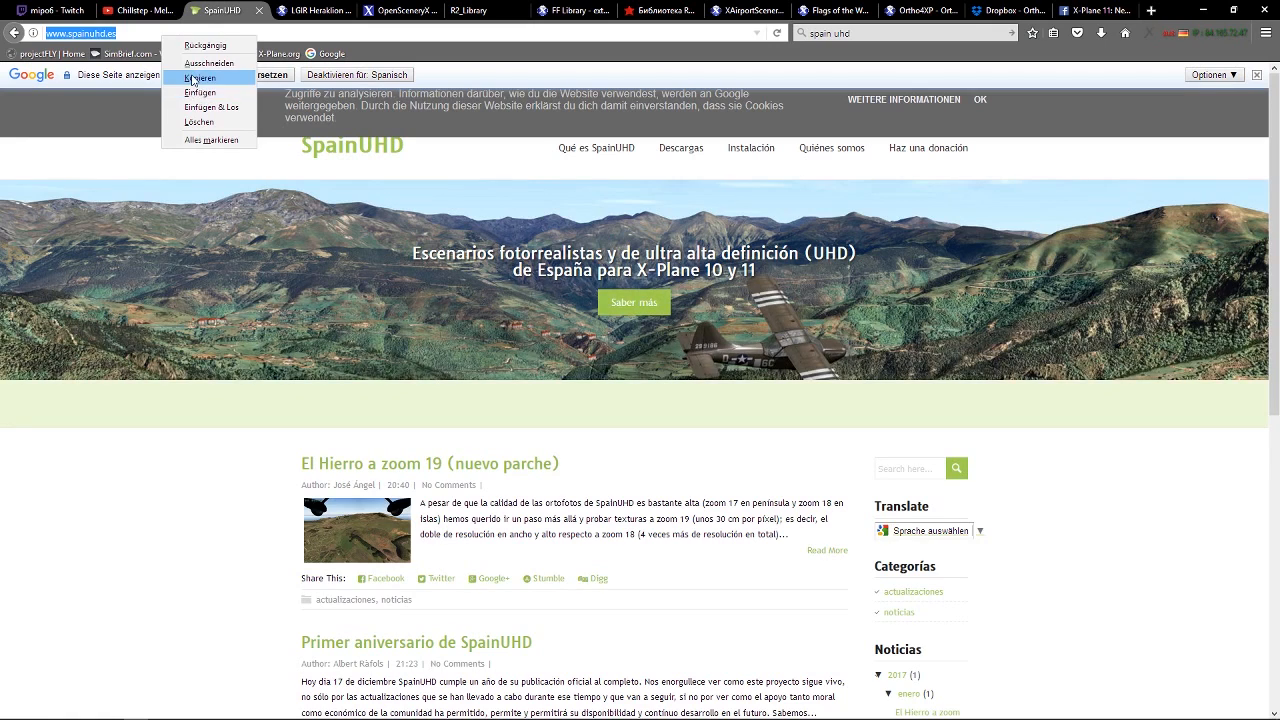
Post the copied SpainUHD website address in the Twitch channel's chat.
left_click(50, 10)
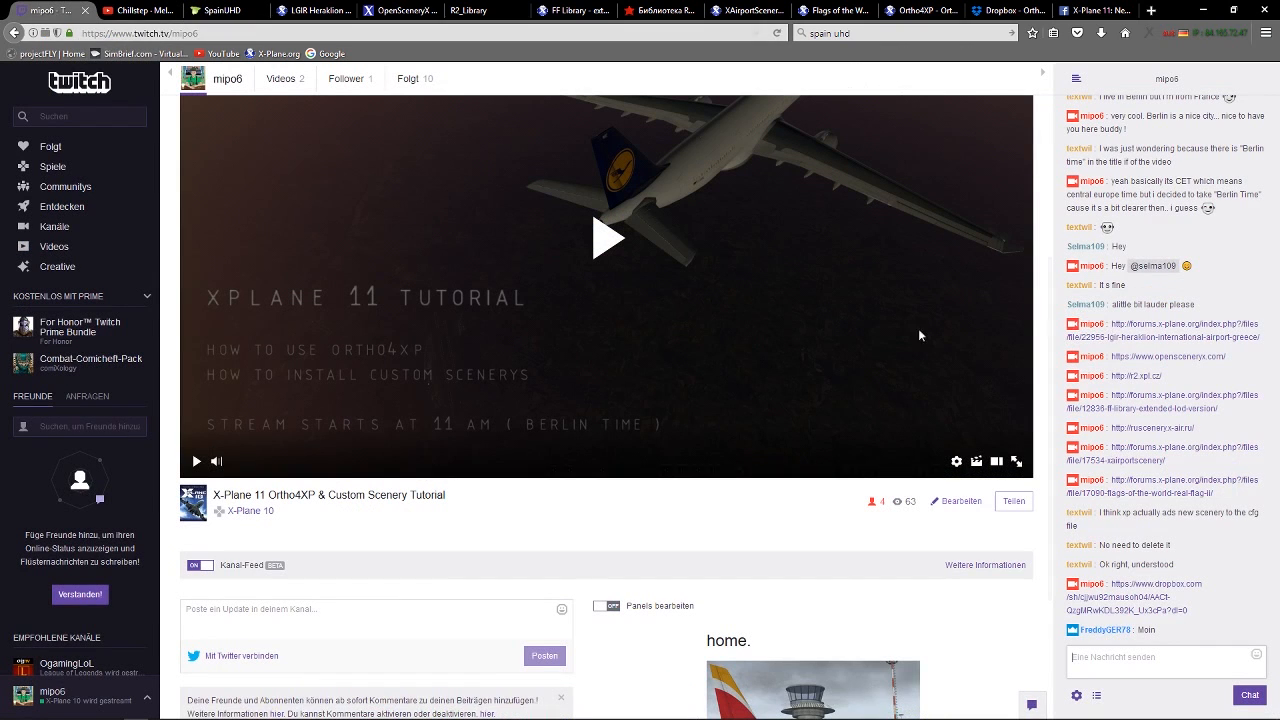
right_click(1131, 659)
left_click(1167, 584)
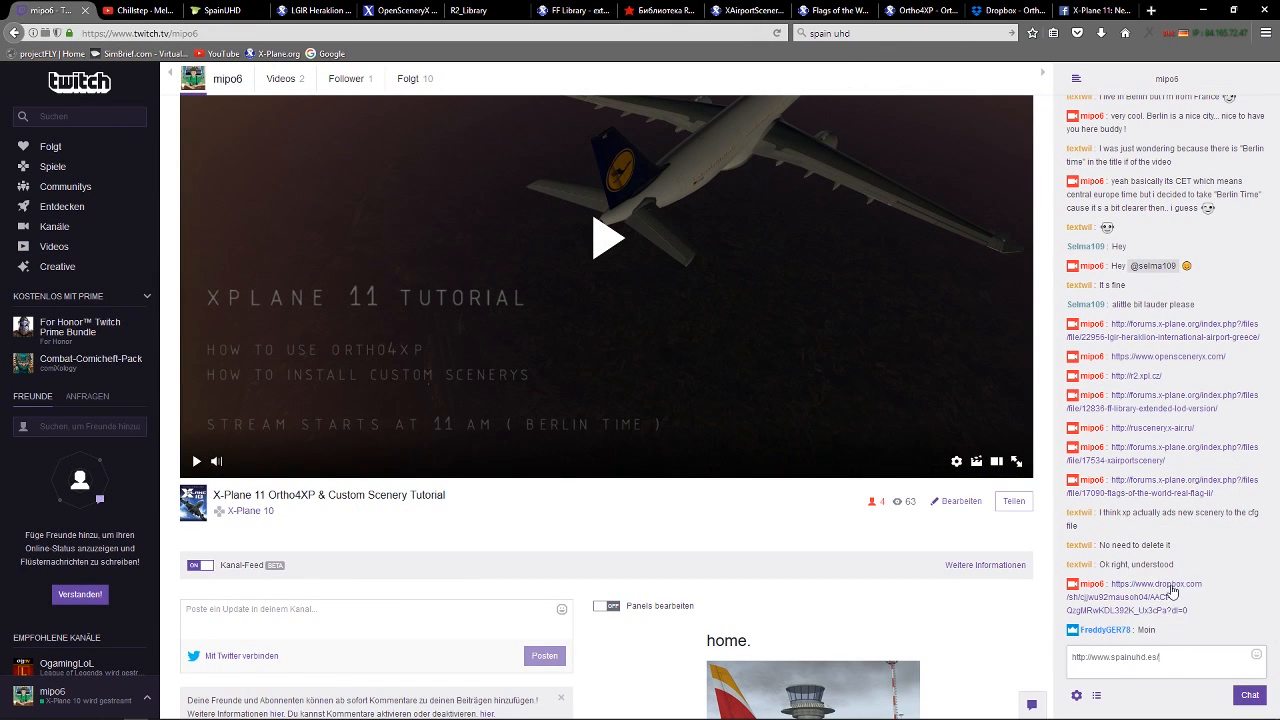
left_click(1249, 695)
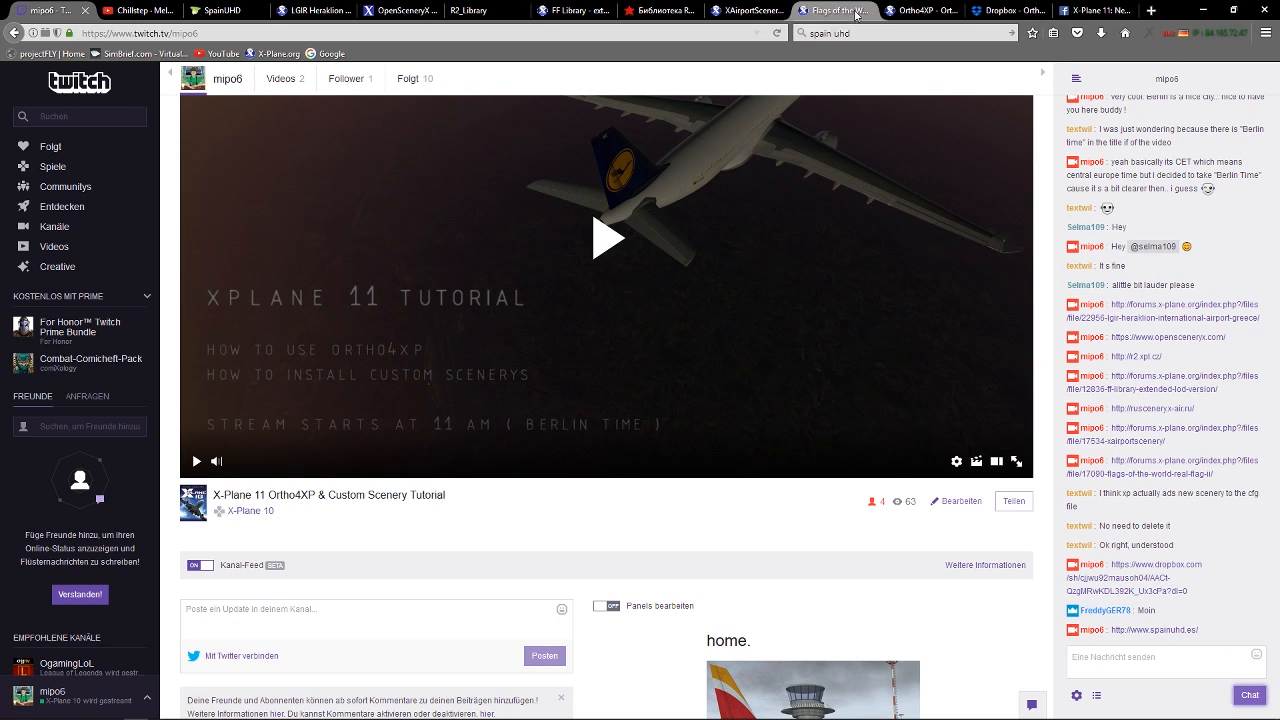
Return to the SpainUHD site, translate it into German and show the terrain mesh map on its downloads page.
left_click(220, 10)
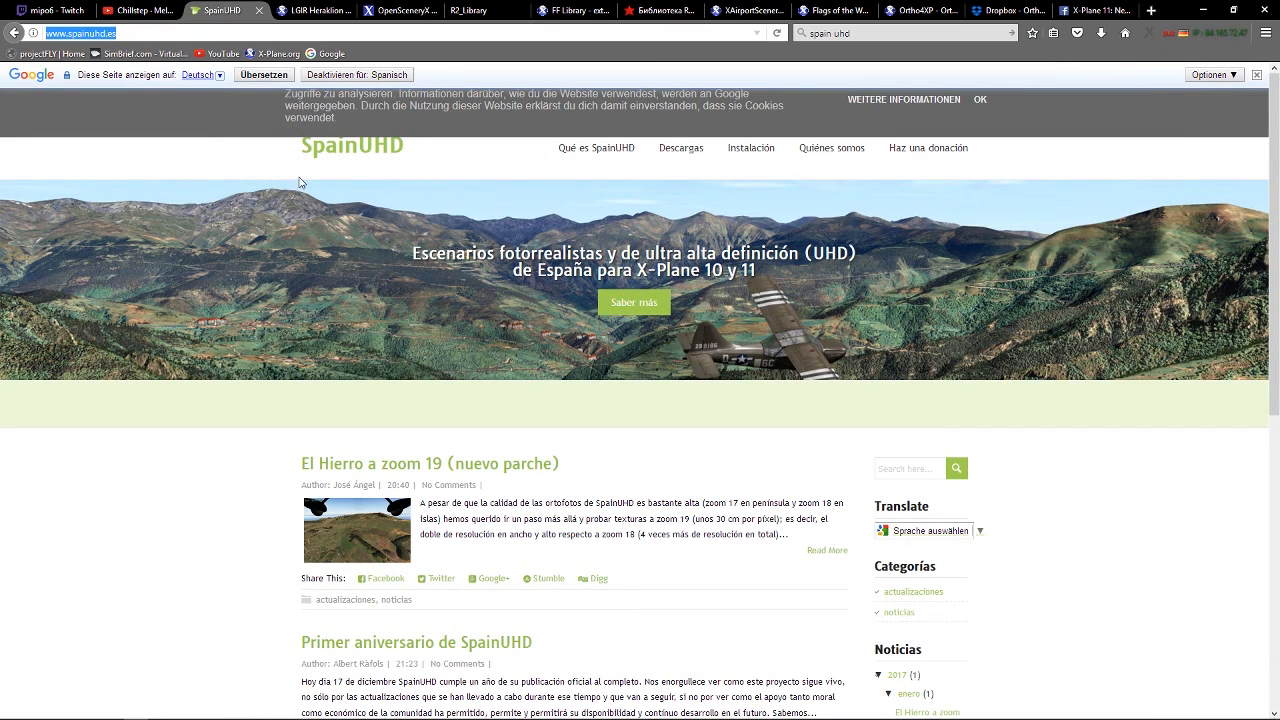
left_click(258, 76)
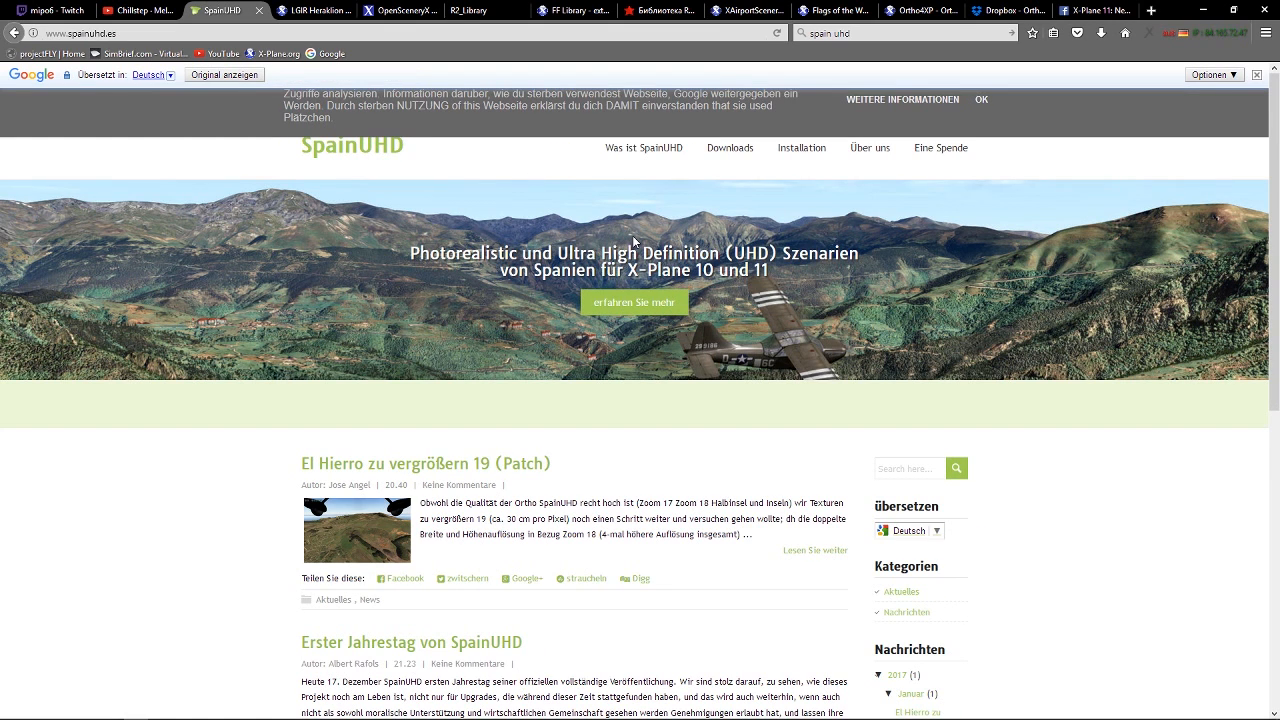
left_click(725, 152)
scroll(653, 469, "down", 5)
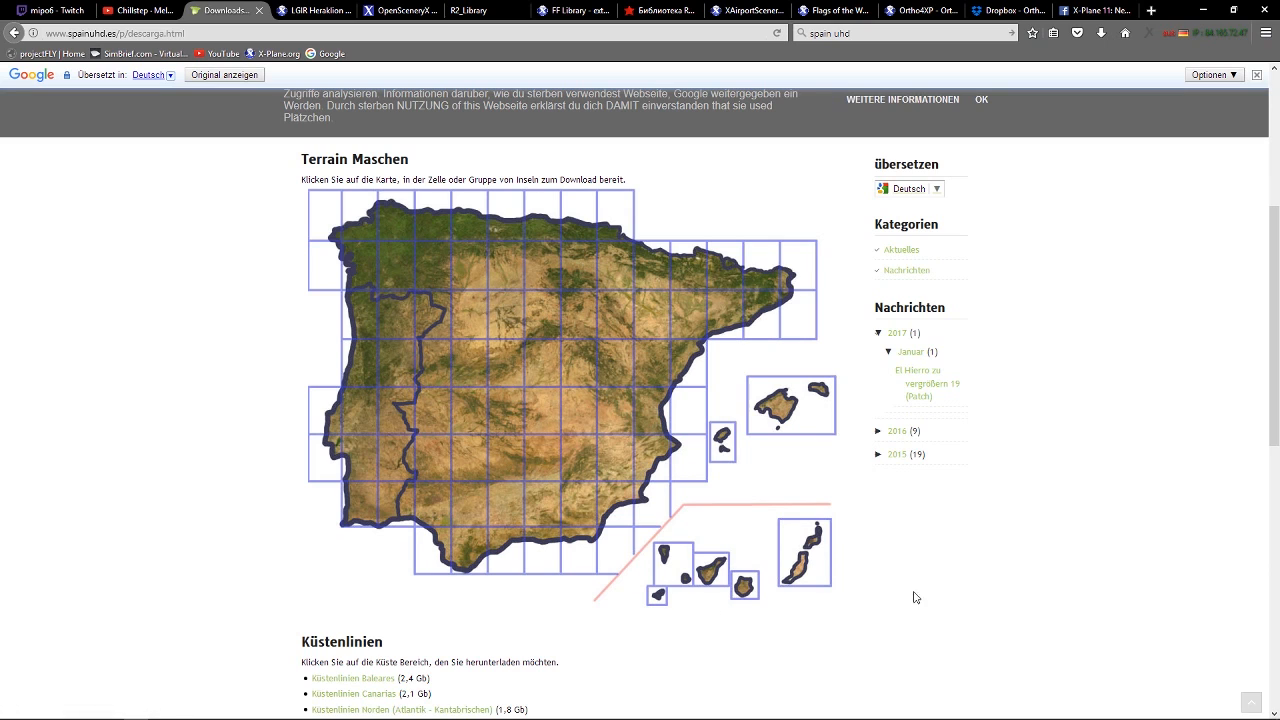
Examine the coastline downloads on the SpainUHD page, including the Canarias package, and the Tenerife cell of the terrain mesh map.
scroll(920, 577, "down", 5)
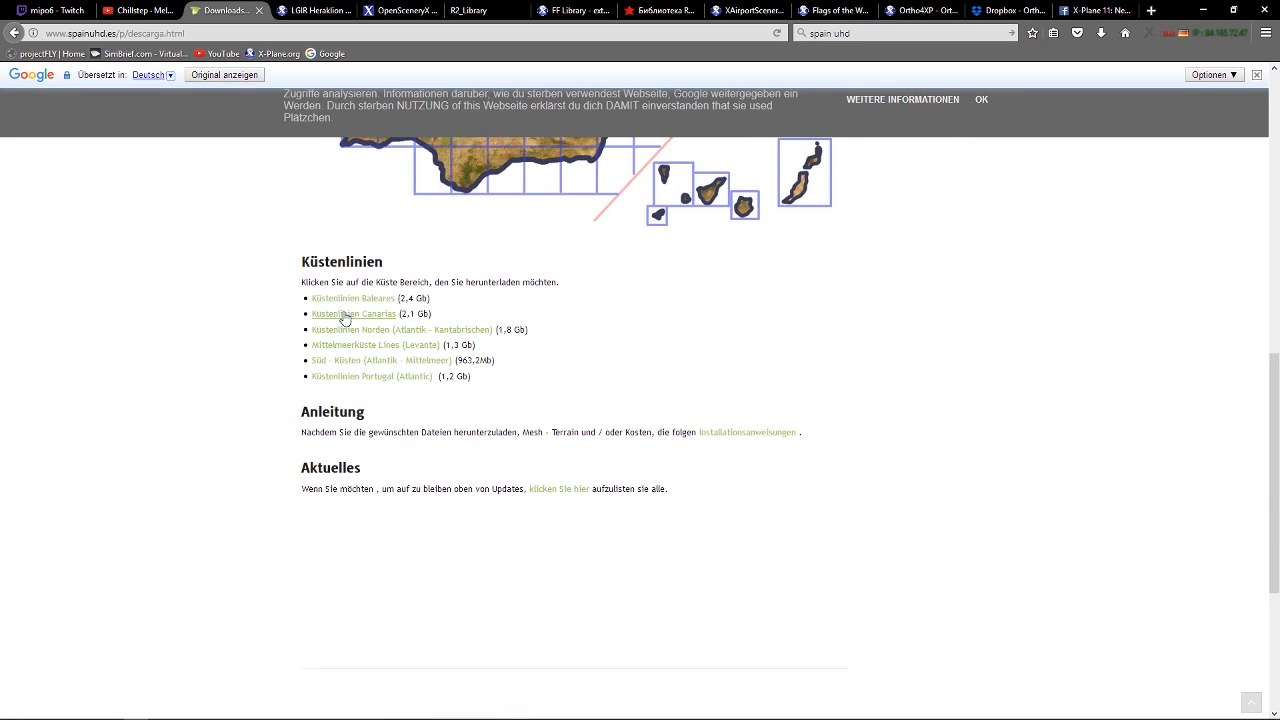
scroll(730, 440, "up", 5)
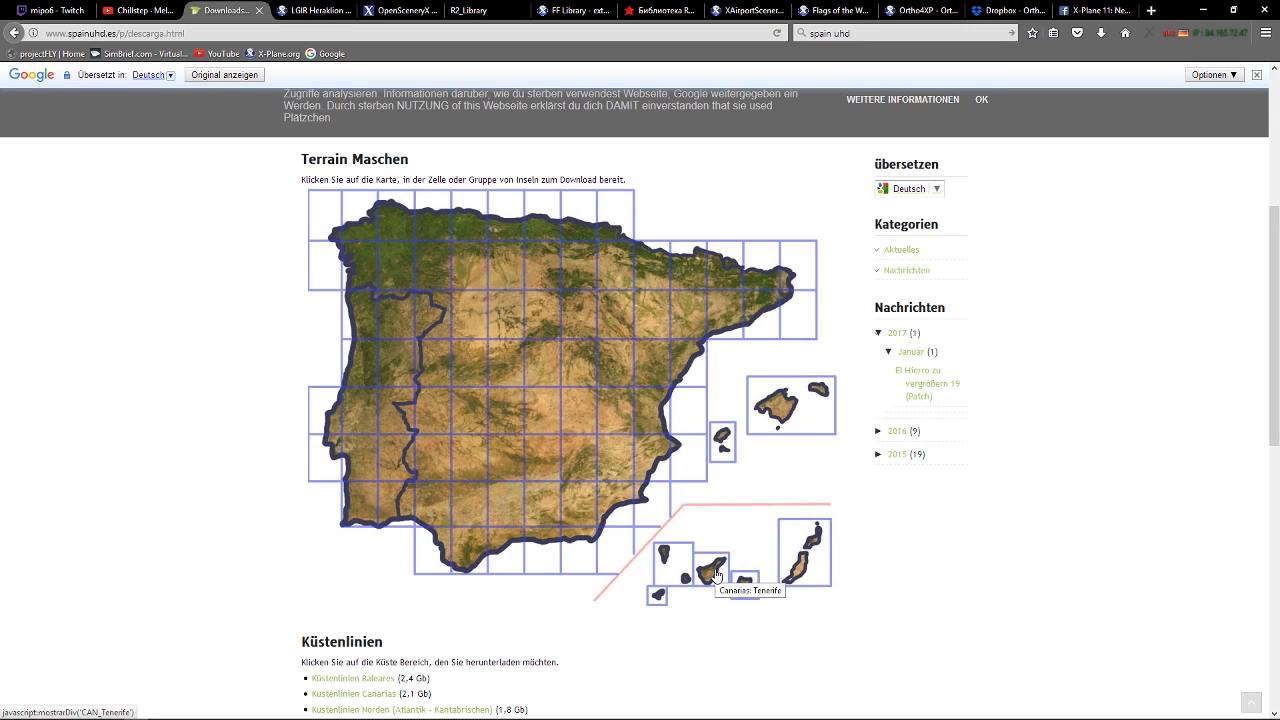
Switch to X-Plane and turn the aerial view around Tenerife Norte airport to examine the surrounding photoscenery and the coast.
left_click(310, 707)
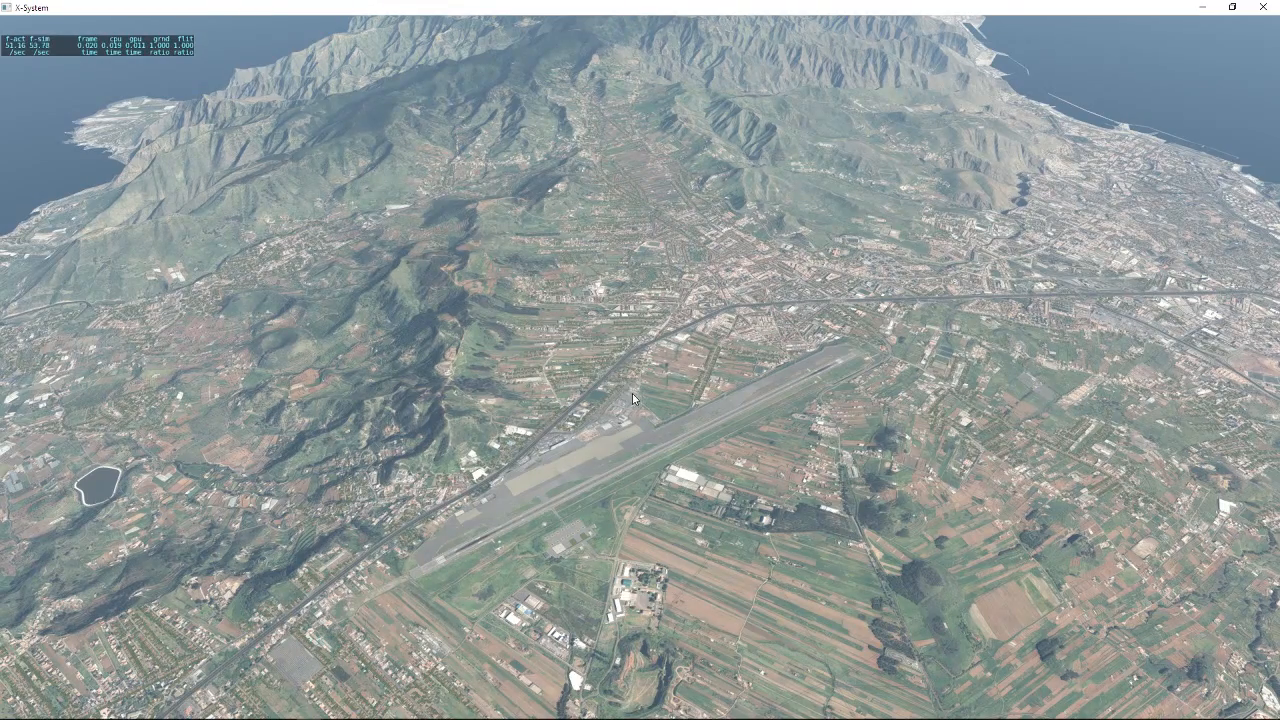
left_click_drag(597, 428, 225, 497)
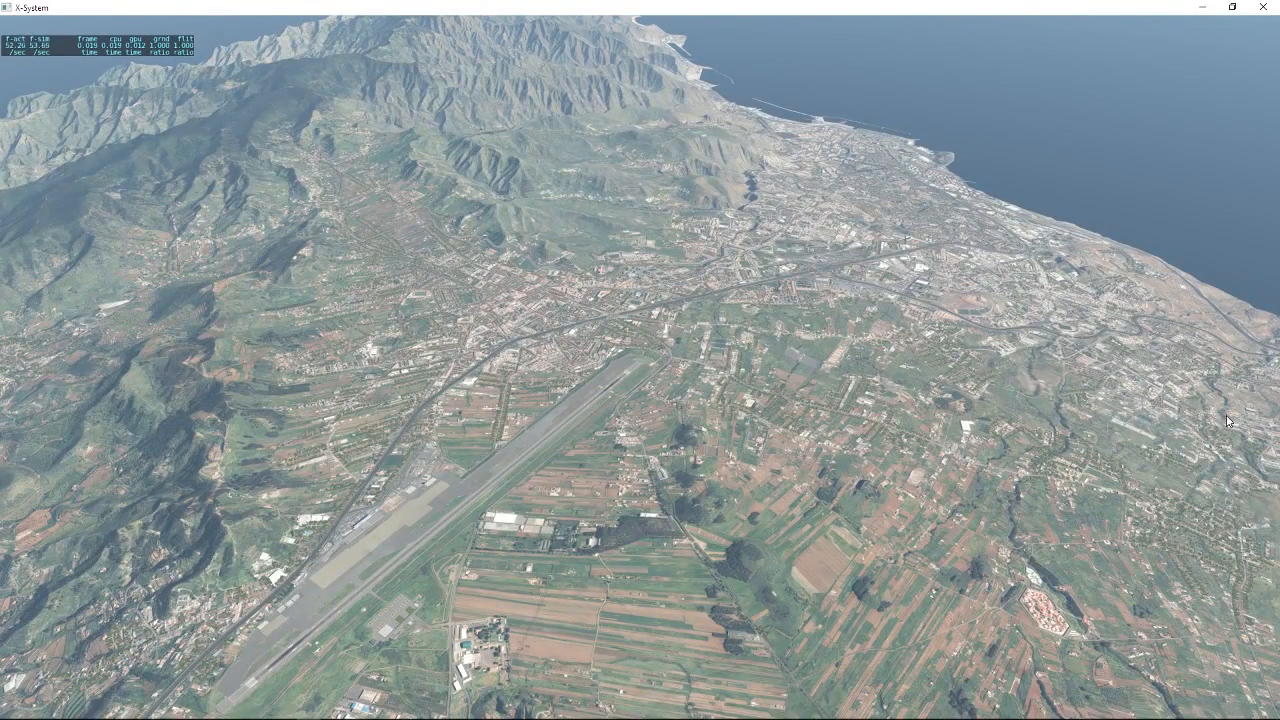
left_click_drag(1220, 416, 1137, 448)
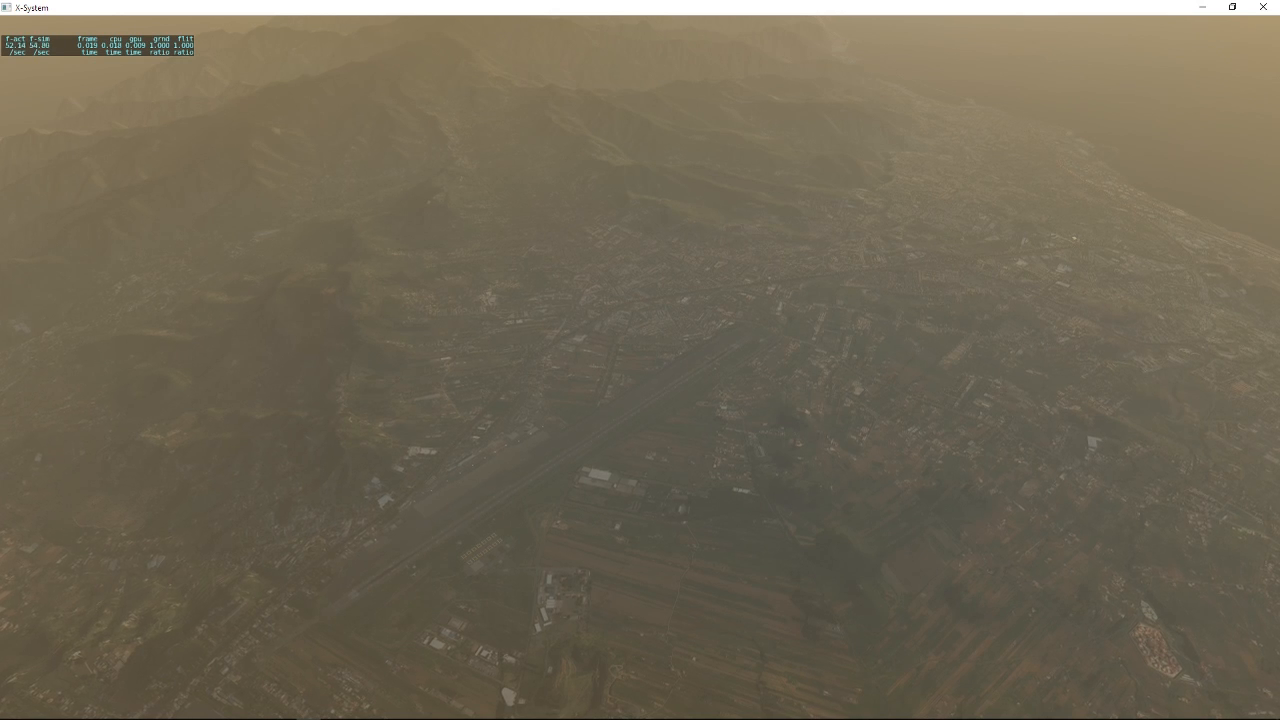
Customize the flight's Clear weather for better visibility over Tenerife and apply the changes to the current flight.
left_click(1202, 25)
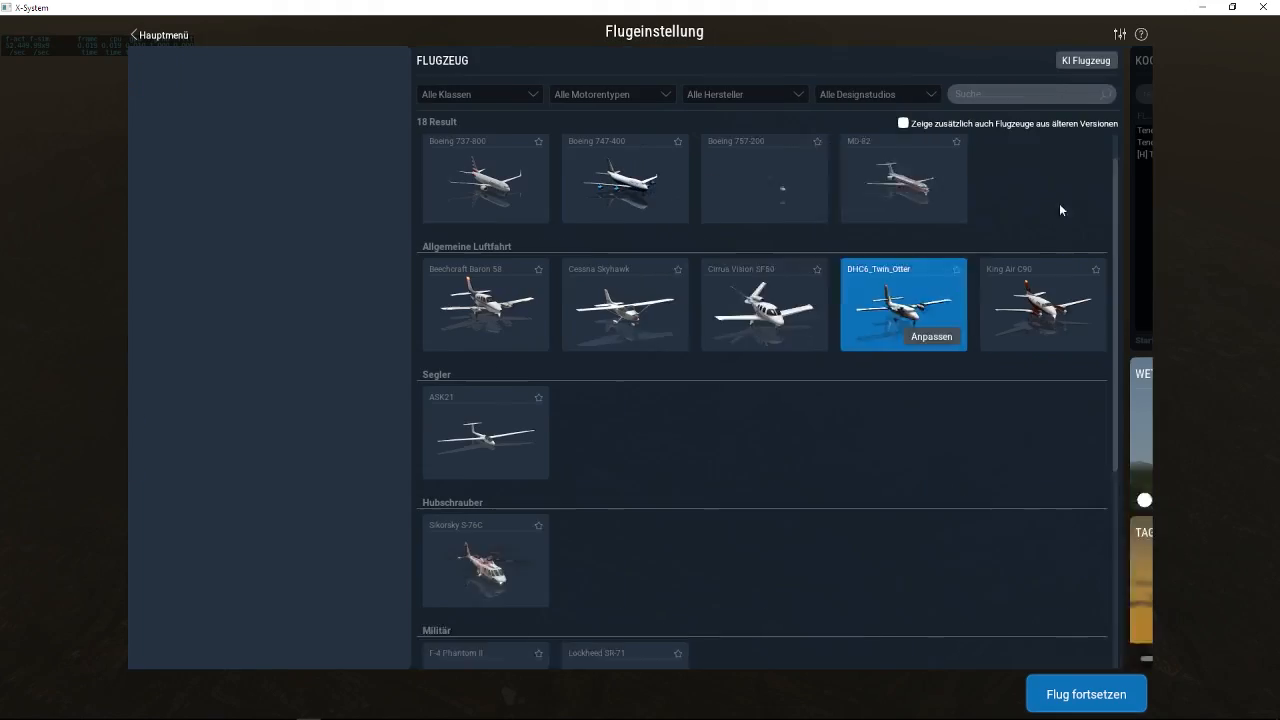
left_click(1117, 374)
left_click_drag(917, 105, 1019, 105)
left_click(1114, 651)
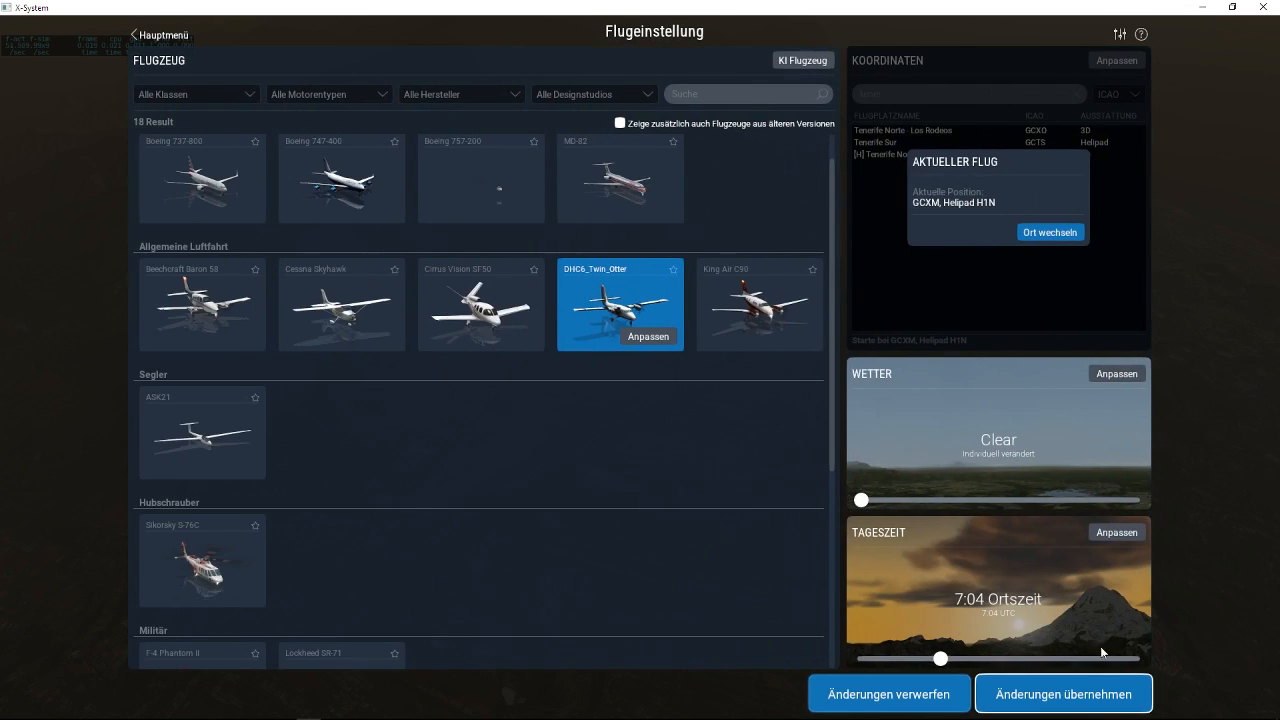
left_click(1057, 691)
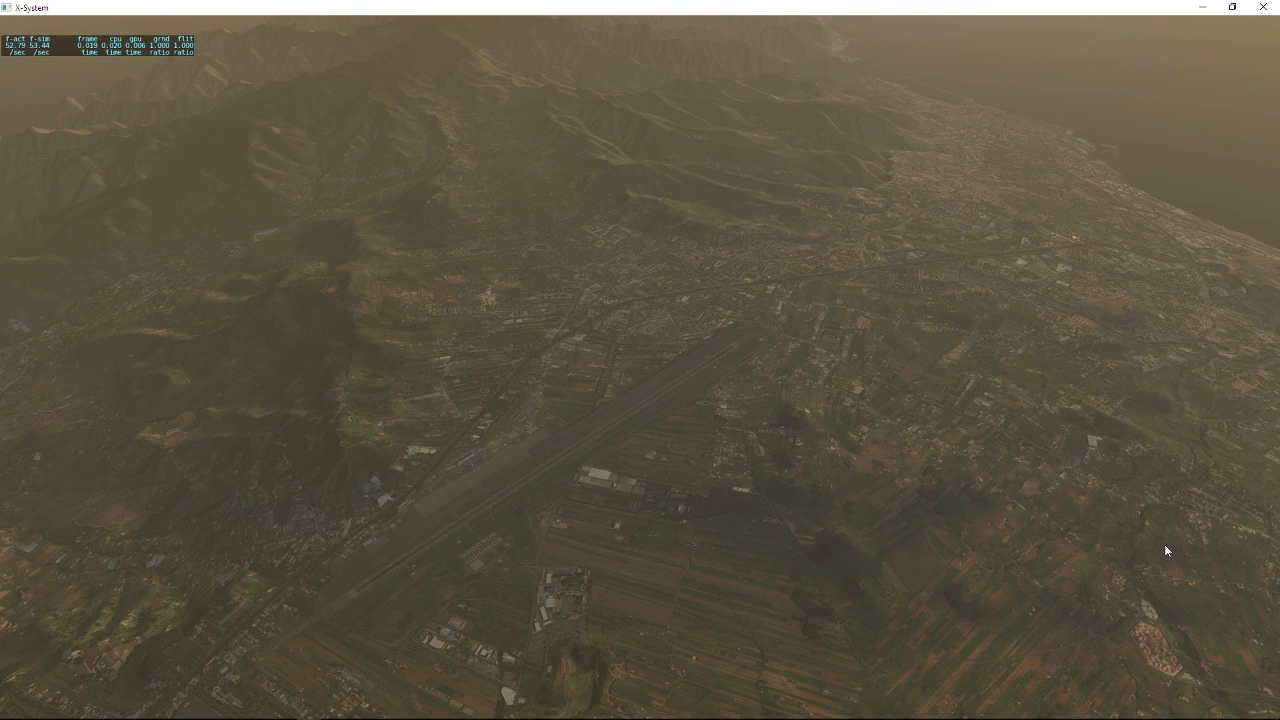